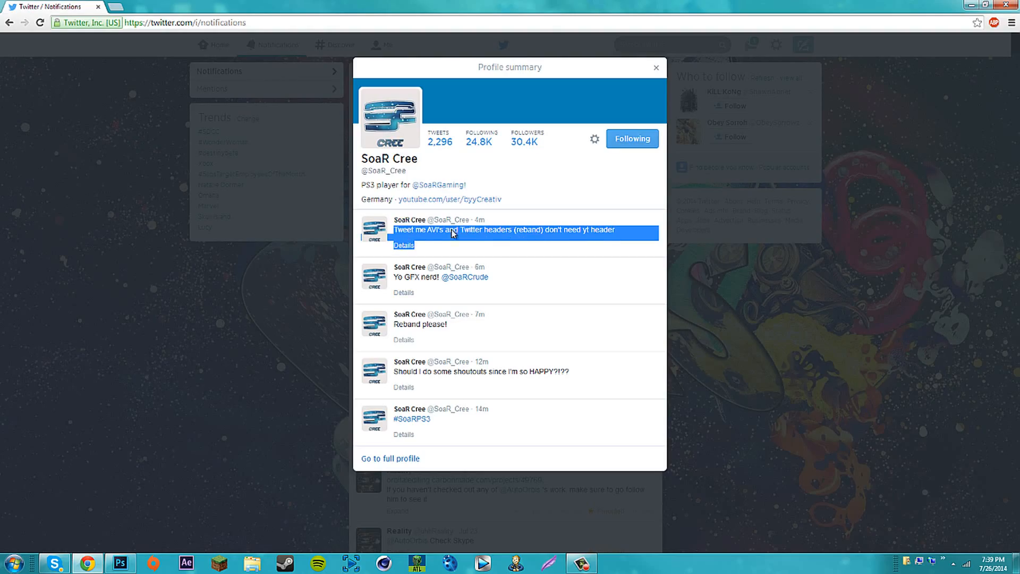
left_click(452, 258)
left_click_drag(431, 232, 446, 233)
double_click(475, 233)
left_click(562, 246)
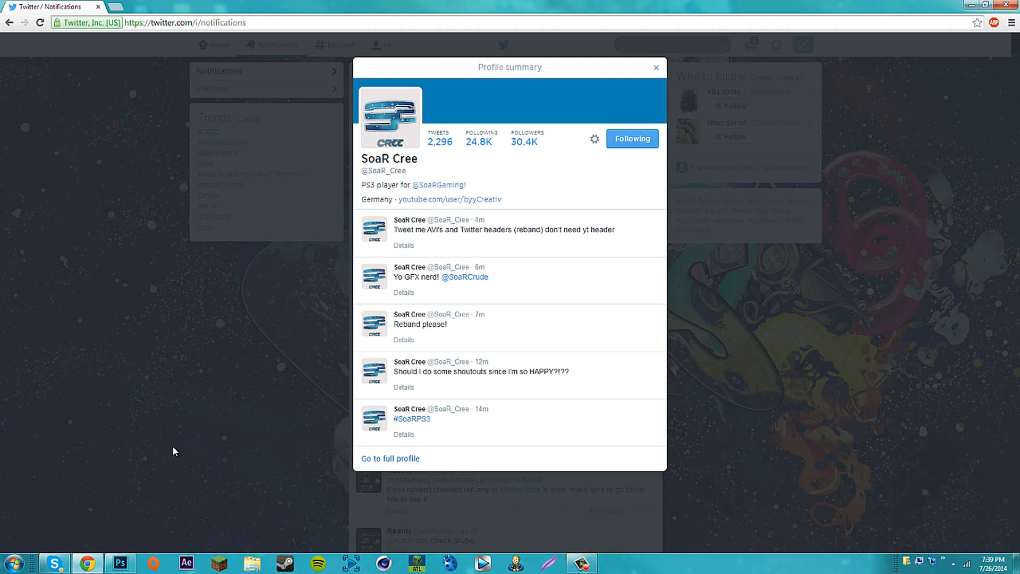
Switch to Photoshop, close the Timeline and dock the tools column against the edge of the workspace.
left_click(121, 563)
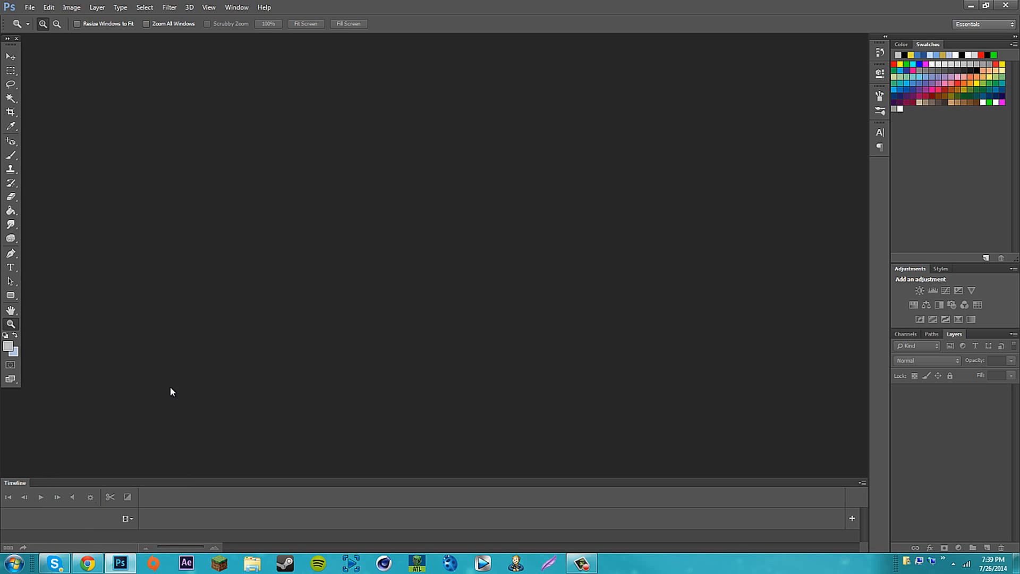
left_click(861, 483)
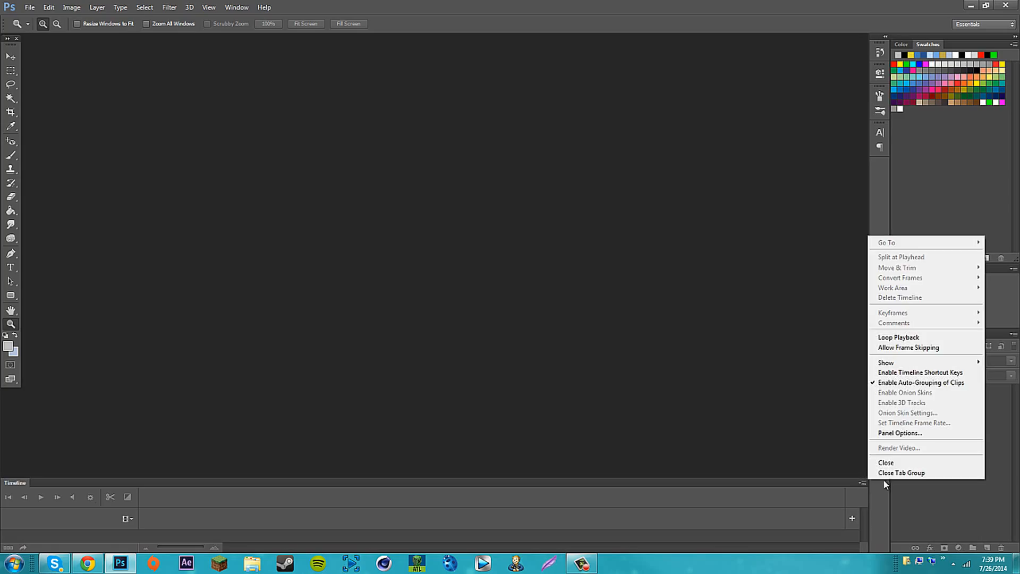
left_click(886, 463)
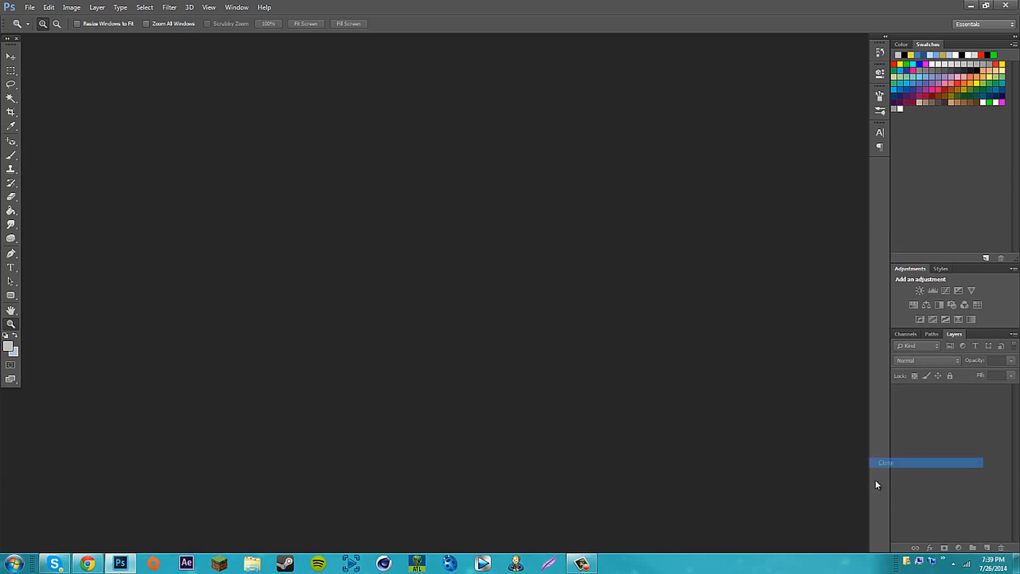
left_click_drag(0, 39, 5, 39)
Create a new 800 x 800 pixel RGB document at 72 pixels/inch with a transparent background.
left_click(30, 7)
left_click(42, 20)
double_click(482, 193)
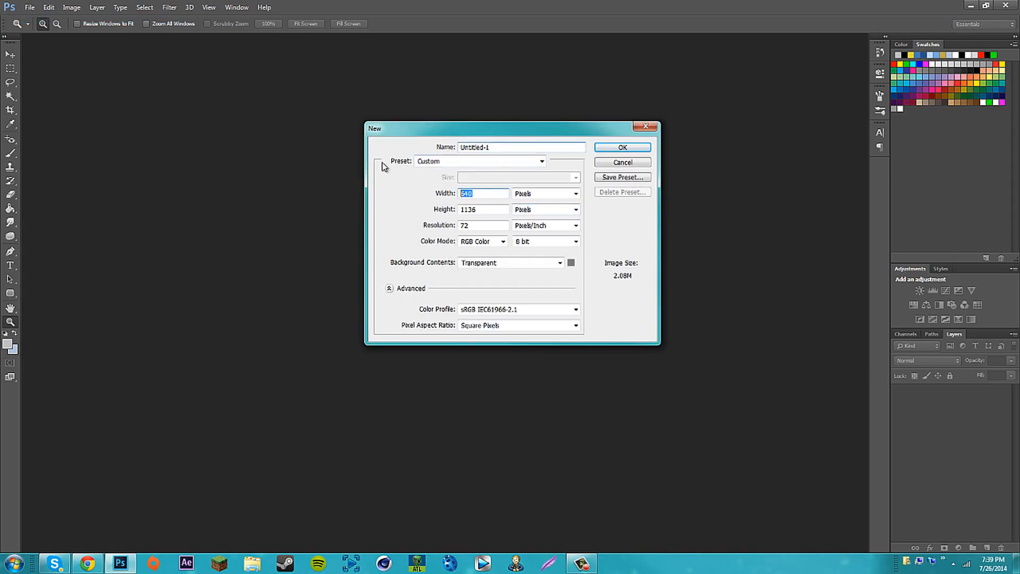
type("800")
key("Tab")
key("BackSpace")
type("900")
key("Return")
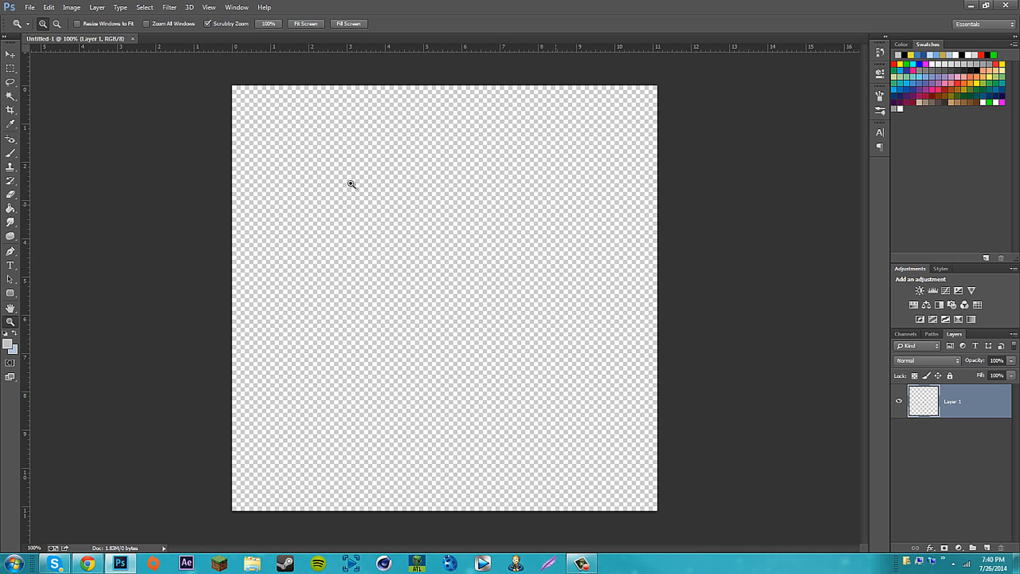
Add a new empty layer above Layer 1.
left_click_drag(351, 184, 380, 186)
left_click_drag(493, 276, 489, 257)
right_click(121, 131)
left_click(77, 147)
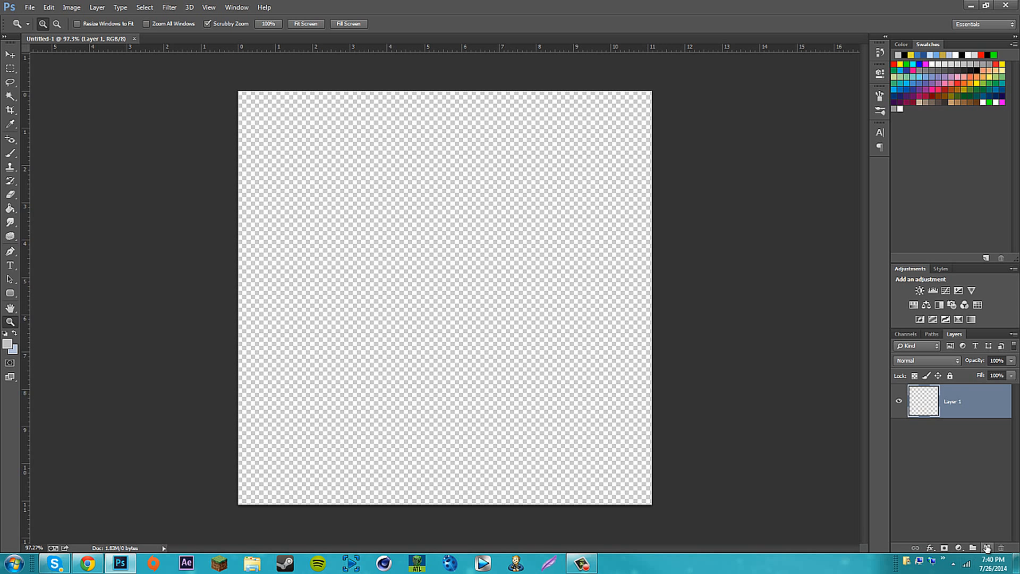
left_click(986, 548)
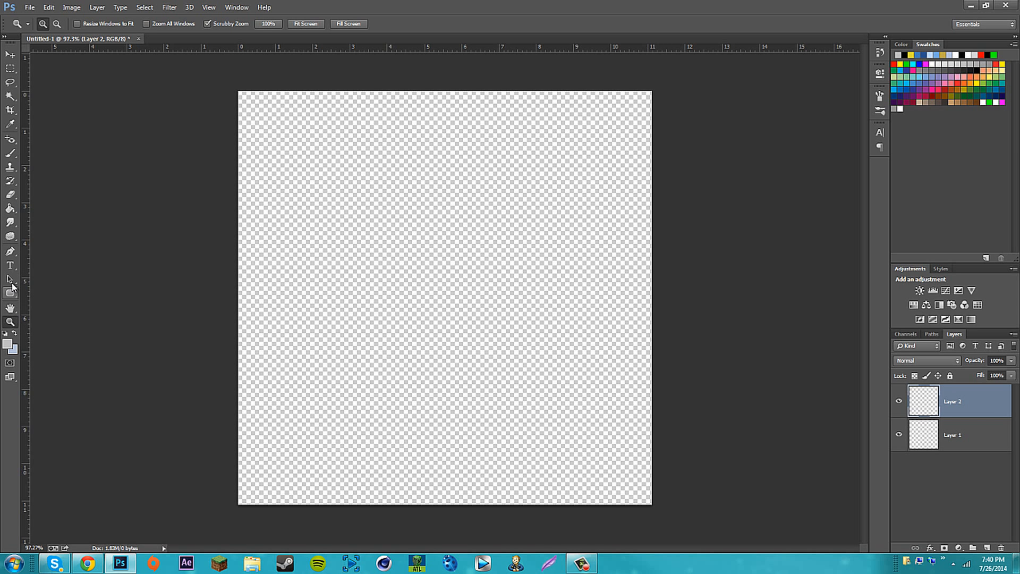
double_click(1001, 407)
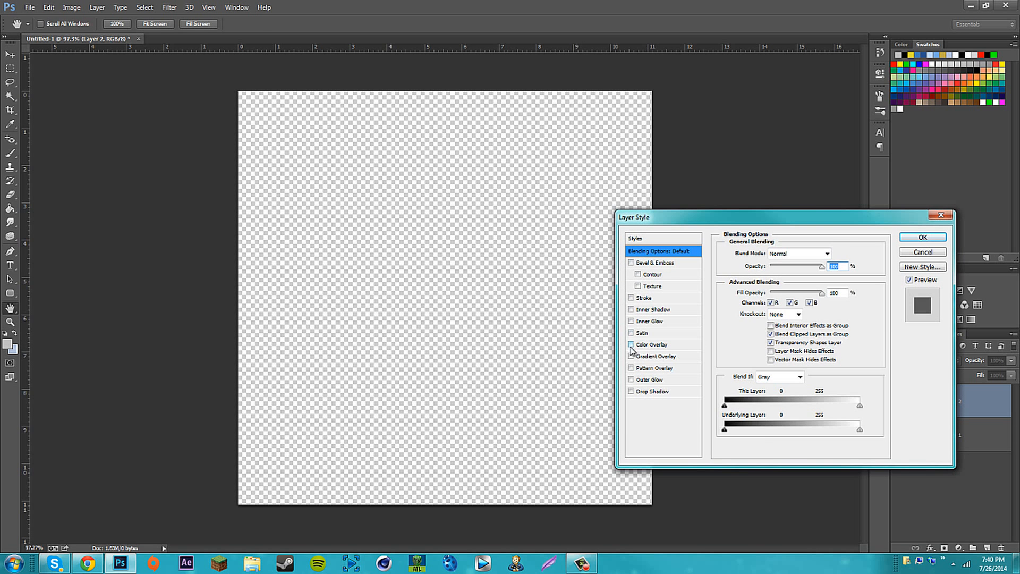
left_click(632, 356)
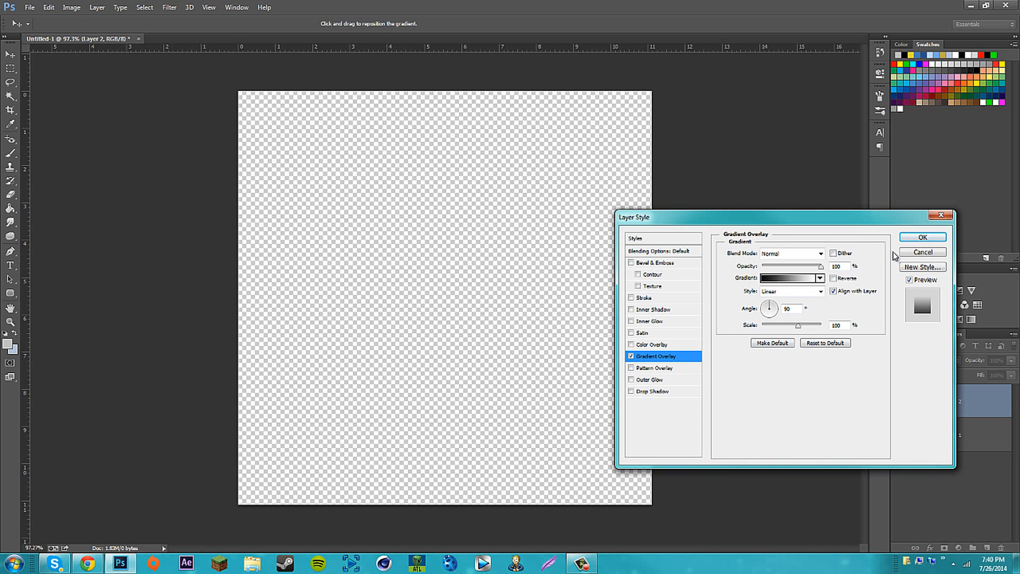
left_click(938, 216)
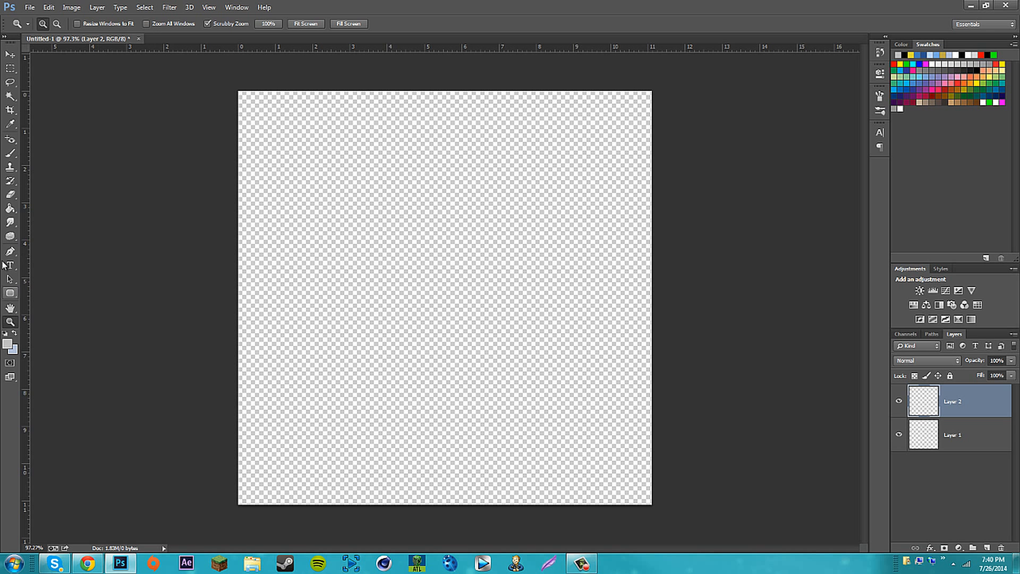
Set the foreground color to white and fill Layer 2 with it using the Paint Bucket.
left_click(7, 343)
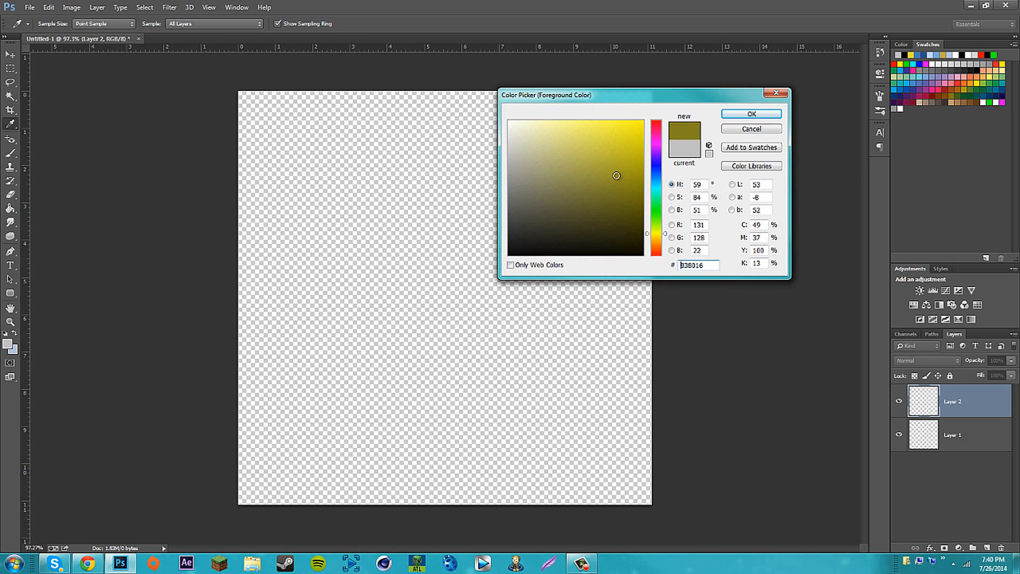
left_click(751, 114)
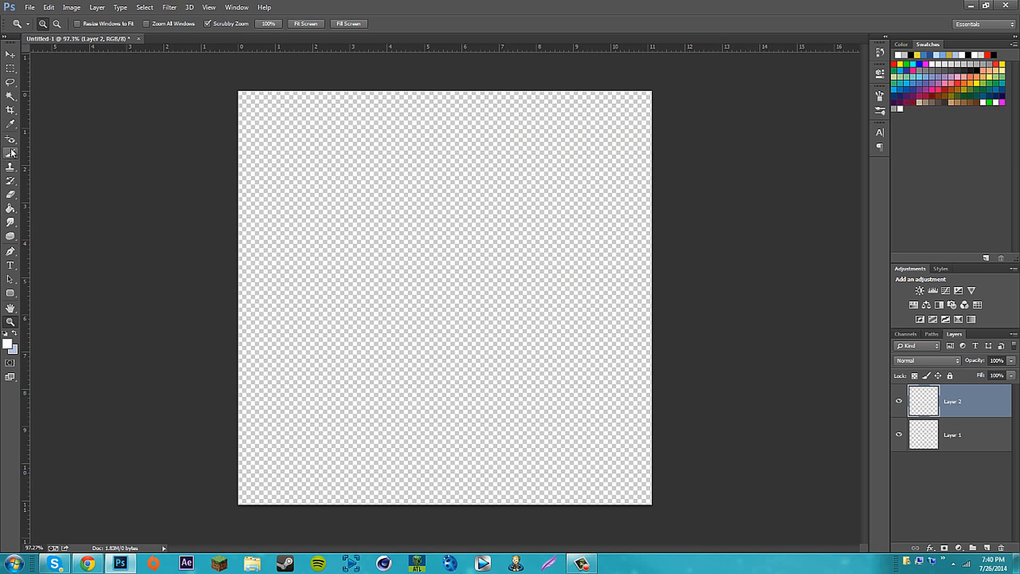
left_click(11, 208)
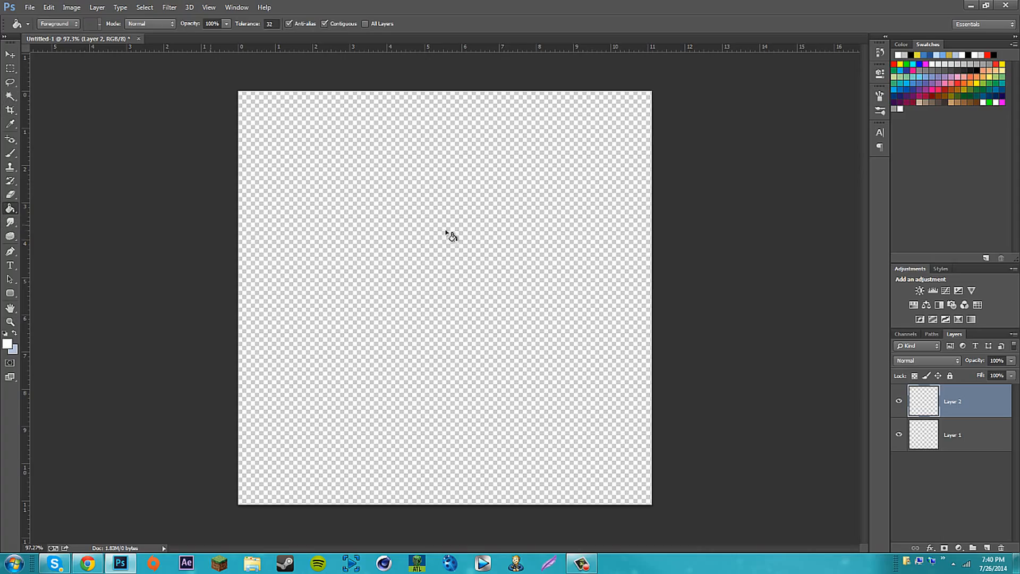
left_click(487, 337)
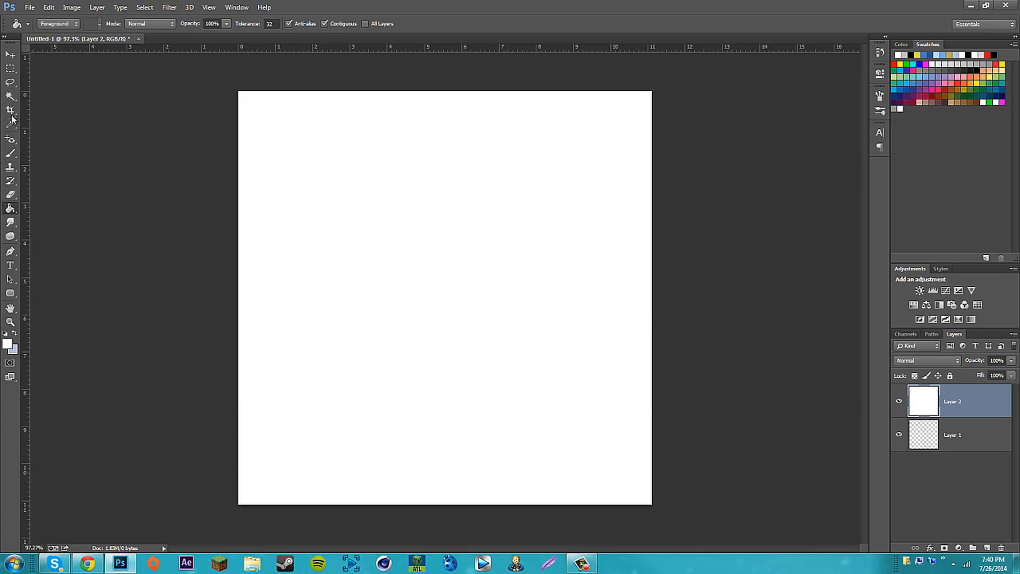
left_click(10, 54)
Enable a Gradient Overlay on Layer 2 in its layer style, with the Linear style.
double_click(985, 407)
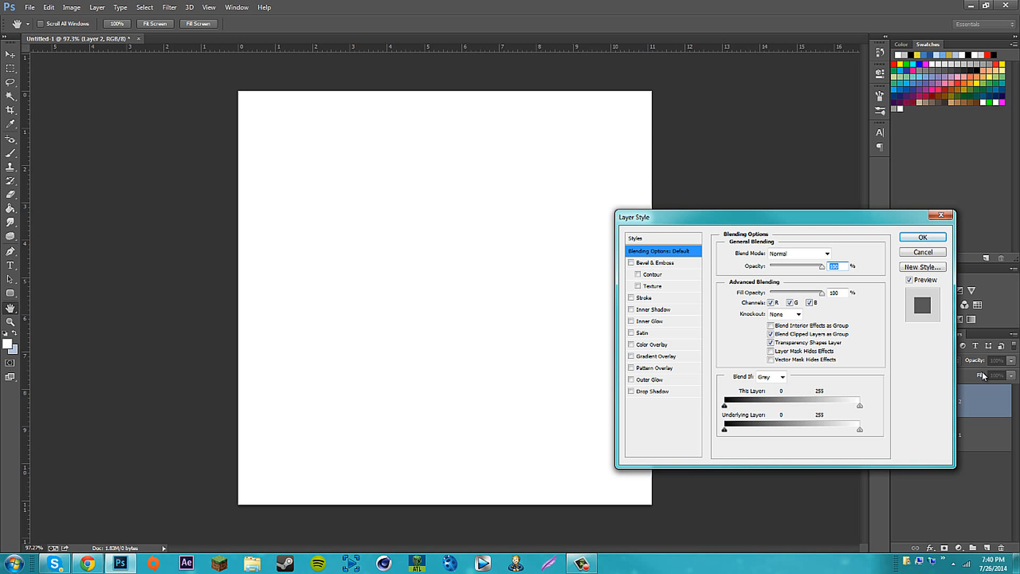
left_click_drag(804, 219, 487, 212)
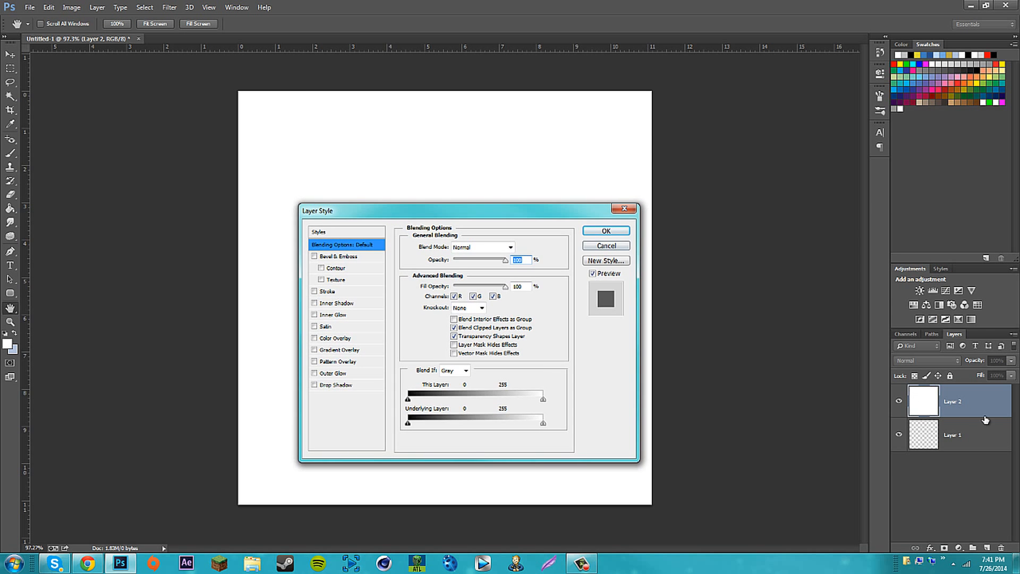
left_click(315, 350)
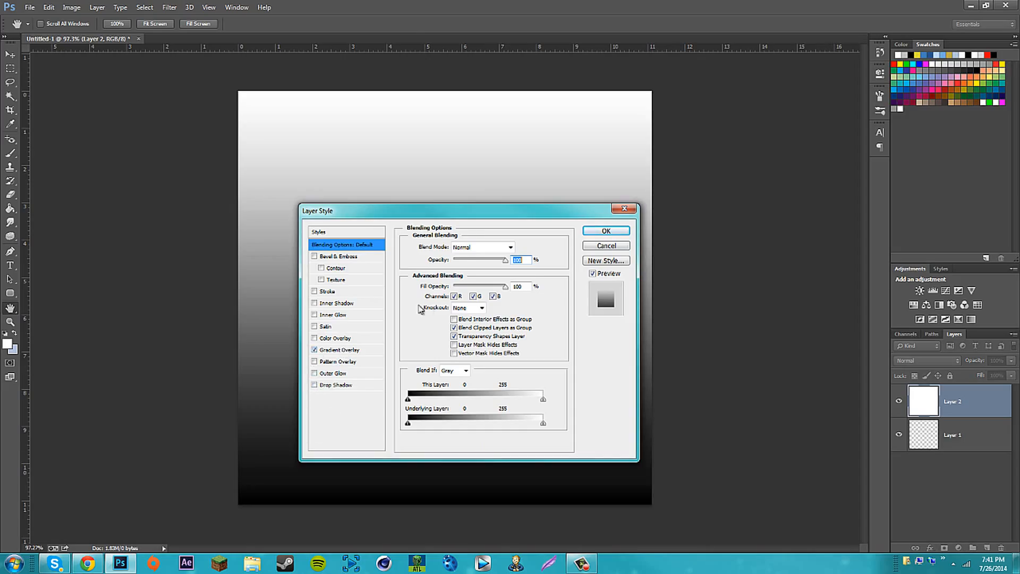
left_click(343, 350)
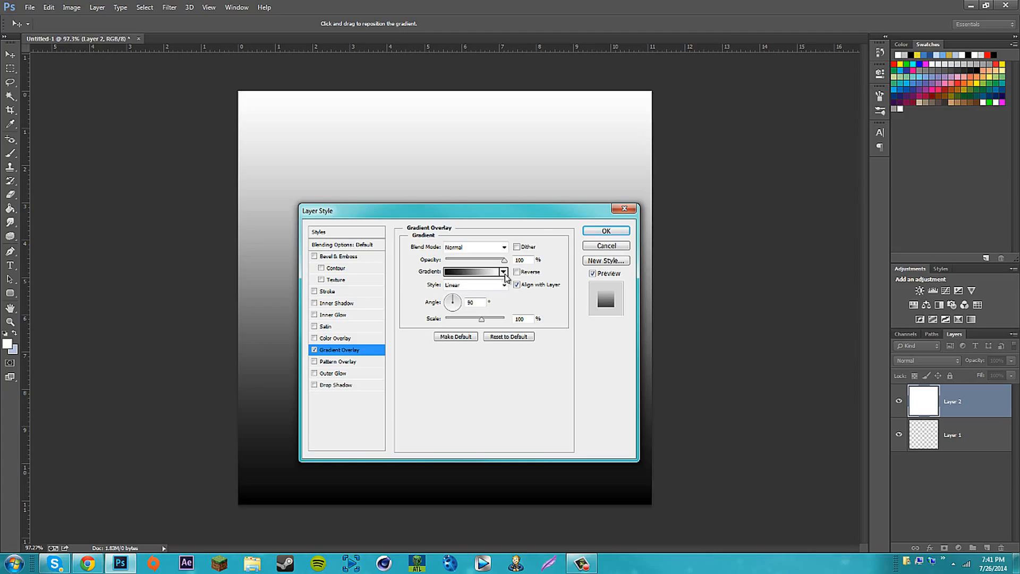
left_click(470, 285)
left_click(462, 296)
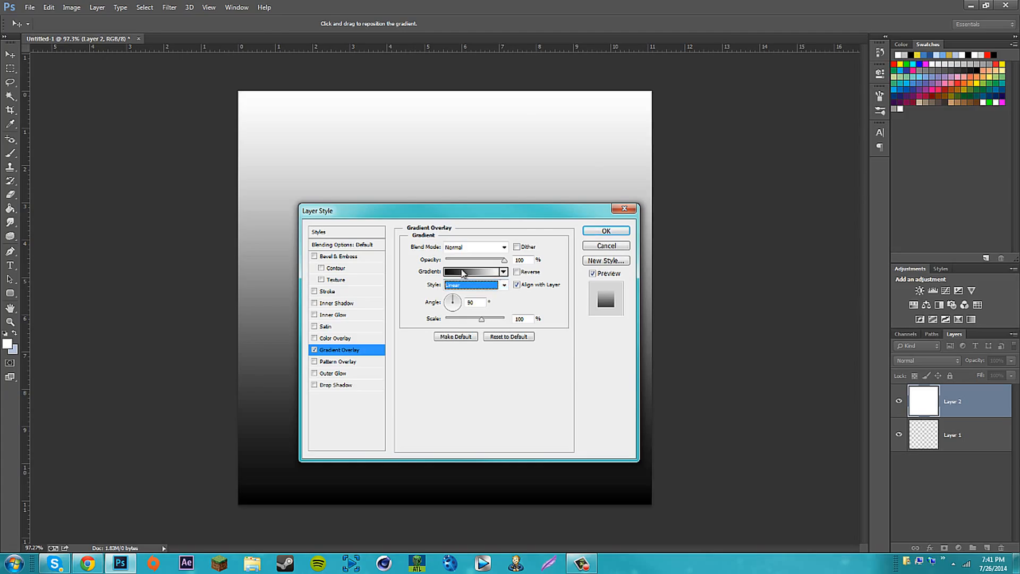
Try several gradient presets for the overlay and choose the Foreground to Background preset.
left_click(470, 271)
left_click(586, 156)
left_click(610, 154)
left_click(648, 155)
left_click(677, 154)
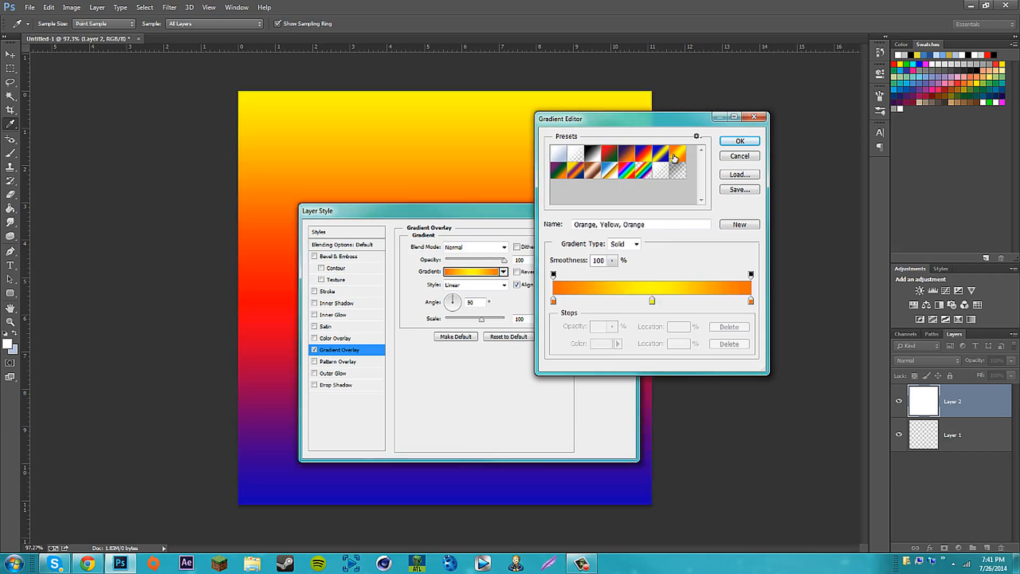
left_click(675, 173)
left_click(644, 170)
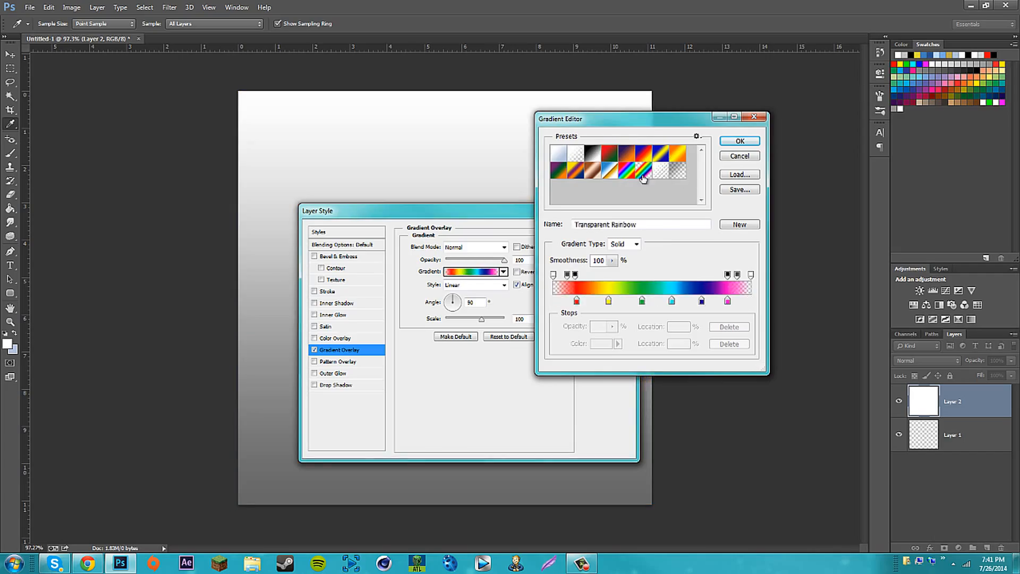
left_click(592, 170)
left_click(575, 170)
left_click(558, 171)
left_click(558, 154)
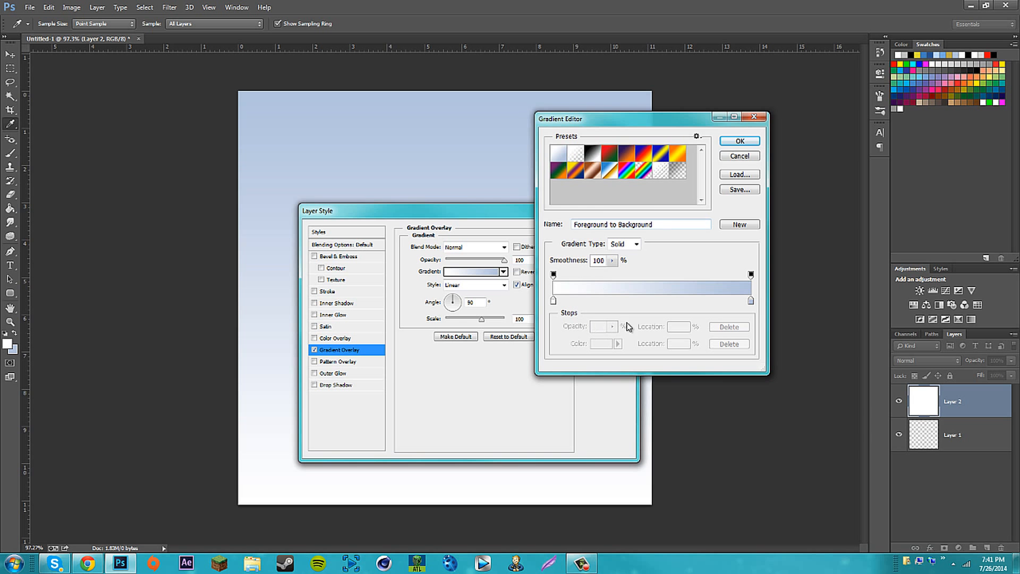
Set the gradient's end color stop to white (ffffff) and its start color stop to grey (b2b2b2).
left_click(750, 301)
double_click(751, 302)
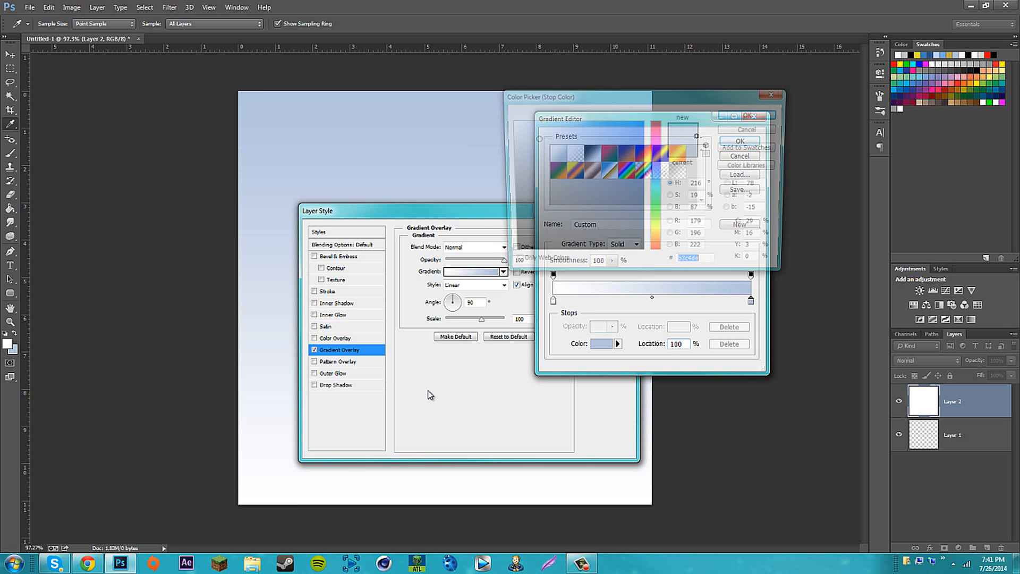
left_click_drag(579, 182, 509, 121)
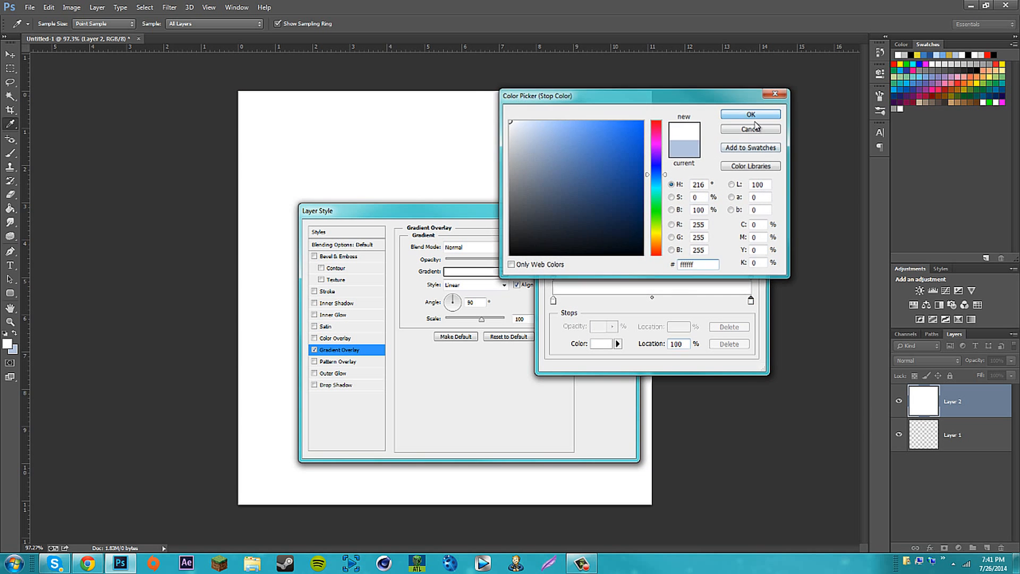
left_click(752, 113)
double_click(553, 301)
mouse_move(574, 187)
left_mouse_down()
mouse_move(621, 251)
mouse_move(522, 164)
mouse_move(467, 193)
mouse_move(467, 161)
left_mouse_up()
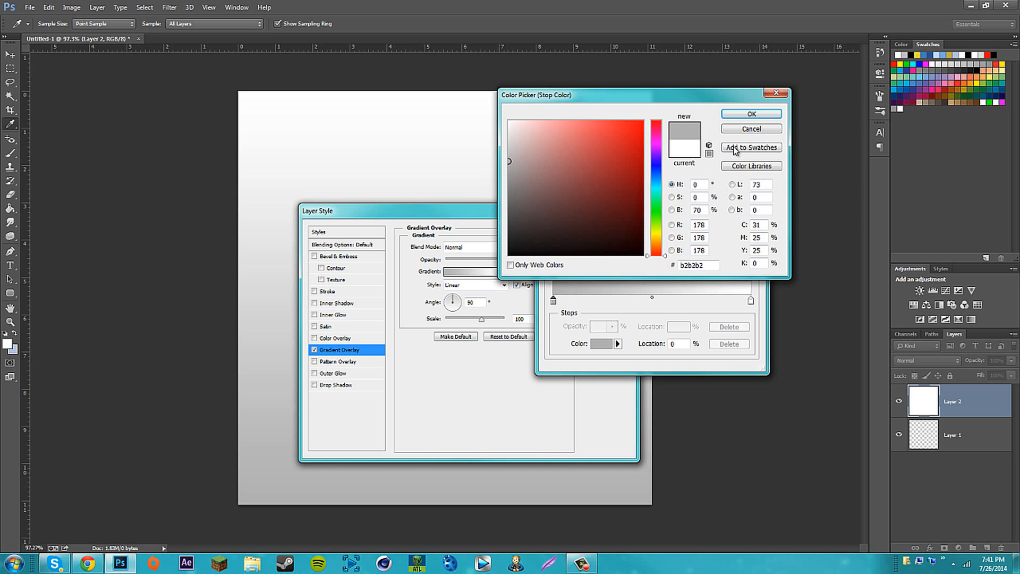
left_click(750, 113)
left_click(740, 141)
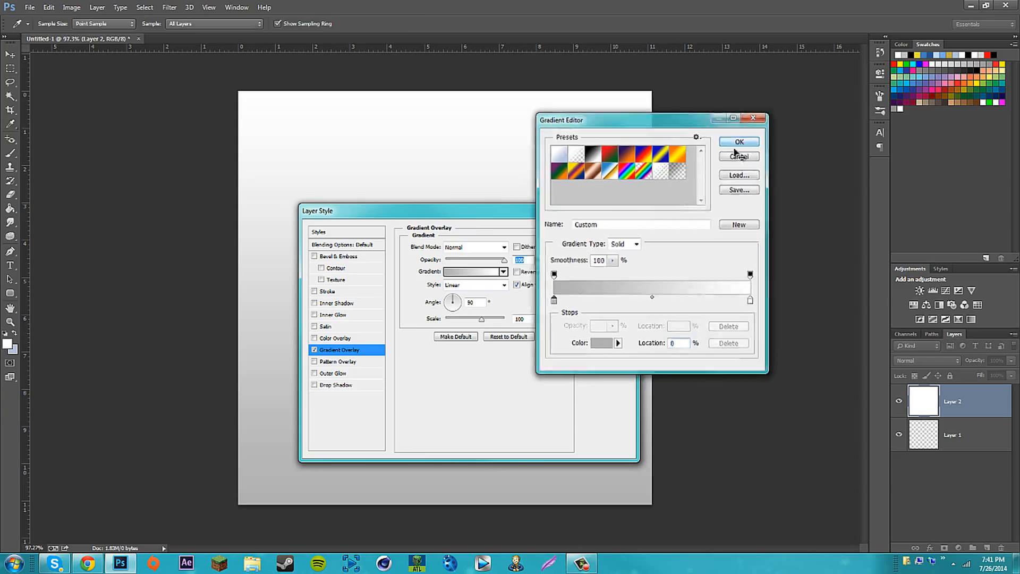
Set the gradient overlay's angle to -11° and its scale to 105%, and apply the layer style.
left_click_drag(478, 211, 890, 145)
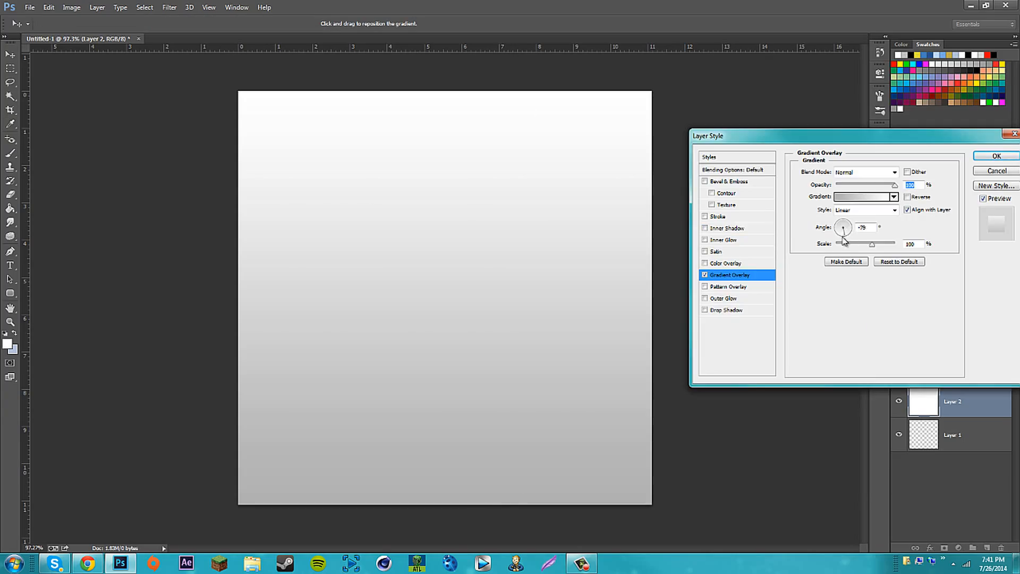
left_click(842, 239)
left_click_drag(846, 238, 848, 235)
left_click_drag(866, 137, 710, 144)
left_click_drag(720, 256, 754, 263)
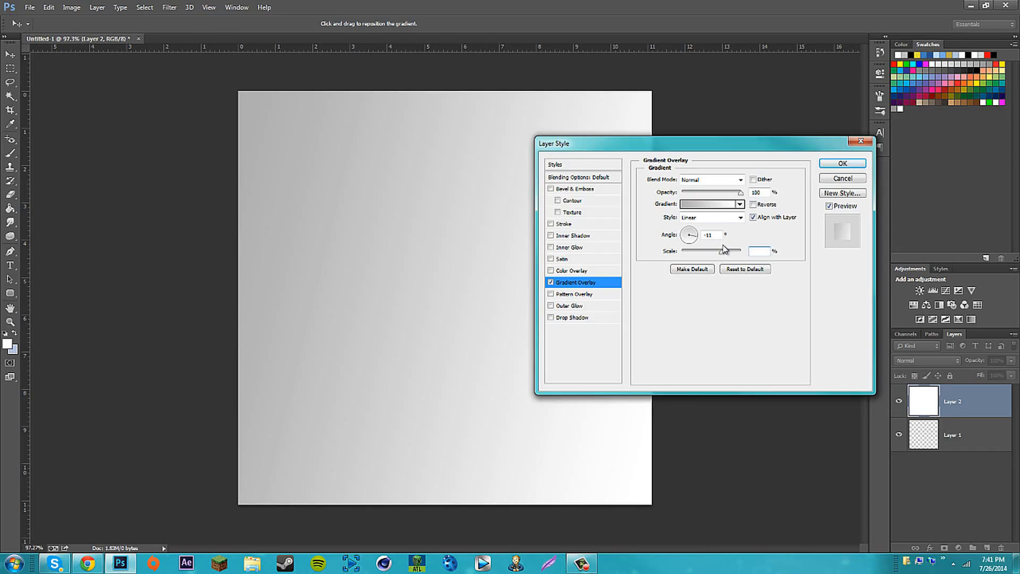
key("Return")
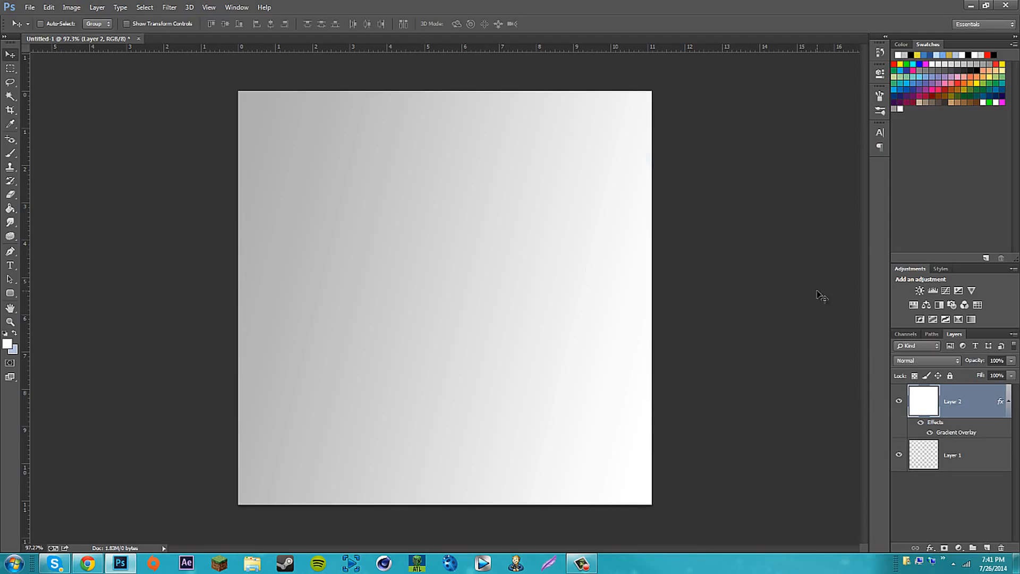
Review the Gradient Overlay settings of Layer 2.
double_click(969, 399)
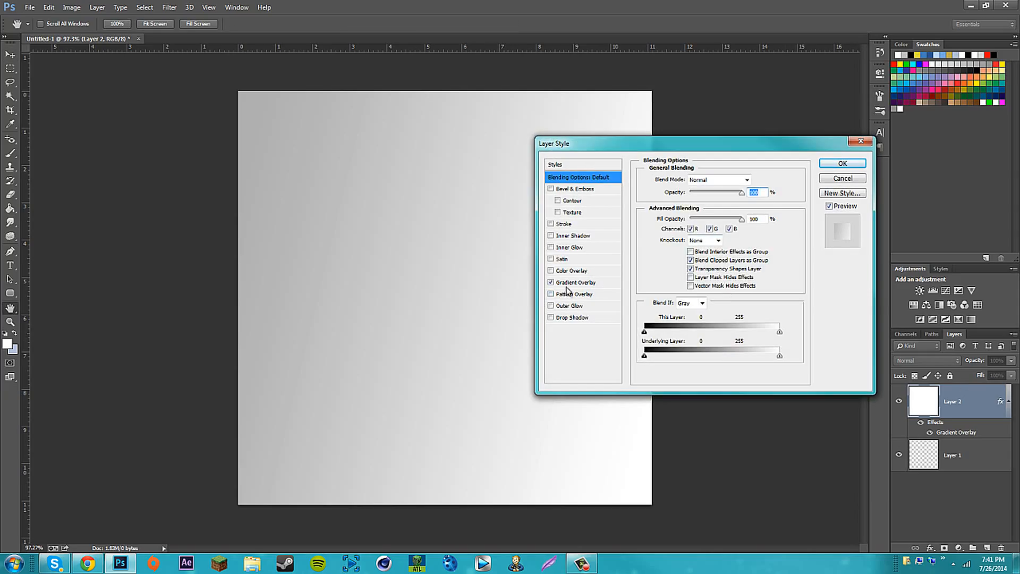
left_click(569, 282)
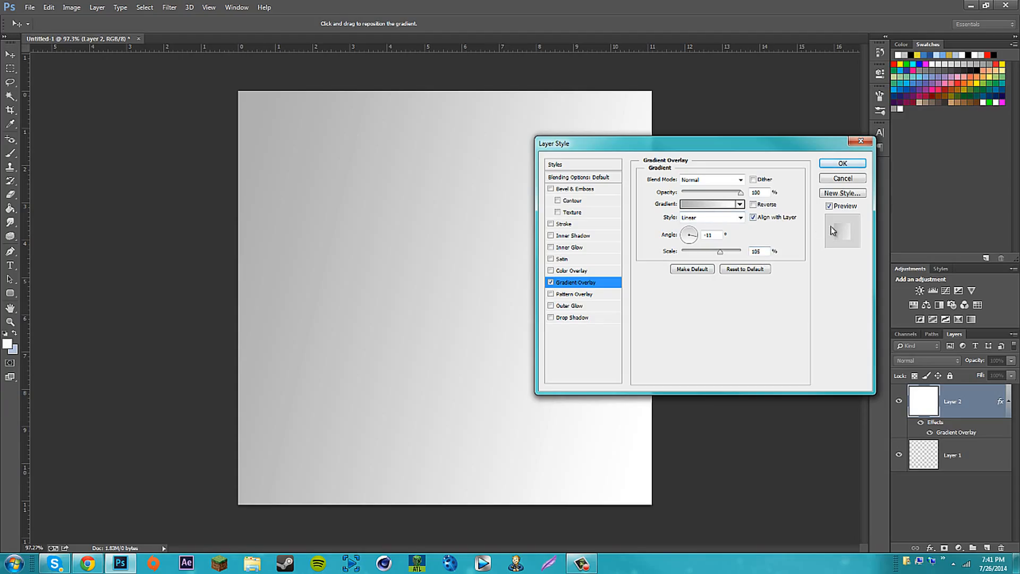
left_click(843, 163)
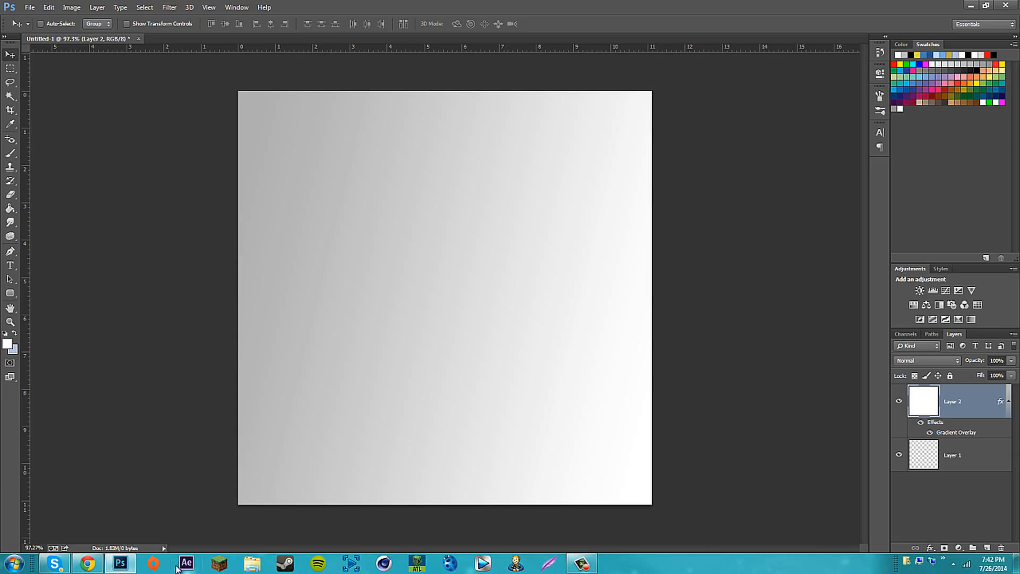
Switch to Cinema 4D and orbit the perspective view so that it looks straight along the Z axis.
left_click_drag(582, 563, 121, 563)
left_click_drag(416, 563, 187, 564)
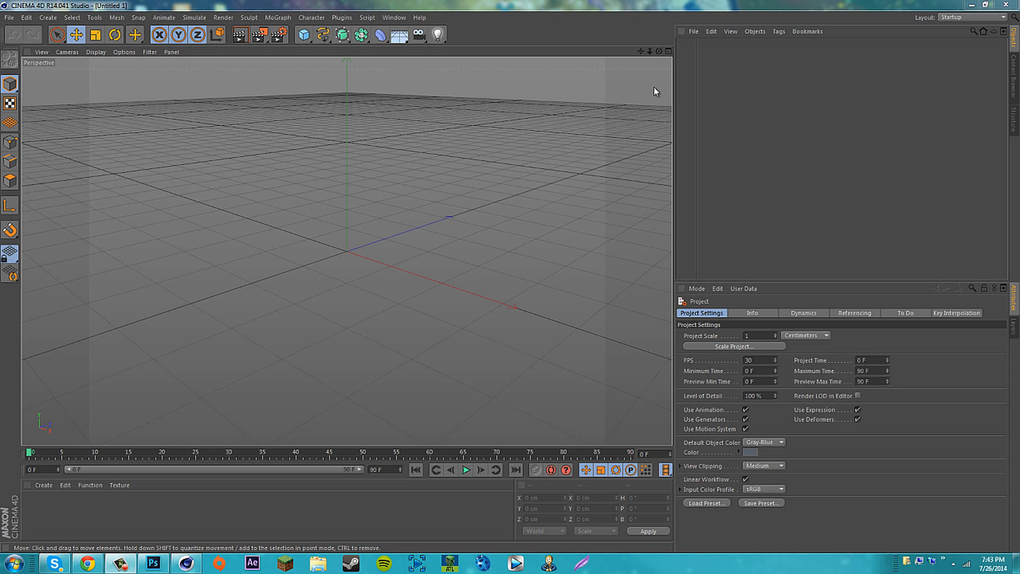
left_click_drag(658, 52, 511, 277)
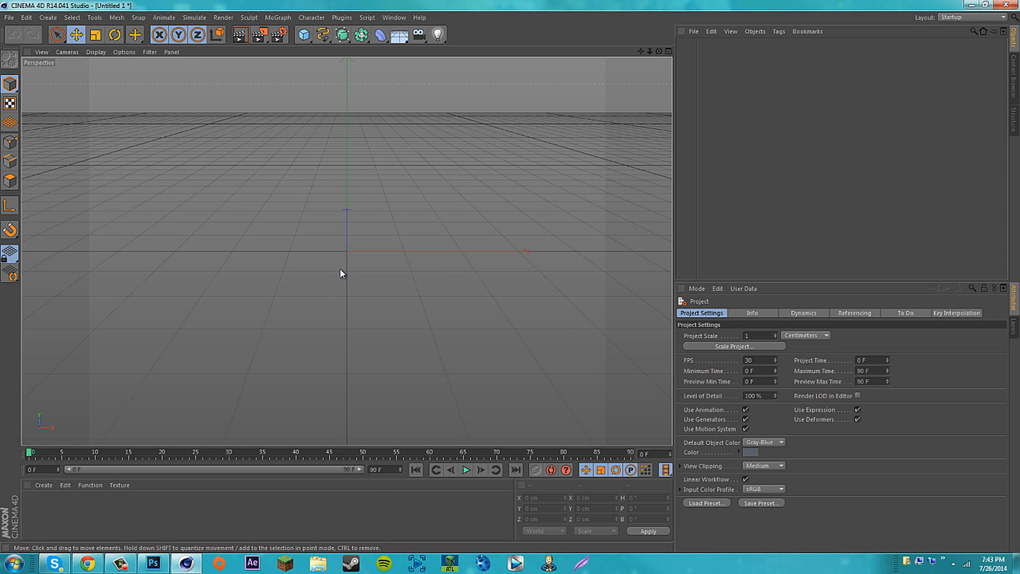
Set the render output size to 1920 by 1080 pixels.
left_click(279, 35)
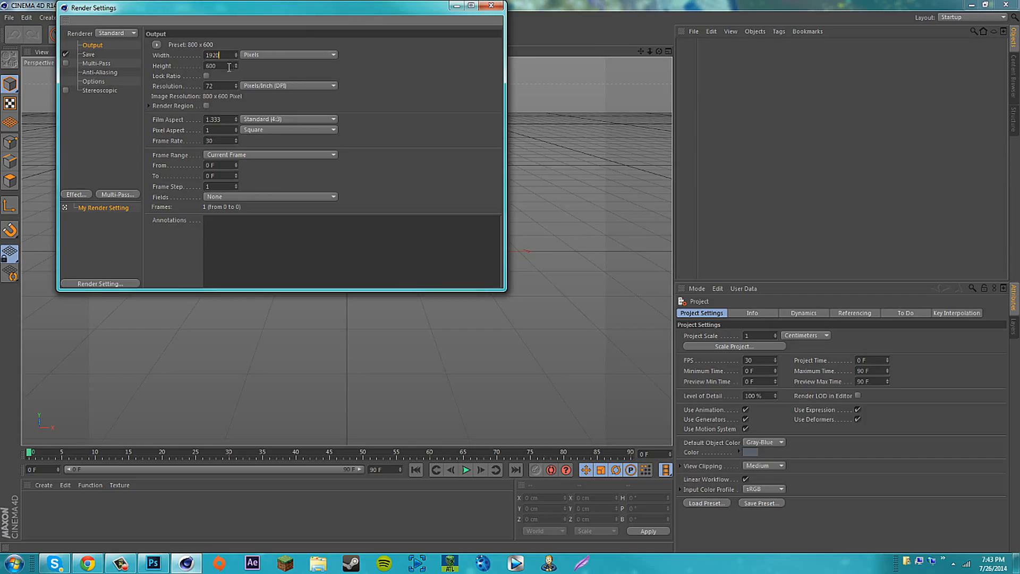
key("Tab")
type("1080")
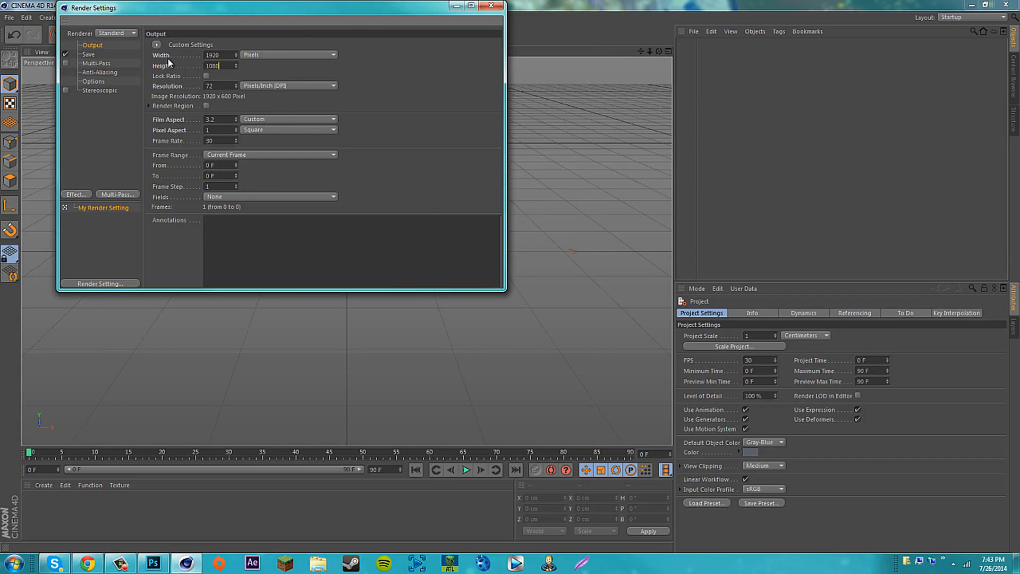
left_click(490, 6)
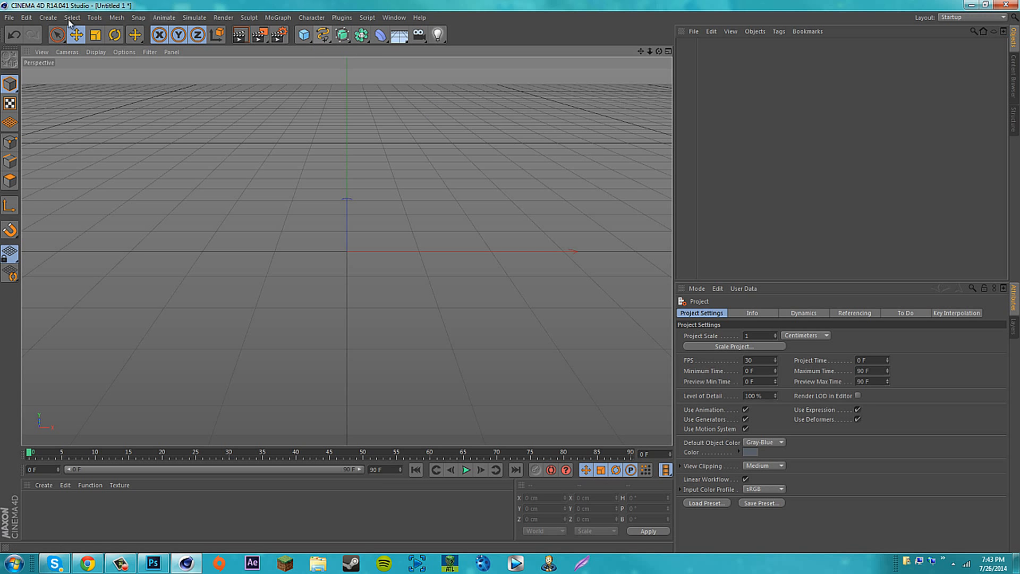
Merge the Soar.ai file from the Desktop into the scene with an Illustrator import scale of 1 centimeter.
left_click(9, 17)
left_click(24, 62)
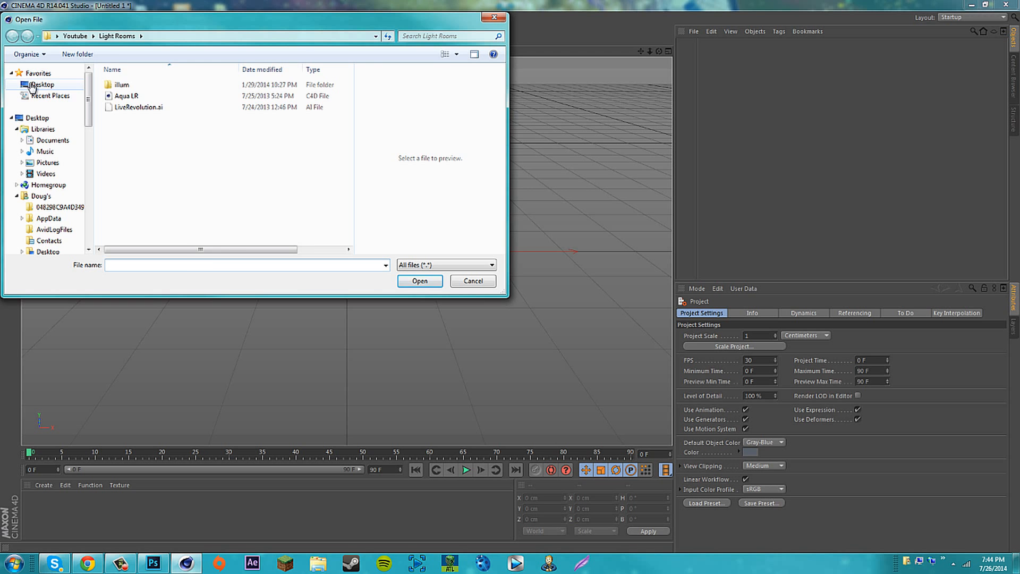
left_click(33, 85)
scroll(343, 187, "down", 3)
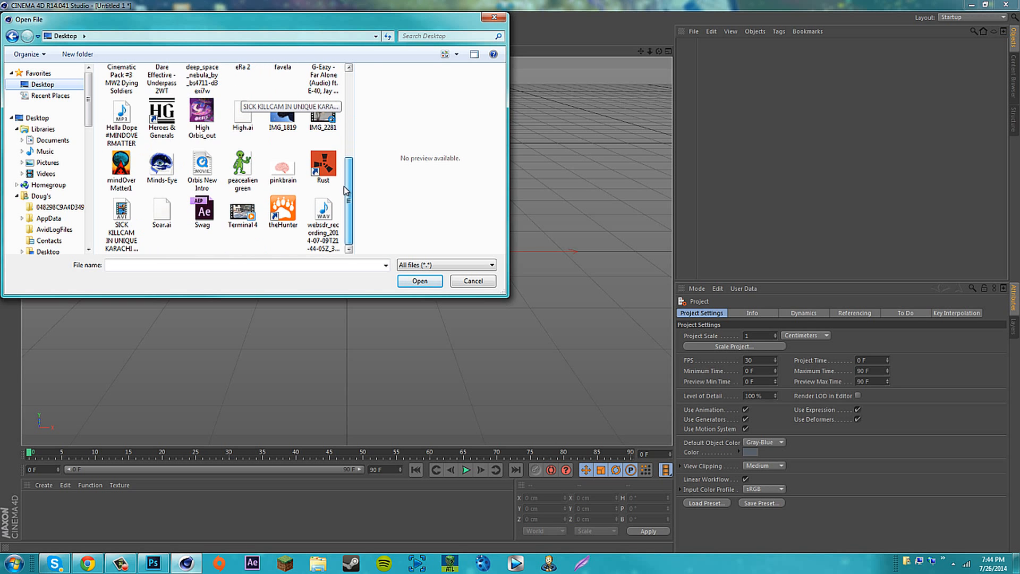
double_click(162, 211)
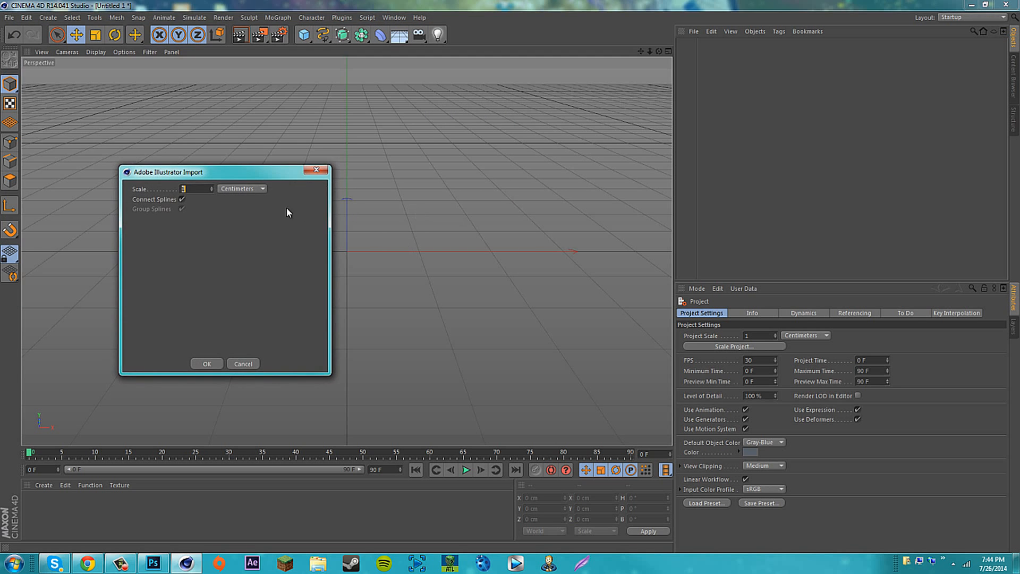
left_click(207, 364)
Move the imported Soar logo to be roughly centered on the world's vertical axis and expand its hierarchy.
left_click_drag(560, 72, 260, 326)
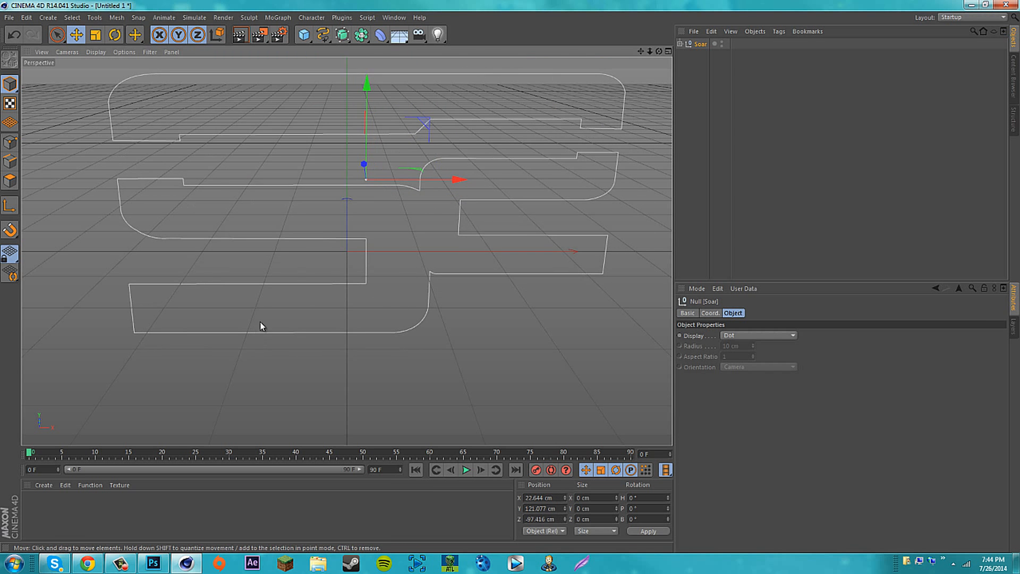
mouse_move(195, 108)
left_mouse_down()
mouse_move(167, 107)
mouse_move(186, 97)
left_mouse_up()
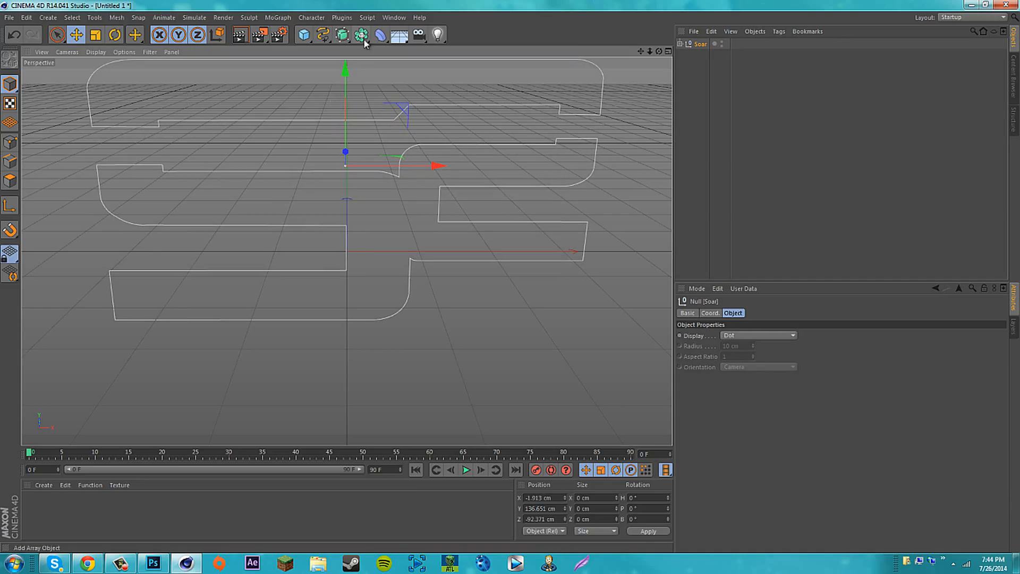
left_click(680, 44)
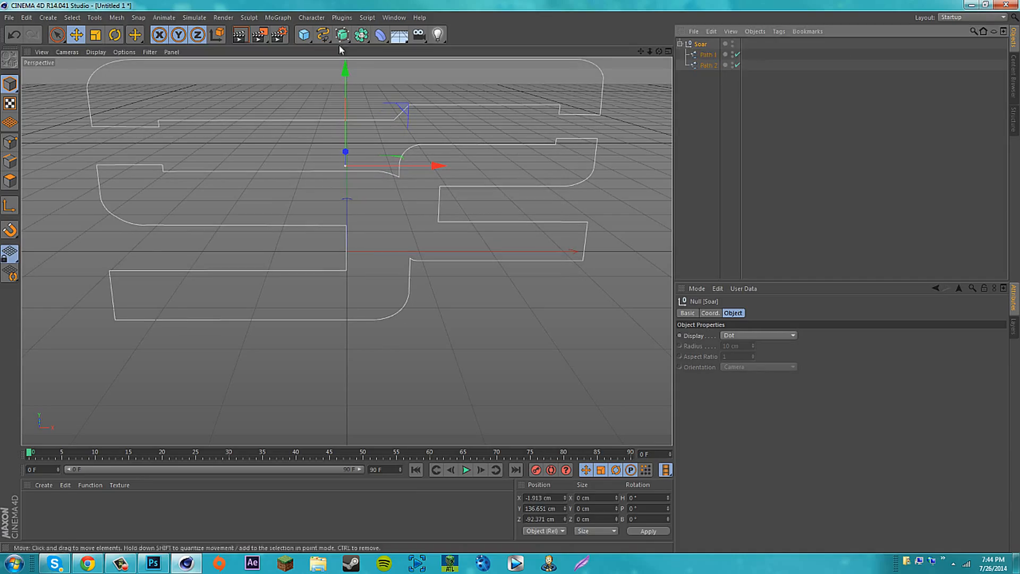
left_click(361, 36)
left_click_drag(363, 39, 557, 50)
key("Delete")
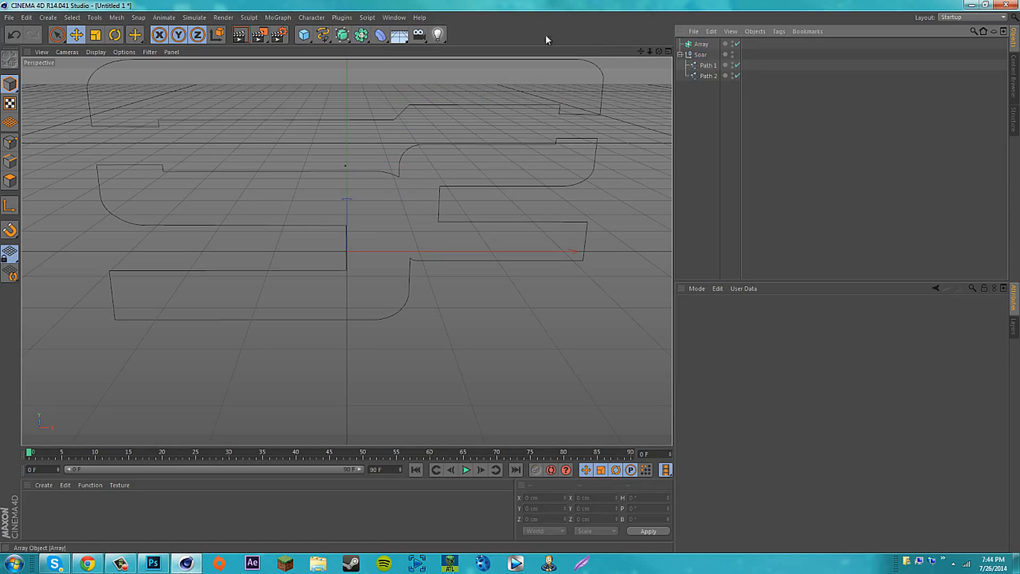
Create two Extrude NURBS objects, nest Path 1 in one and Path 2 in the other, and collapse both.
left_click_drag(343, 34, 457, 52)
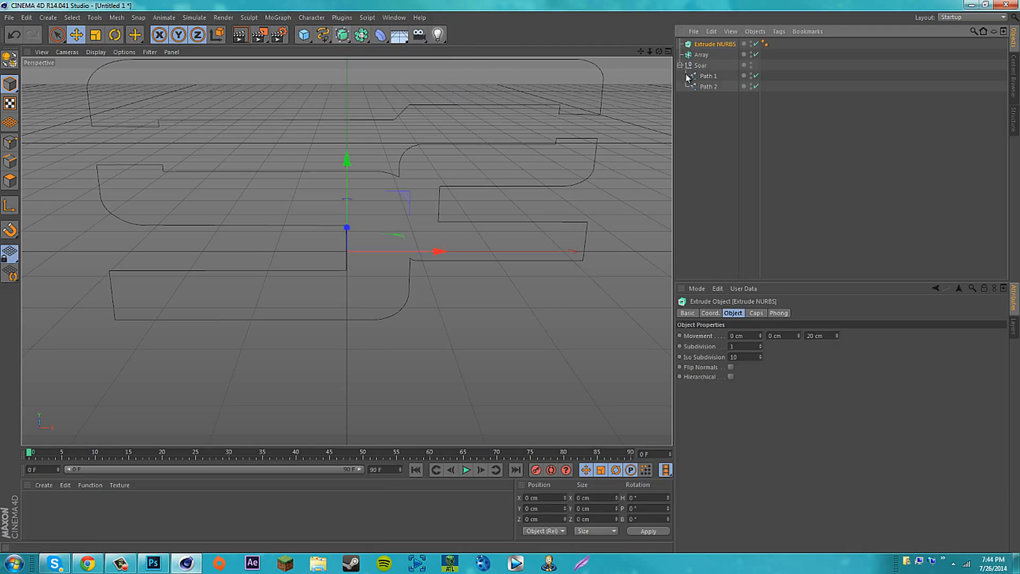
key("ctrl+c")
key("ctrl+v")
left_click_drag(712, 87, 736, 45)
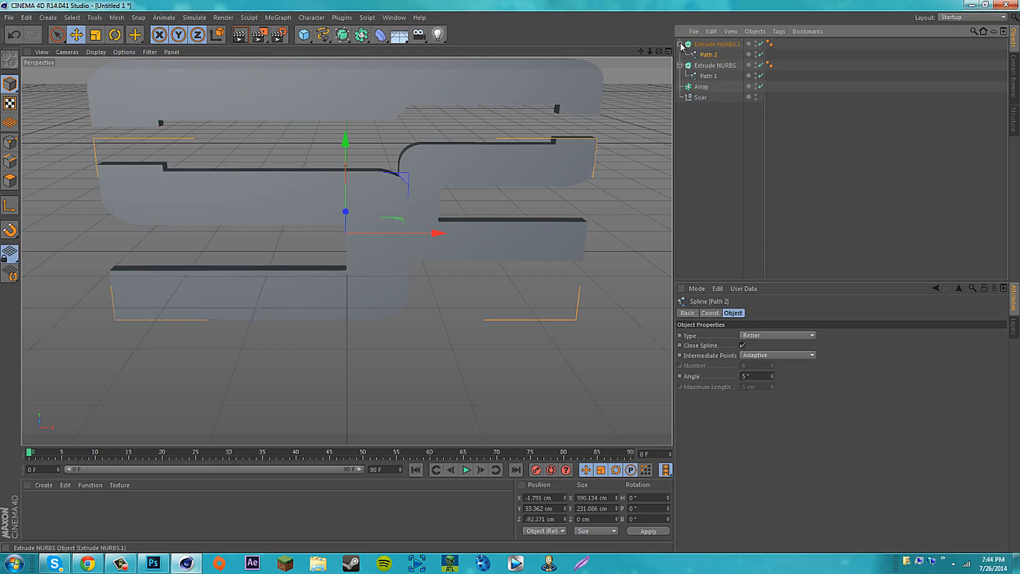
left_click(679, 44)
left_click(680, 54)
Delete the empty Soar null and the unneeded Array object.
left_click(701, 66)
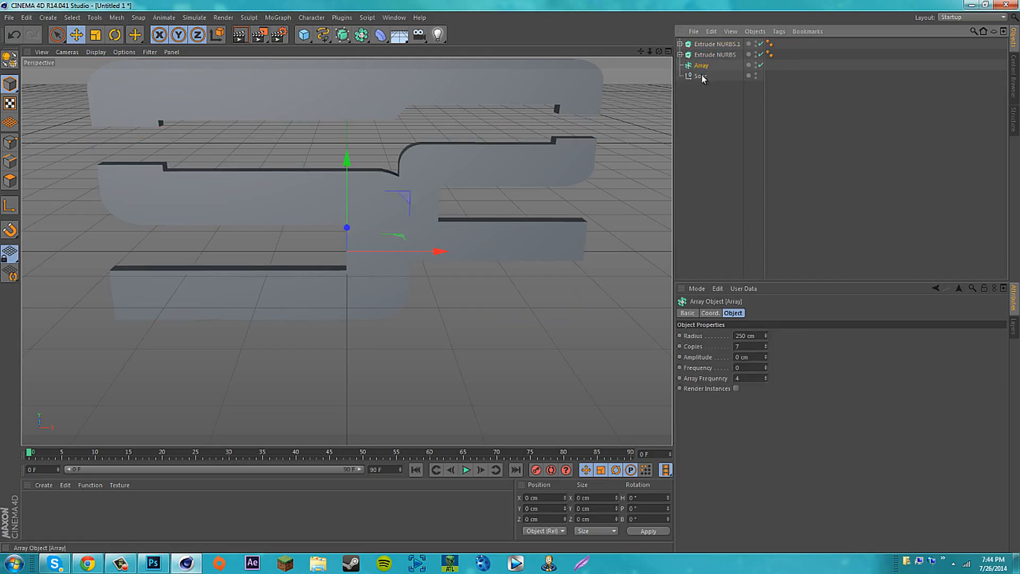
left_click(700, 75)
key("Delete")
left_click(703, 65)
key("Delete")
Group the two Extrude NURBS objects under one null and rename it SoaR.
left_click(715, 54)
left_click(715, 46, "ctrl")
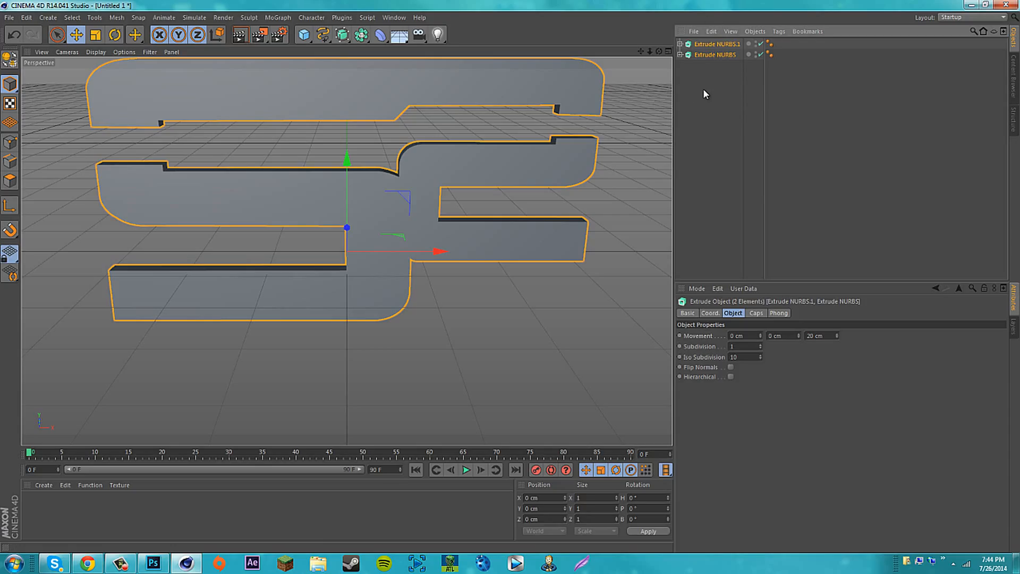
key("alt+g")
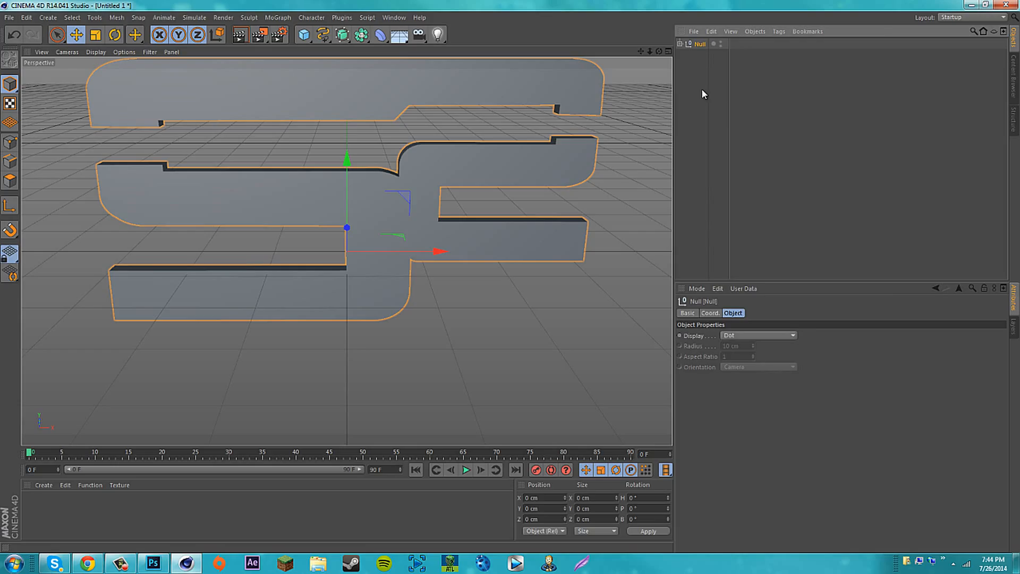
right_click(697, 44)
left_click(690, 59)
double_click(698, 44)
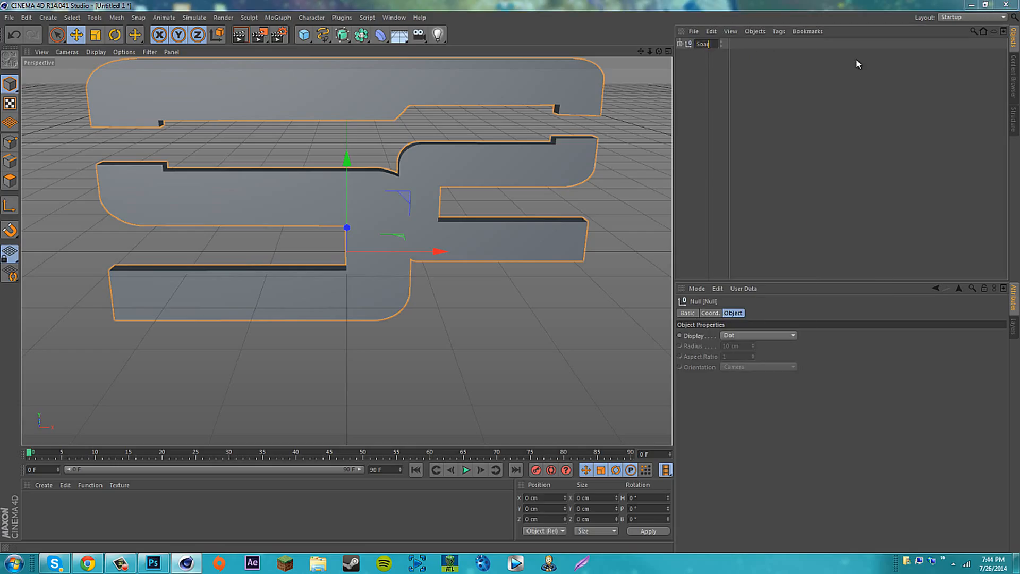
key("Return")
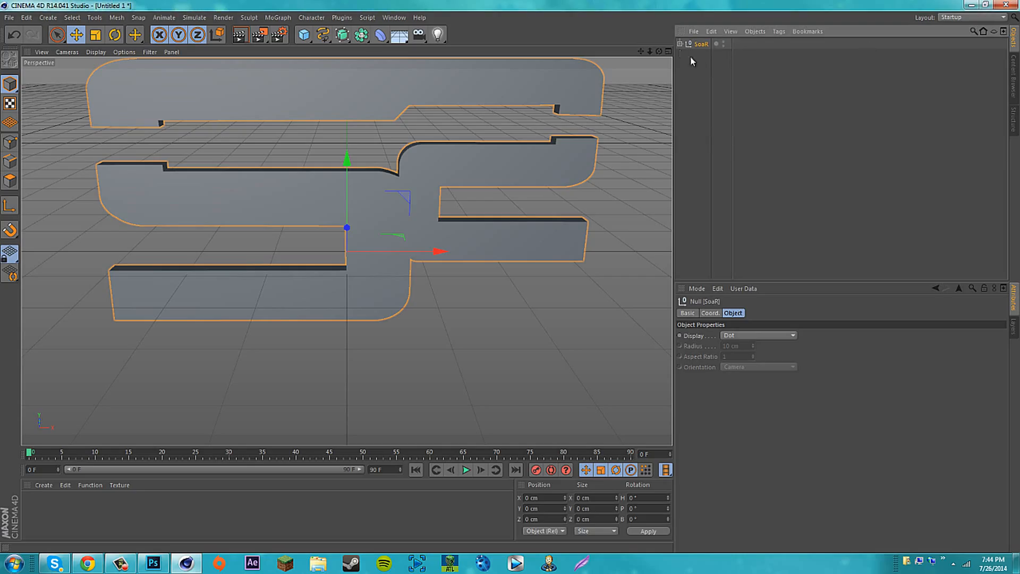
Set the Z extrusion movement of both Extrude NURBS objects in the SoaR group to 115 cm.
left_click(679, 44)
left_click(704, 56)
left_click(706, 66, "shift")
left_click(712, 105)
left_click(713, 56)
left_click(713, 65, "shift")
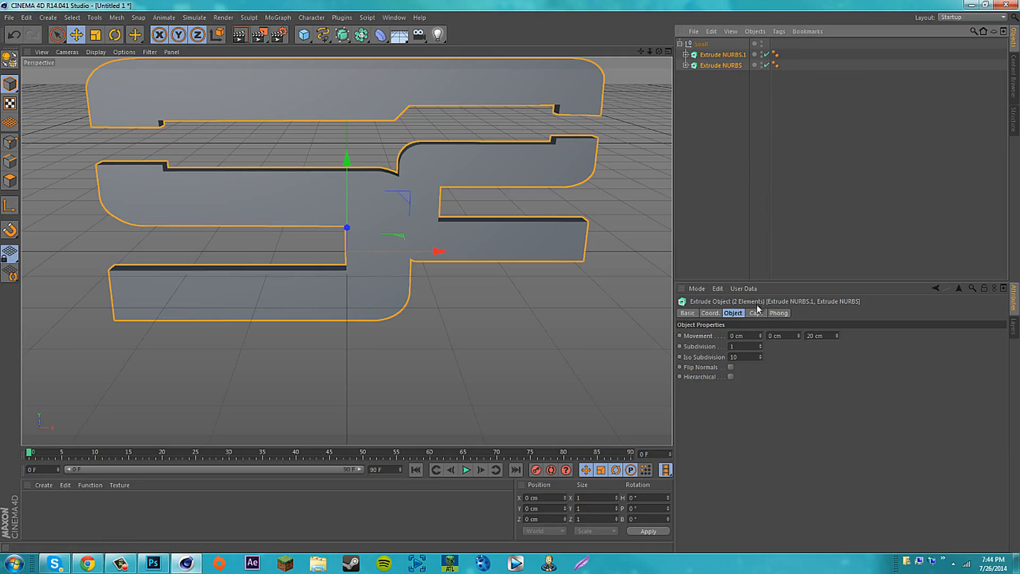
left_click_drag(836, 336, 838, 340)
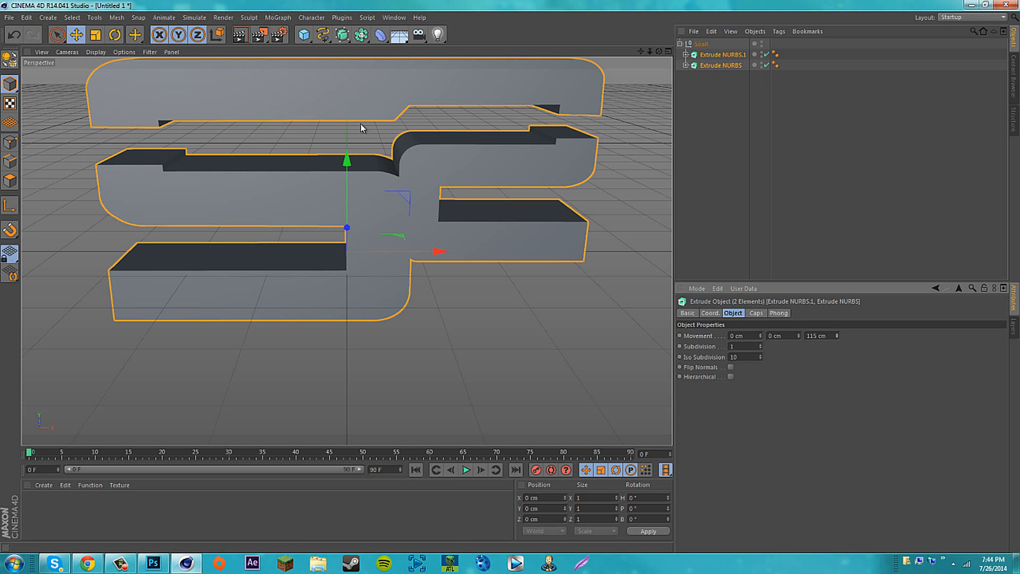
Create a new material and set its color to pure white (255, 255, 255), leaving the Glow channel off.
left_click_drag(658, 52, 511, 277)
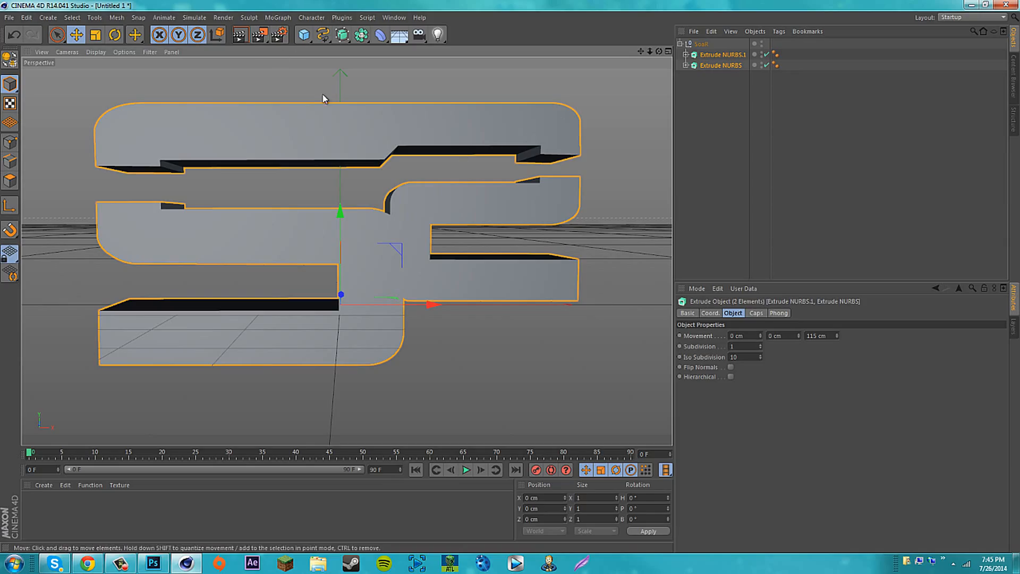
left_click(10, 19)
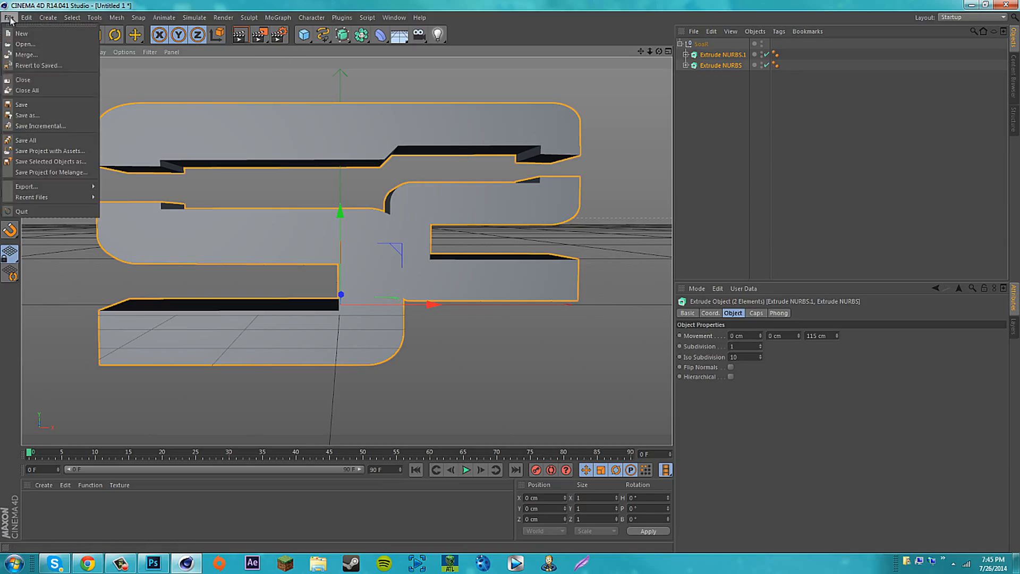
left_click(59, 366)
left_click(44, 485)
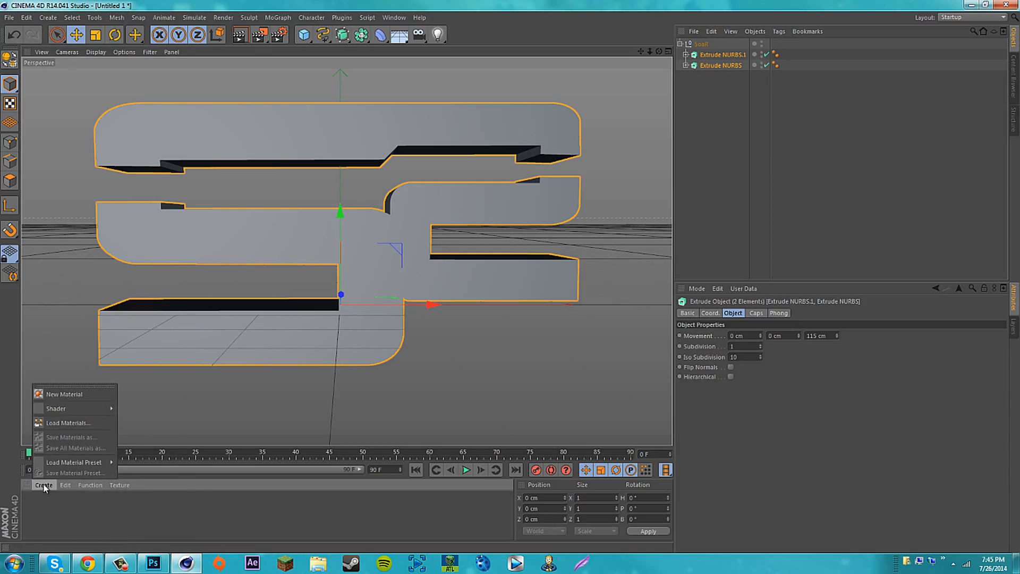
left_click(59, 394)
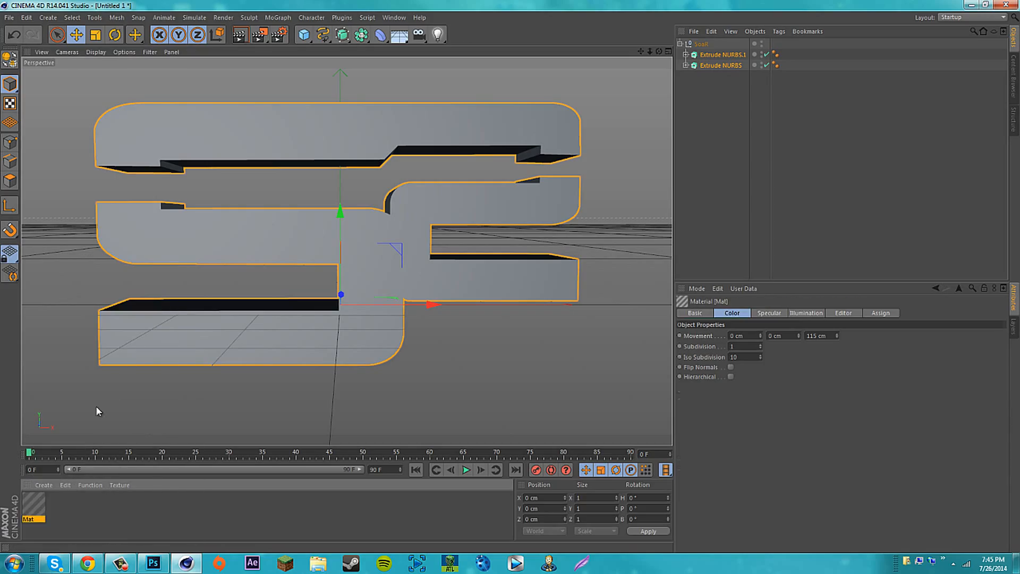
double_click(34, 504)
left_click(283, 133)
left_click(231, 101)
left_click(269, 185)
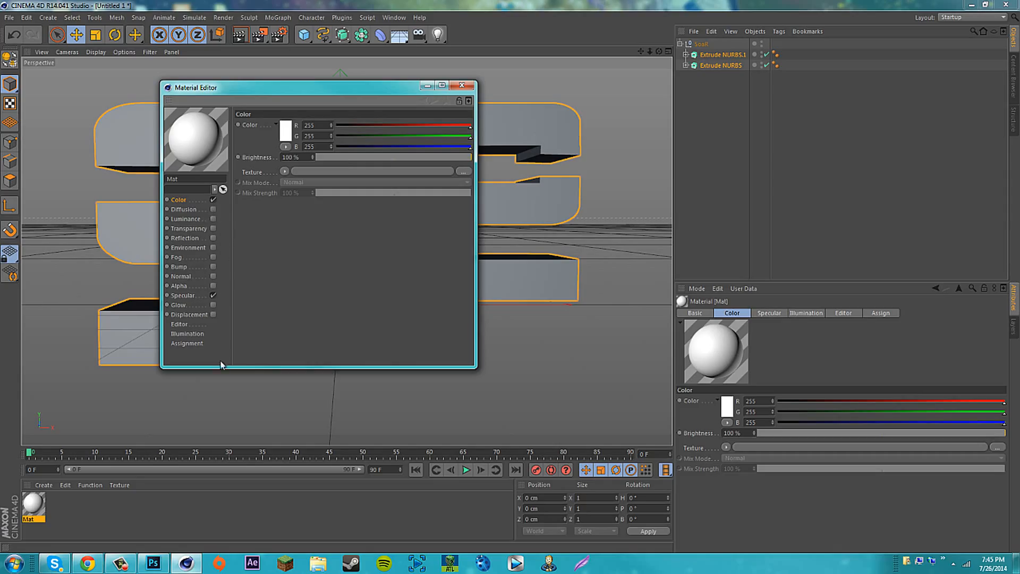
left_click(213, 305)
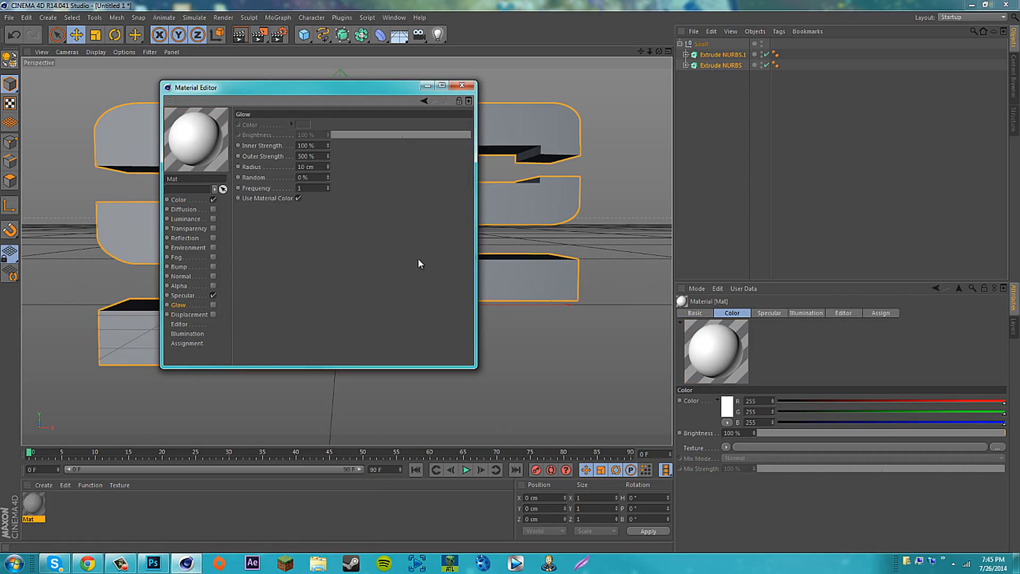
left_click(471, 87)
Apply the white material to both extruded logo parts and render a preview of the view.
left_click_drag(37, 509, 307, 238)
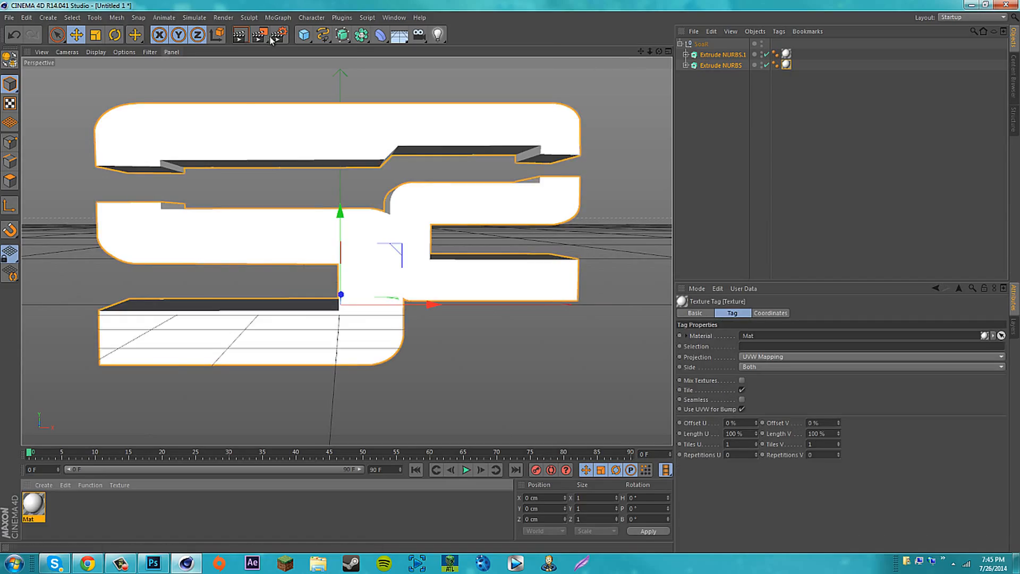
left_click(238, 36)
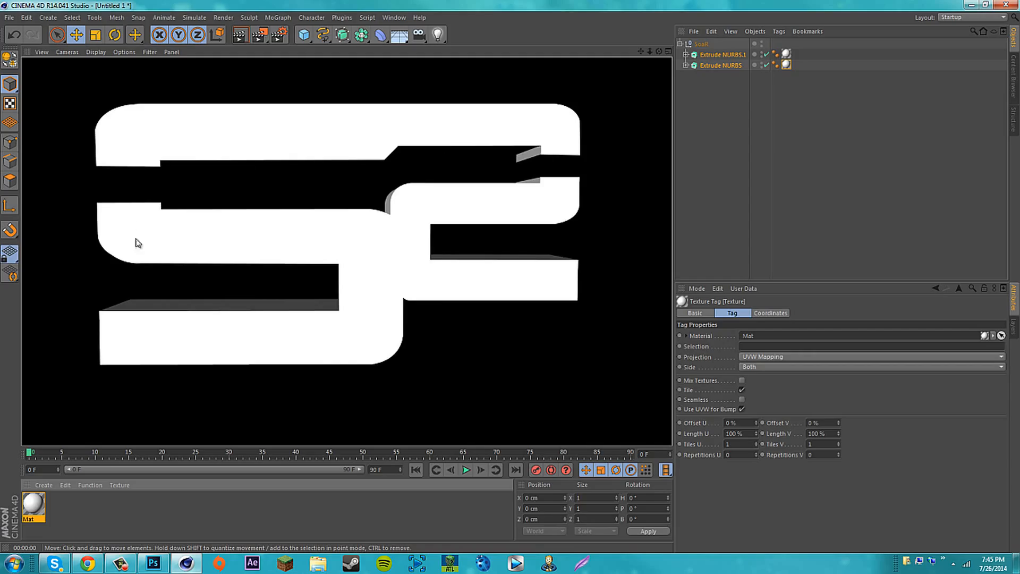
left_click(516, 68)
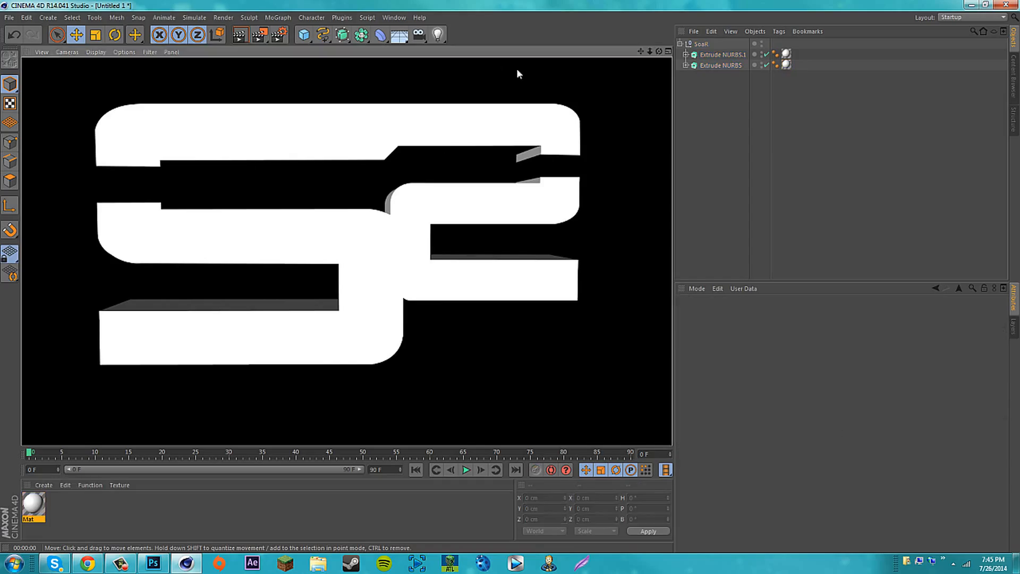
Duplicate the SoaR group and expand the copy.
left_click(701, 44)
left_click(680, 44)
key("ctrl+c")
key("ctrl+v")
left_click(679, 44)
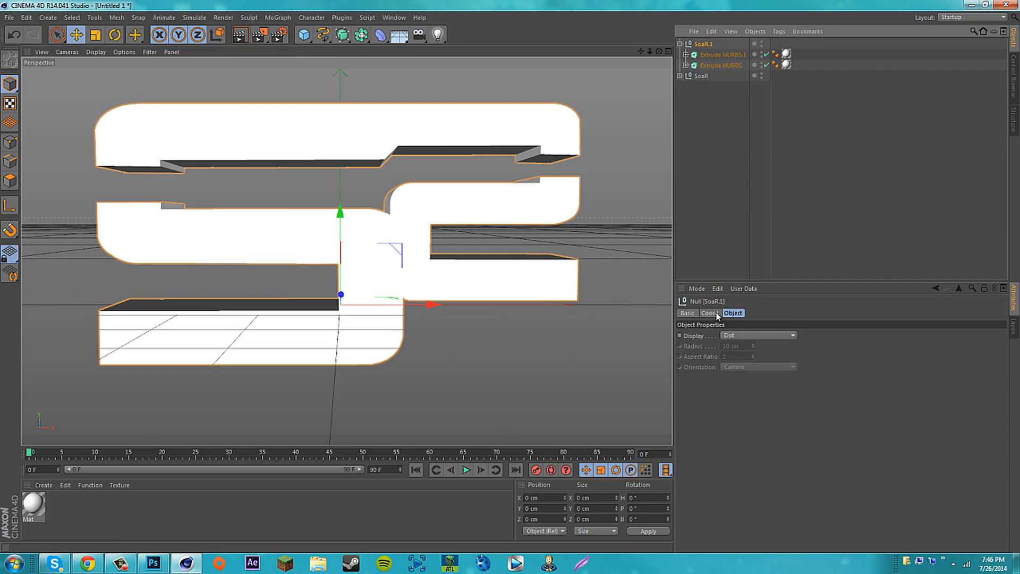
Set the start and end caps of the copy's two Extrude NURBS objects to Fillet Cap.
left_click(723, 54)
left_click(726, 66, "ctrl")
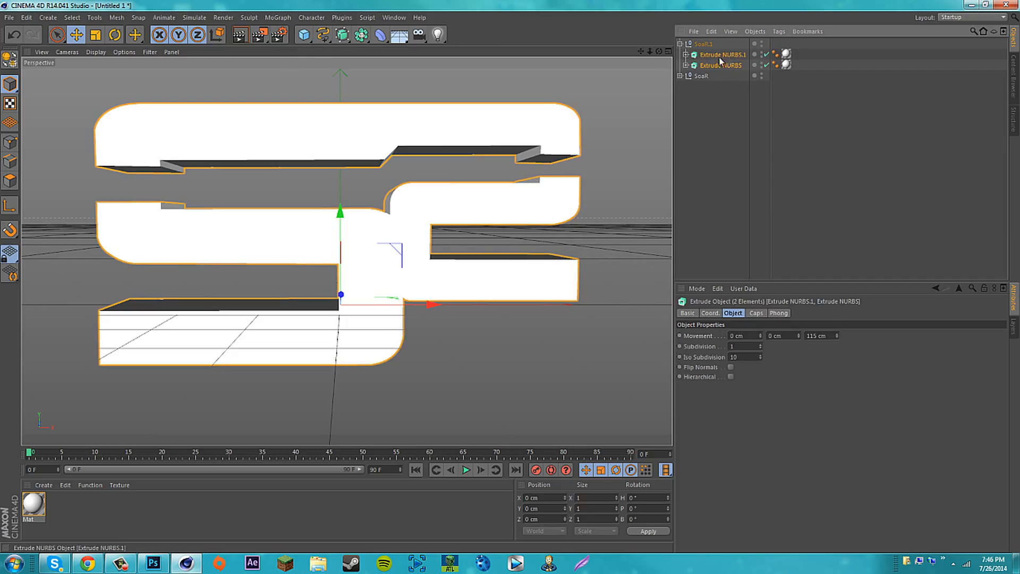
left_click(760, 314)
left_click(752, 336)
left_click(743, 377)
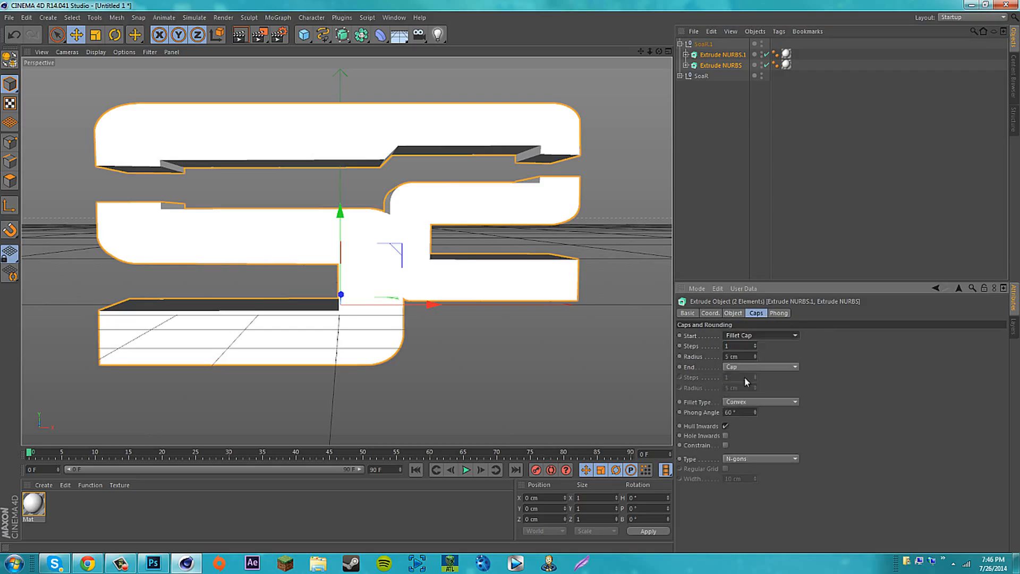
left_click(754, 366)
left_click(747, 410)
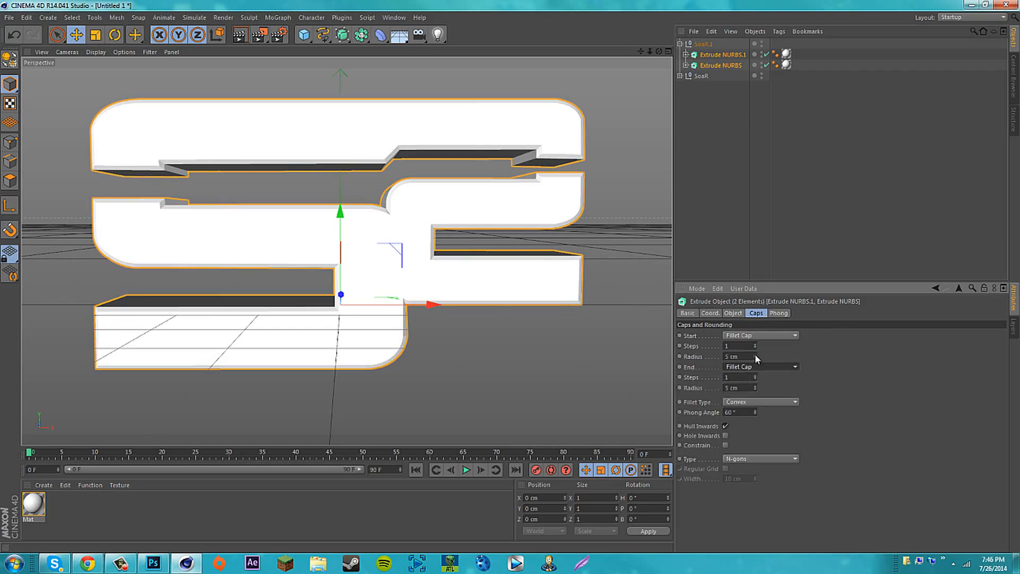
Set the start and end fillet radius of the copy's extrusions to 1 cm and select the copied group.
left_click_drag(755, 354, 755, 355)
left_click(754, 353)
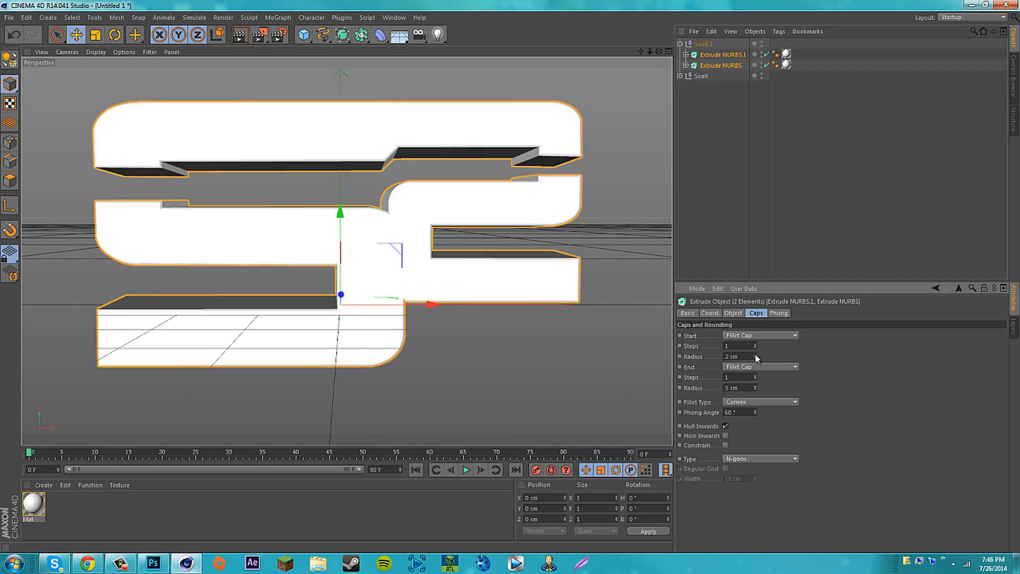
left_click_drag(755, 386, 754, 389)
left_click(754, 386)
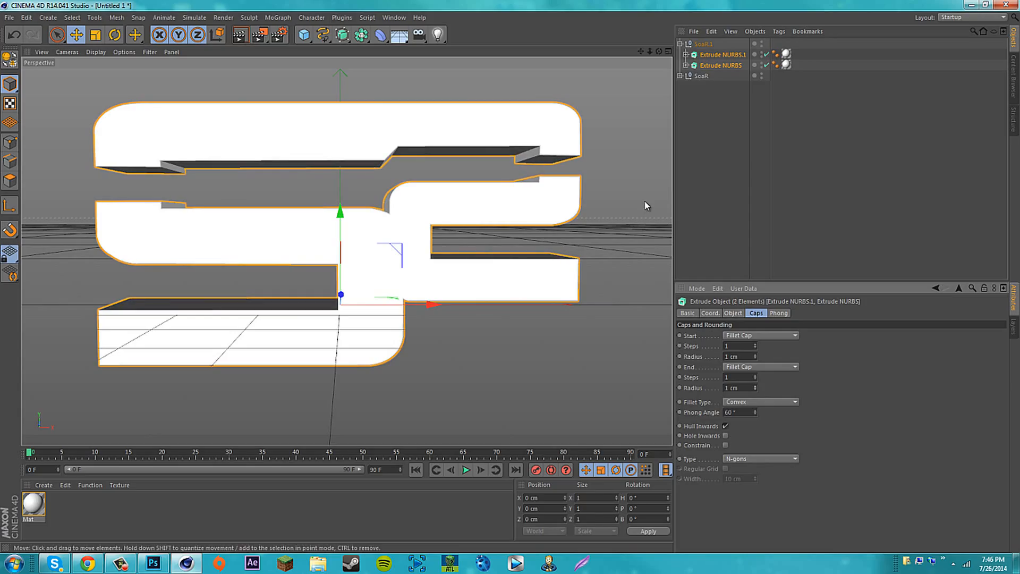
left_click(717, 65)
left_click(705, 45)
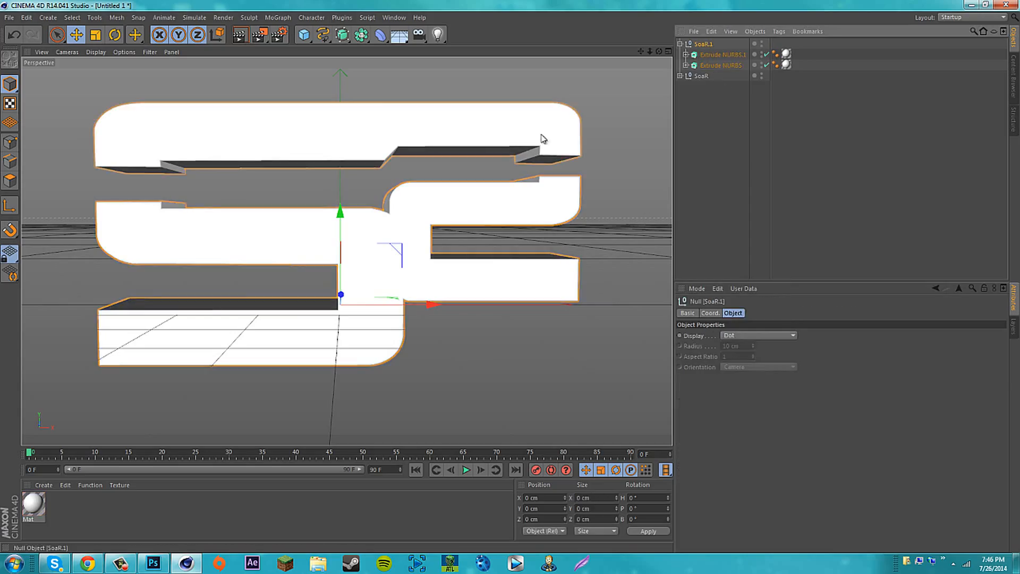
Select the copied SoaR group together with both its extrusions and move them about 8 cm back along Z.
left_click(712, 61, "shift")
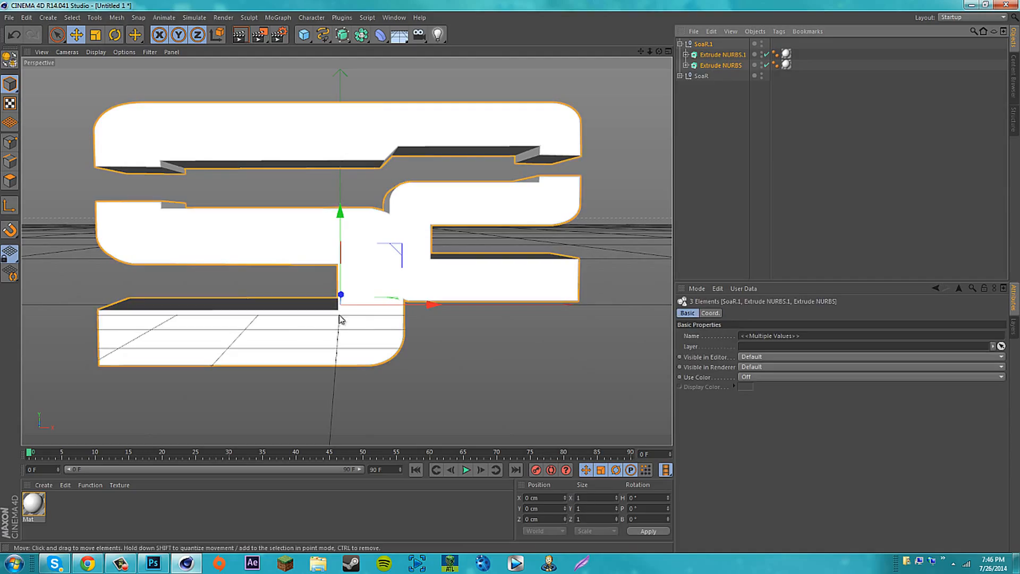
left_click_drag(342, 295, 348, 298)
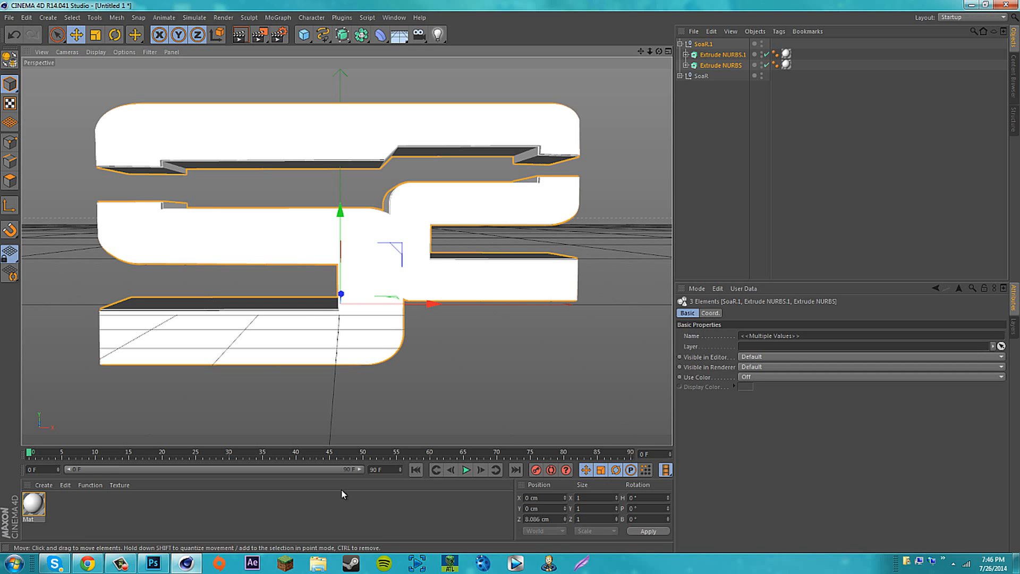
Create a second material and set its color to a light grey of RGB 197, 197, 197.
left_click(42, 485)
left_click(66, 394)
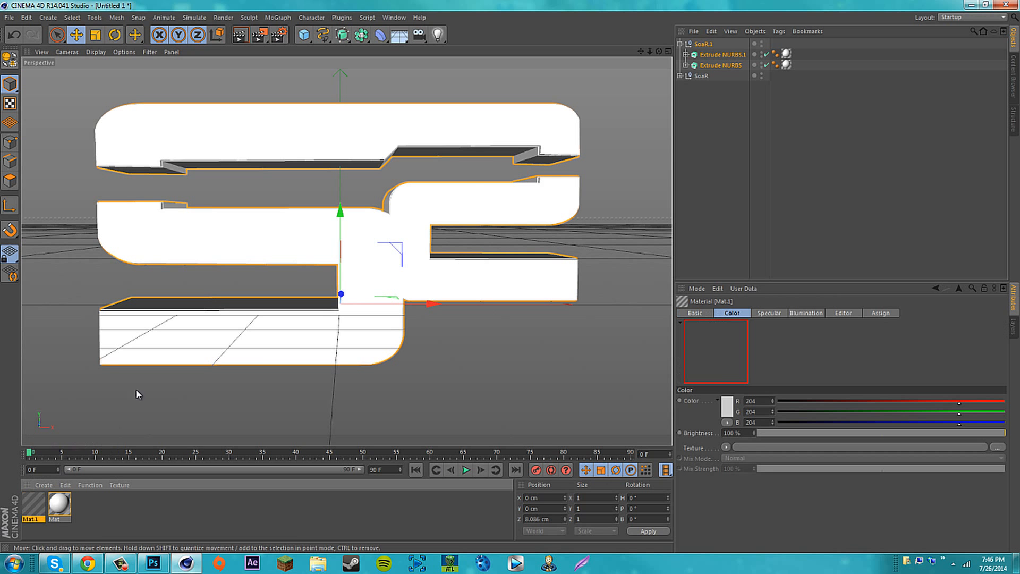
double_click(33, 504)
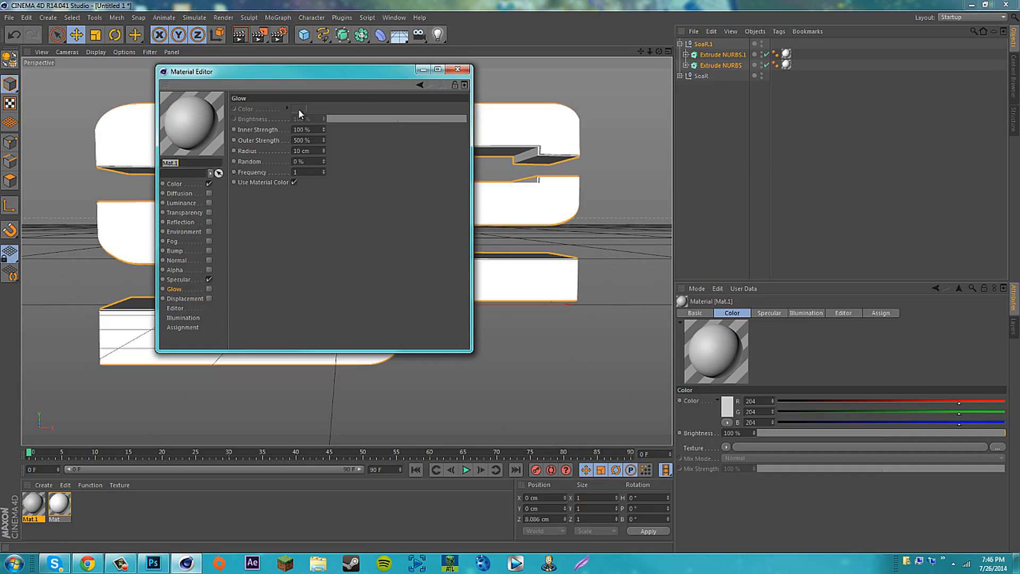
left_click(174, 183)
left_click(281, 114)
left_click_drag(253, 95, 226, 97)
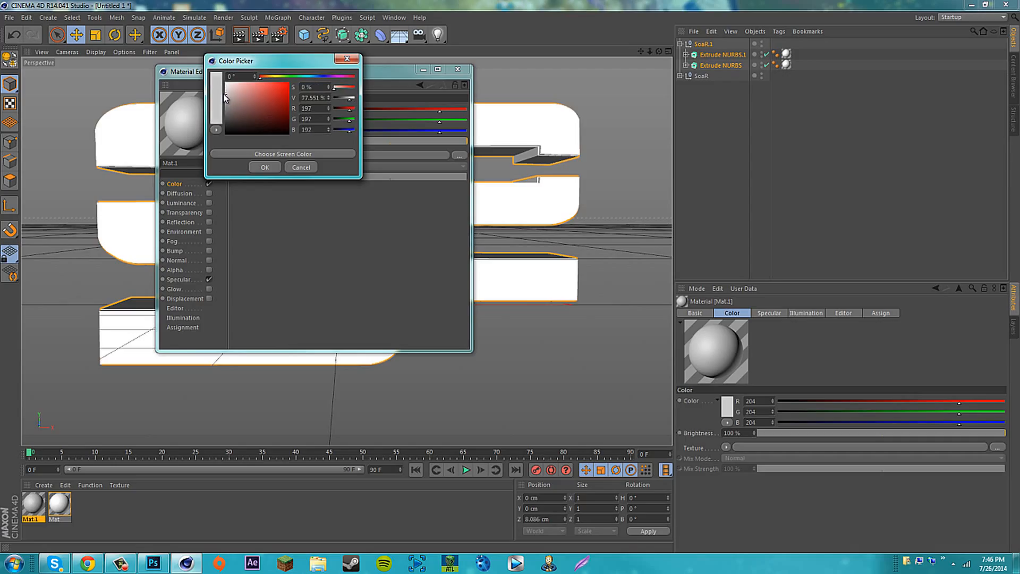
left_click(263, 168)
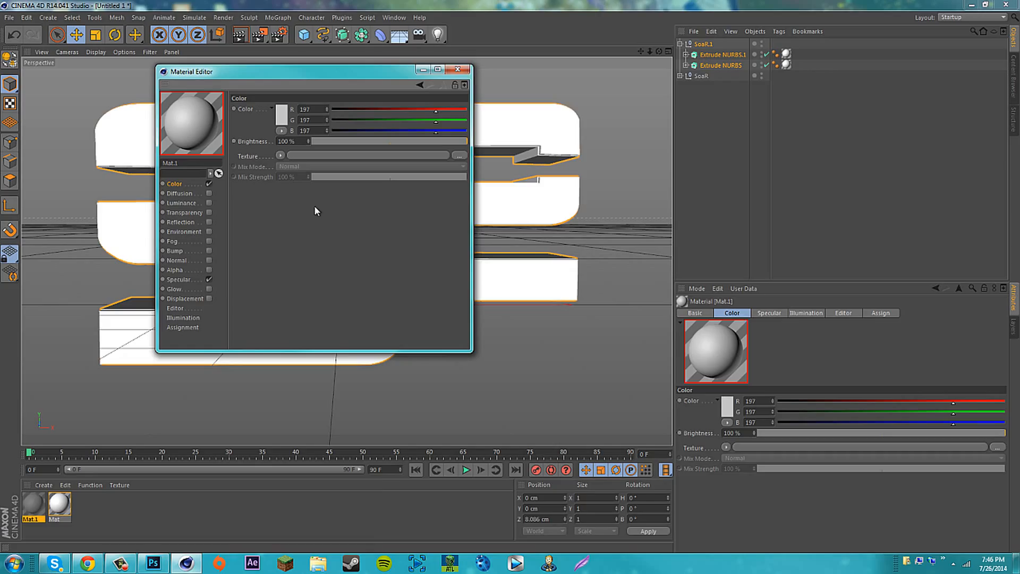
left_click(463, 69)
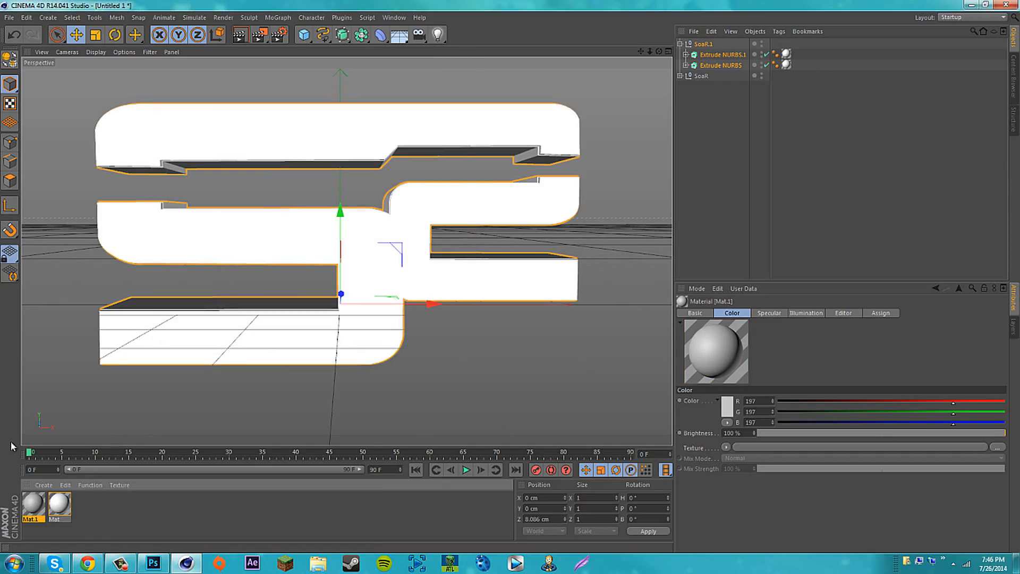
Apply the grey material to the copied group's two extrusions and render a preview of the view.
left_click_drag(205, 412, 706, 46)
left_click_drag(775, 43, 788, 66)
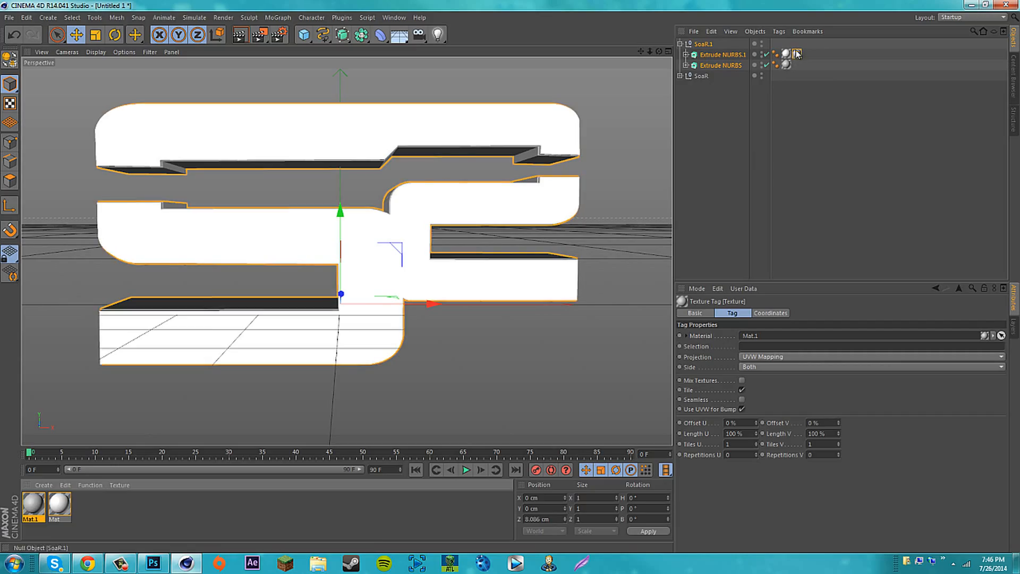
left_click(240, 35)
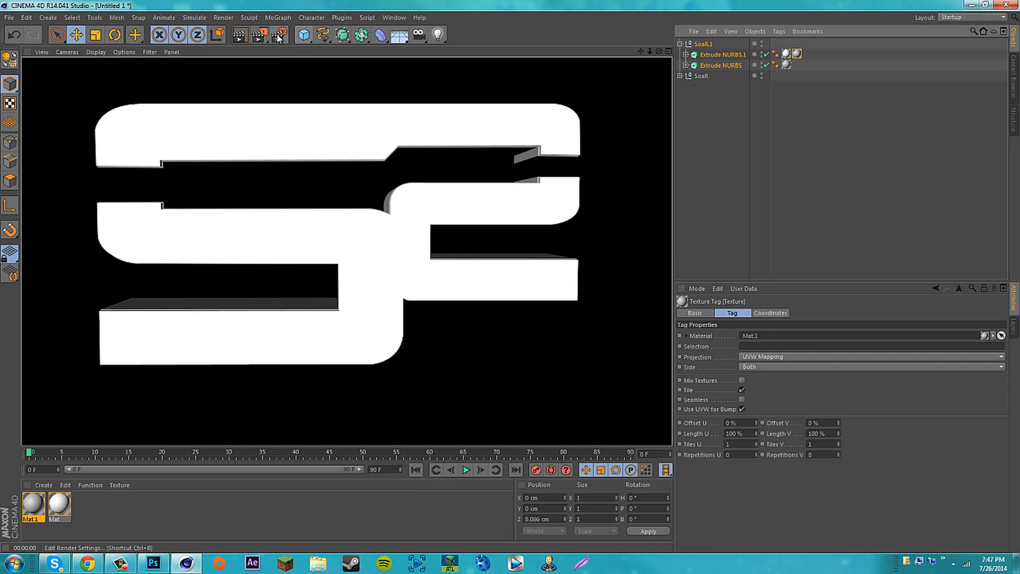
Add a spot light and move it up and in front of the logo, to about X 46, Y 148, Z -781 cm.
left_click(441, 35)
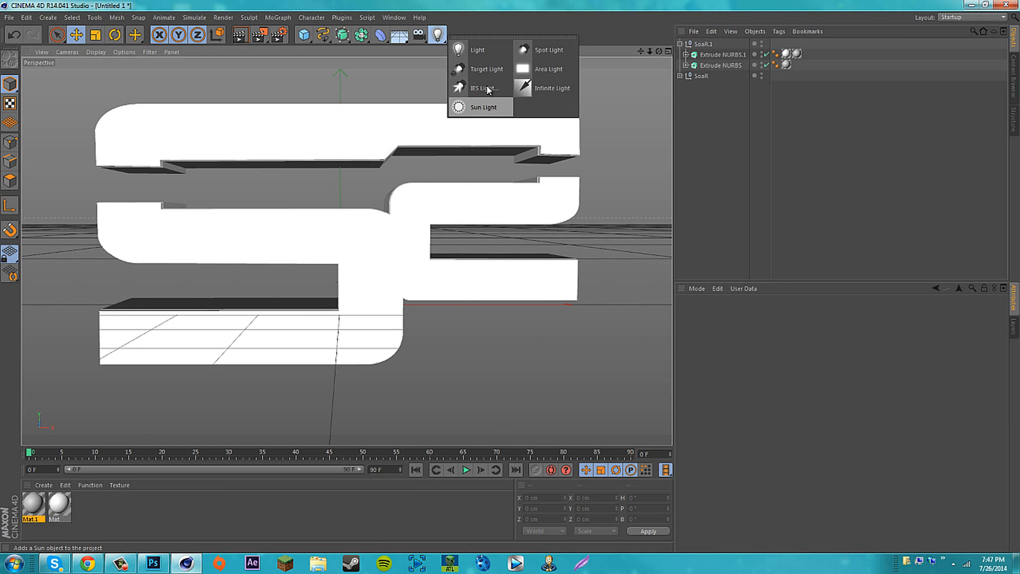
left_click(539, 50)
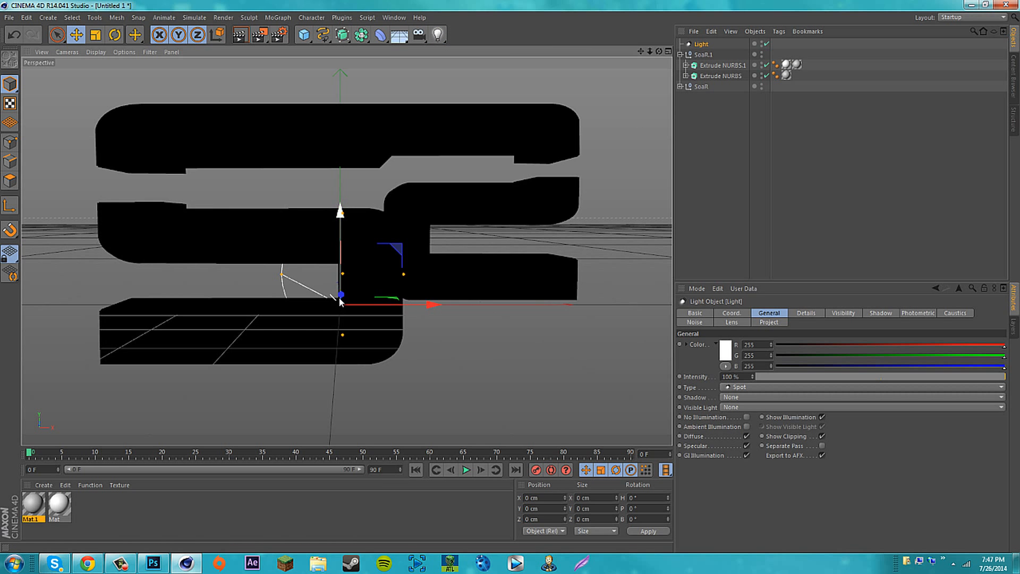
left_click_drag(340, 213, 345, 104)
left_click_drag(436, 198, 465, 199)
left_click_drag(373, 208, 581, 131)
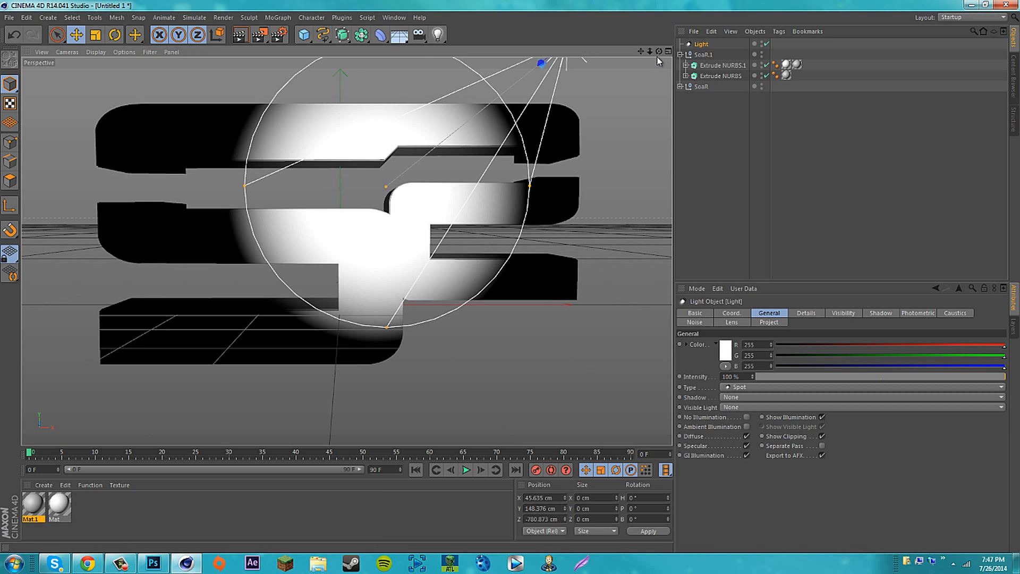
Add a camera that captures the current front view of the logo.
left_click_drag(419, 35, 456, 45)
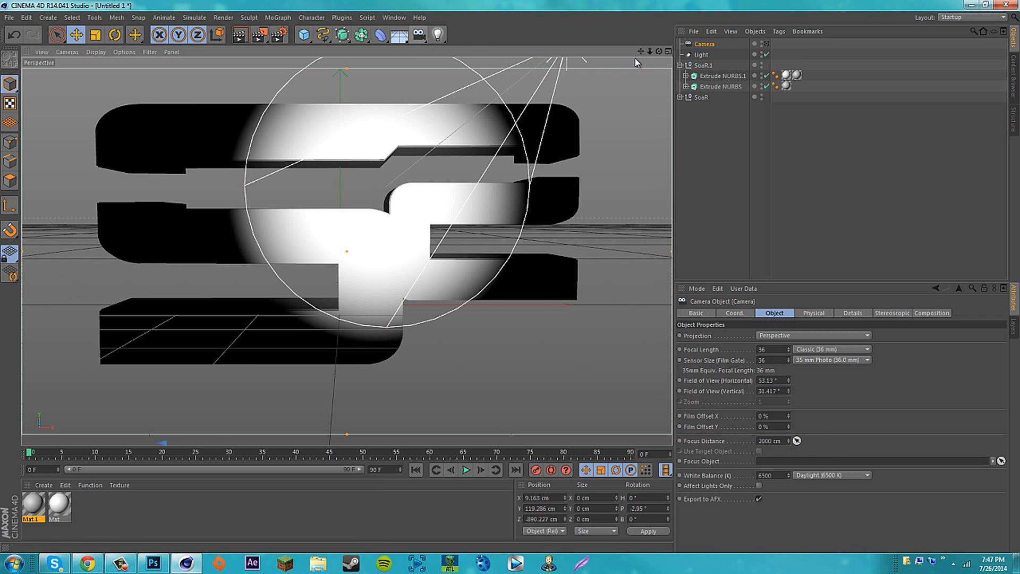
scroll(511, 278, "down", 6)
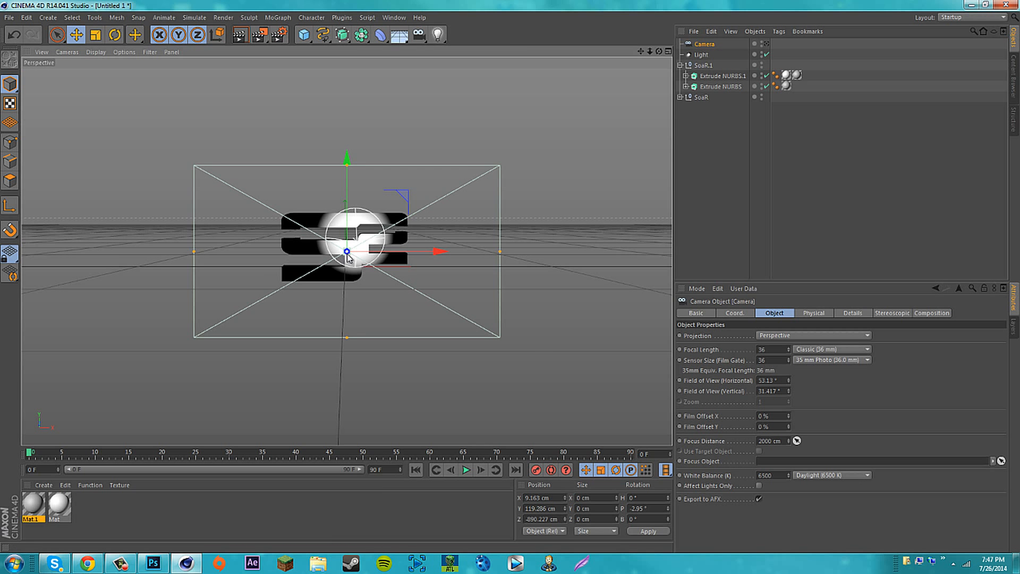
left_click_drag(347, 255, 98, 246)
left_click(385, 262)
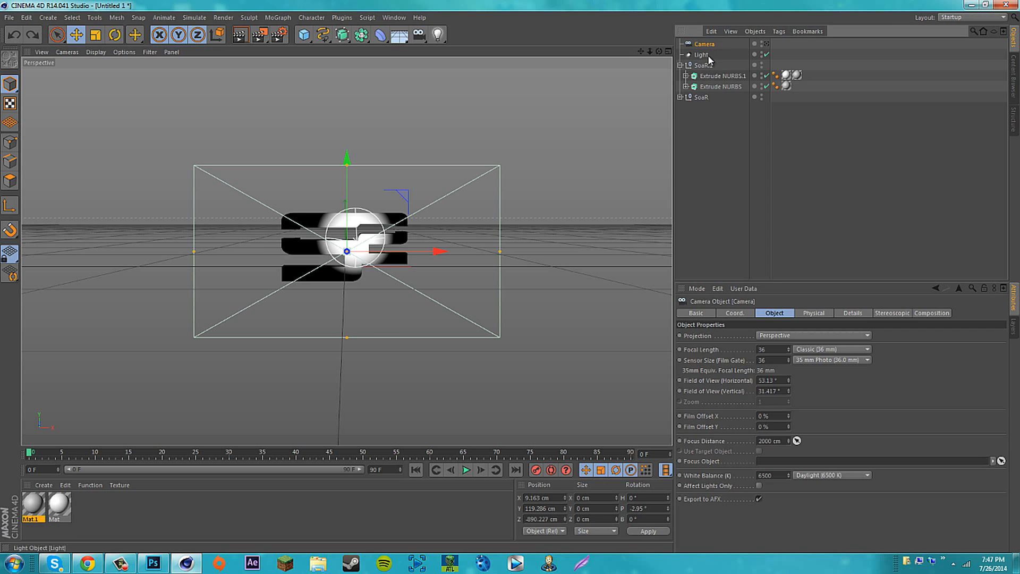
Move the spot light farther in front of the logo, to about X 12, Z -2395 cm, so its cone covers the whole logo.
left_click_drag(356, 238, 306, 242)
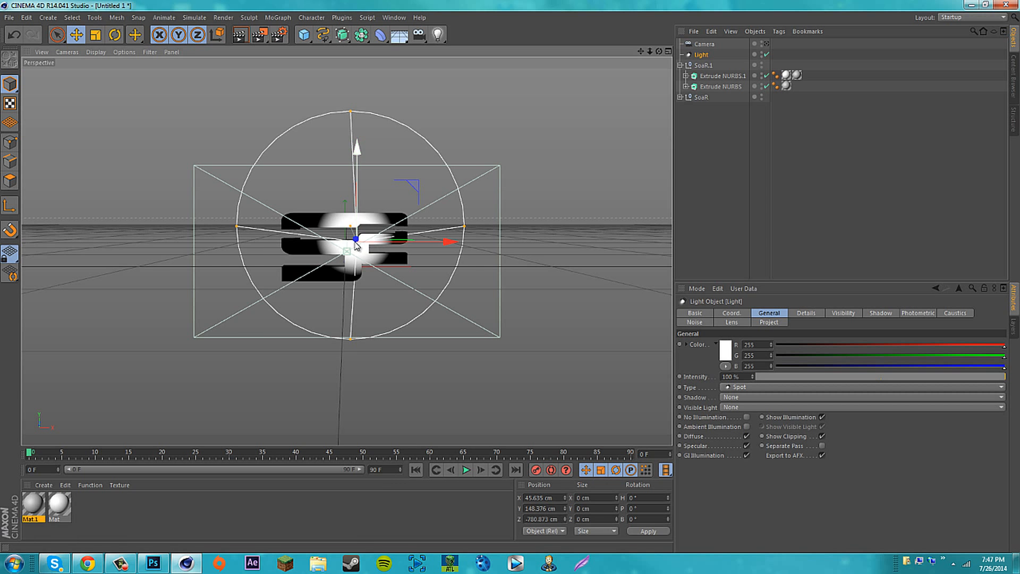
left_click_drag(354, 248, 444, 244)
left_click_drag(473, 300, 445, 300)
scroll(392, 77, "up", 5)
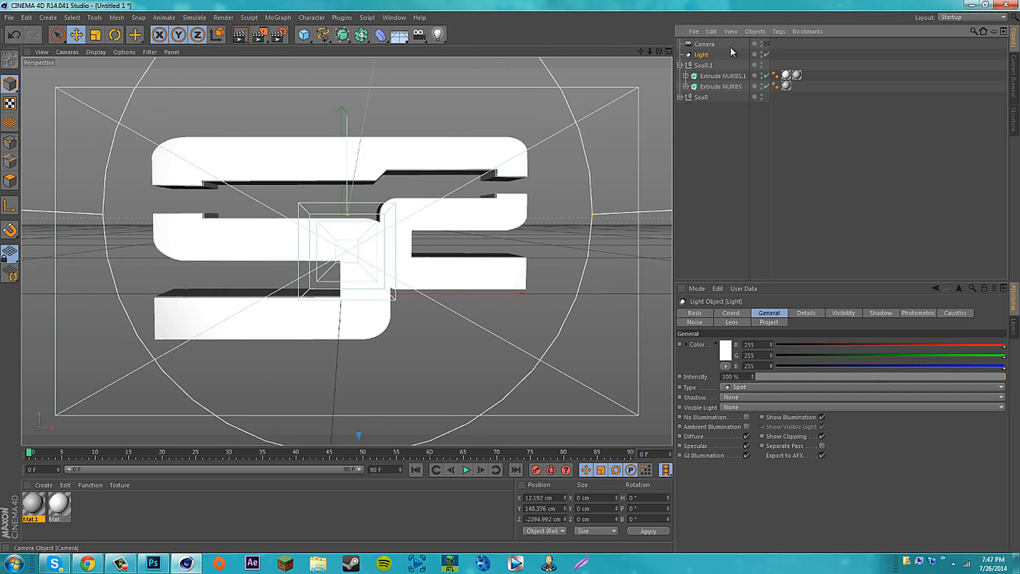
Look through the camera, adjust its viewing angle slightly and render previews of the logo.
left_click(256, 37)
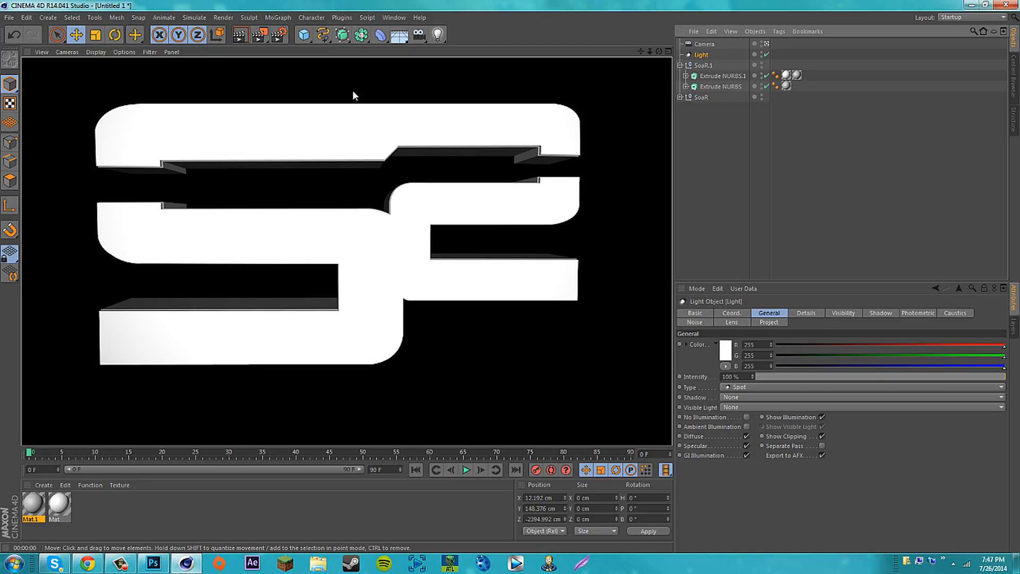
left_click(490, 82)
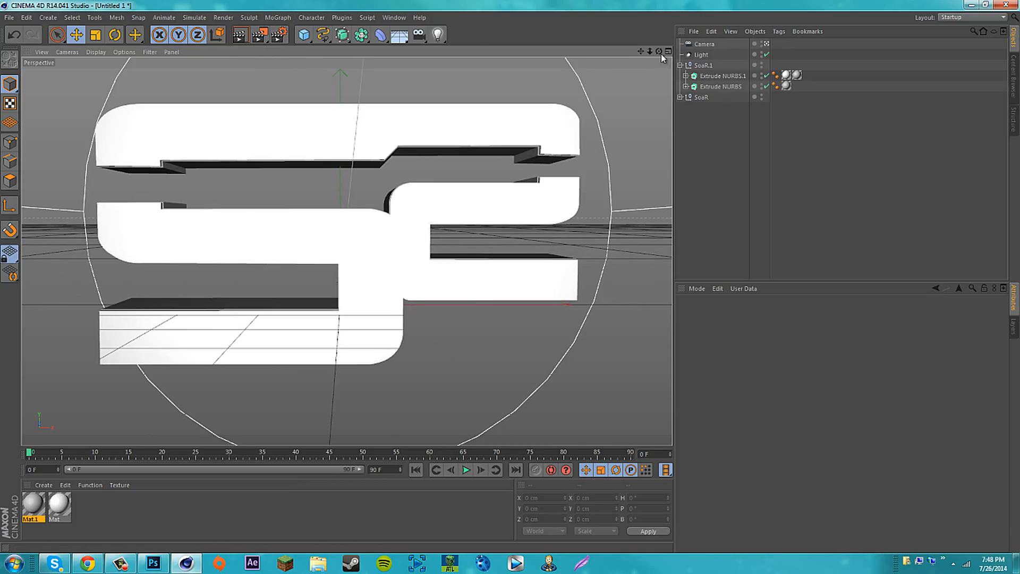
left_click_drag(658, 52, 509, 281)
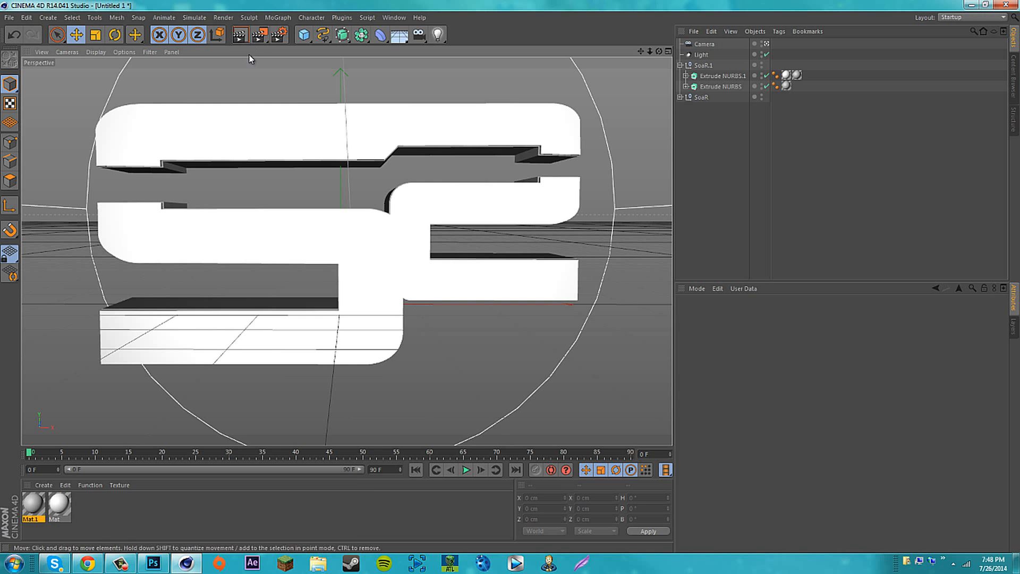
left_click(239, 37)
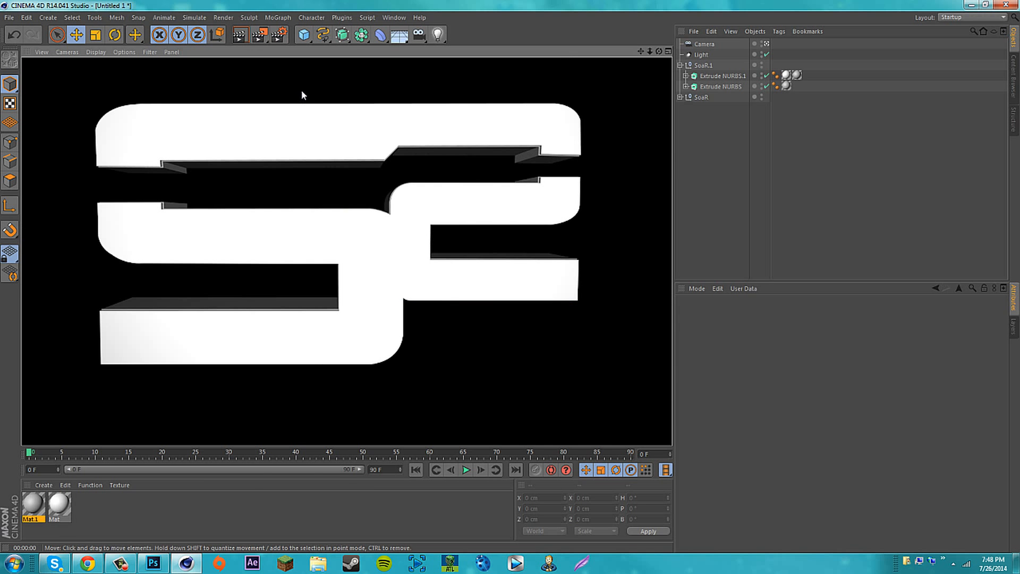
left_click(301, 92)
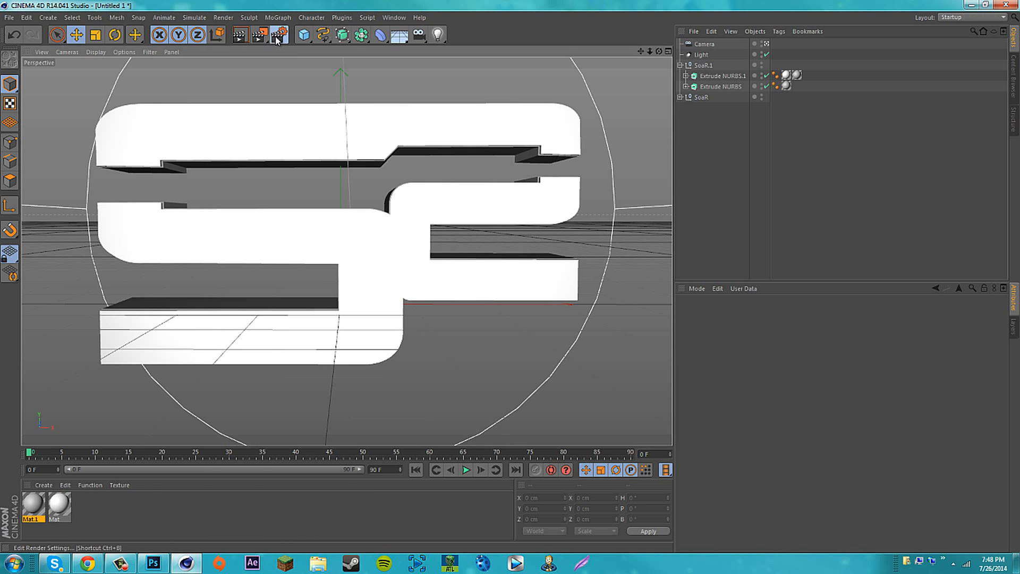
Set the render's output file to "SoaR Logo" on the Desktop in the render settings.
left_click(277, 37)
left_click_drag(242, 4, 314, 97)
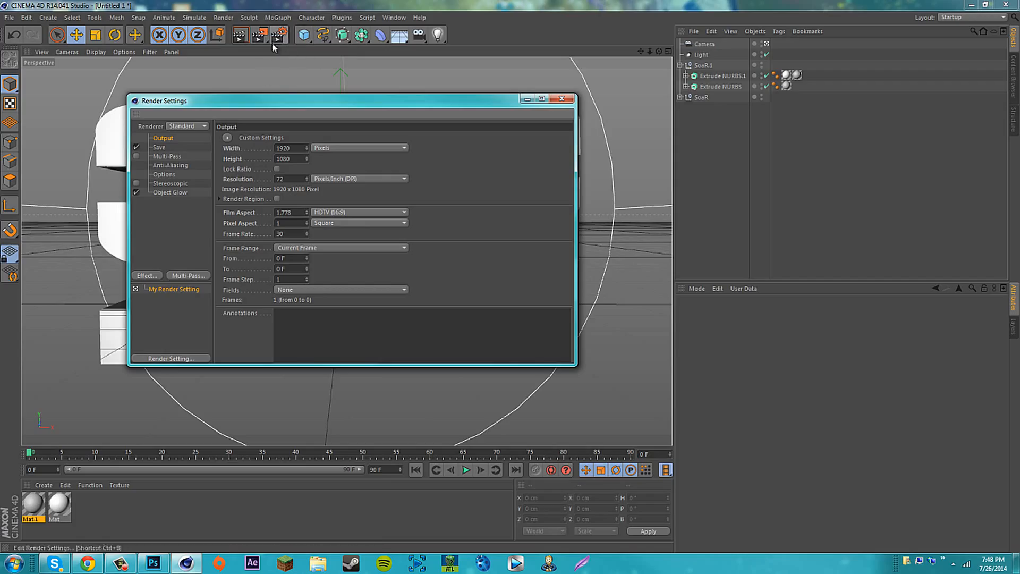
left_click_drag(291, 95, 293, 81)
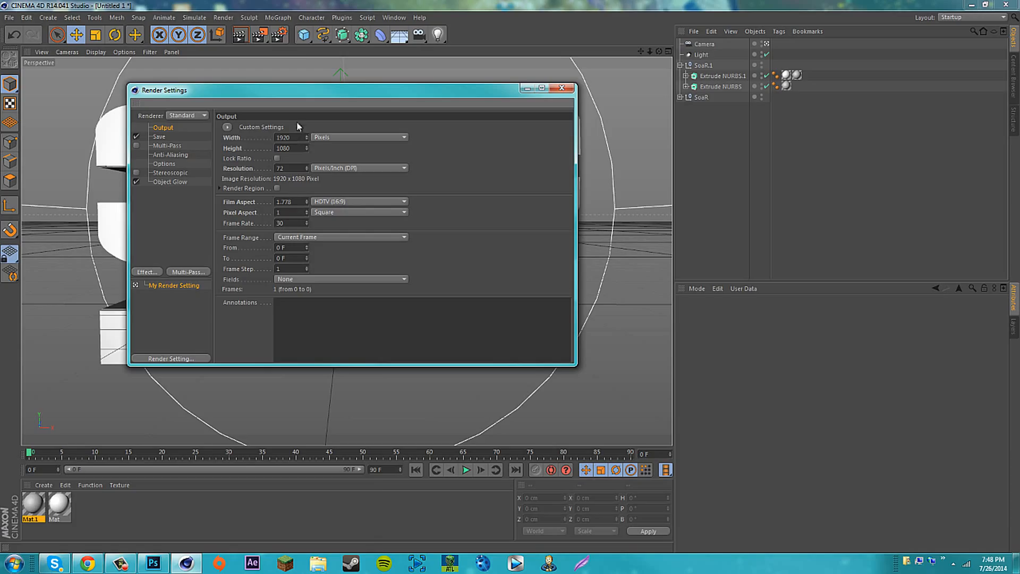
left_click_drag(340, 83, 329, 51)
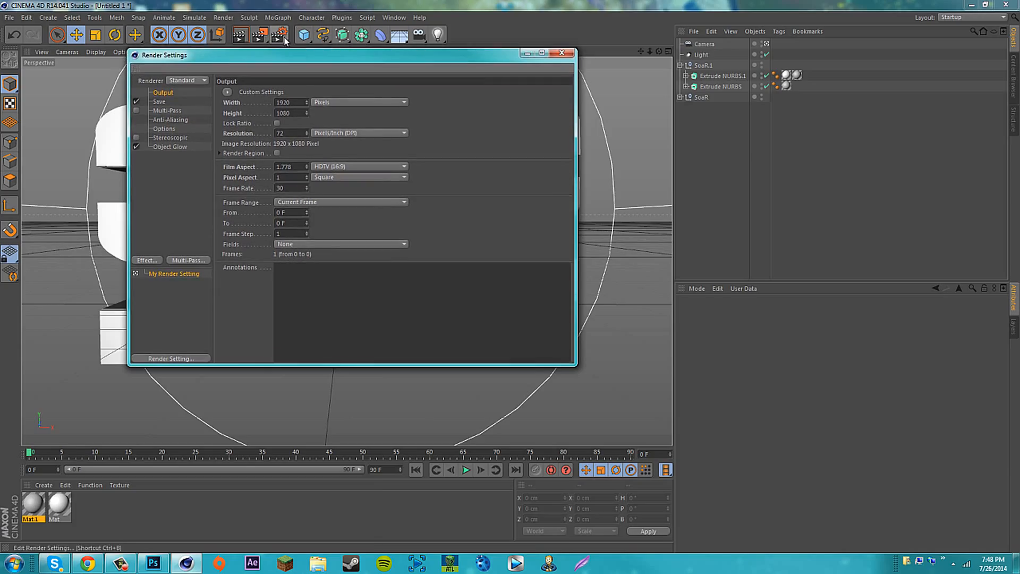
left_click(160, 102)
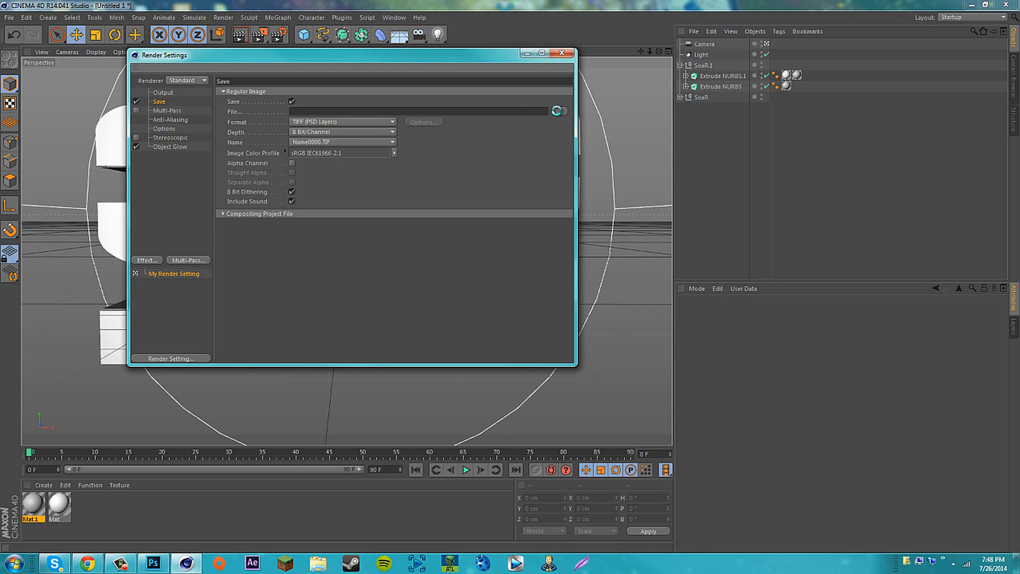
left_click(556, 111)
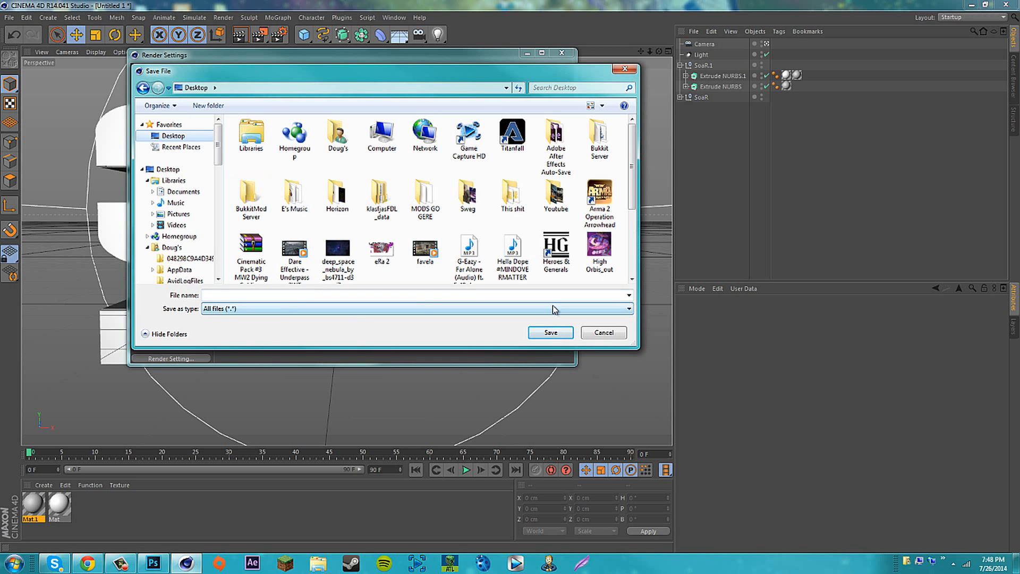
left_click(482, 286)
type("Soa")
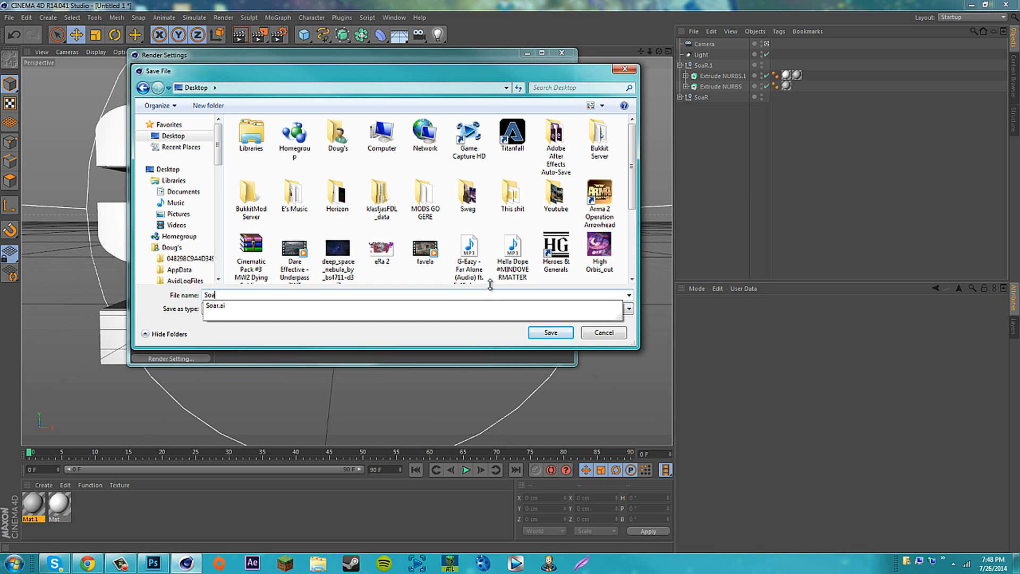
type("R Logo")
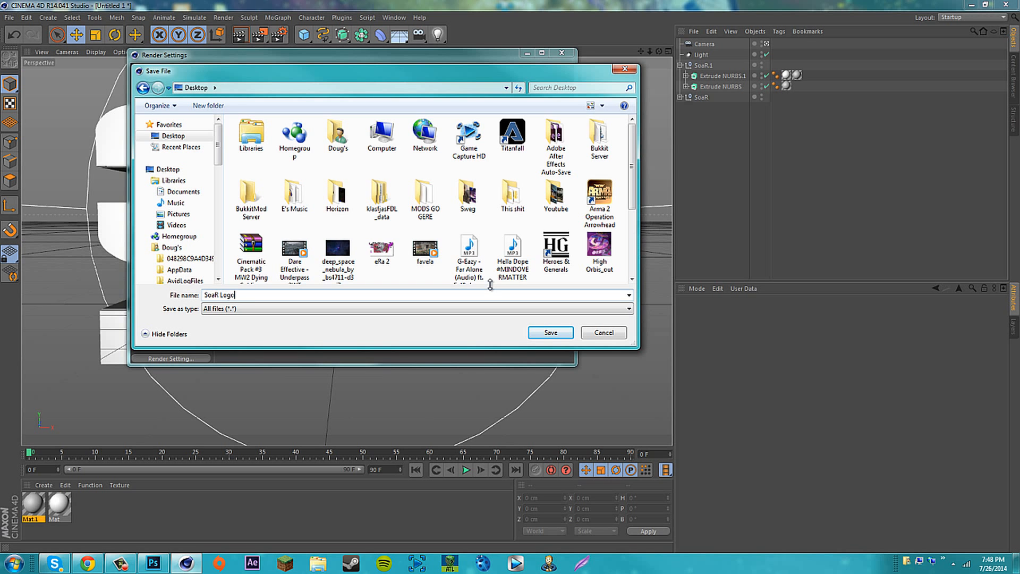
key("Return")
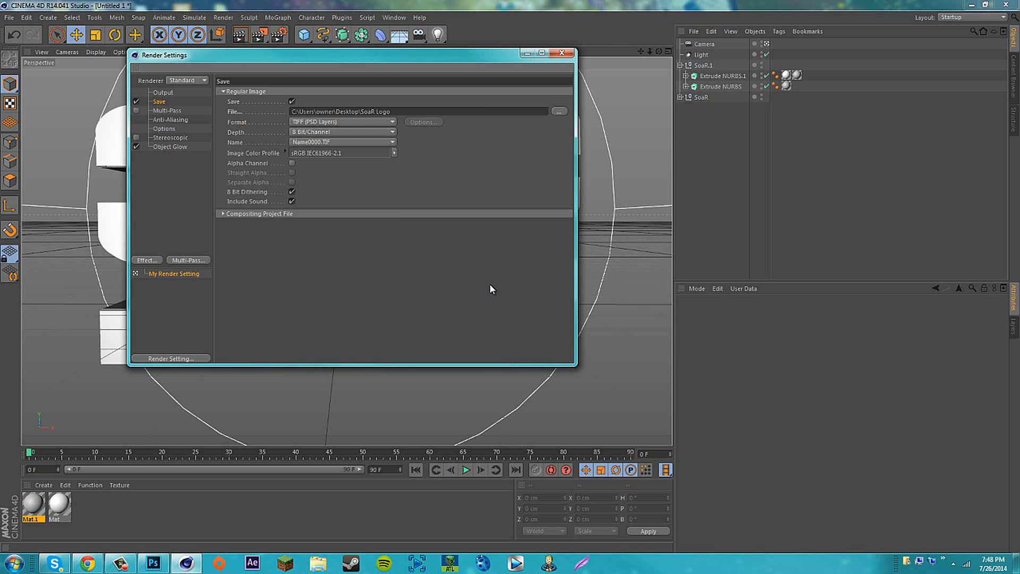
Set the render's save format to PNG with Alpha Channel enabled and close the render settings.
left_click(350, 123)
left_click(317, 229)
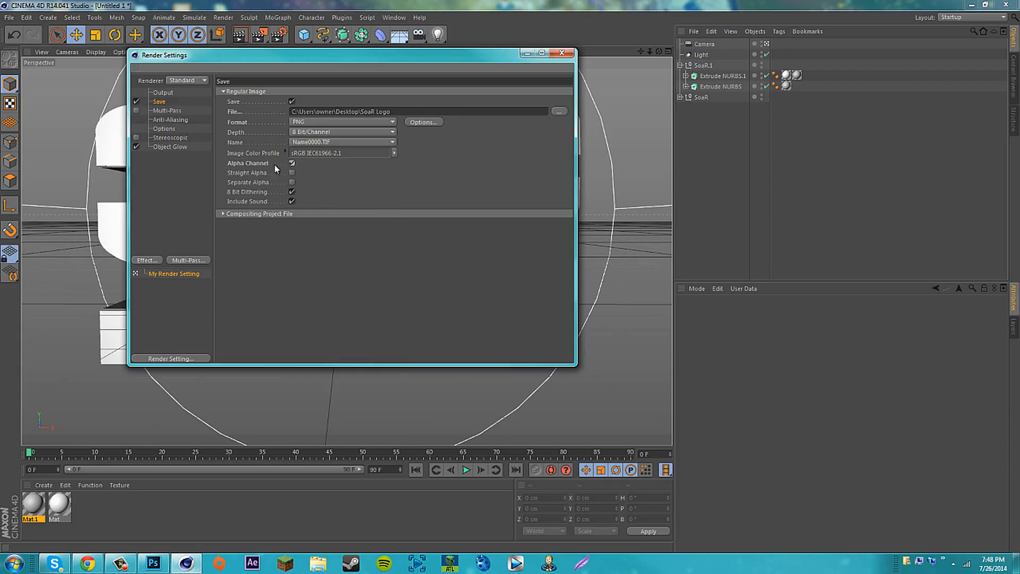
left_click(562, 52)
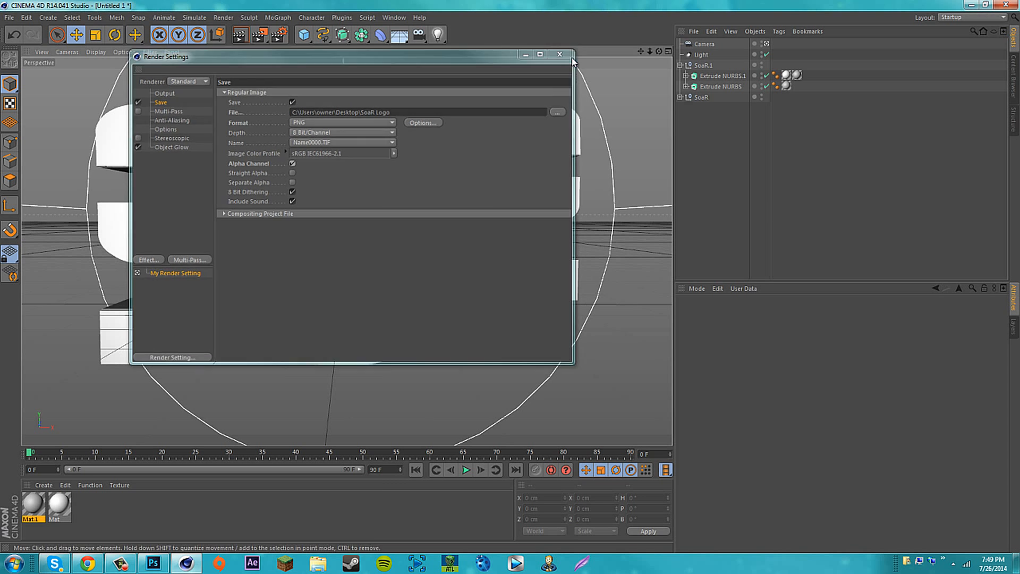
Render the logo to the Picture Viewer, close the finished image and switch to Photoshop.
left_click(260, 35)
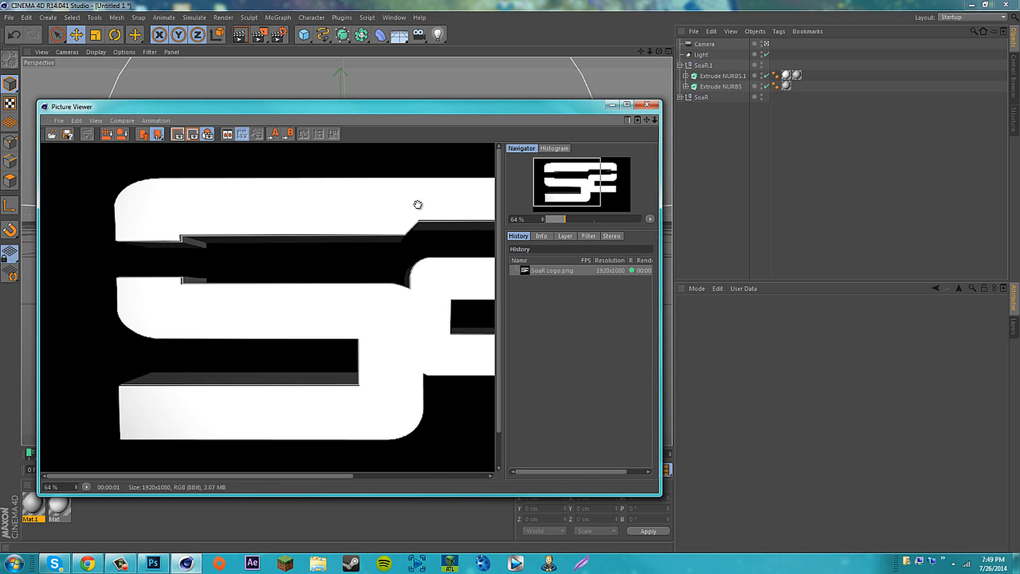
scroll(417, 205, "down", 2)
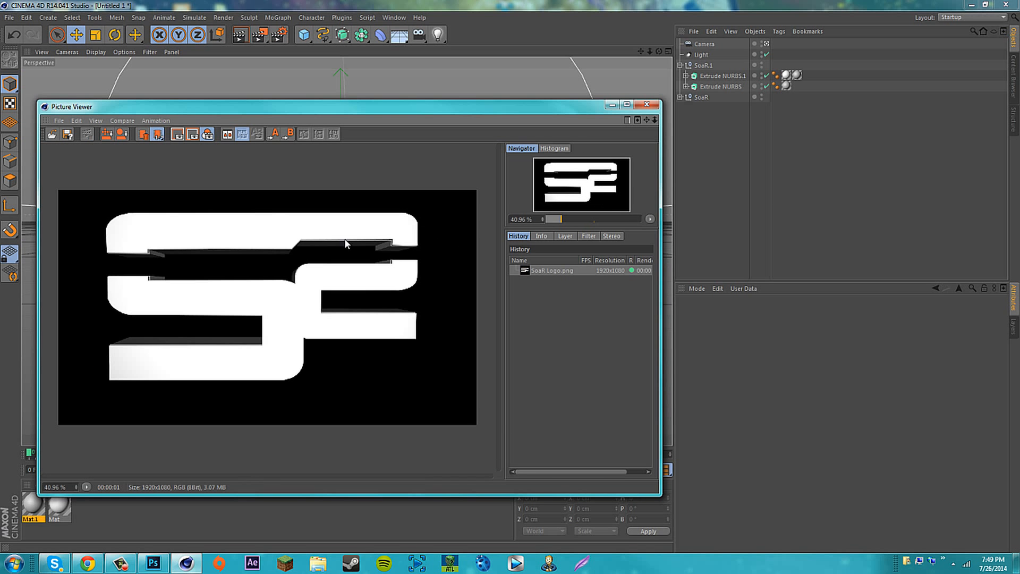
left_click(647, 104)
left_click(144, 561)
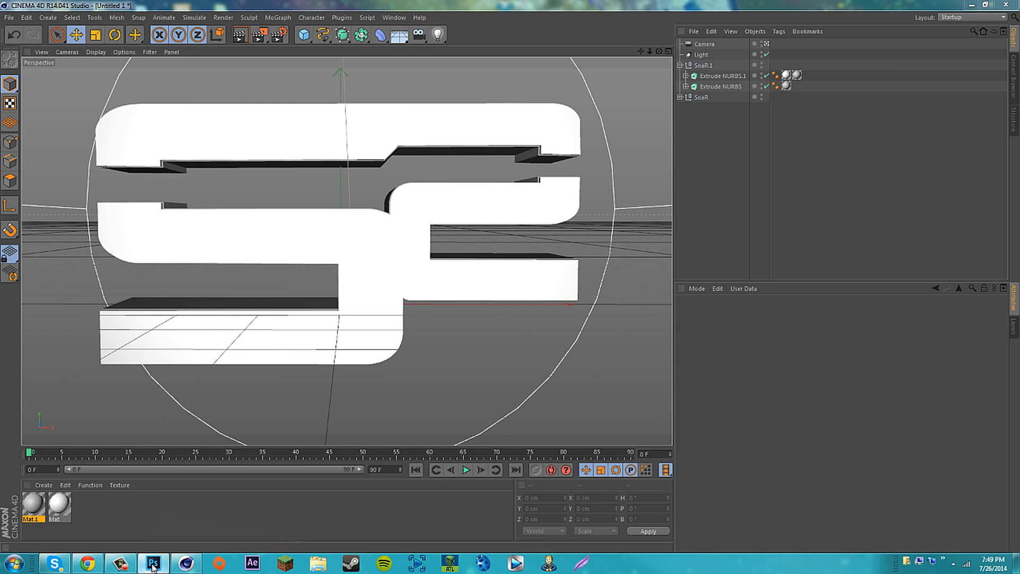
Open the rendered SoaR Logo image from the Desktop as its own document.
left_click(30, 8)
left_click(40, 25)
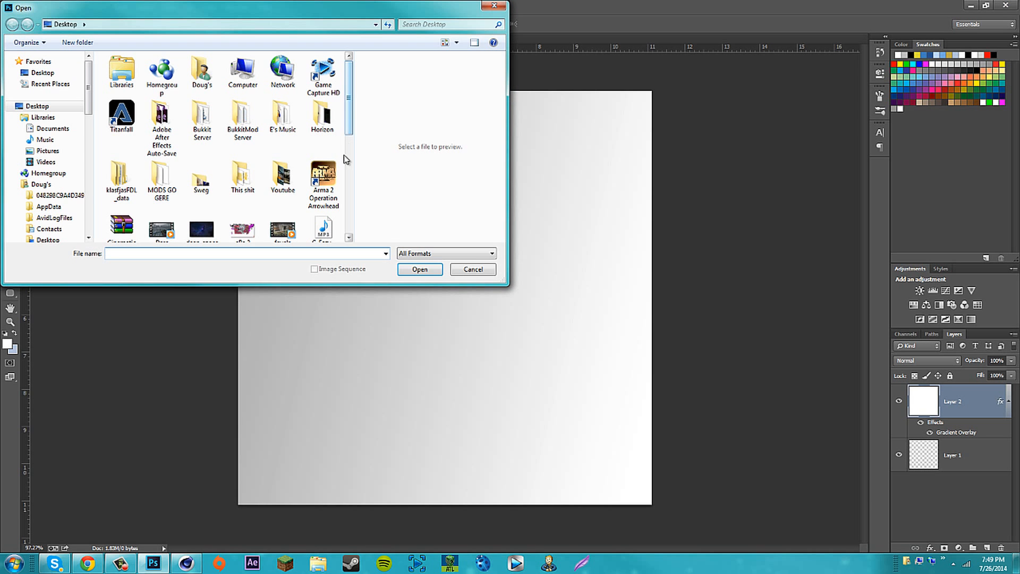
left_click_drag(351, 123, 352, 238)
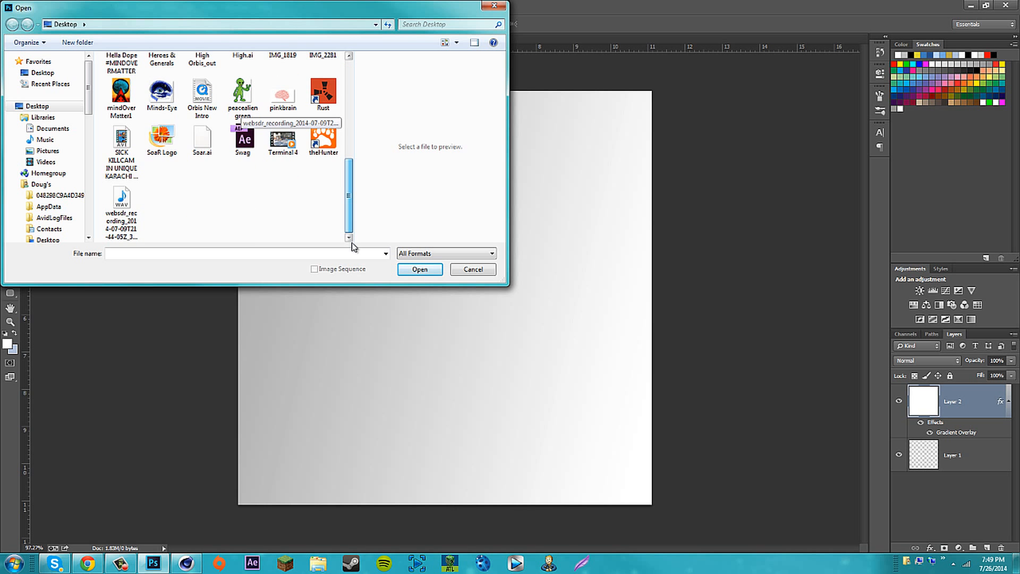
double_click(161, 140)
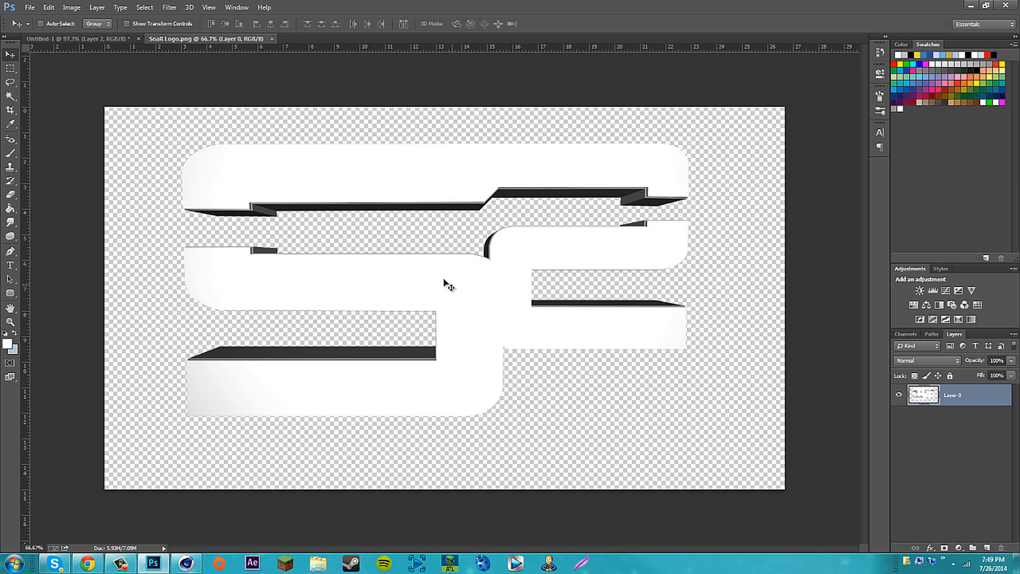
Shift the logo closer to the center of its transparent canvas.
left_click_drag(449, 286, 462, 307)
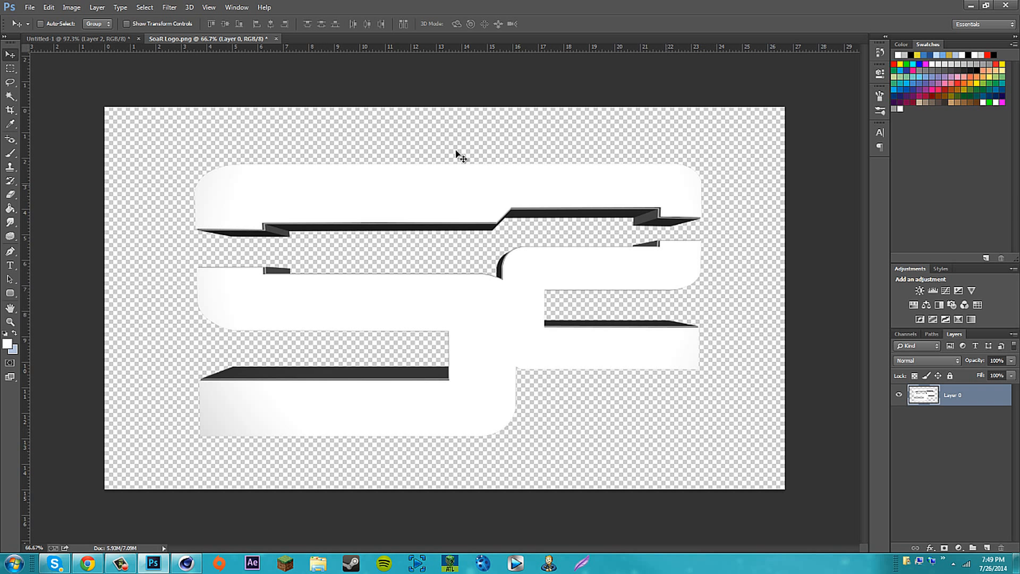
left_click_drag(487, 370, 478, 352)
left_click_drag(470, 297, 484, 302)
Distort the logo with the Spherize filter in Normal mode, previewing the whole logo before applying it.
left_click(169, 7)
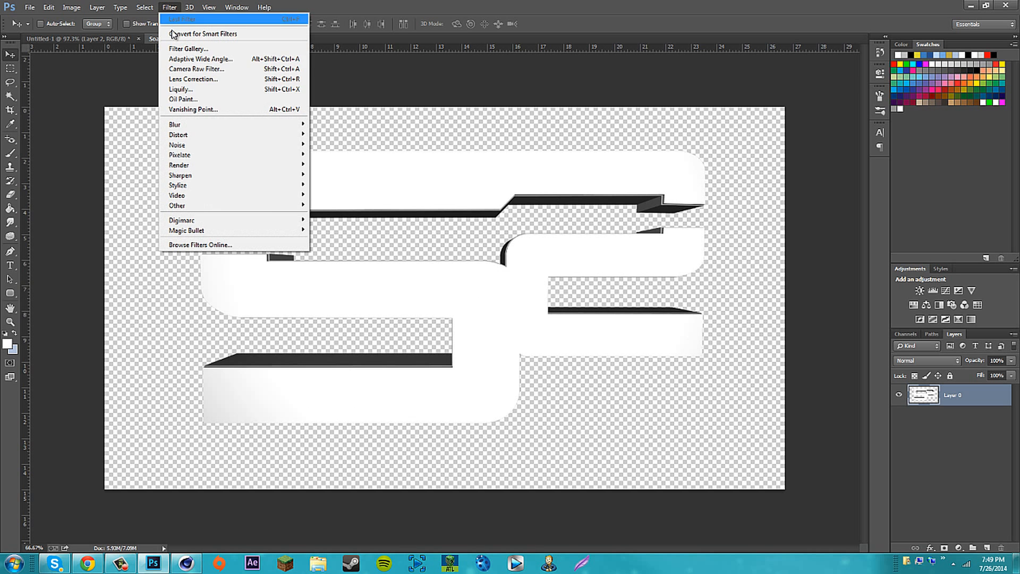
mouse_move(190, 138)
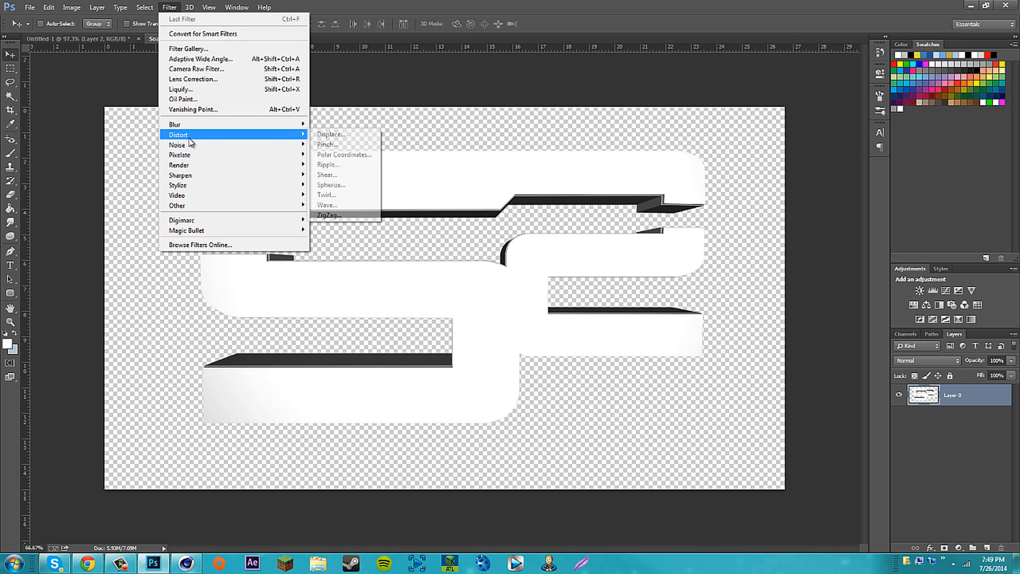
left_click(329, 185)
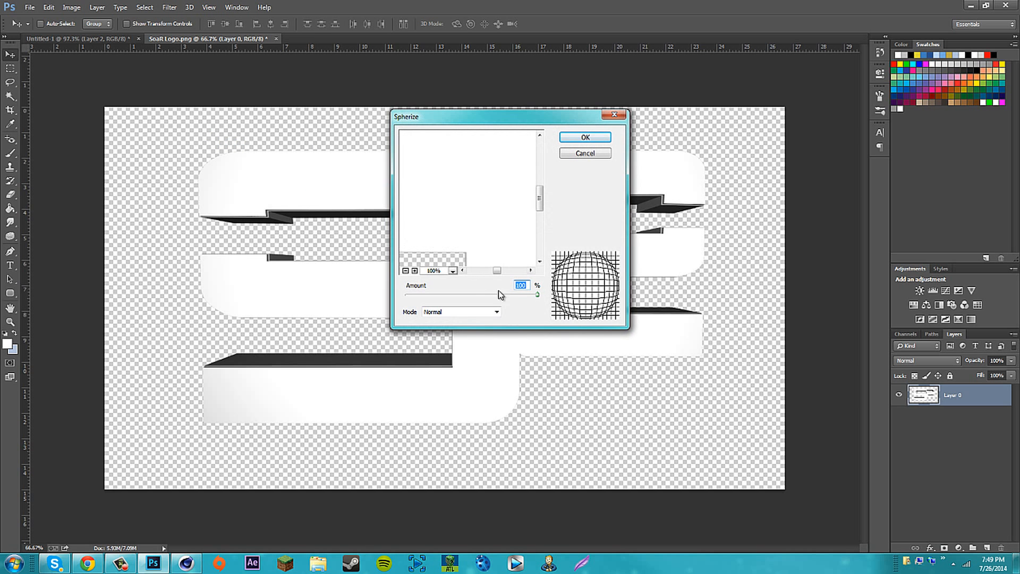
left_click(405, 271)
left_click(405, 271)
left_click(405, 271)
left_click(405, 270)
left_click(406, 270)
left_click(406, 271)
left_click(405, 270)
left_click(405, 271)
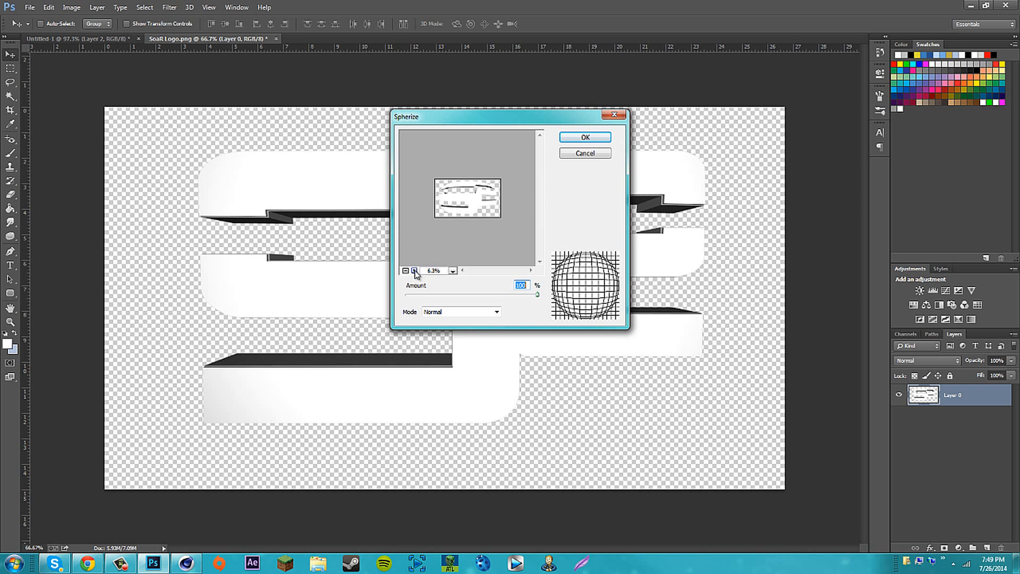
left_click(415, 270)
mouse_move(489, 295)
left_mouse_down()
mouse_move(371, 292)
mouse_move(498, 291)
mouse_move(485, 293)
mouse_move(503, 295)
mouse_move(493, 305)
left_mouse_up()
left_click(585, 137)
Bring the spherized logo into the Untitled-1 document and scale it down to fit within the gradient background.
left_click_drag(428, 282, 428, 255)
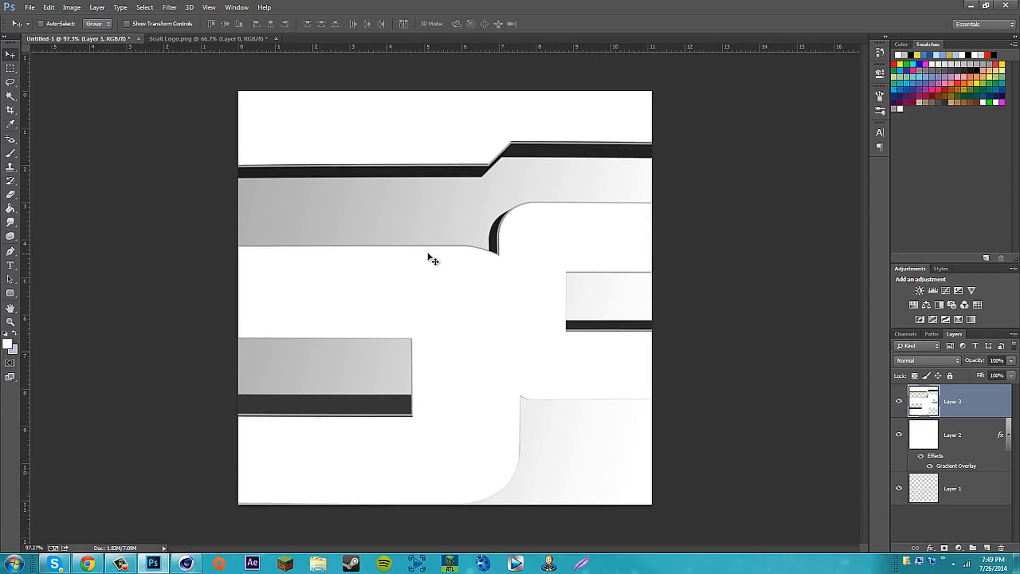
key("ctrl+minus")
key("ctrl+minus")
key("ctrl+minus")
key("ctrl+minus")
key("ctrl+t")
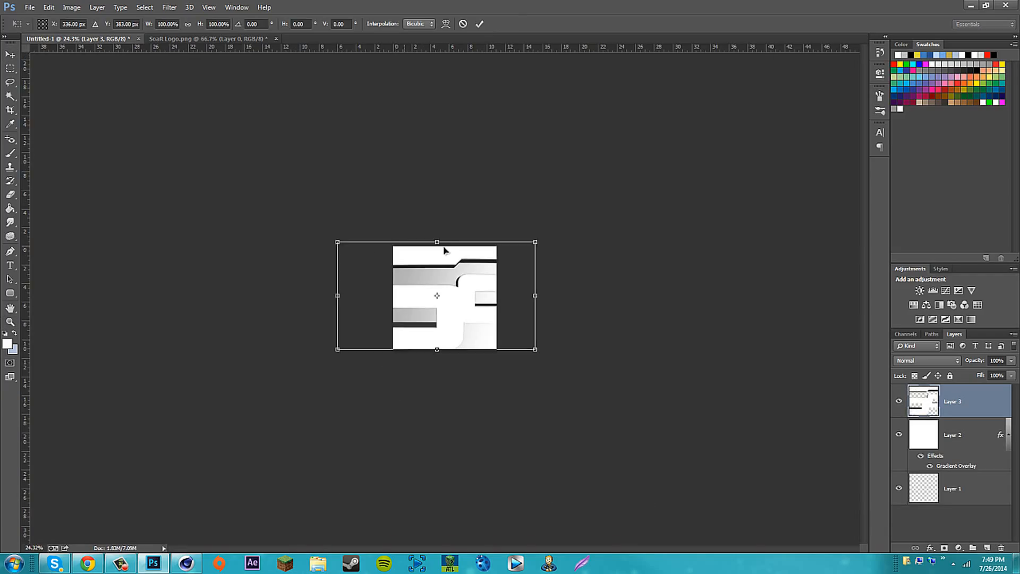
left_click_drag(338, 242, 427, 283)
left_click_drag(487, 264, 467, 293)
key("Return")
Enlarge the logo to fill most of the square's width and reposition it near the center.
key("z")
left_click_drag(485, 235, 542, 209)
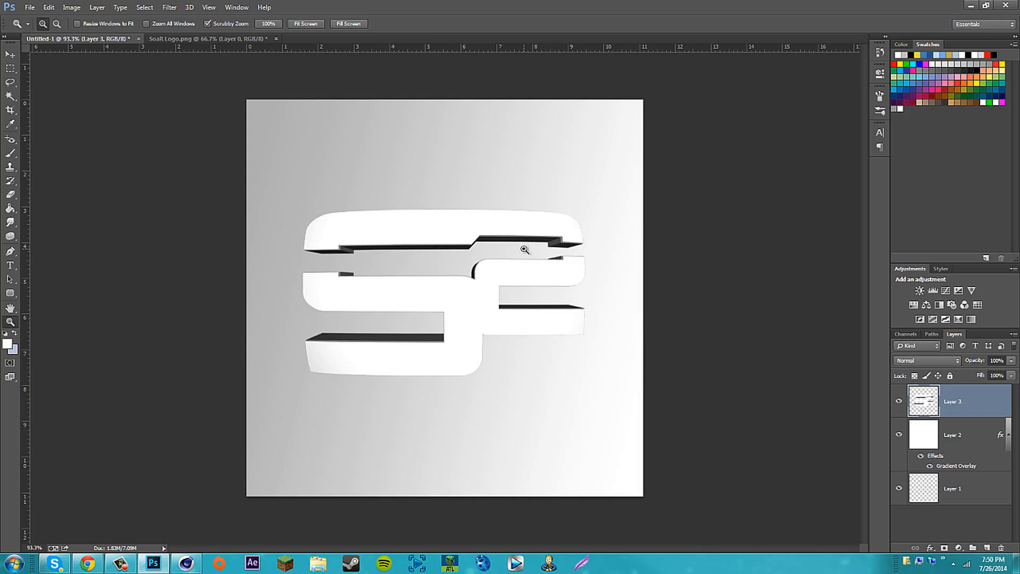
key("ctrl+t")
left_click_drag(592, 194, 631, 167)
left_click(479, 23)
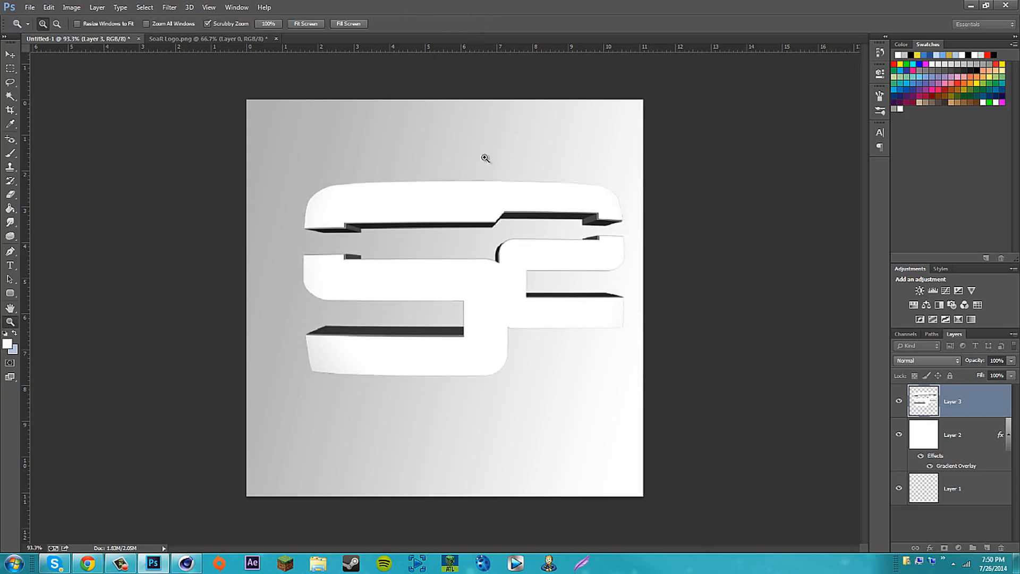
left_click(11, 52)
left_click_drag(471, 228, 464, 238)
Delete the empty Layer 1 and collapse the effects list of Layer 2.
left_click(944, 484)
key("Delete")
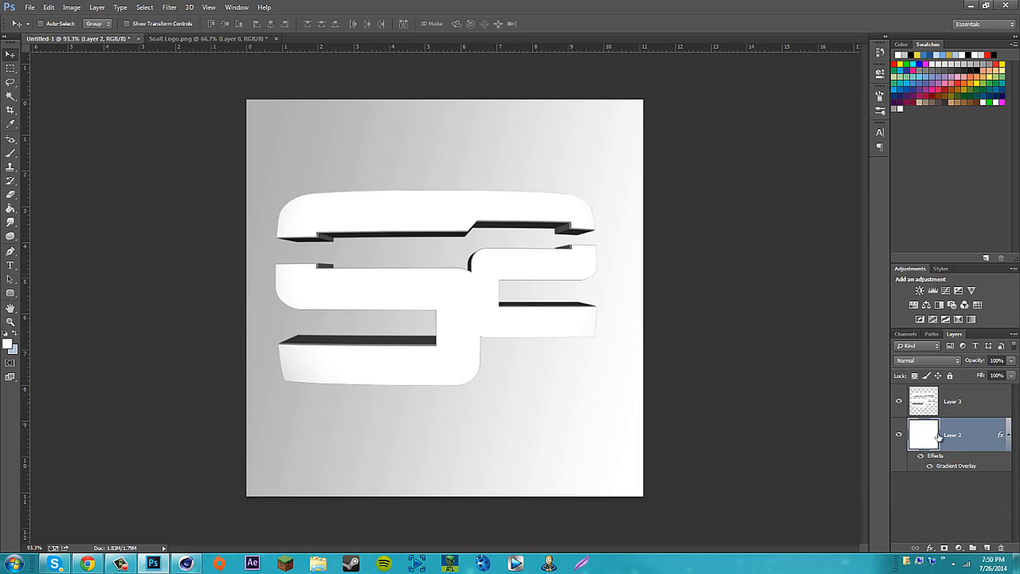
left_click(1008, 436)
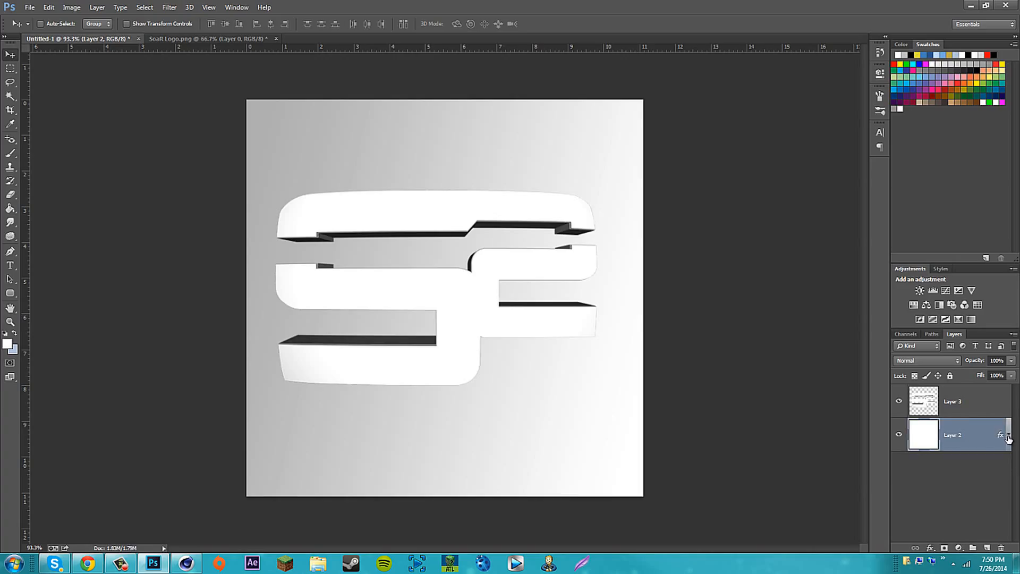
left_click(977, 405)
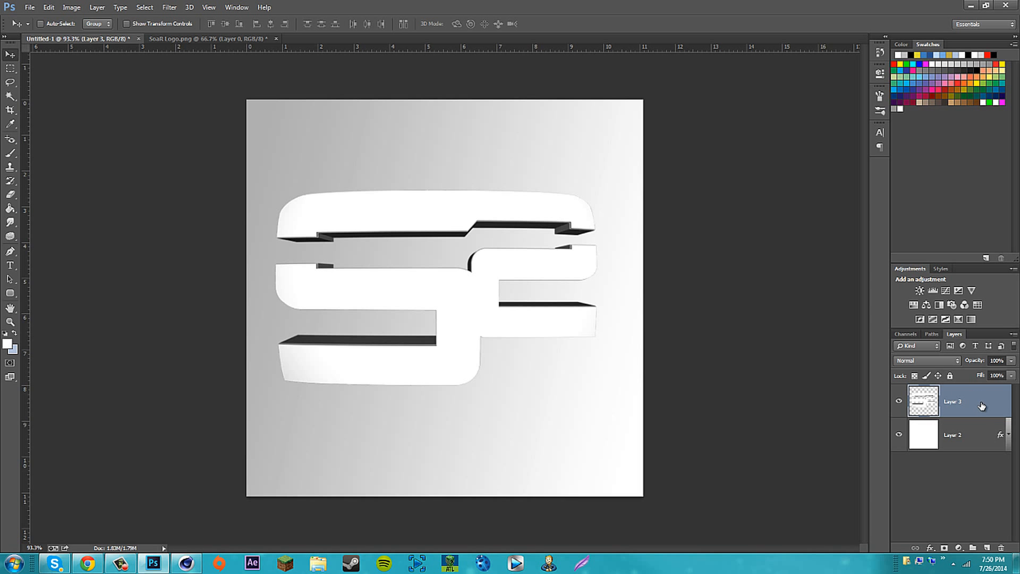
left_click_drag(763, 148, 721, 215)
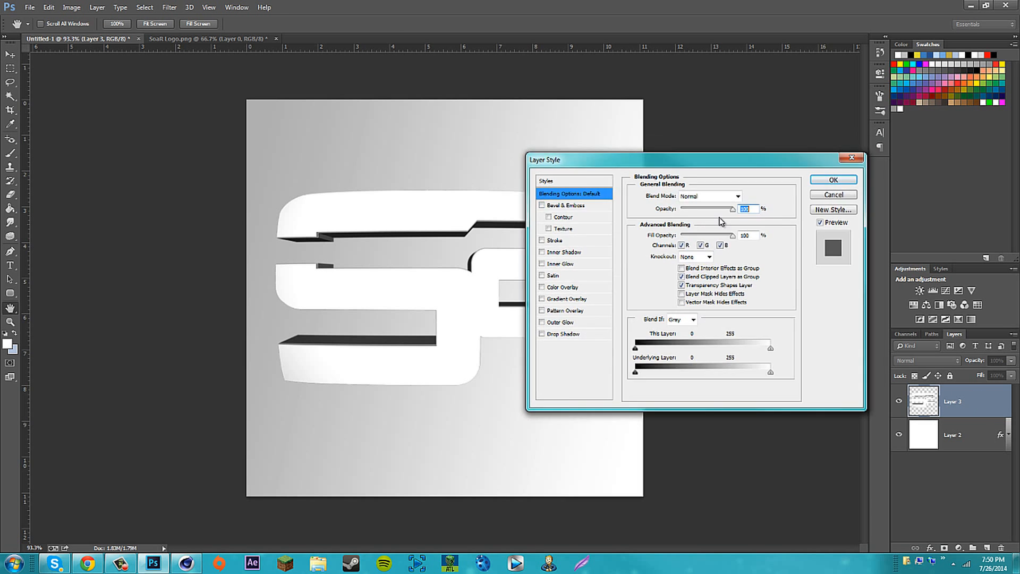
left_click(823, 209)
key("v")
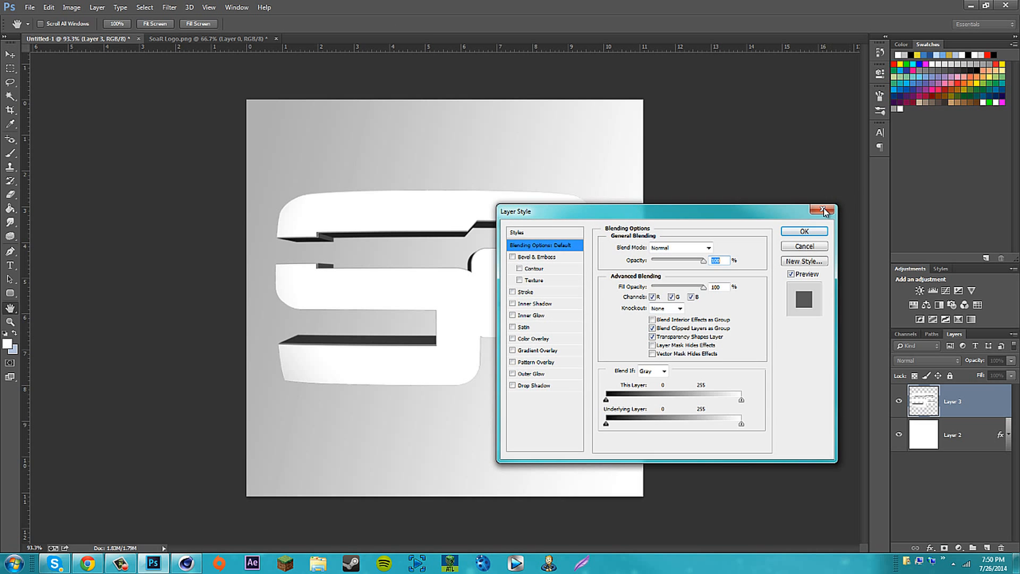
left_click(824, 212)
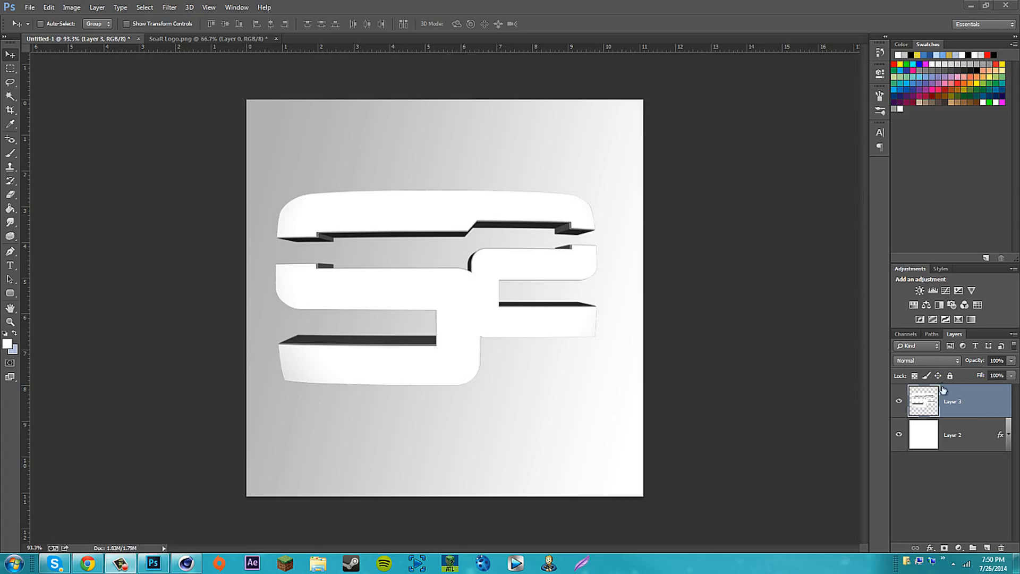
right_click(977, 405)
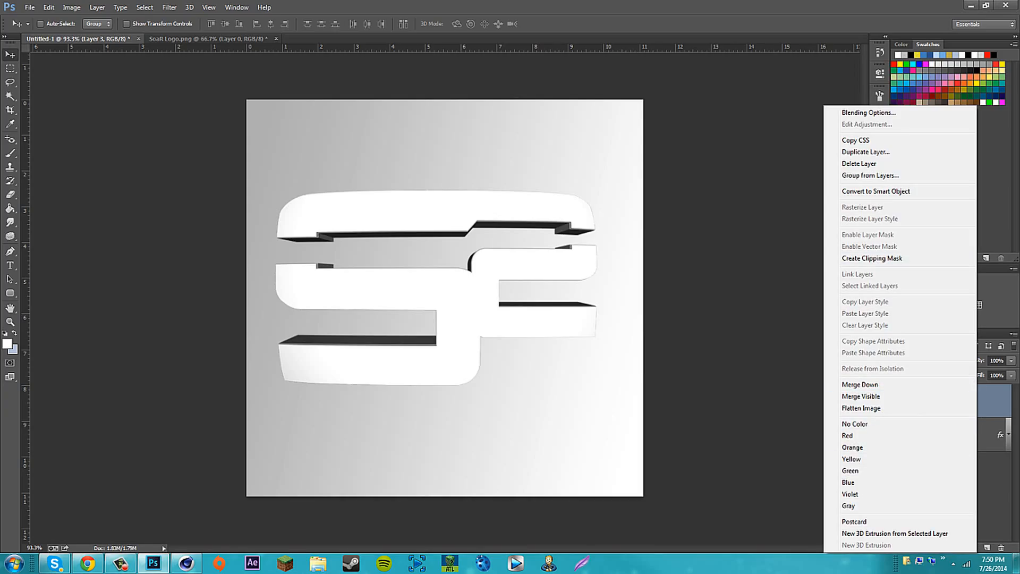
key("ctrl+alt+d")
left_click_drag(682, 273, 726, 289)
left_click_drag(684, 381, 676, 364)
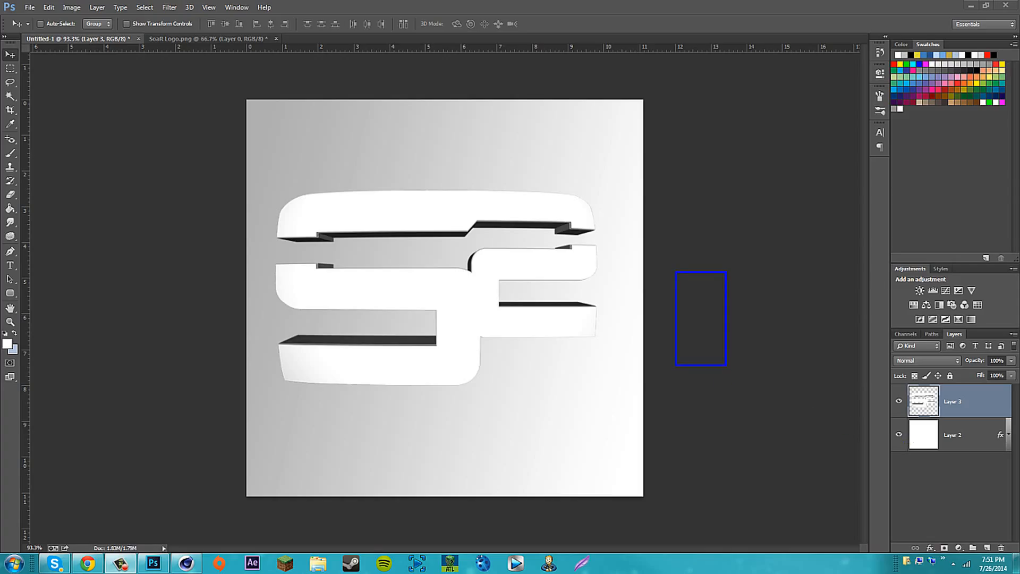
key("Escape")
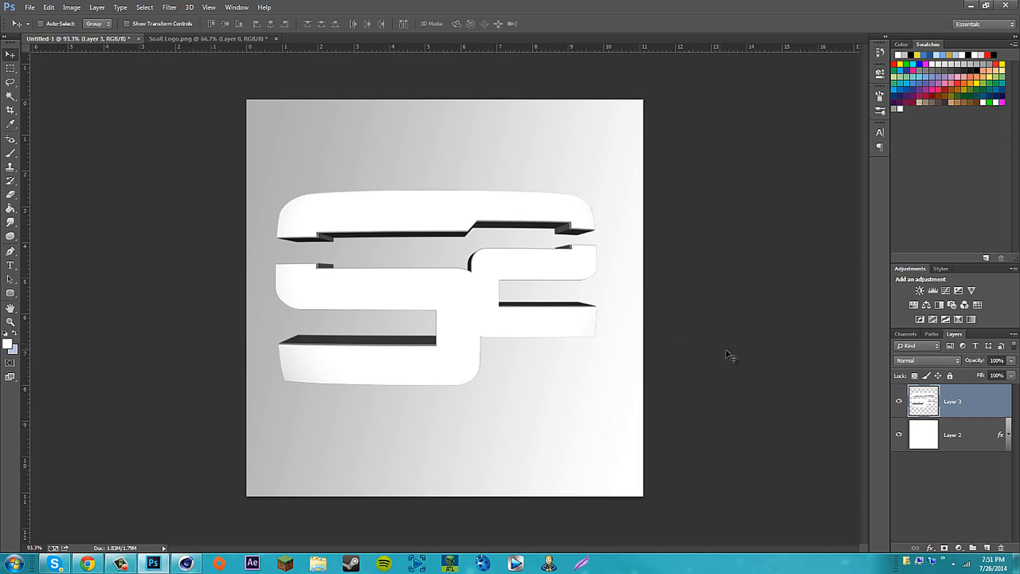
Duplicate Layer 3 within the document as "Layer 3 copy".
right_click(971, 412)
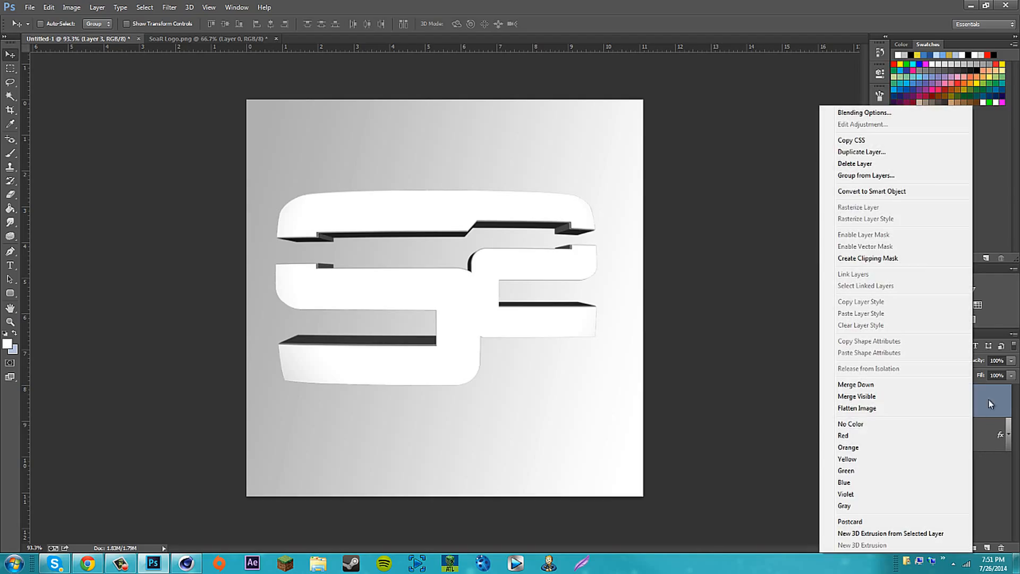
left_click(861, 152)
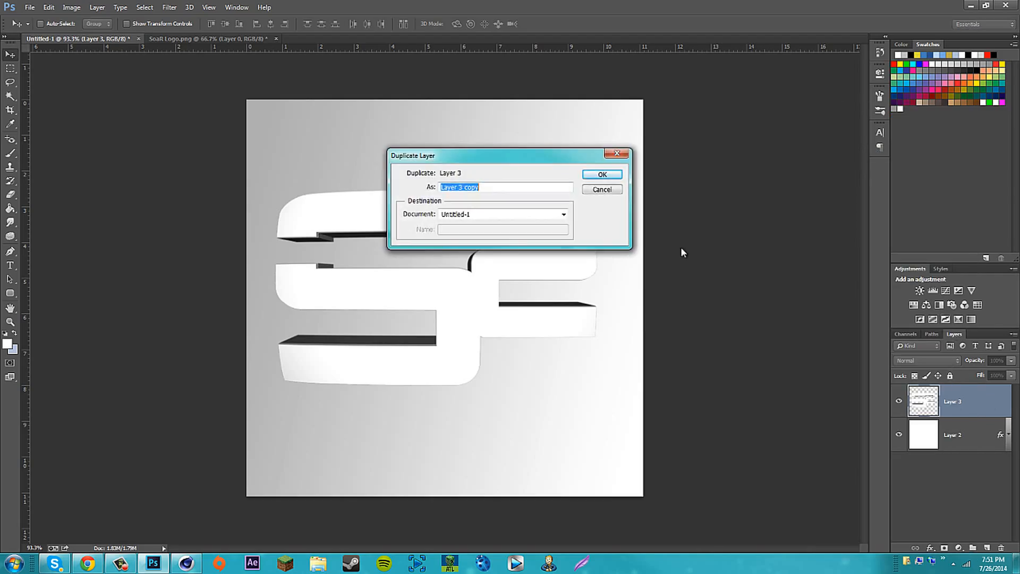
left_click(598, 174)
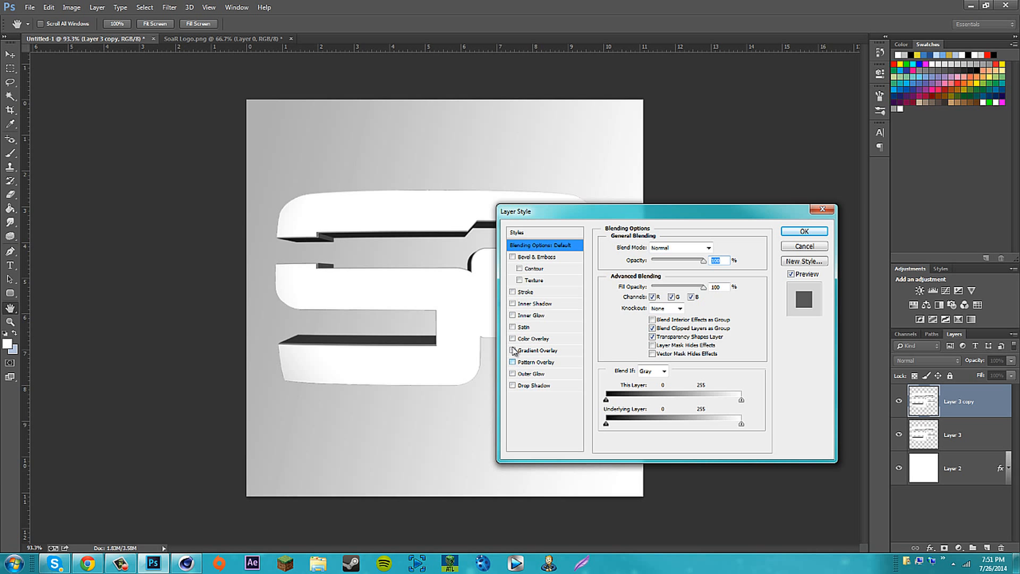
Add a thin white (#ffffff) outside stroke to Layer 3 copy.
left_click(513, 293)
left_click(526, 292)
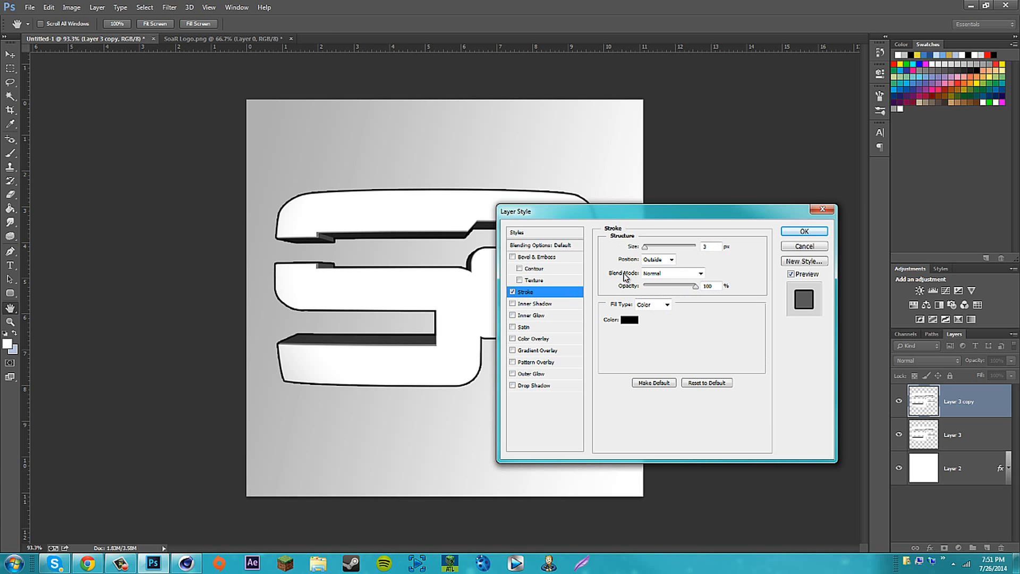
left_click(629, 319)
left_click(511, 123)
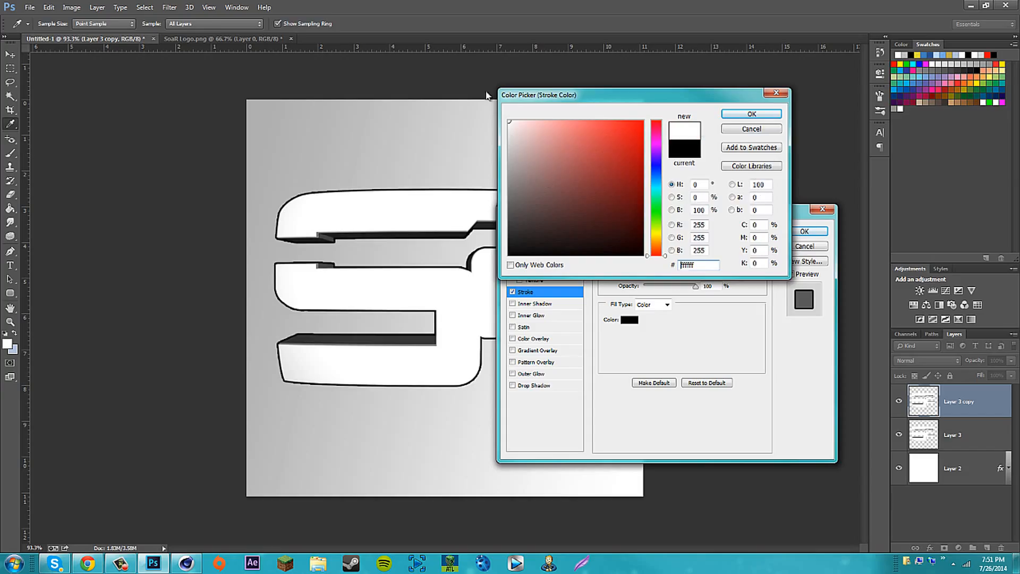
left_click(749, 113)
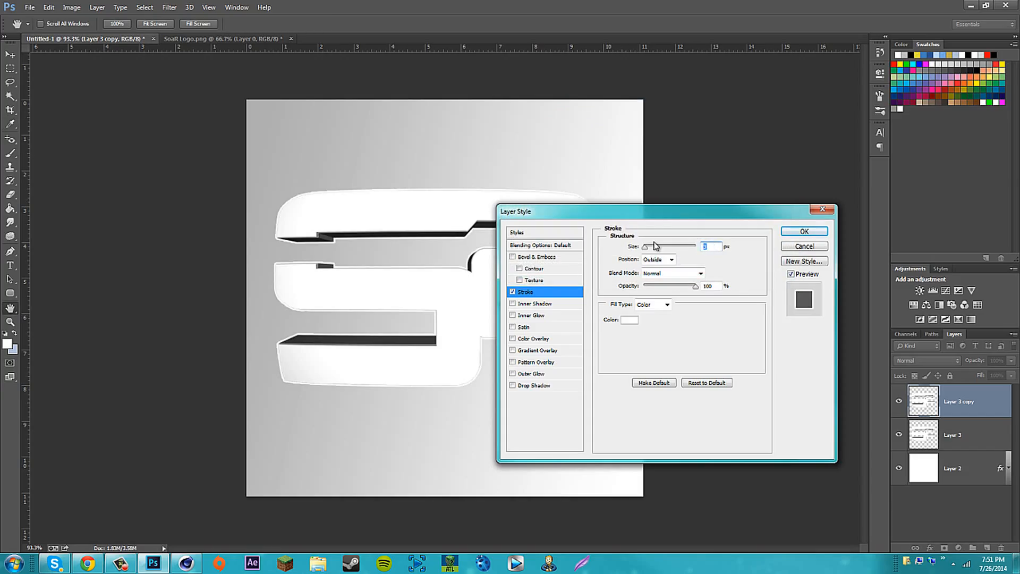
key("Return")
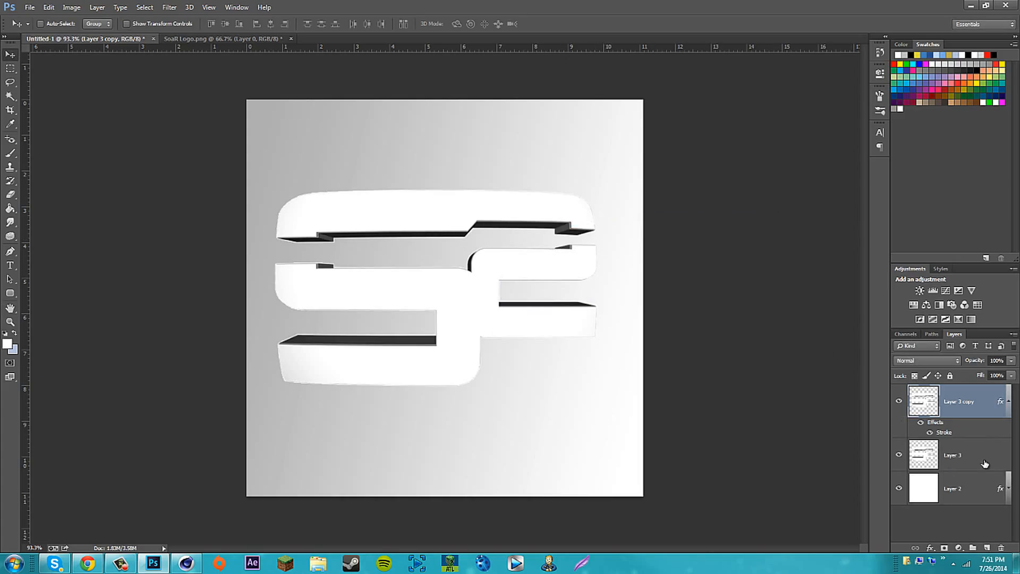
Remove the logo's white front faces from Layer 3 with Magic Wand selections, hide Layer 3 copy and deselect.
left_click(938, 464)
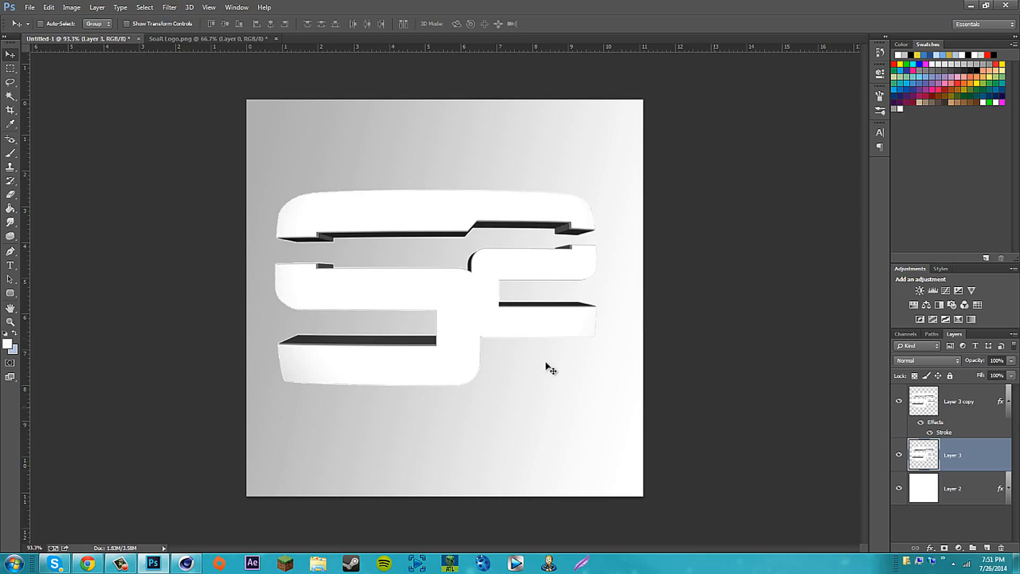
left_click(10, 97)
left_click(388, 215)
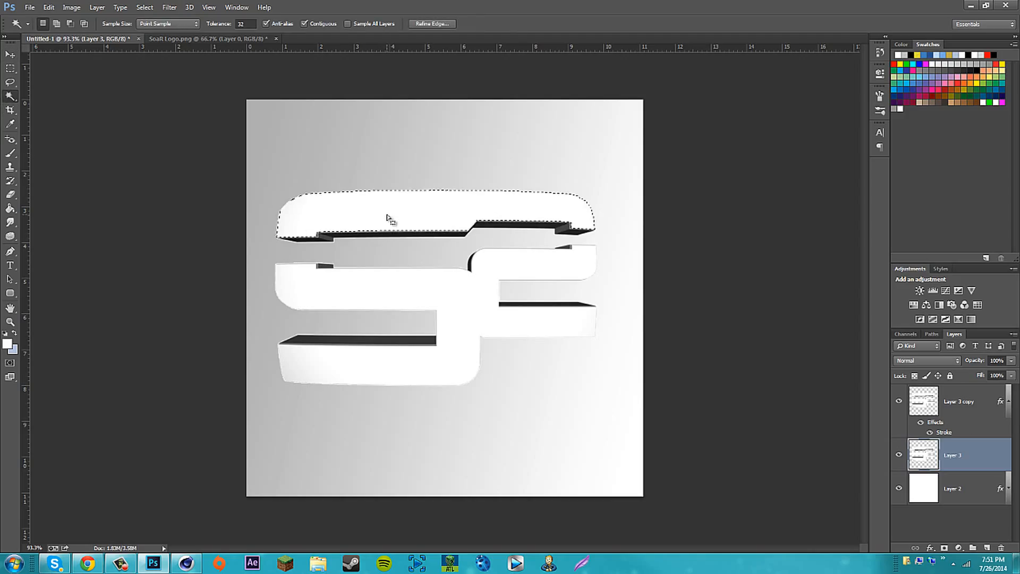
left_click(377, 292)
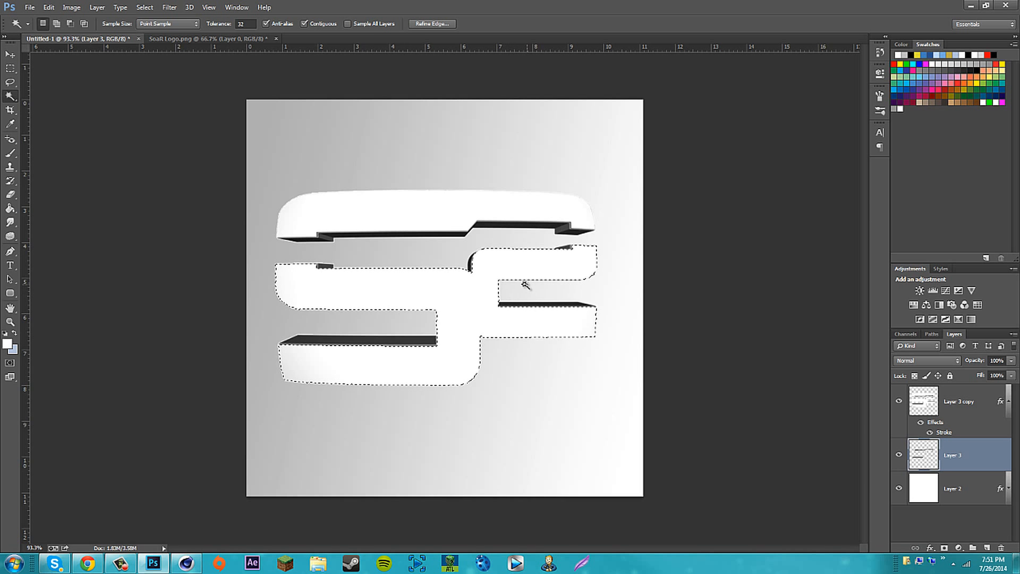
left_click(900, 402)
left_click(901, 403)
left_click(899, 402)
left_click(779, 325)
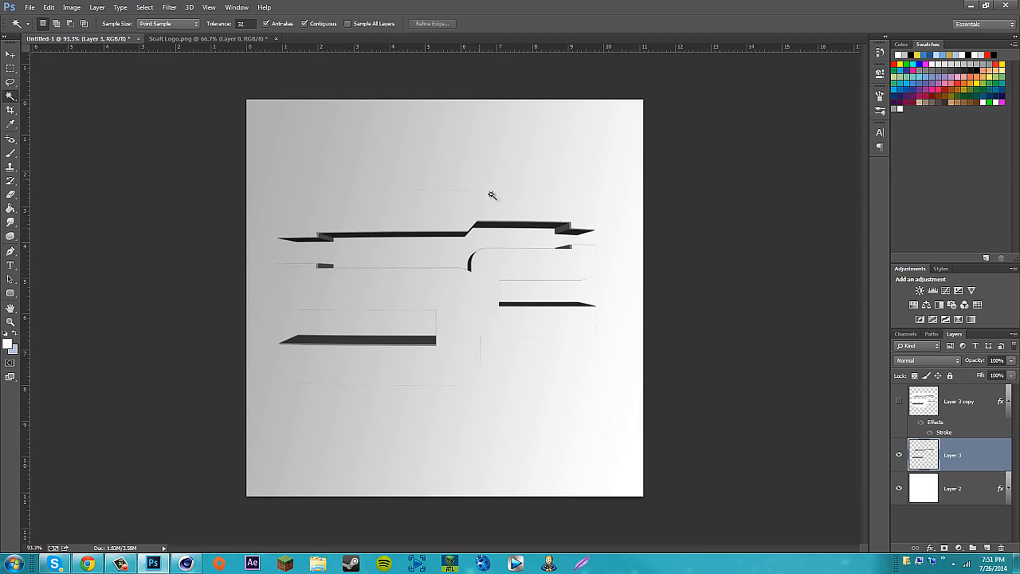
Toggle the visibility of Layer 3 copy and Layer 3 to compare the full logo with its dark extruded sides.
left_click(899, 401)
left_click(899, 454)
left_click(899, 456)
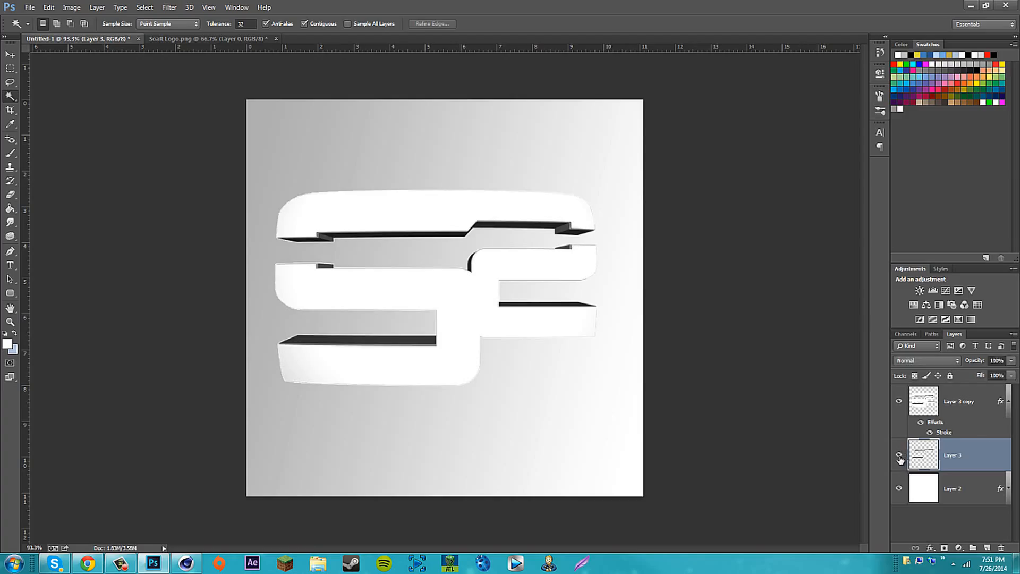
left_click(899, 402)
left_click(899, 402)
left_click(899, 402)
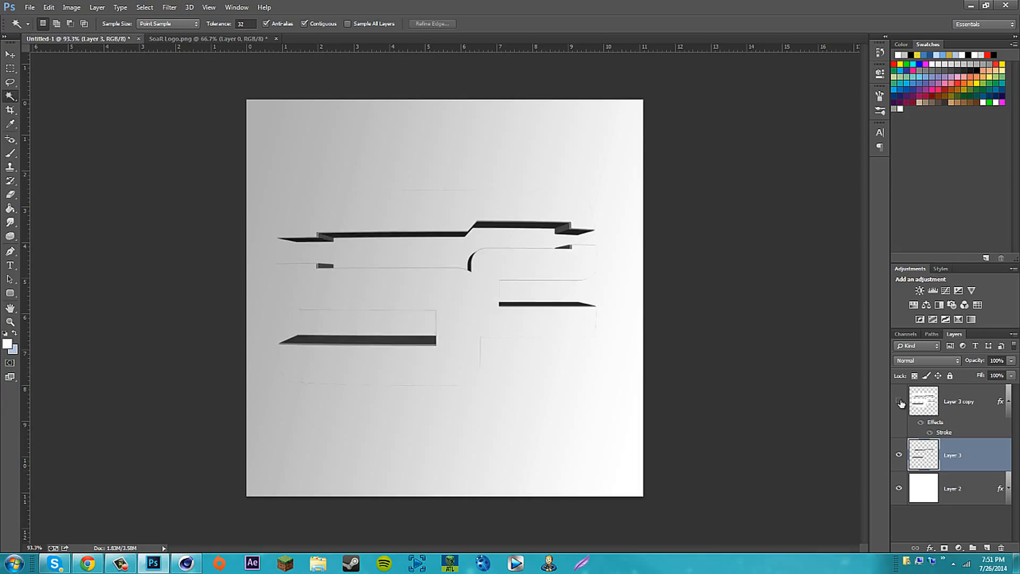
left_click(900, 403)
left_click(899, 402)
left_click(900, 402)
left_click(899, 402)
left_click(899, 402)
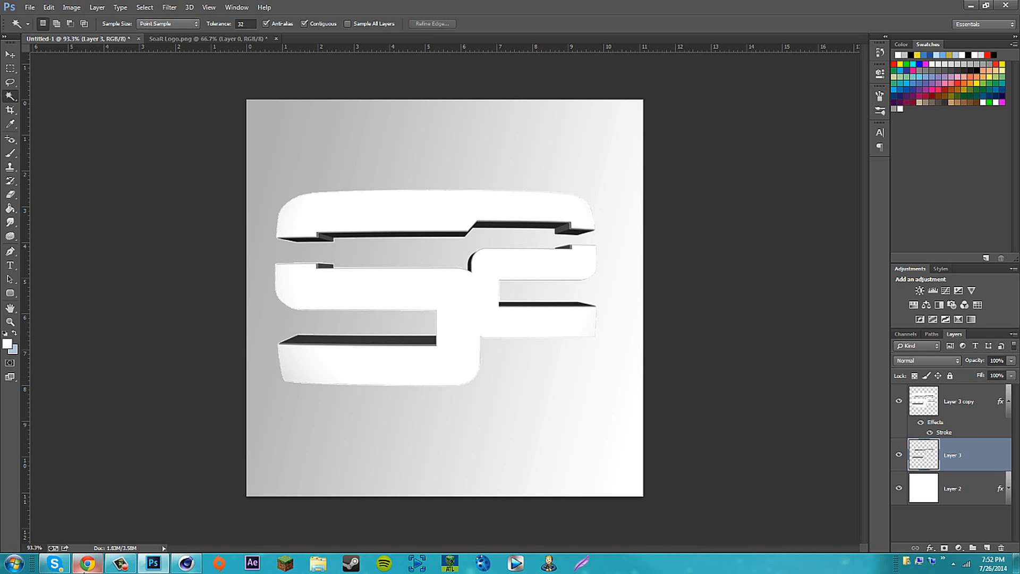
Switch to Chrome and get a new tab ready for a web search.
left_click(88, 563)
left_click(118, 7)
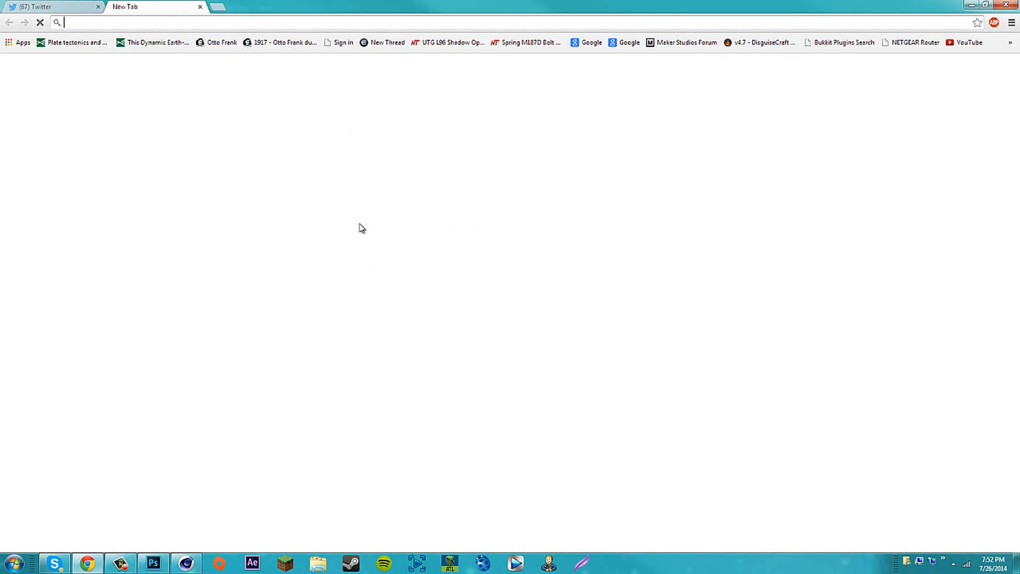
left_click(435, 217)
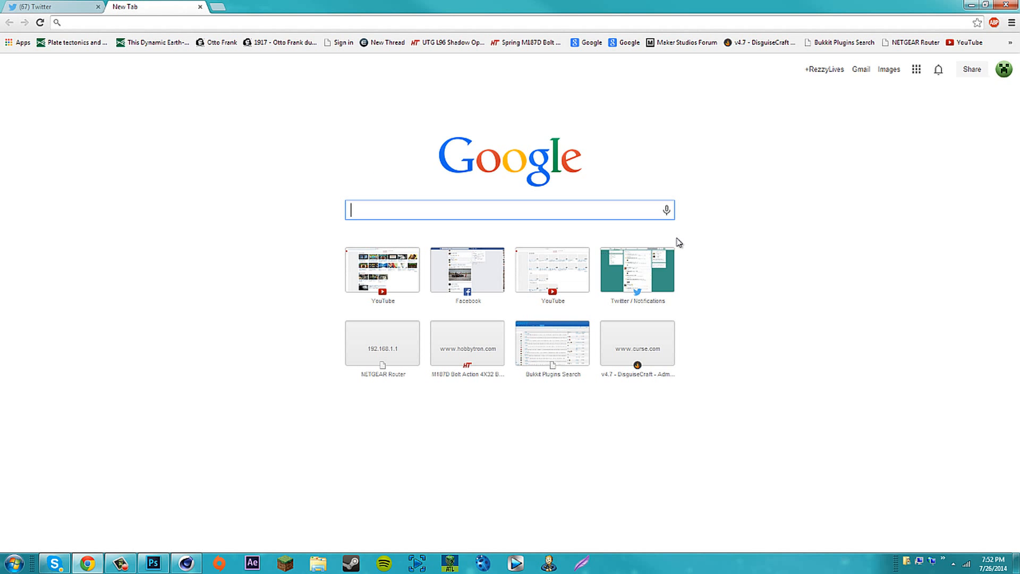
type("Phycodelic")
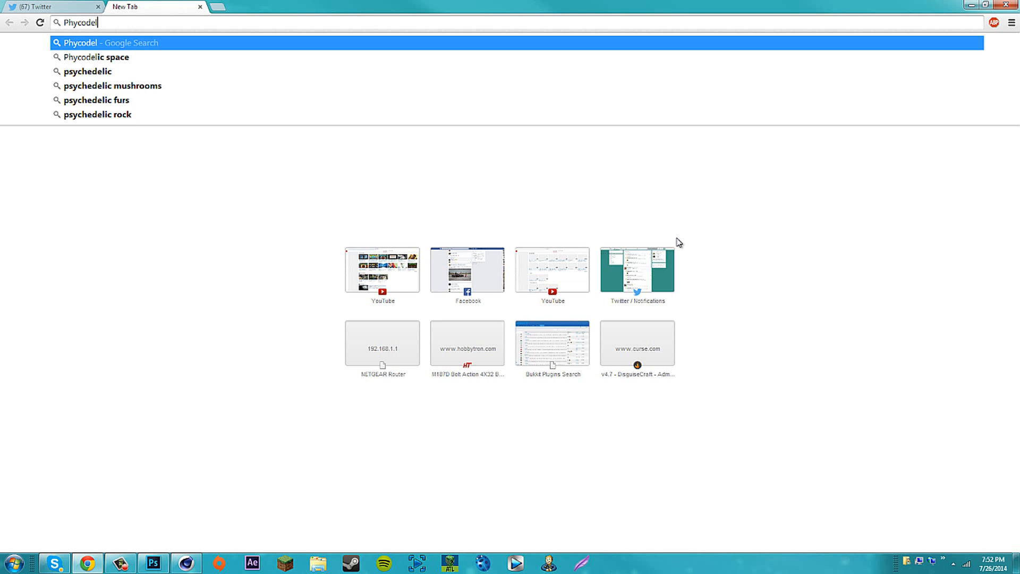
key("BackSpace")
key("BackSpace")
key("BackSpace")
key("BackSpace")
key("BackSpace")
key("BackSpace")
key("BackSpace")
key("BackSpace")
key("BackSpace")
key("BackSpace")
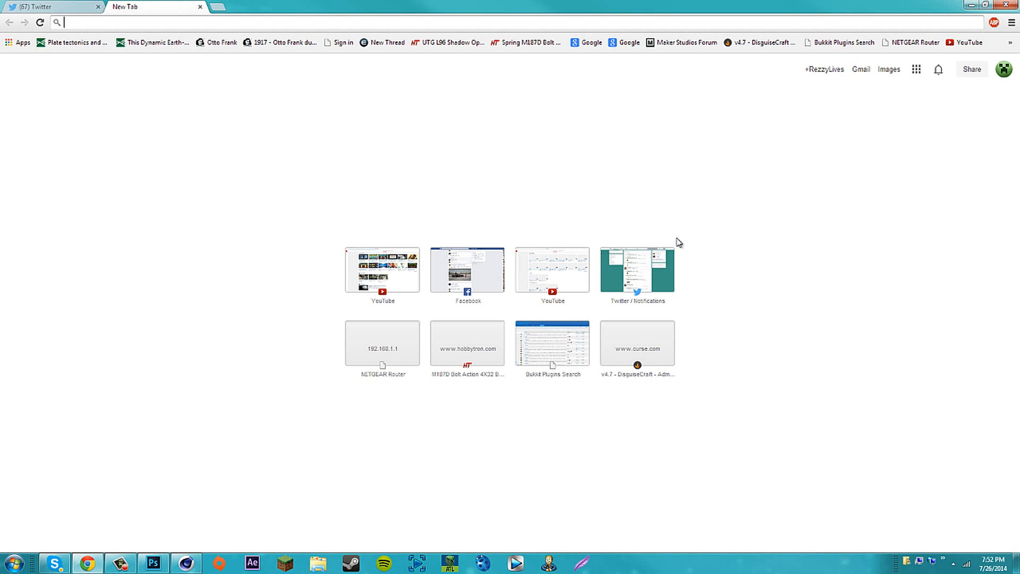
Search Google Images for "Nebula".
type("Nebula")
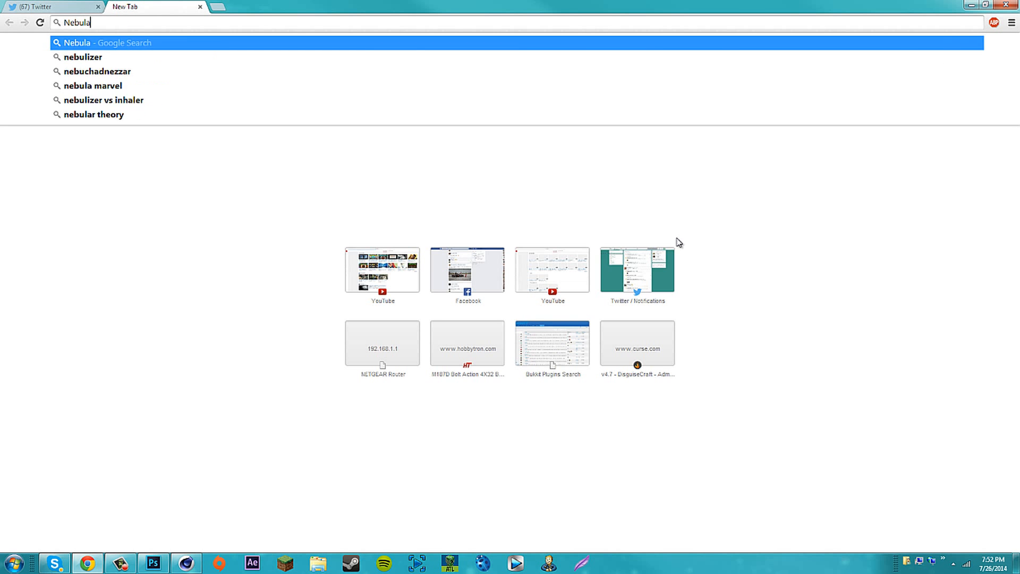
key("Return")
left_click(113, 81)
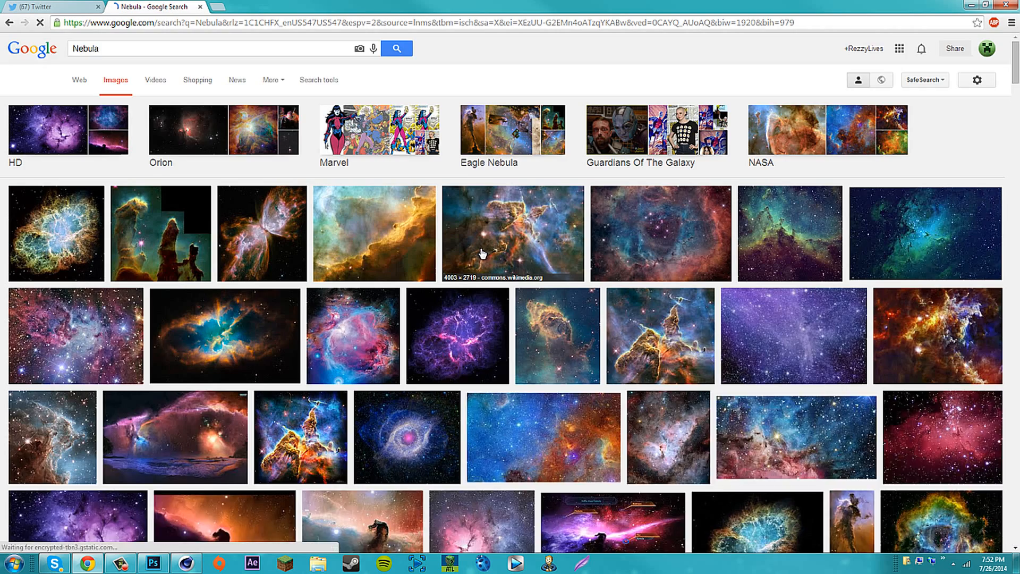
Browse the nebula images and open the preview of the beach scene with the astronaut holding a surfboard.
scroll(484, 256, "down", 3)
scroll(482, 254, "down", 3)
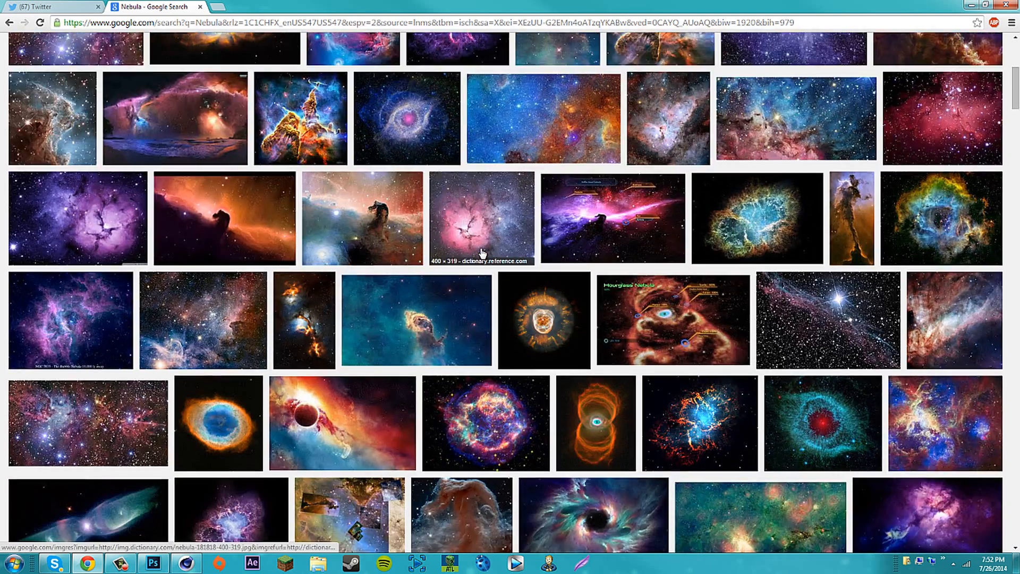
scroll(482, 253, "down", 6)
scroll(482, 253, "down", 6)
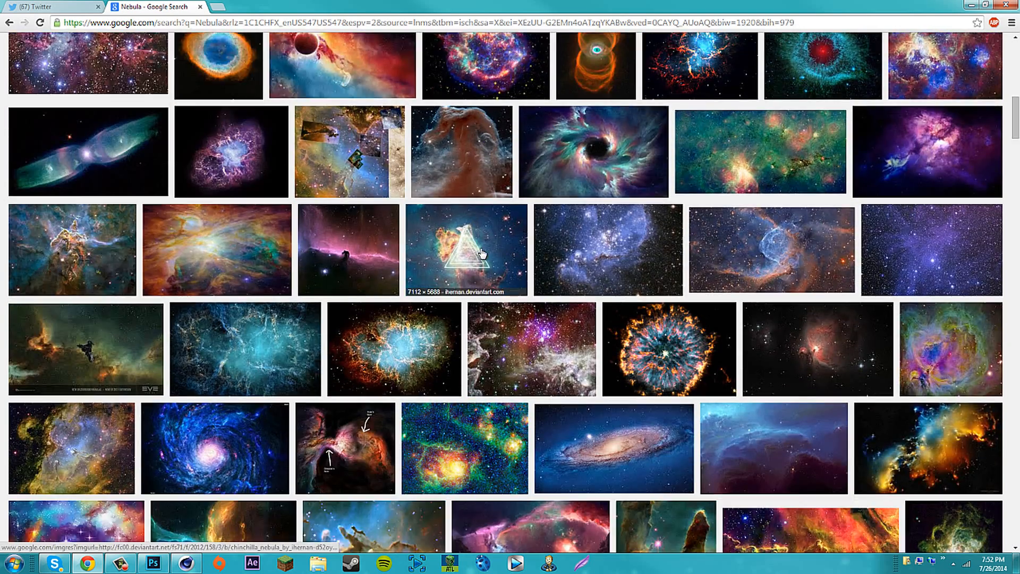
scroll(482, 253, "down", 3)
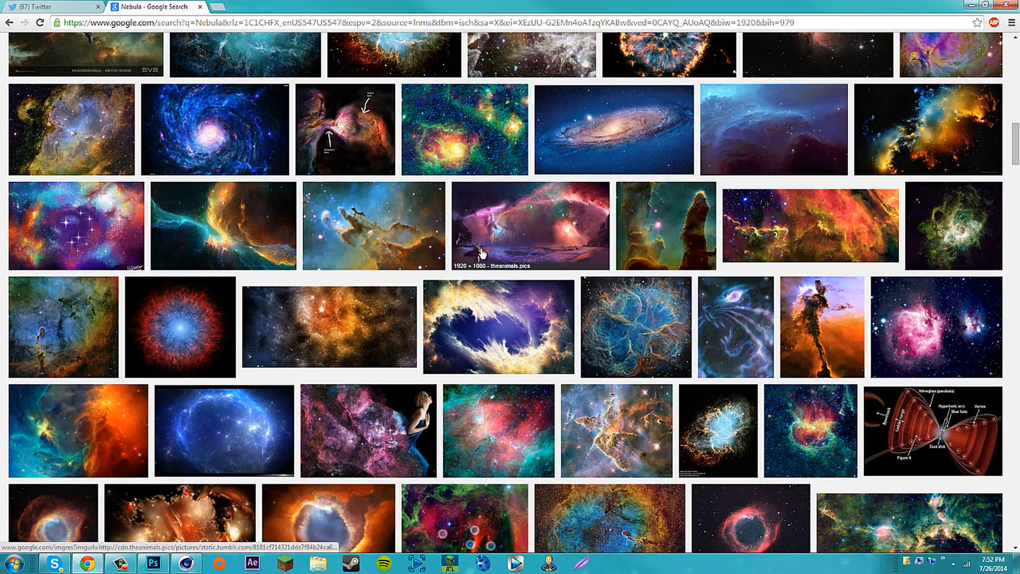
scroll(490, 243, "up", 1)
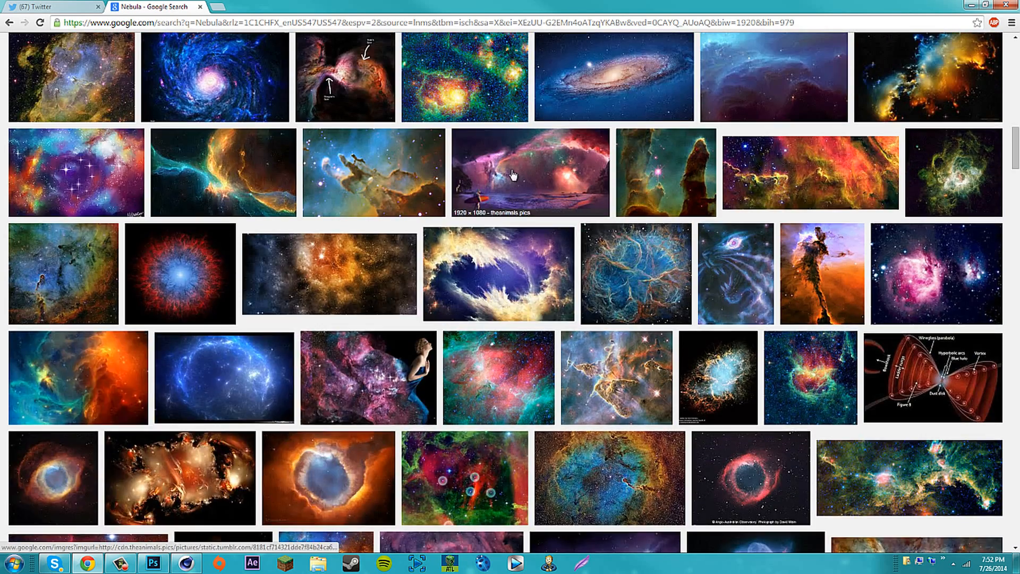
left_click(532, 180)
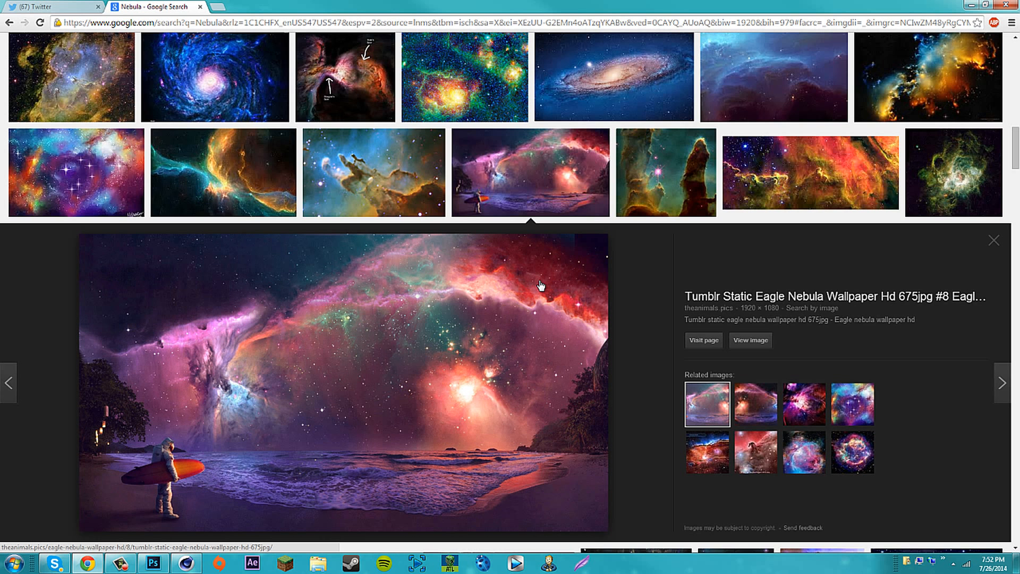
Save the previewed nebula picture to the Desktop as the JPEG tumblr_static_eagle-nebula-wallpaper-hd-675.
right_click(398, 253)
left_click(457, 362)
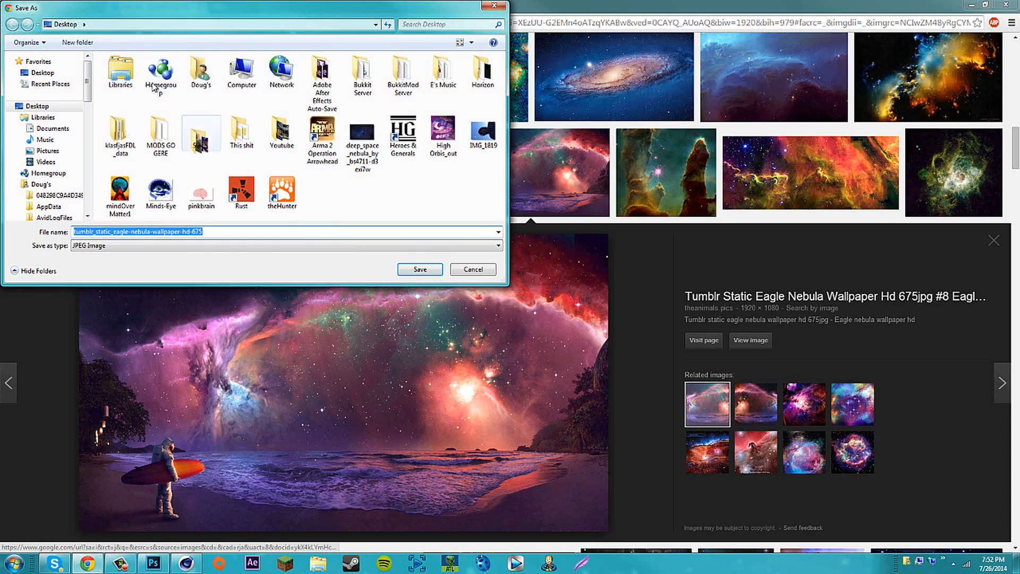
left_click(38, 76)
left_click(425, 269)
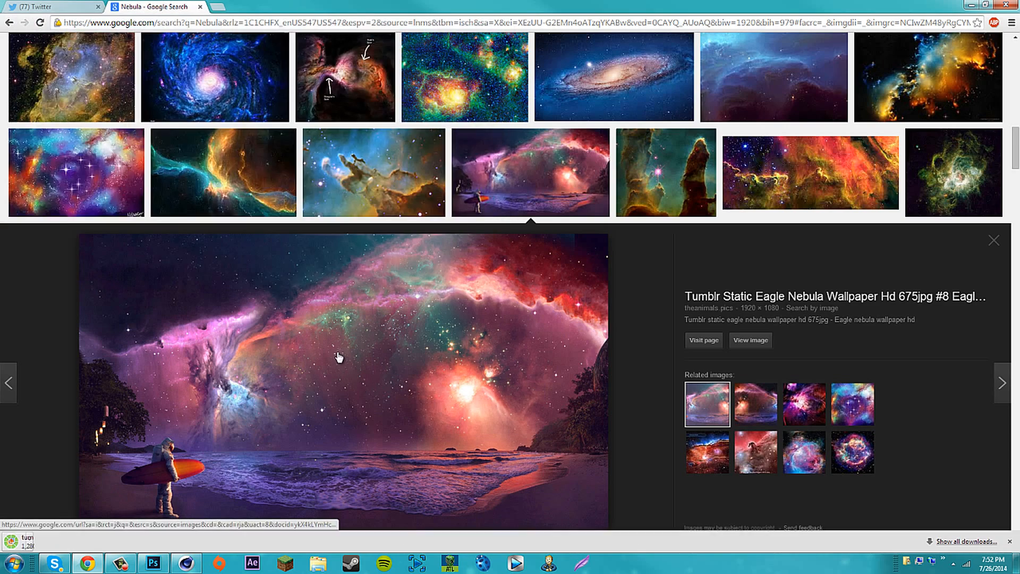
scroll(336, 353, "down", 5)
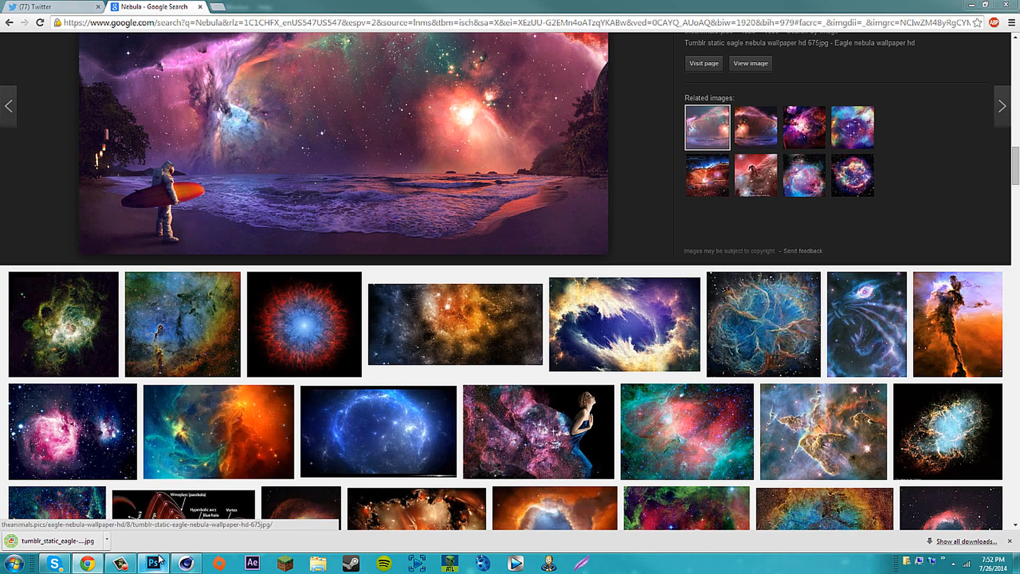
Switch to Photoshop and open tumblr_static_eagle-nebula-wallpaper-hd-675 from the Desktop.
left_click(153, 563)
left_click(30, 7)
left_click(52, 30)
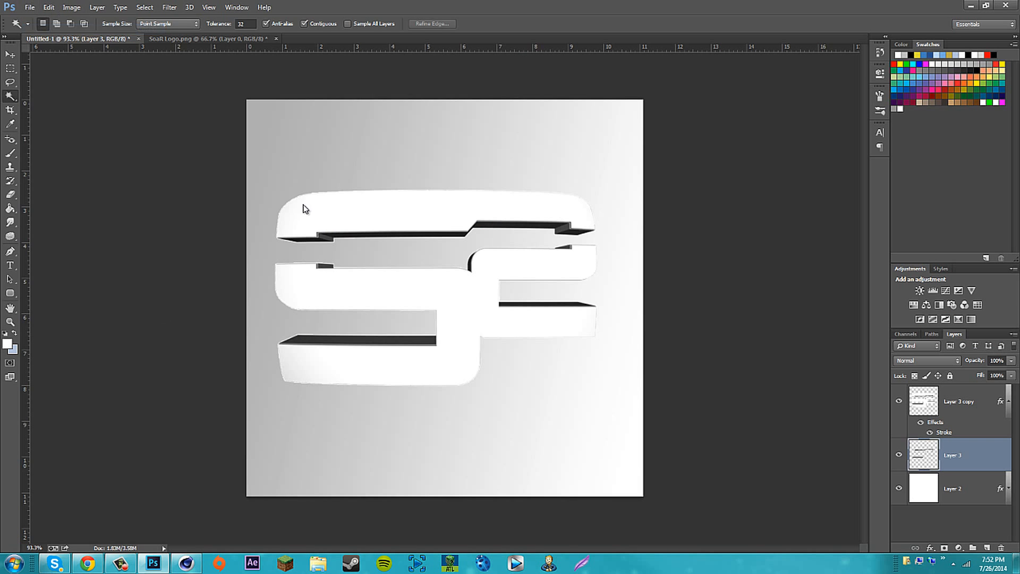
scroll(350, 214, "down", 5)
scroll(350, 213, "down", 1)
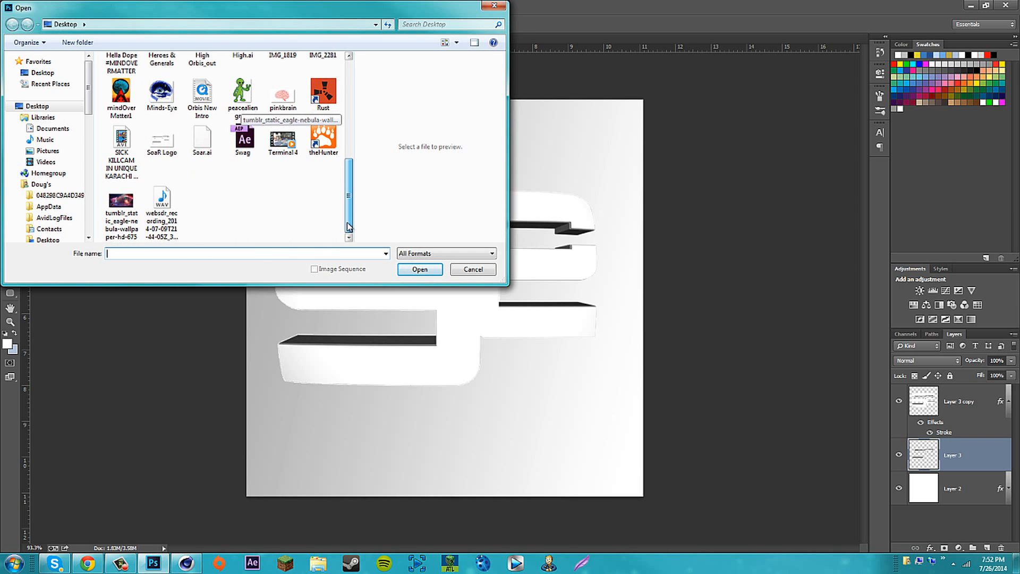
double_click(121, 204)
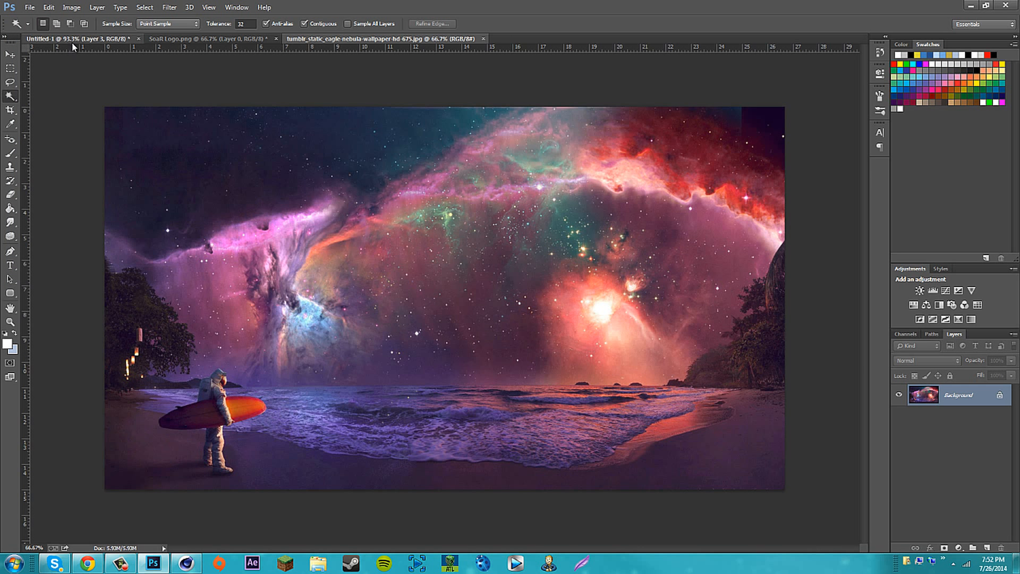
In the Untitled-1 document, nudge Layer 3 and Layer 3 copy together slightly to the right.
left_click(41, 39)
left_click(966, 421, "ctrl")
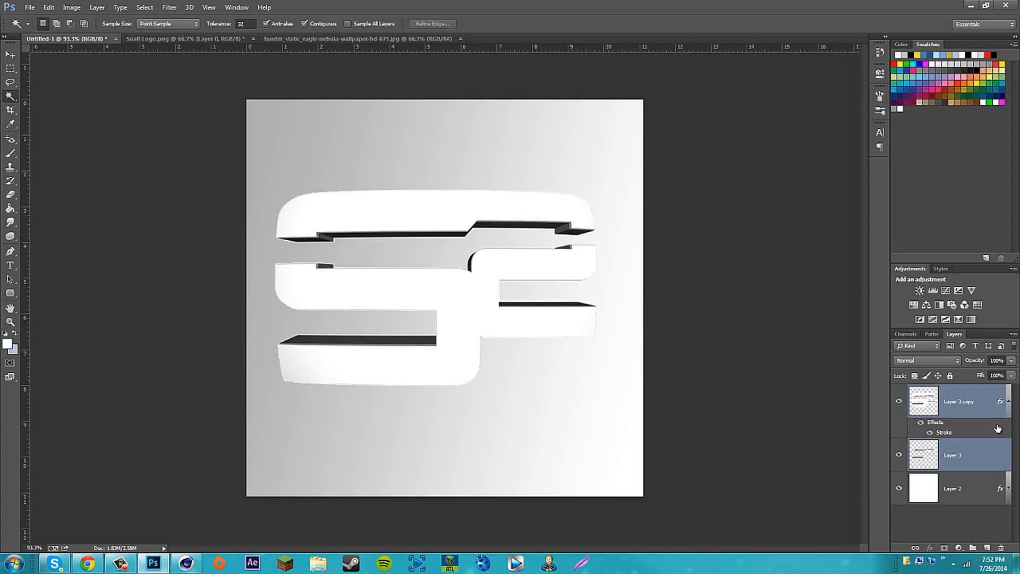
key("v")
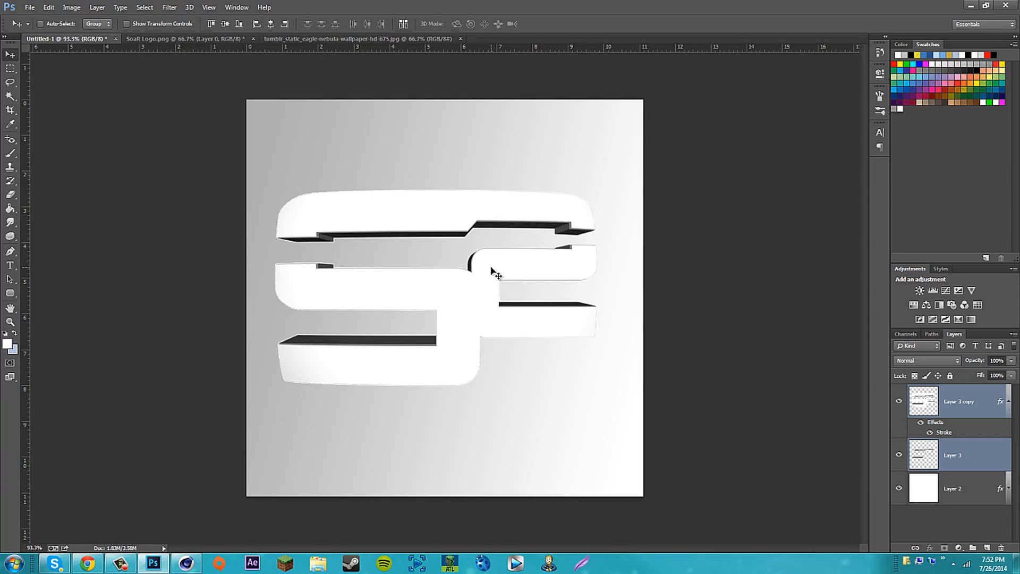
key("Right")
key("Right")
key("Right")
key("Right")
key("Right")
key("Right")
key("Right")
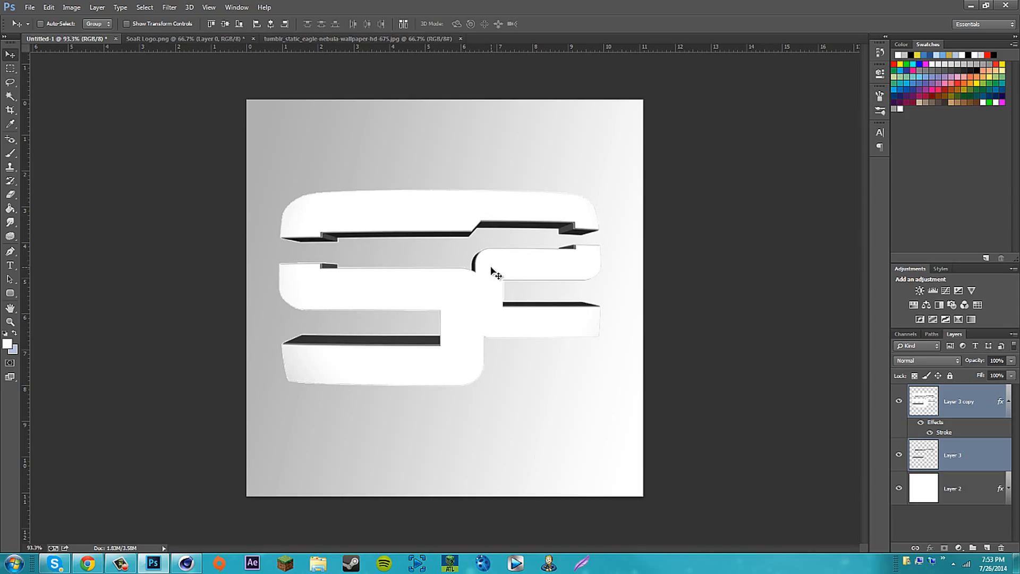
In the nebula document, convert the locked Background into a regular layer named Layer 0.
left_click(363, 40)
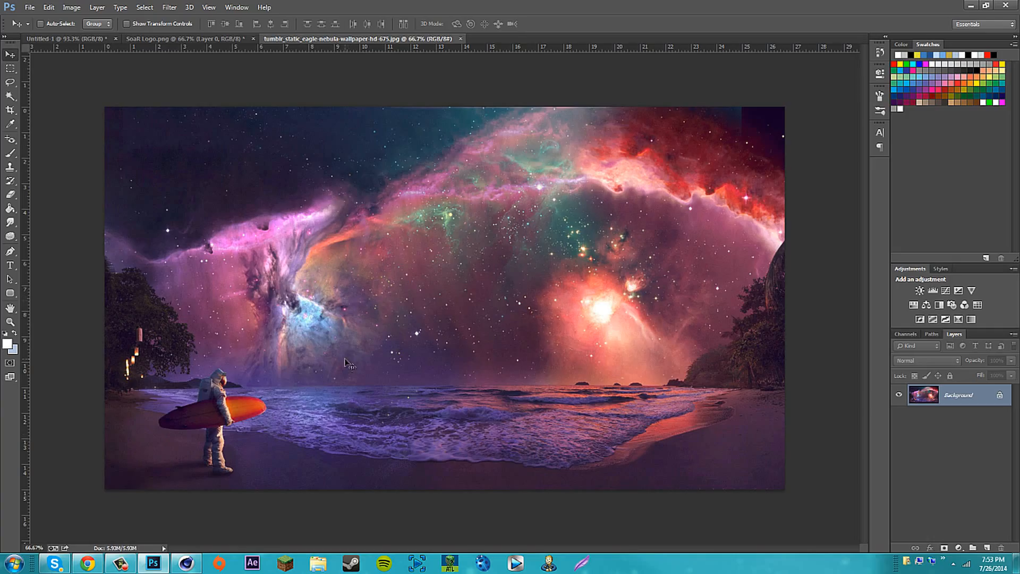
left_click_drag(399, 341, 827, 379)
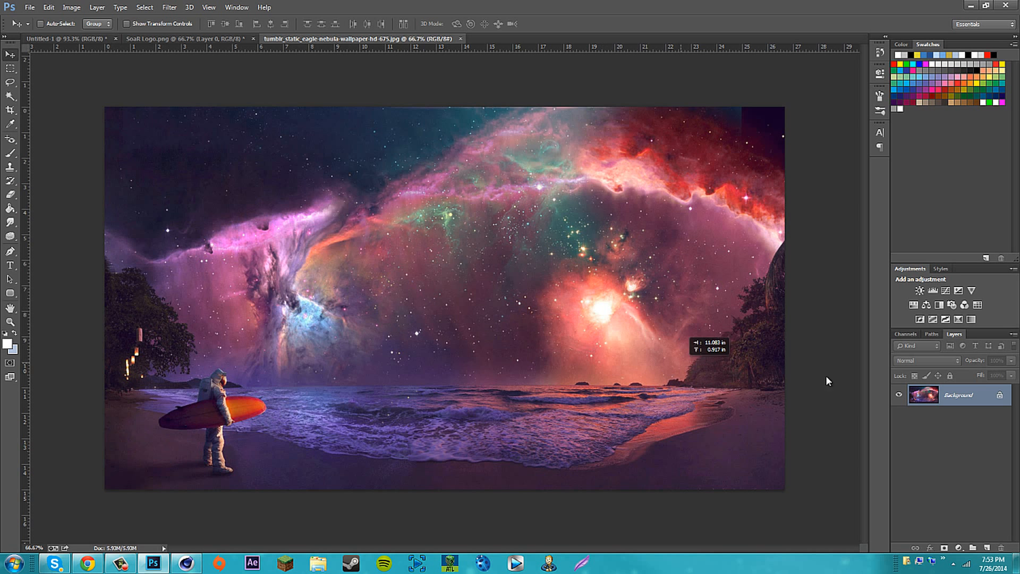
key("Return")
double_click(959, 395)
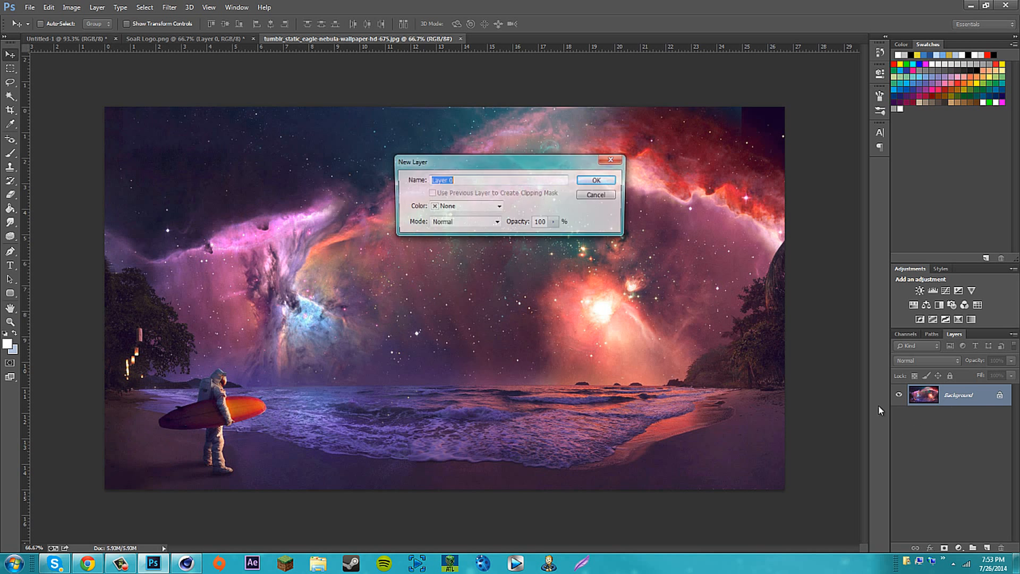
key("Return")
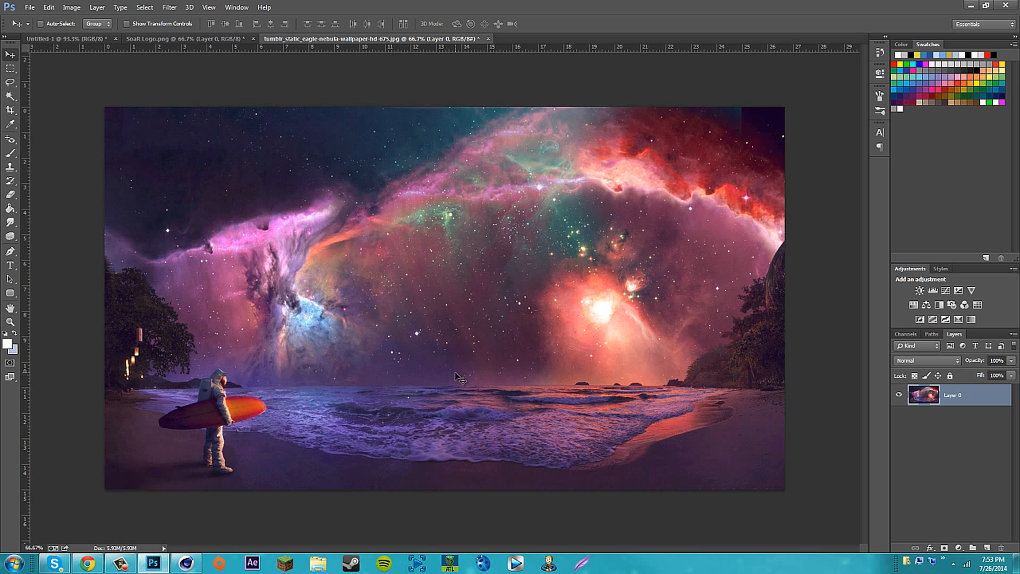
Copy the nebula layer into Untitled-1 and place it between Layer 3 copy and Layer 3.
left_click_drag(412, 307, 482, 283)
left_click_drag(516, 361, 708, 391)
left_click_drag(497, 385, 502, 397)
left_click_drag(614, 398, 637, 385)
left_click_drag(965, 413, 968, 469)
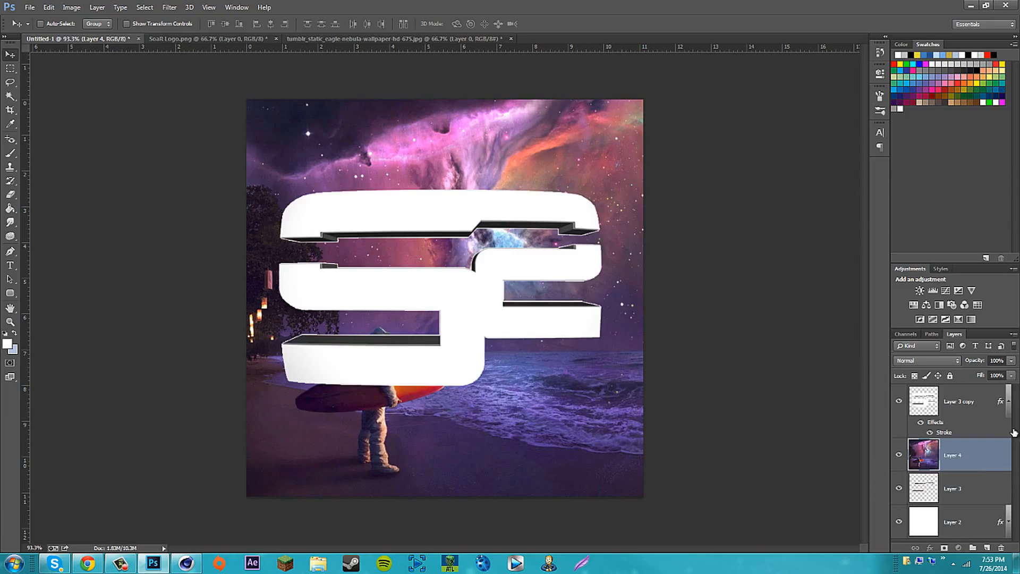
Scale the nebula image on Layer 4 to 61.51% width and 75.56% height and shift it upward behind the logo.
mouse_move(499, 385)
left_mouse_down()
mouse_move(498, 374)
mouse_move(499, 388)
left_mouse_up()
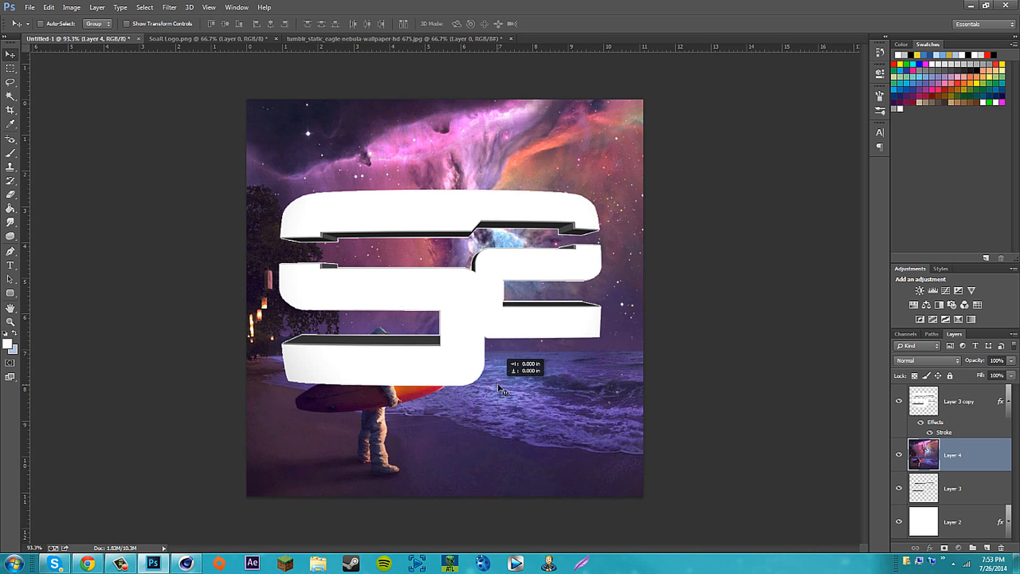
left_click_drag(486, 423, 517, 319)
left_click_drag(546, 355, 530, 376)
key("ctrl+t")
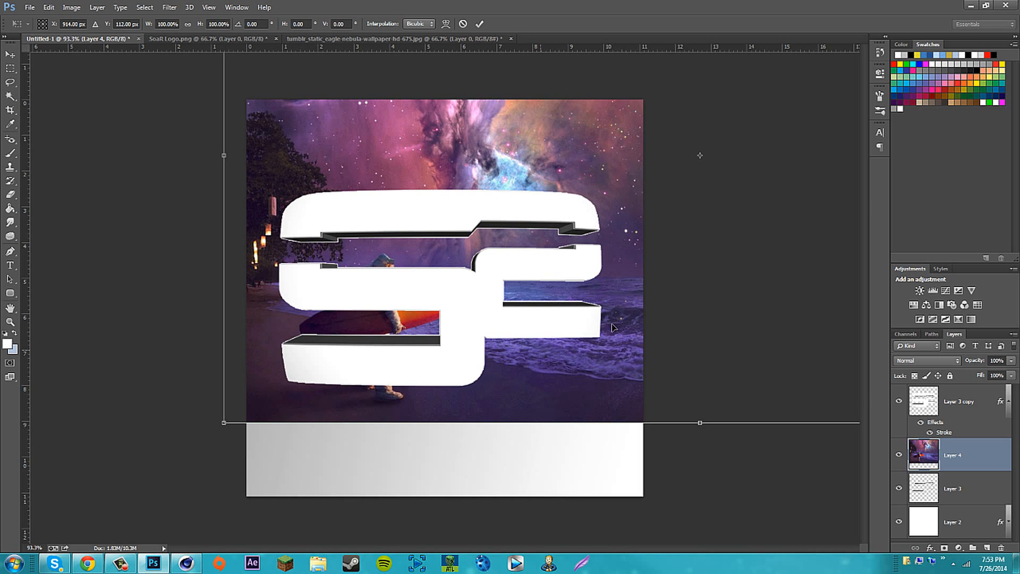
left_click_drag(223, 423, 552, 265)
left_click_drag(815, 182, 494, 411)
left_click_drag(542, 114, 544, 93)
left_click_drag(543, 490, 542, 496)
left_click_drag(850, 292, 813, 293)
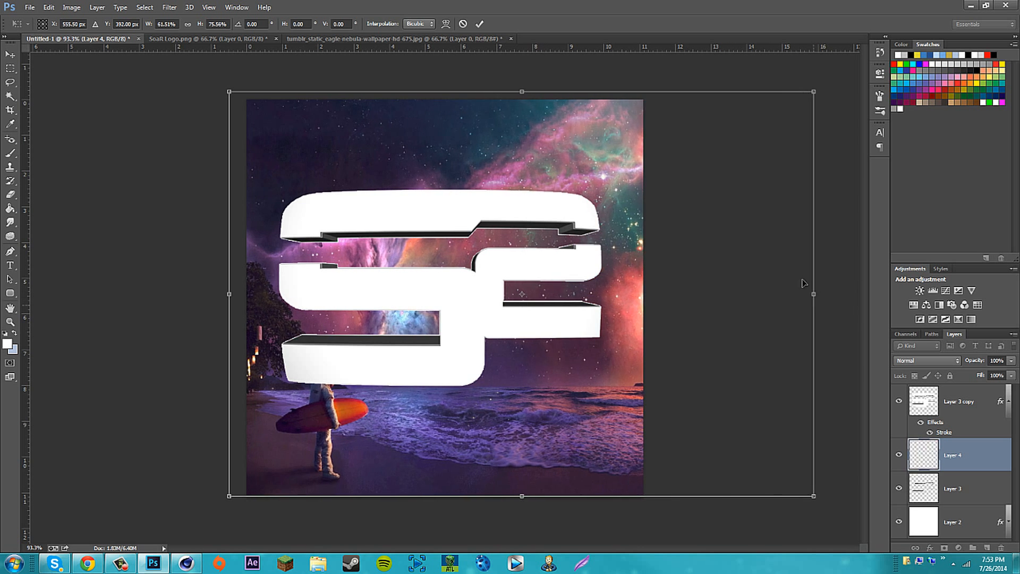
left_click(479, 23)
left_click_drag(371, 454, 383, 355)
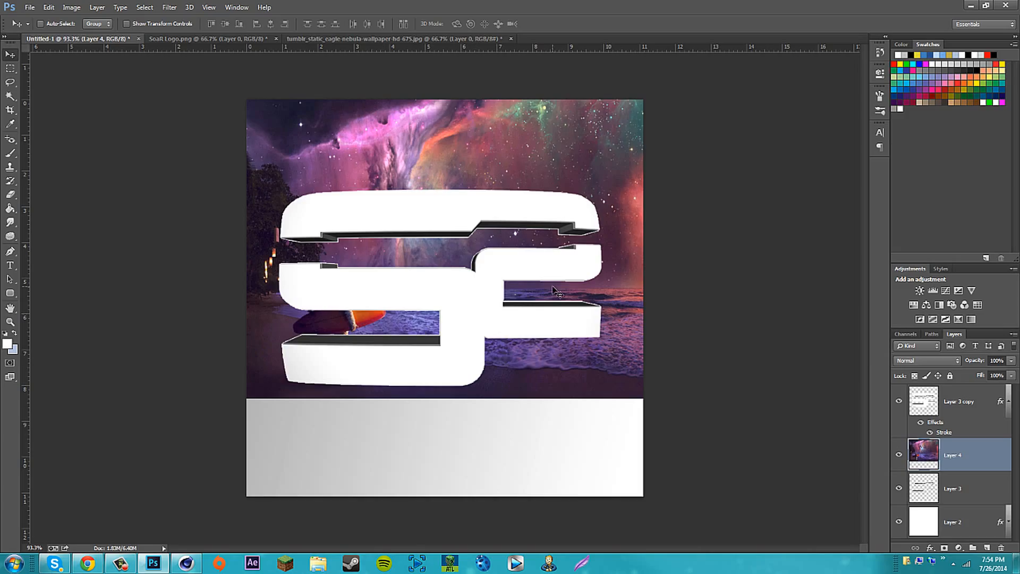
Try clipping the nebula layer to Layer 3 copy, undo the clipping and return the layer beneath Layer 3 copy.
left_click_drag(966, 466, 953, 417)
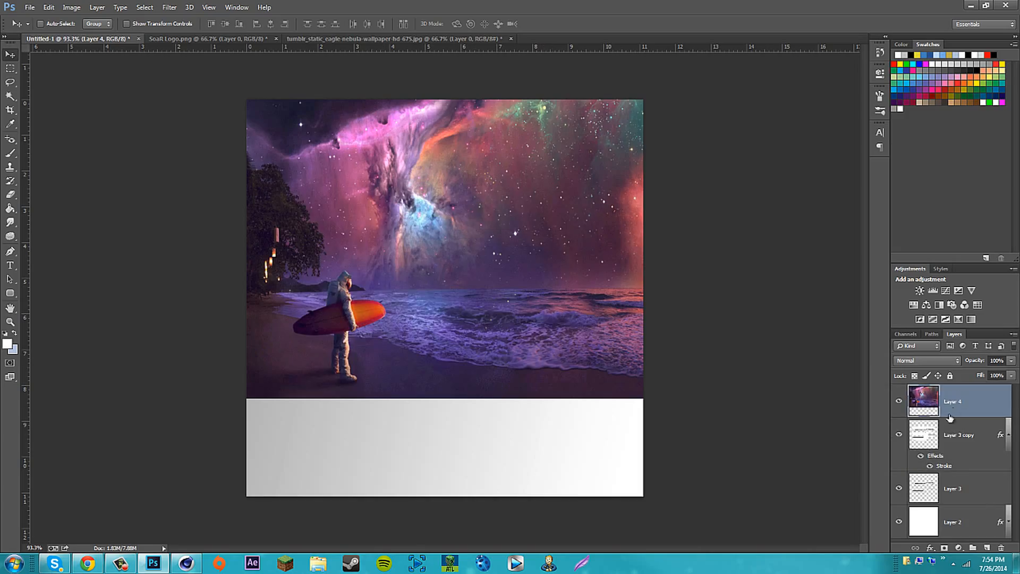
right_click(963, 412)
left_click(866, 258)
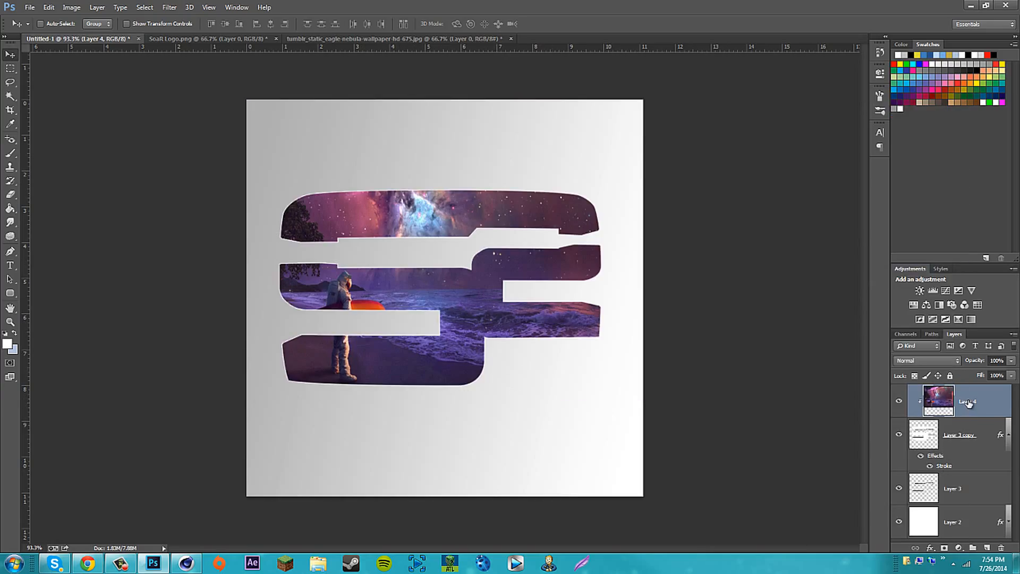
key("ctrl+z")
left_click_drag(969, 404, 966, 455)
Try clipping the nebula layer to Layer 3 and release the clipping mask again.
right_click(973, 455)
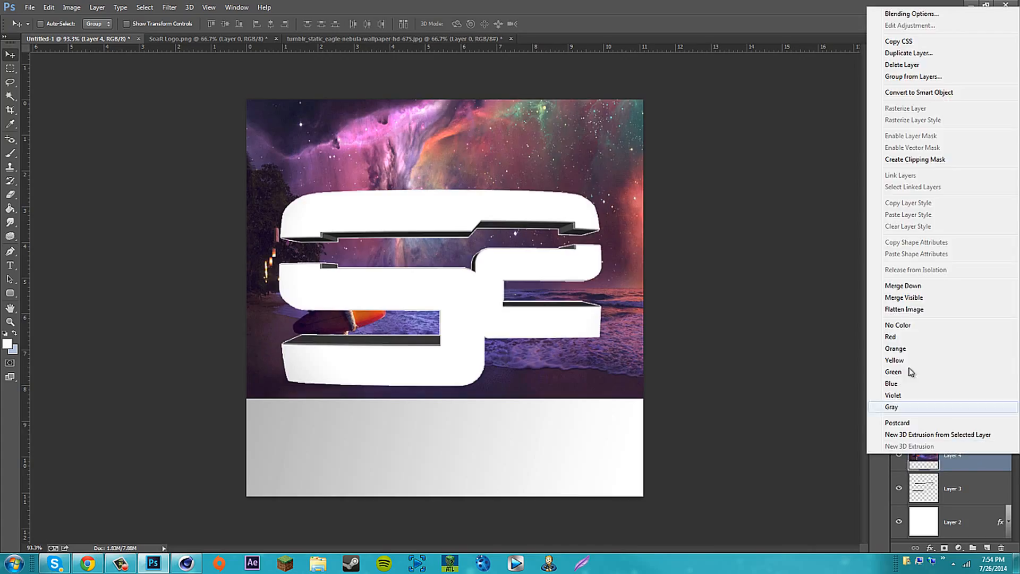
left_click(909, 159)
key("ctrl+alt+g")
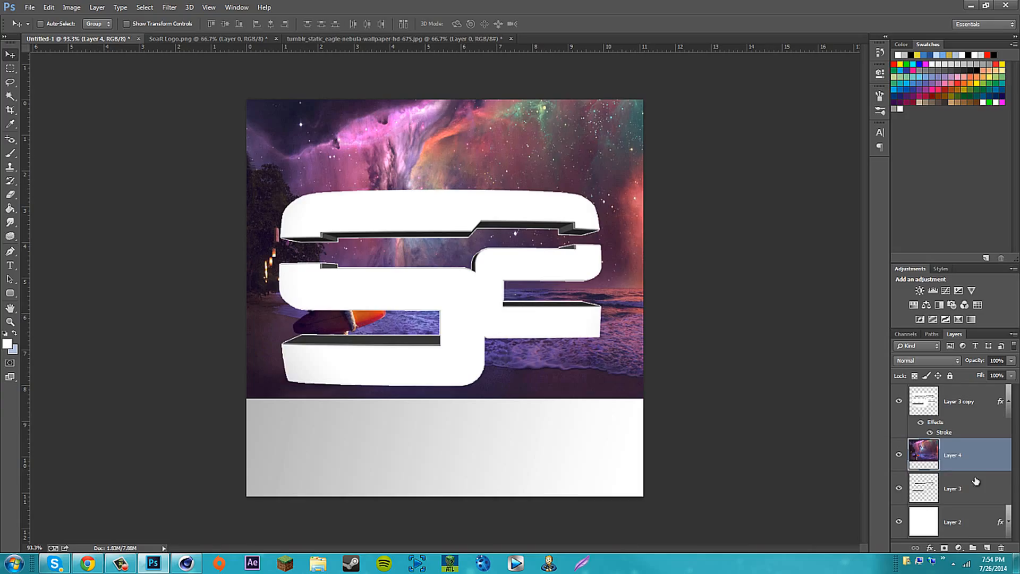
Move the nebula layer above Layer 3 copy in the stacking order and select Layer 3.
left_click(899, 489)
left_click_drag(958, 401, 954, 492)
mouse_move(956, 427)
left_mouse_down()
mouse_move(956, 394)
mouse_move(961, 446)
left_mouse_up()
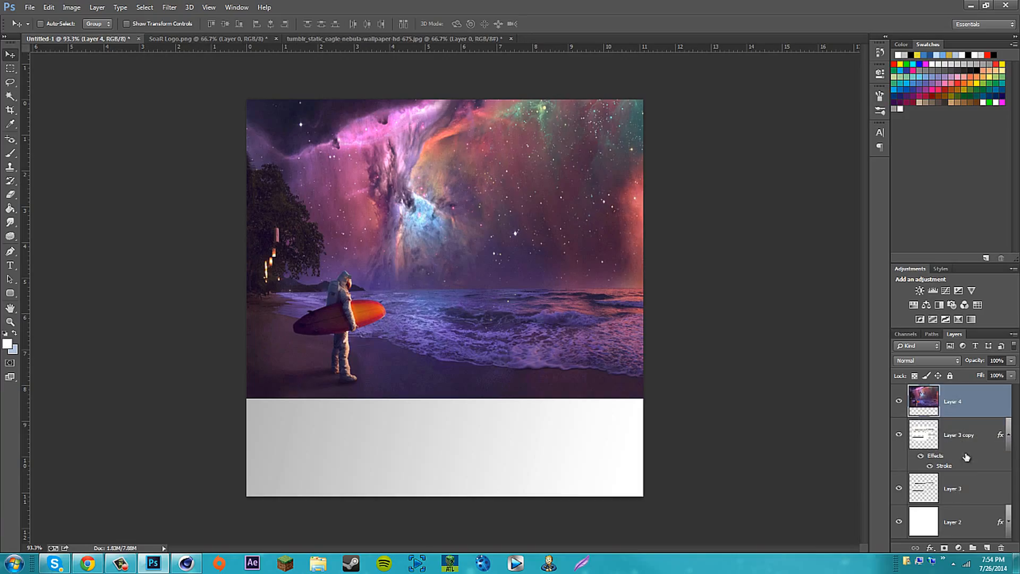
left_click(966, 495)
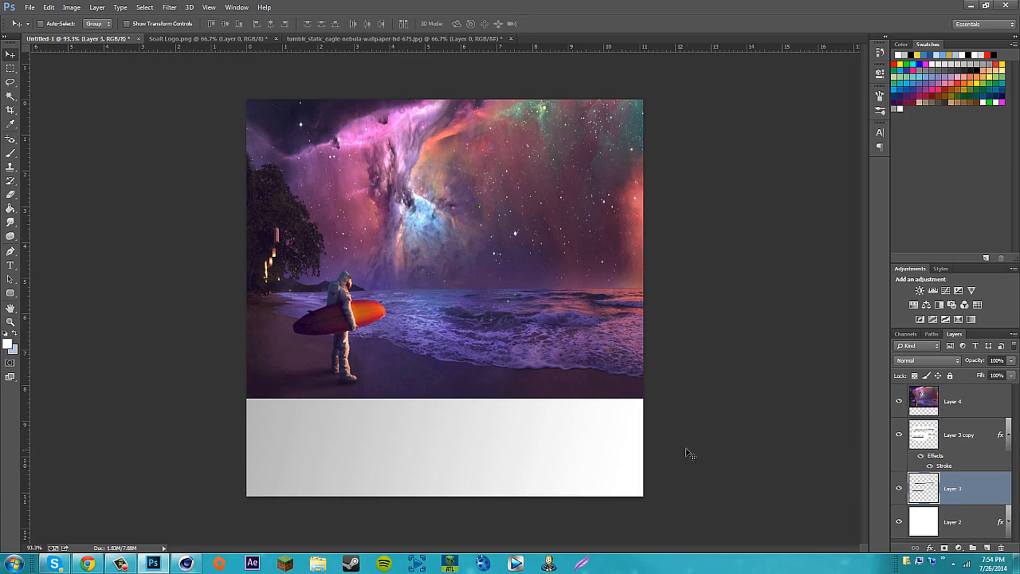
Hide the nebula on Layer 4 and toggle Layer 3 and Layer 3 copy to identify which logo parts each holds.
left_click(899, 401)
left_click(900, 489)
left_click(899, 434)
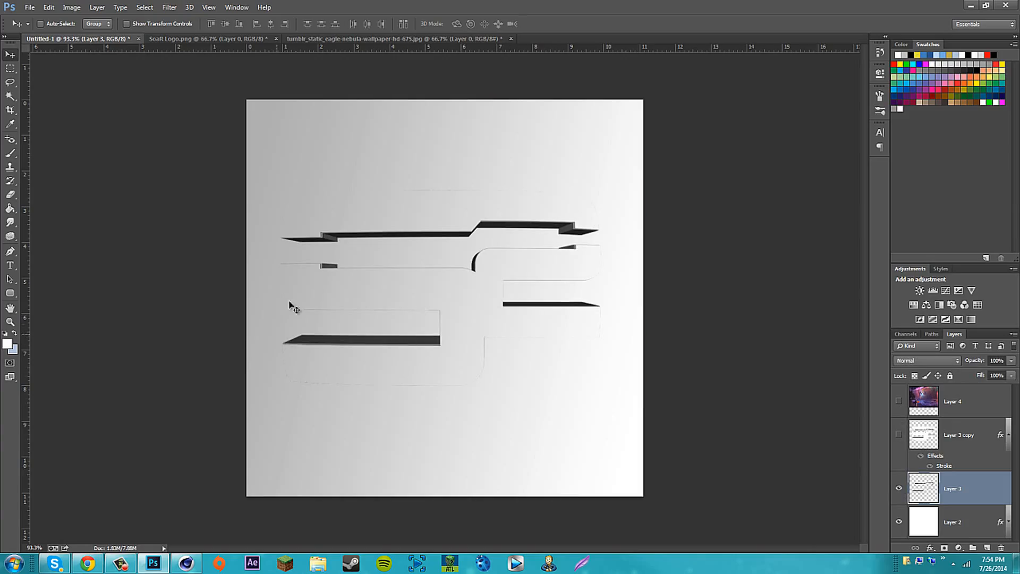
left_click(899, 435)
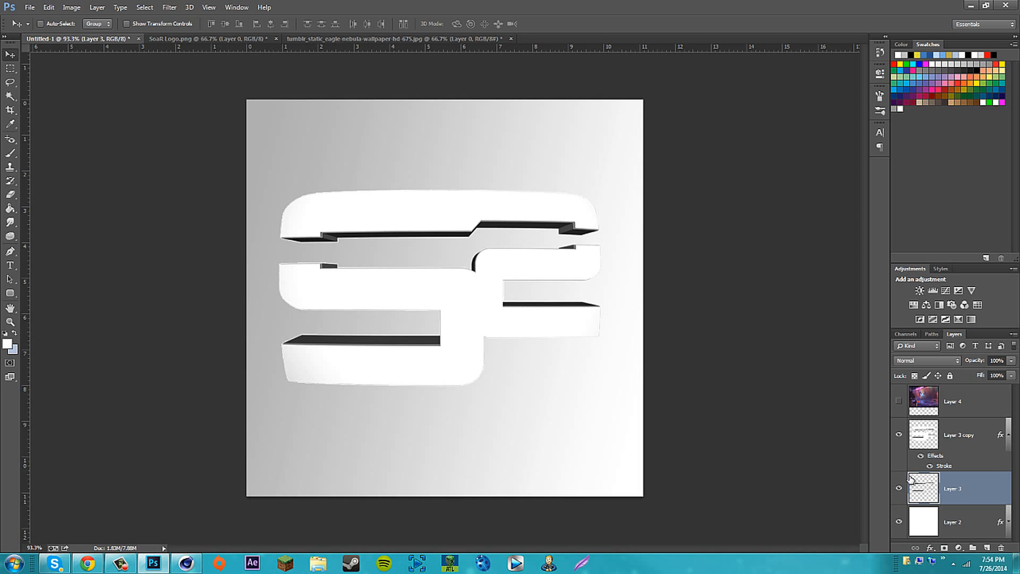
left_click(931, 447)
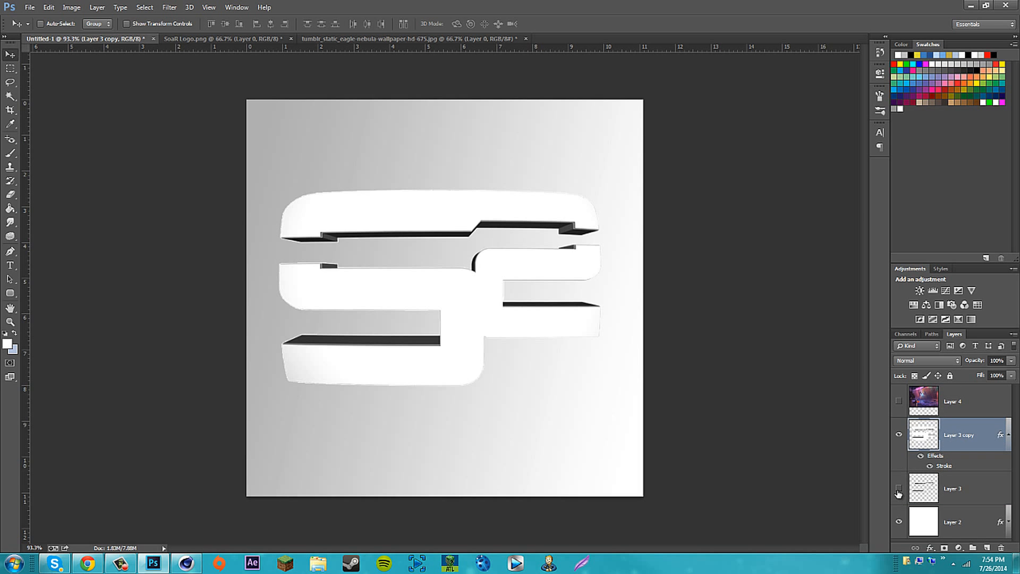
Clip the nebula on Layer 4 to Layer 3 copy, show it, and move Layer 3 to the top of the stack.
left_click(980, 406)
right_click(980, 407)
left_click(845, 264)
left_click(899, 401)
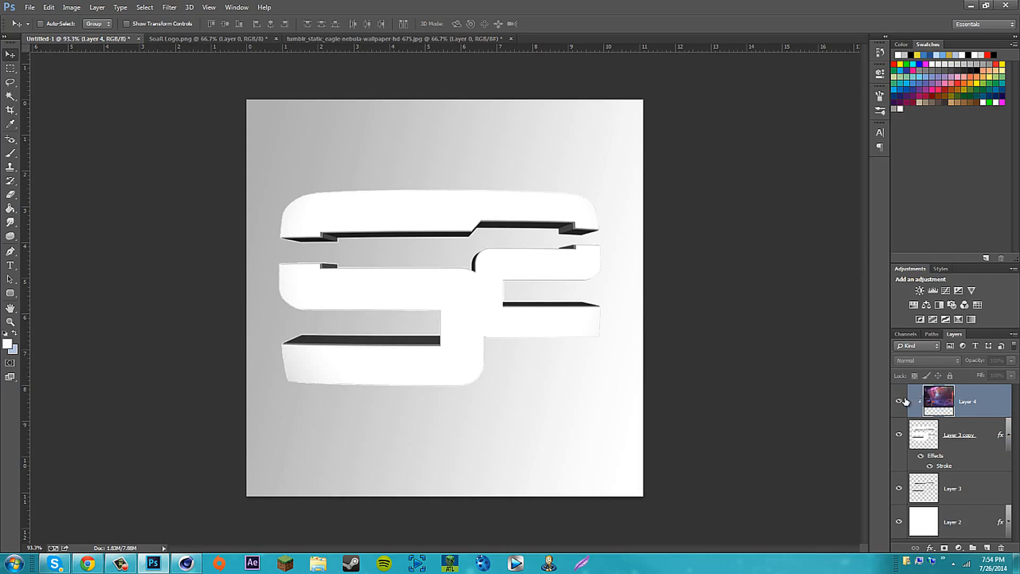
left_click_drag(971, 496, 965, 390)
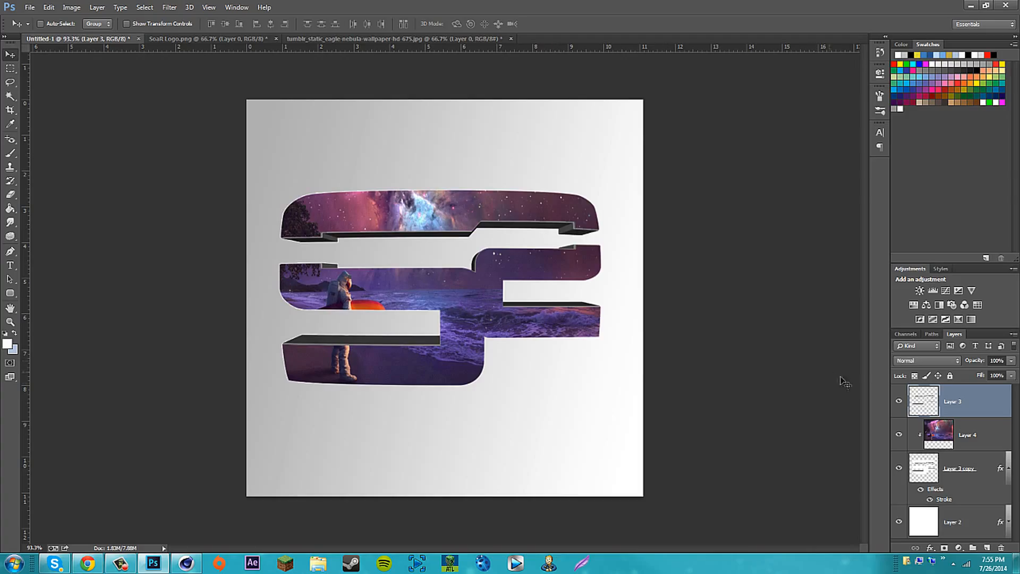
Compare the nebula-filled logo with and without the dark side faces on Layer 3.
left_click(900, 402)
left_click(900, 402)
left_click(900, 401)
left_click(900, 402)
left_click(900, 402)
left_click(900, 402)
left_click(900, 402)
left_click(900, 402)
left_click(900, 402)
left_click(900, 402)
Release the clipping mask on Layer 4 and hide Layer 3 to expose the astronaut with the surfboard.
right_click(1009, 444)
left_click(905, 257)
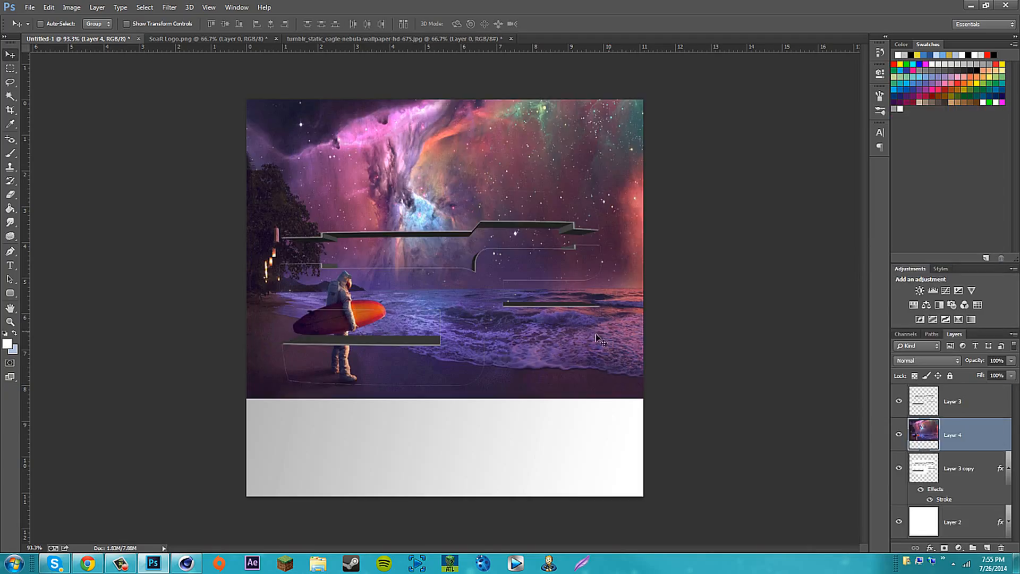
left_click(898, 402)
key("z")
left_click_drag(348, 308, 392, 315)
key("p")
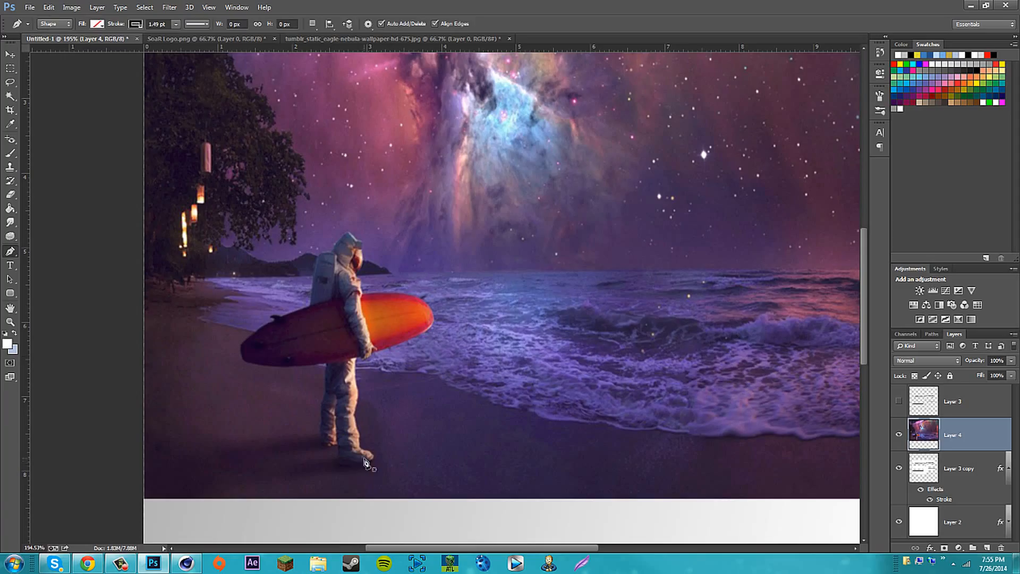
left_click(340, 466)
left_click(353, 465)
left_click(375, 460)
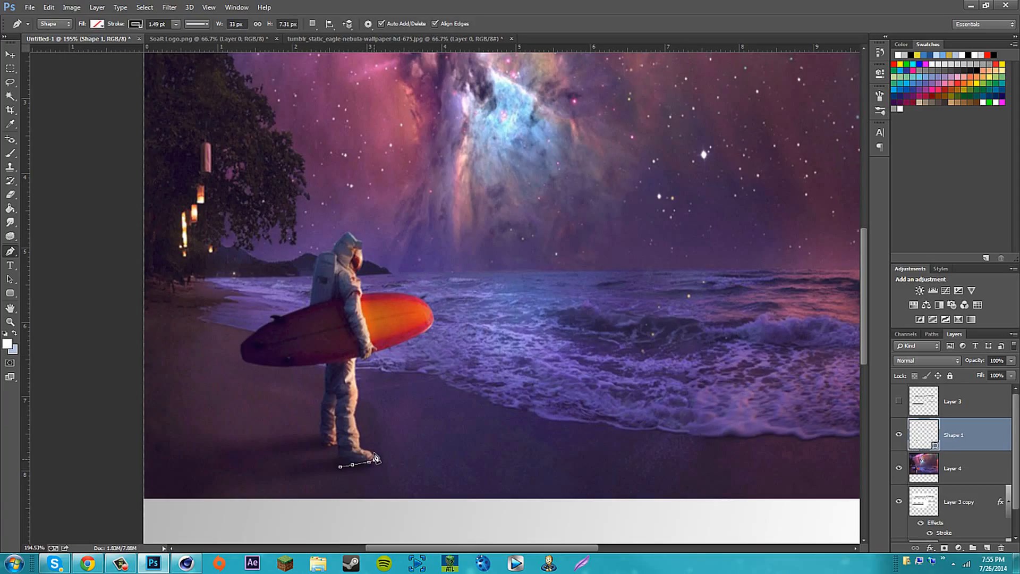
left_click(370, 453)
left_click(361, 439)
left_click(355, 413)
left_click(360, 406)
left_click(359, 361)
left_click(365, 356)
left_click(373, 353)
key("ctrl+alt+z")
key("ctrl+alt+z")
key("ctrl+alt+z")
key("ctrl+alt+z")
key("ctrl+alt+z")
key("ctrl+alt+z")
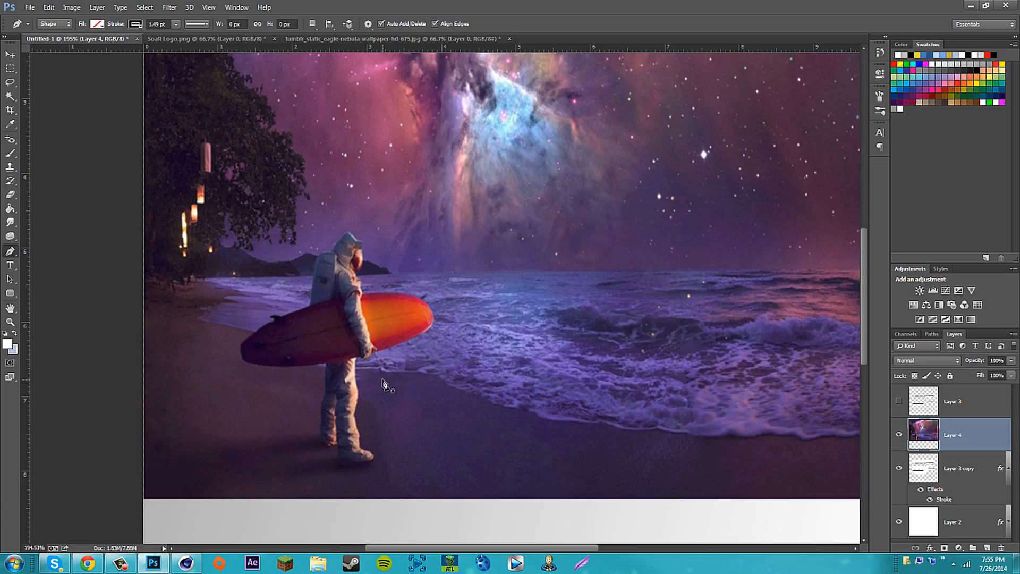
Set the Pen tool to Path mode and start a path beneath the heel of the astronaut's front boot.
left_click(60, 25)
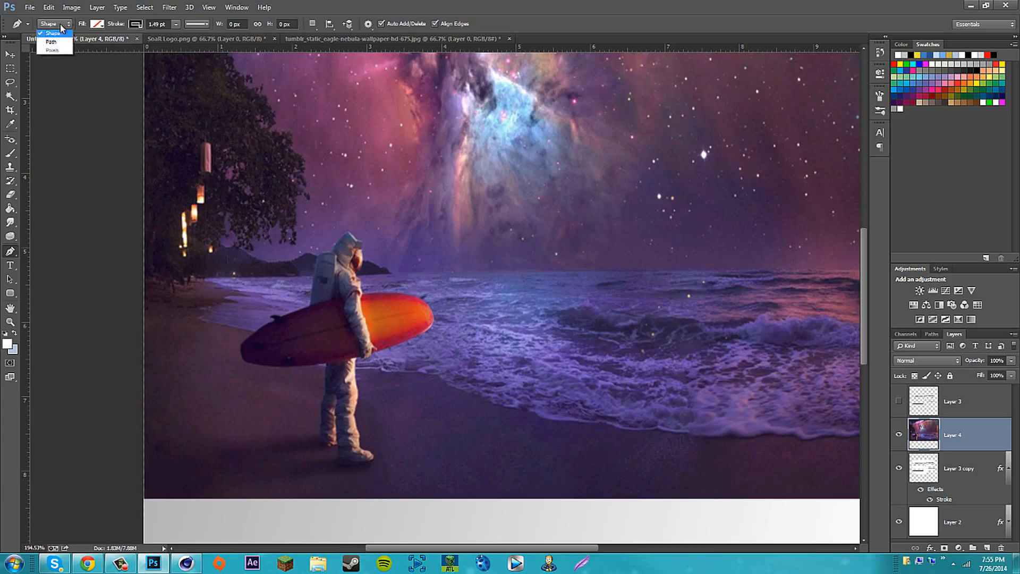
left_click(51, 42)
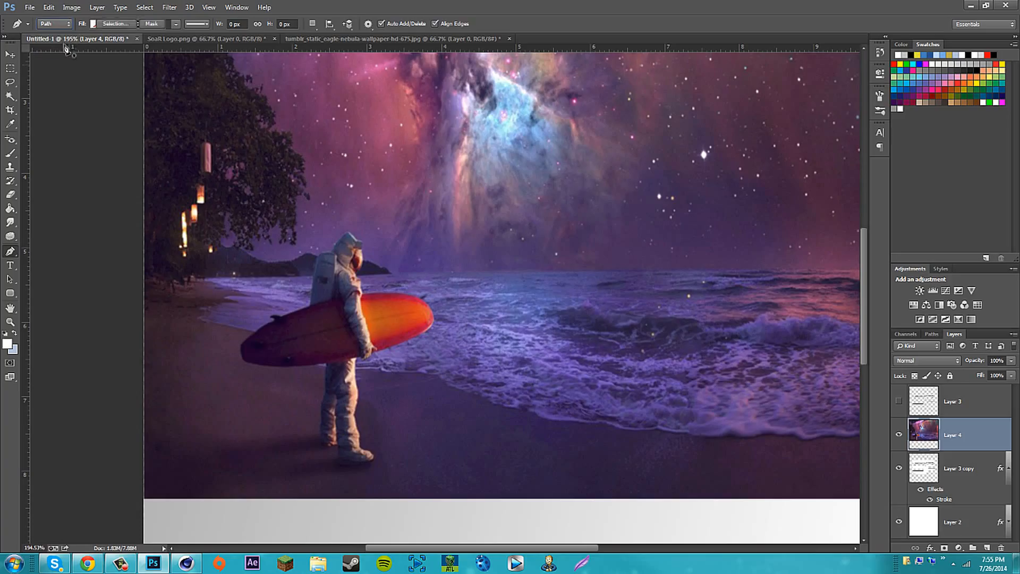
left_click(340, 464)
left_click(352, 465)
left_click(362, 464)
left_click(431, 456)
left_click(612, 449)
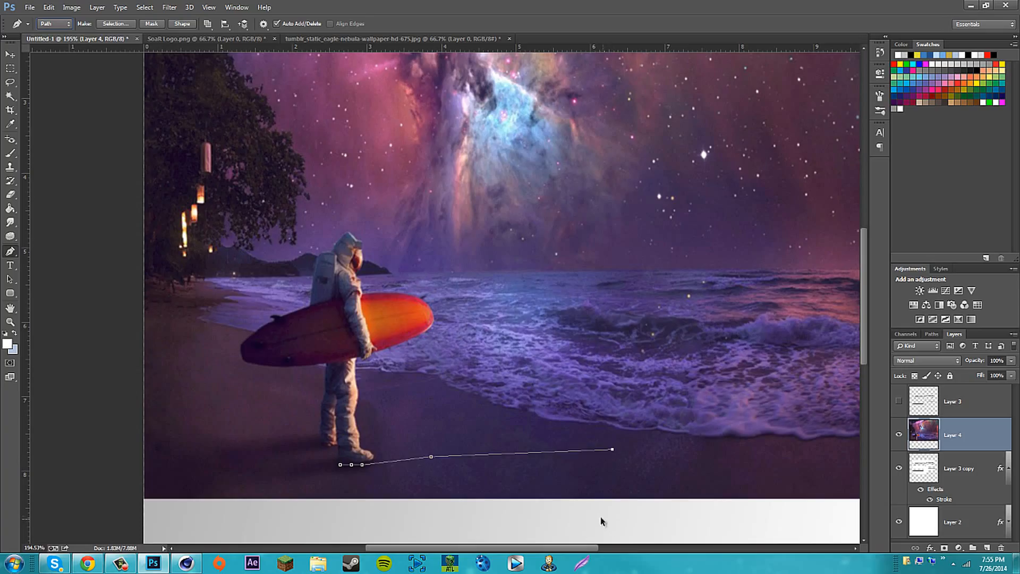
key("ctrl+alt+z")
key("ctrl+alt+z")
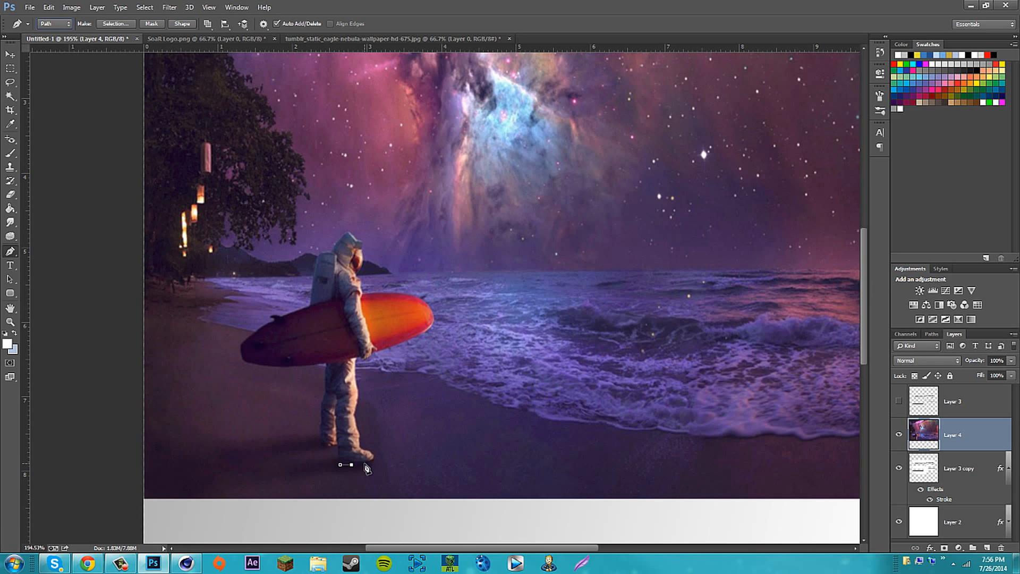
Continue the path along the sole of the front boot to its toe.
key("z")
left_click_drag(368, 460, 397, 460)
key("p")
left_click(350, 468)
left_click(369, 465)
left_click(381, 461)
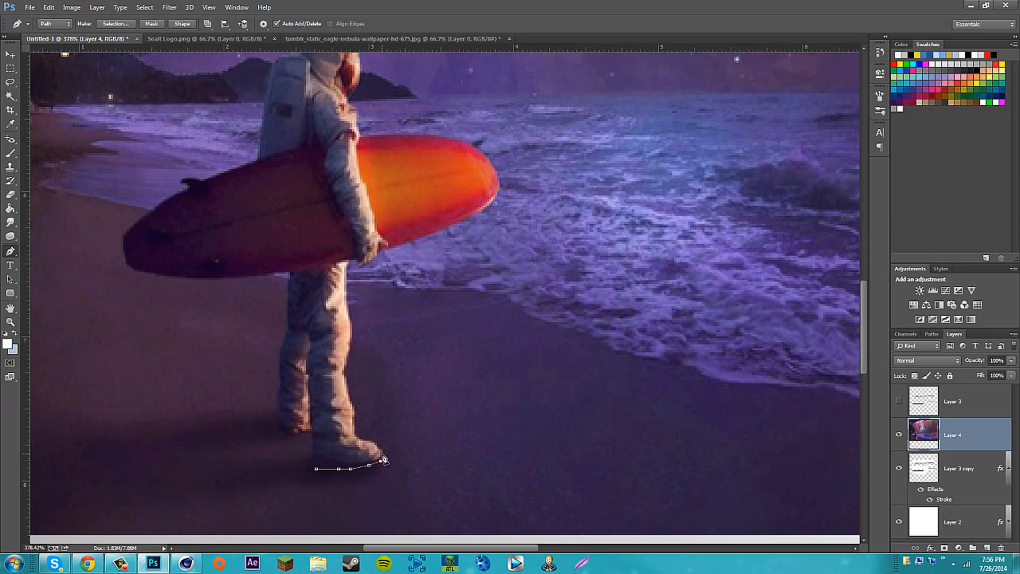
Trace the path up the front leg, around the hand and onto the surfboard's lower edge.
left_click(378, 443)
left_click(346, 378)
left_click(347, 367)
left_click(348, 354)
left_click(347, 284)
left_click(362, 263)
left_click(392, 247)
left_click(418, 238)
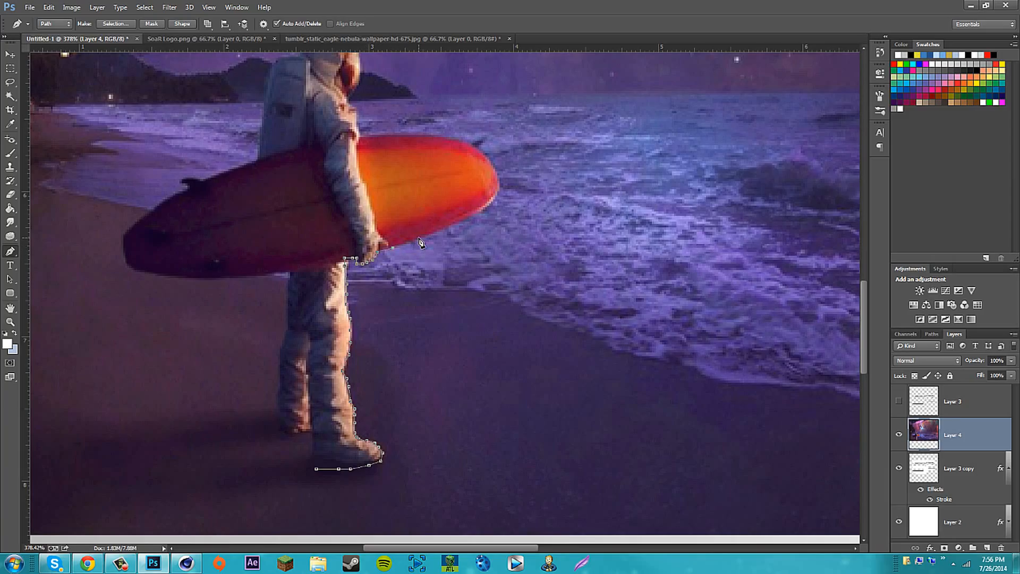
Trace the path around the surfboard's bright orange end and back along its upper edge to the astronaut's arm.
left_click(452, 221)
left_click(467, 216)
left_click(483, 151)
left_click(471, 142)
left_click(456, 139)
left_click(431, 135)
left_click(403, 134)
left_click(377, 136)
left_click(362, 139)
Trace the path up the astronaut's chest towards the face, removing the last misplaced anchor point.
left_click(358, 88)
left_click(358, 86)
left_click(361, 74)
key("ctrl+alt+z")
key("space")
left_click_drag(379, 97, 396, 267)
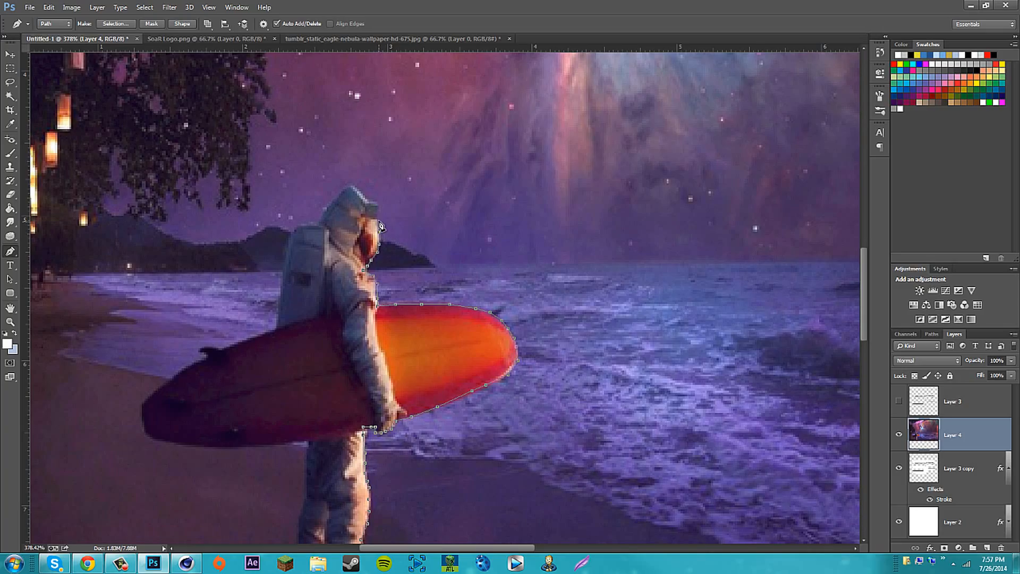
Trace the path over the astronaut's hood and down the backpack to the surfboard's upper edge.
left_click(378, 202)
left_click(339, 195)
left_click(325, 212)
left_click(319, 222)
left_click(299, 227)
left_click(288, 242)
left_click(282, 280)
left_click(279, 310)
left_click(277, 330)
Trace the path along the upper edge of the surfboard's dark half and around its fin.
left_click(259, 336)
left_click(226, 351)
left_click(199, 349)
left_click(206, 358)
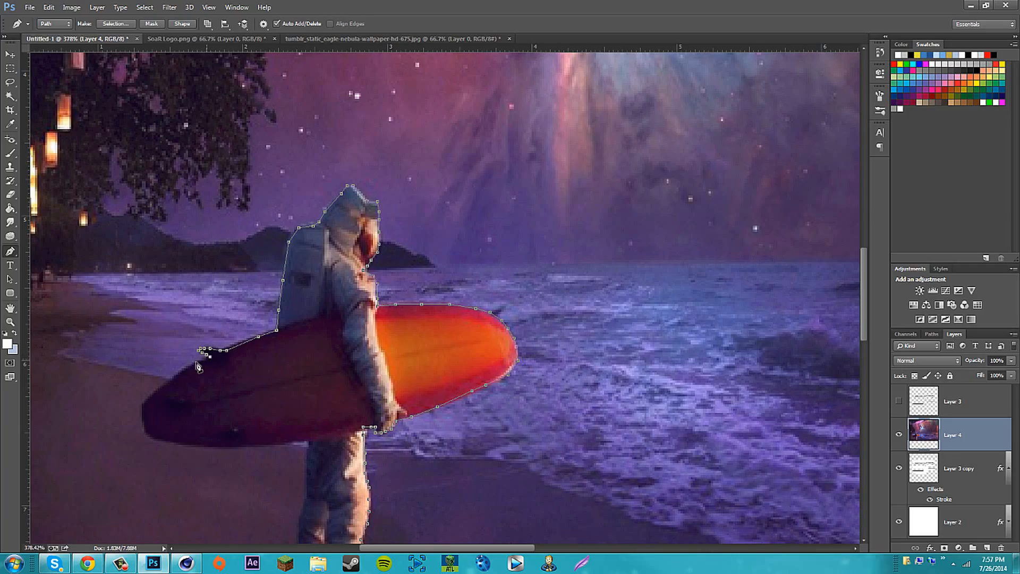
left_click(189, 366)
left_click(170, 382)
left_click(154, 393)
left_click(170, 383)
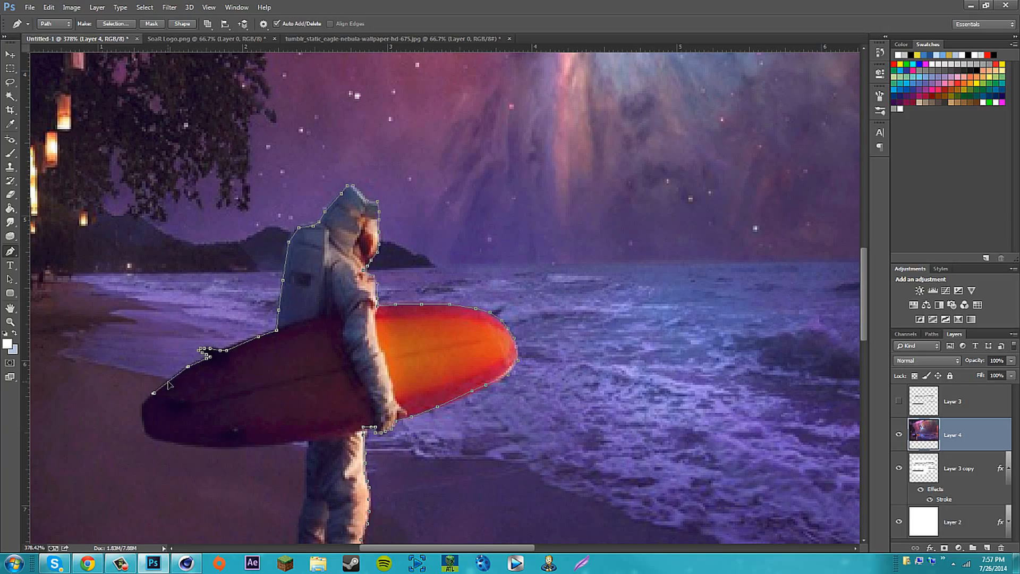
left_click(144, 404)
left_click(144, 424)
key("ctrl+z")
key("ctrl+alt+z")
key("ctrl+z")
key("ctrl+alt+z")
Trace the path around the surfboard's dark end and along the first part of its lower edge.
left_click(170, 381)
left_click(156, 390)
left_click(148, 401)
left_click(141, 407)
left_click(144, 426)
left_click(145, 434)
left_click(154, 439)
left_click(163, 441)
left_click(184, 445)
left_click(209, 446)
left_click(238, 446)
left_click(281, 446)
left_click(305, 441)
left_click(281, 447)
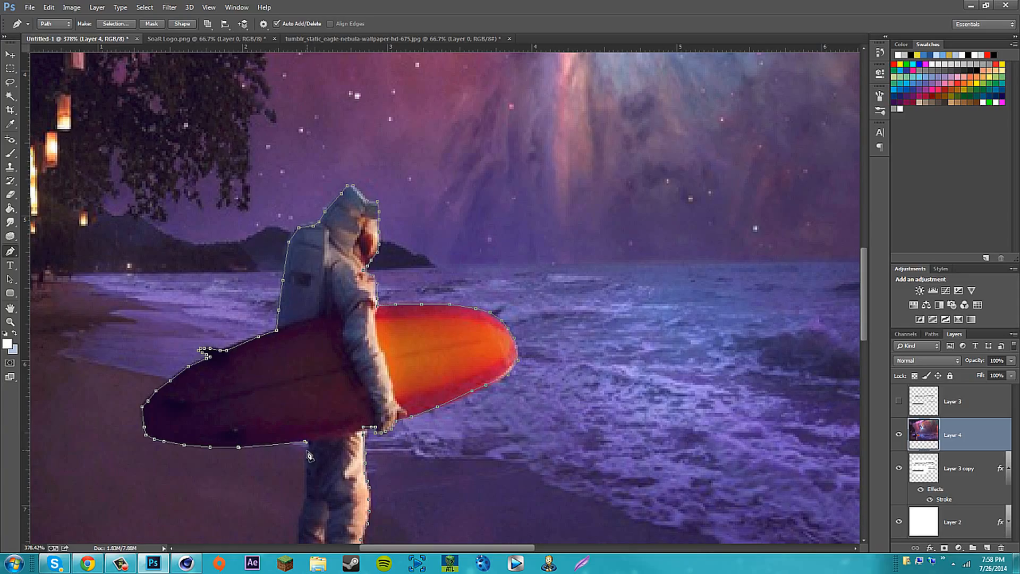
left_click(305, 440)
key("ctrl+z")
key("ctrl+alt+z")
key("ctrl+z")
Trace the remaining lower edge of the surfboard and continue down the back of the astronaut's rear leg.
left_click(260, 446)
left_click(278, 442)
left_click(291, 440)
left_click(307, 442)
left_click(306, 477)
left_click(309, 499)
left_click(306, 497)
left_click(302, 511)
left_click(301, 533)
left_click_drag(303, 525, 318, 379)
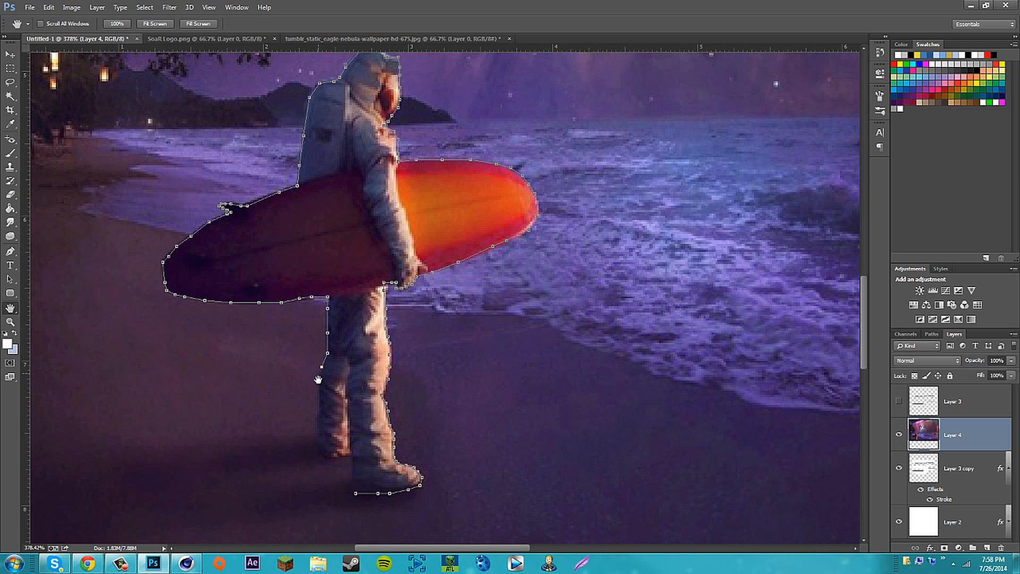
key("space")
Trace the rear lower leg and boot, and close the path at the front boot's heel.
left_click(319, 399)
left_click(320, 418)
left_click(318, 435)
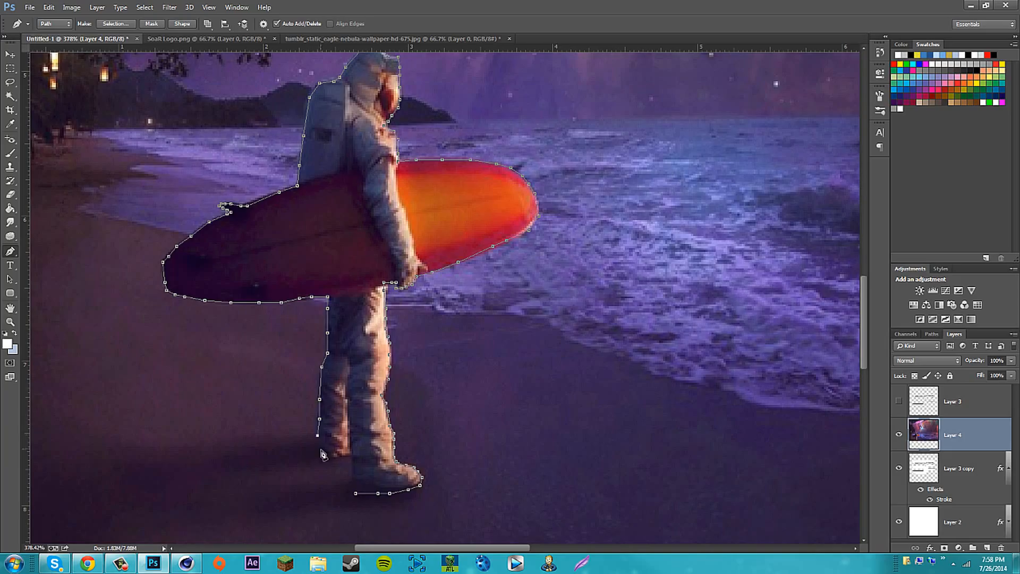
left_click(320, 453)
left_click(334, 457)
left_click(343, 455)
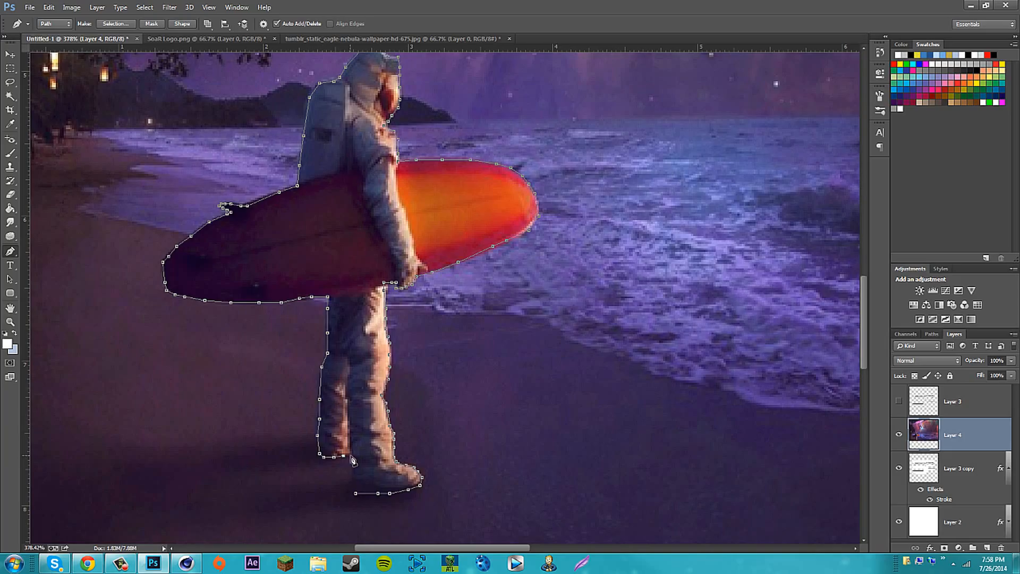
left_click(355, 494)
Convert the astronaut path into a new anti-aliased selection with a 2-pixel feather radius.
key("space")
left_click_drag(446, 221, 432, 272)
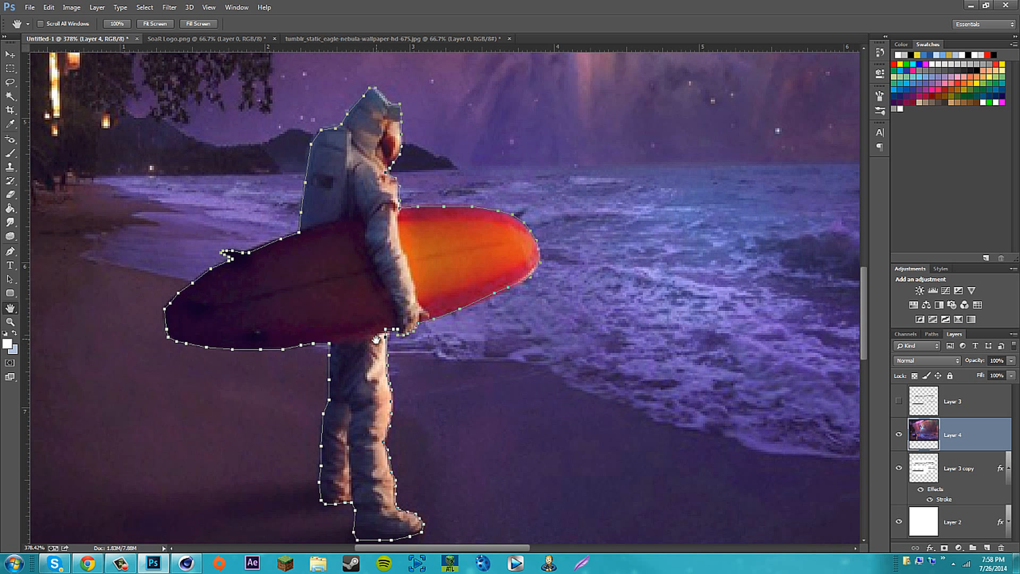
right_click(362, 272)
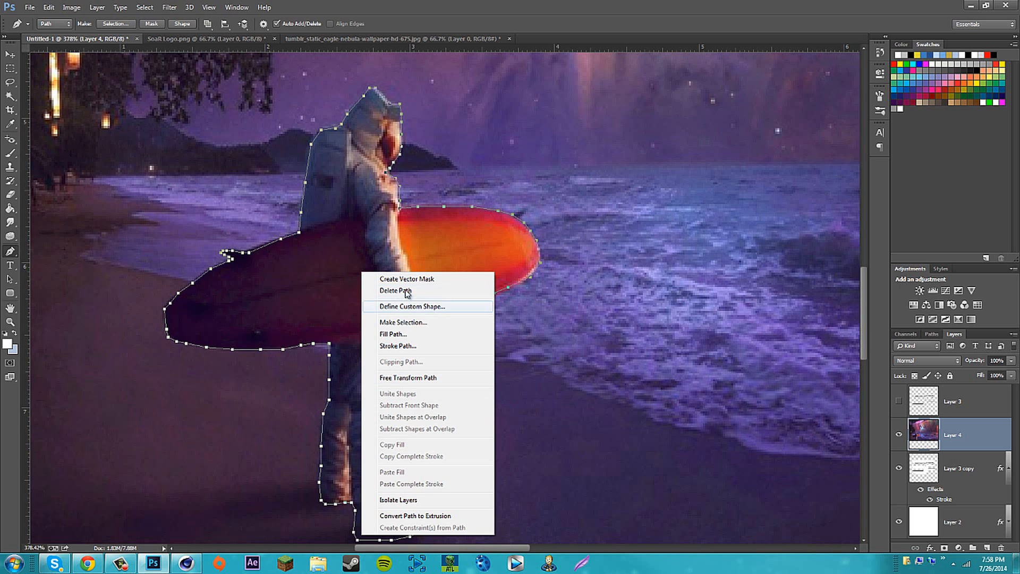
left_click(408, 322)
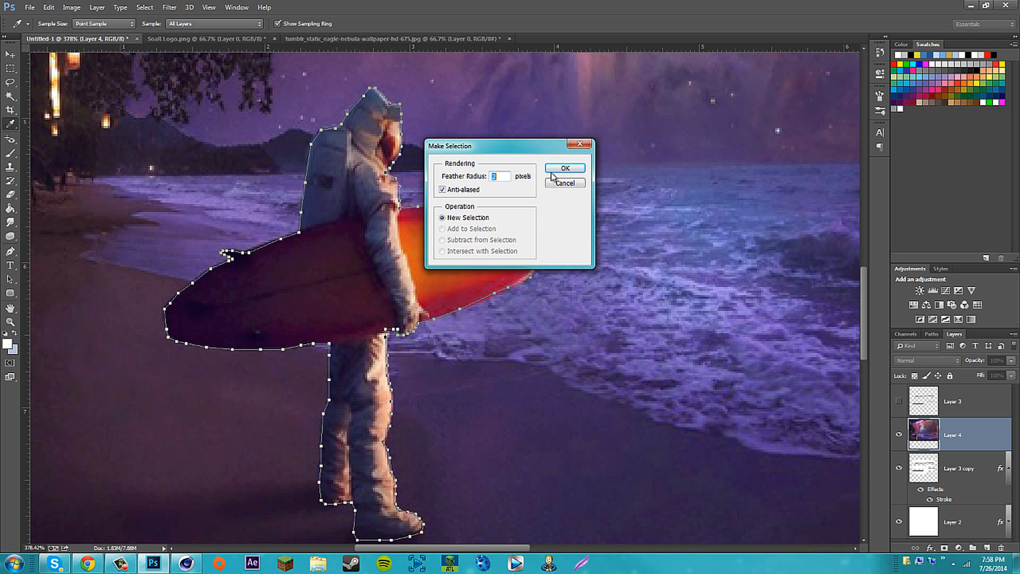
left_click(571, 169)
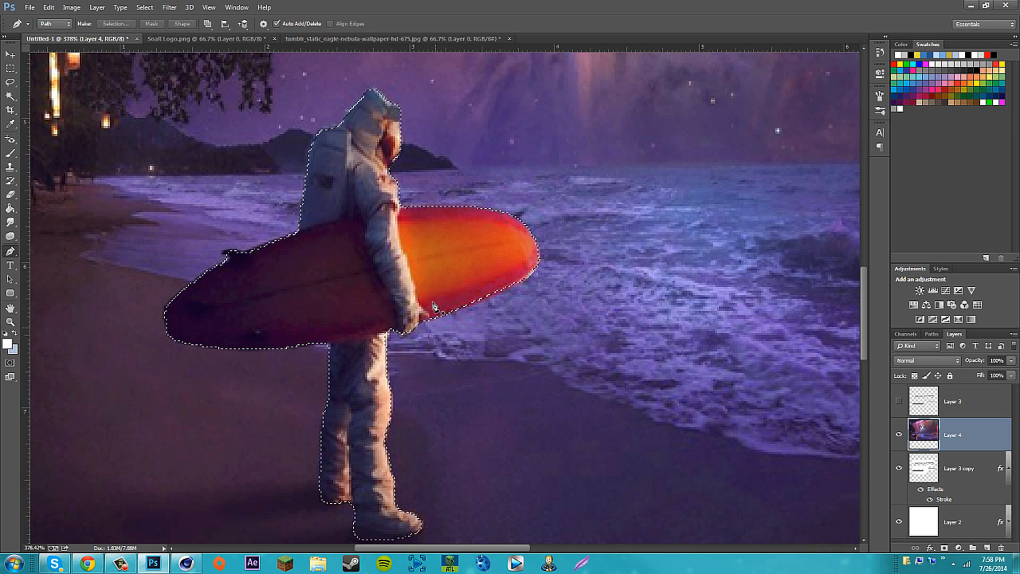
Copy the selected astronaut and surfboard to a new layer and move it above Layer 3.
left_click(9, 54)
mouse_move(407, 276)
left_mouse_down()
mouse_move(472, 263)
mouse_move(430, 228)
mouse_move(433, 262)
mouse_move(408, 276)
mouse_move(535, 277)
mouse_move(420, 271)
mouse_move(379, 287)
mouse_move(391, 283)
left_mouse_up()
key("ctrl+j")
left_click_drag(967, 444, 967, 402)
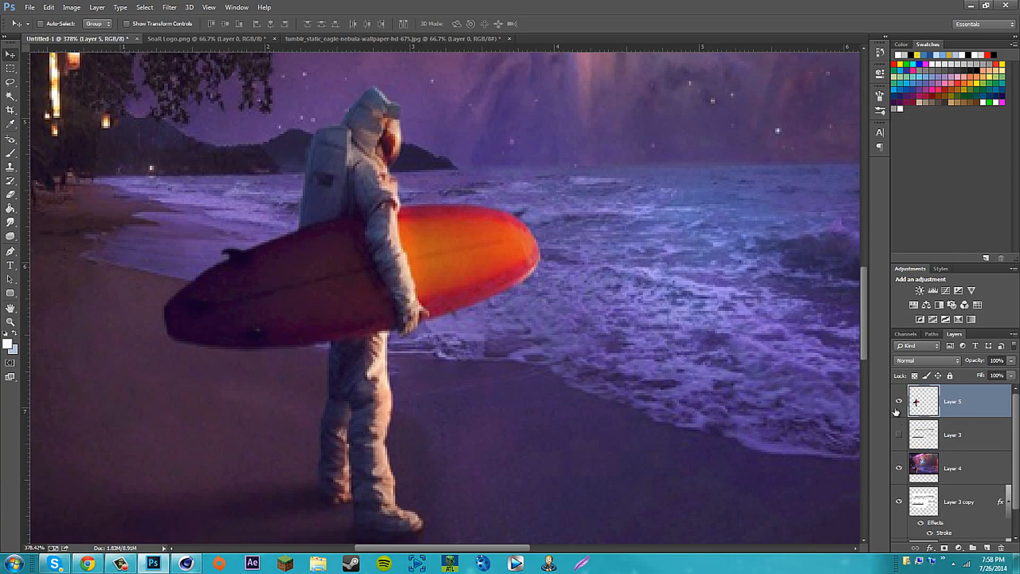
Show Layer 3 and clip the nebula on Layer 4 to Layer 3 copy again.
left_click(898, 434)
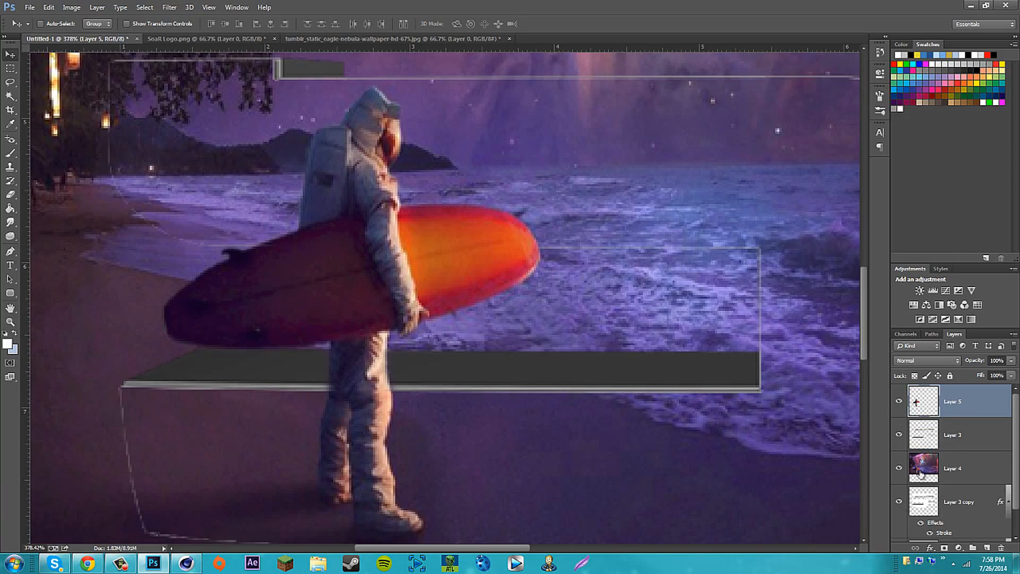
right_click(949, 476)
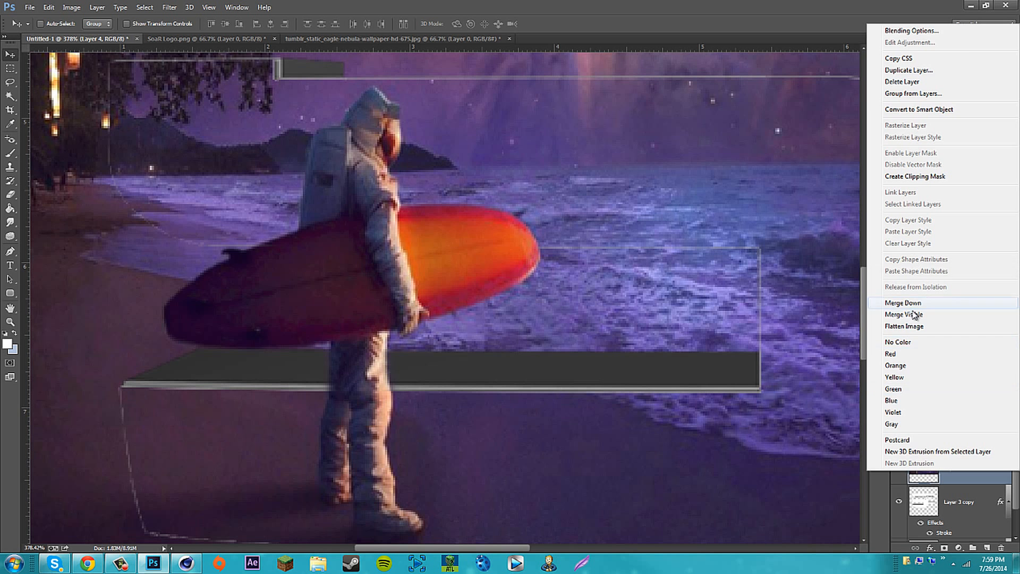
left_click(914, 176)
key("z")
left_click_drag(642, 297, 614, 287)
left_click_drag(558, 266, 580, 271)
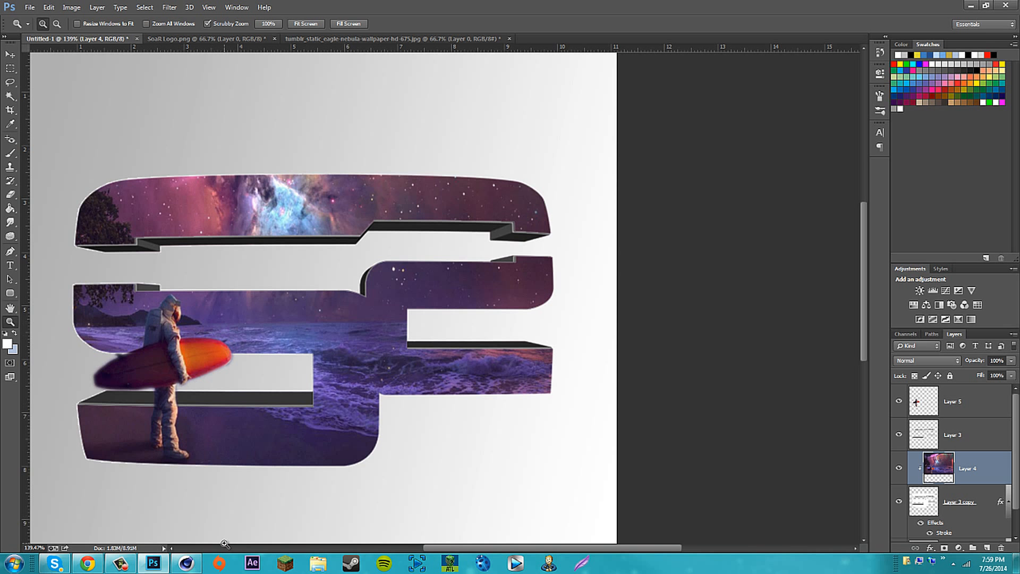
mouse_move(121, 409)
left_mouse_down()
mouse_move(159, 407)
mouse_move(129, 409)
left_mouse_up()
mouse_move(248, 427)
left_mouse_down()
mouse_move(230, 426)
mouse_move(253, 441)
left_mouse_up()
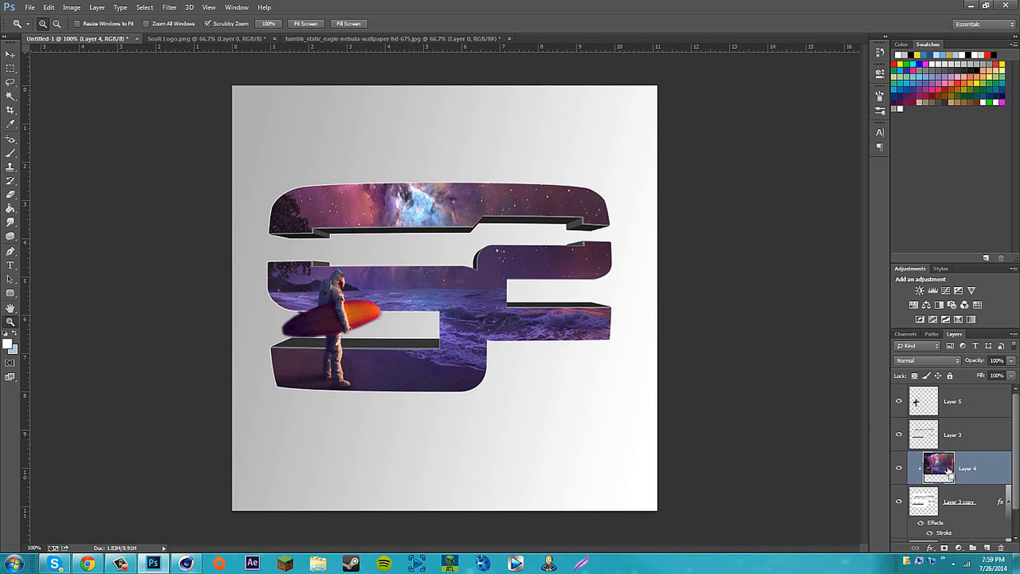
Duplicate Layer 4 and move the unclipped copy between Layer 3 copy and Layer 2.
key("ctrl+v")
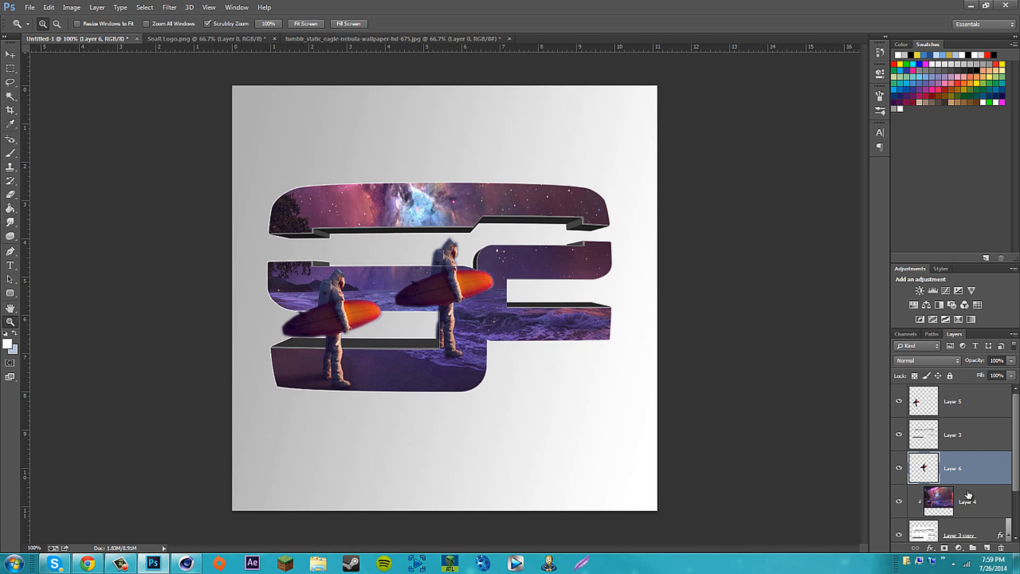
key("ctrl+z")
right_click(975, 472)
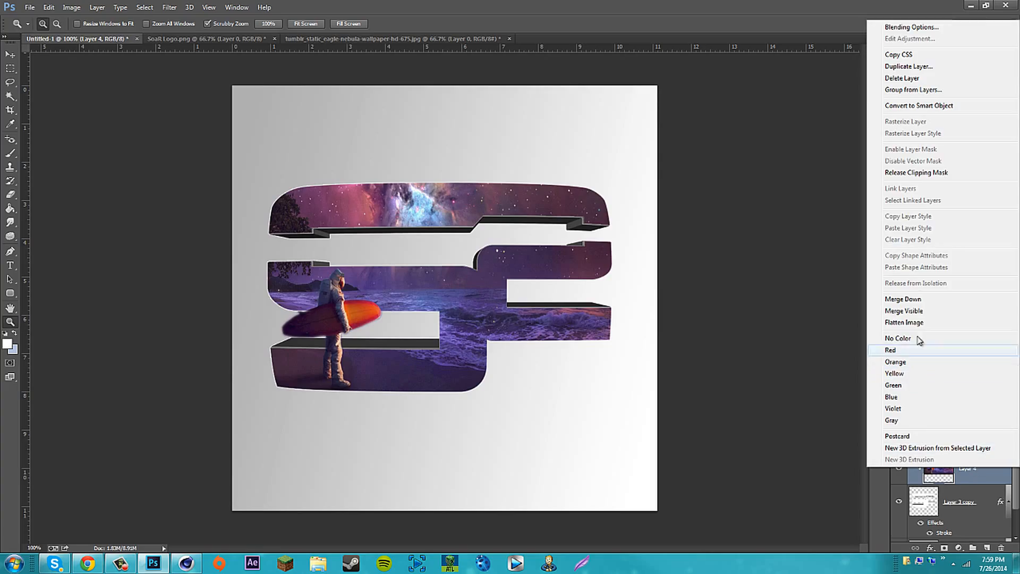
left_click(909, 66)
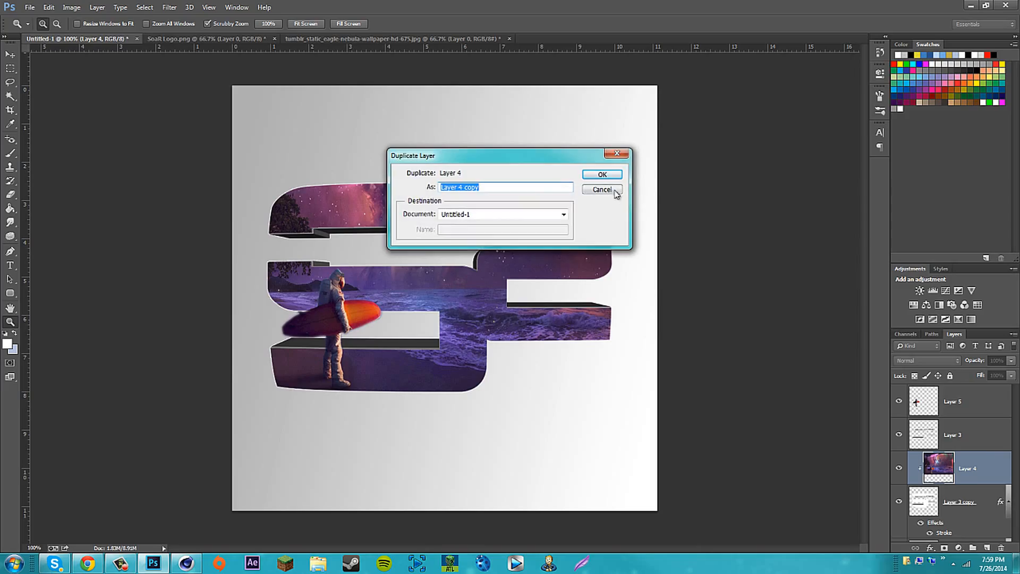
left_click(602, 175)
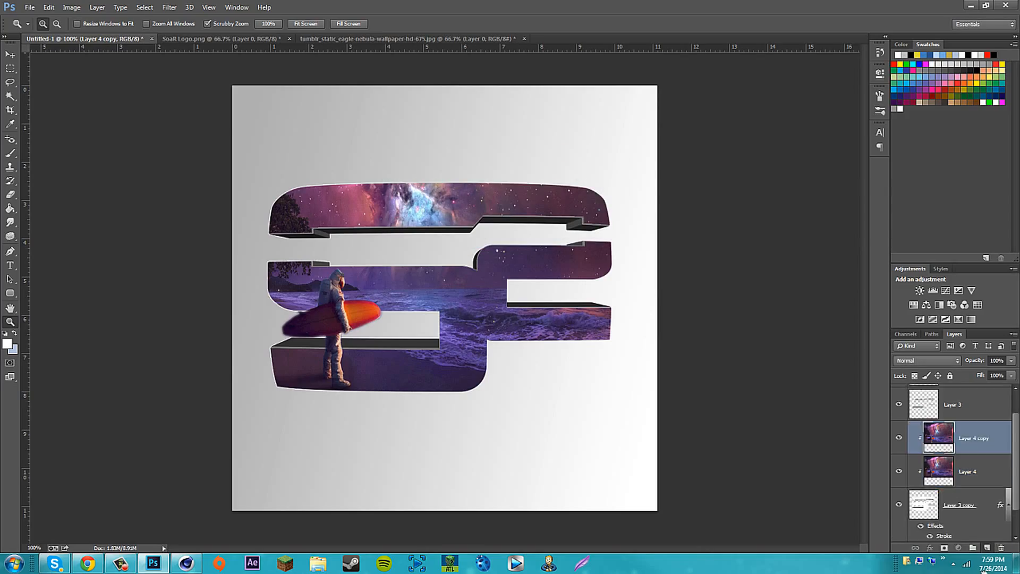
left_click_drag(977, 568, 935, 510)
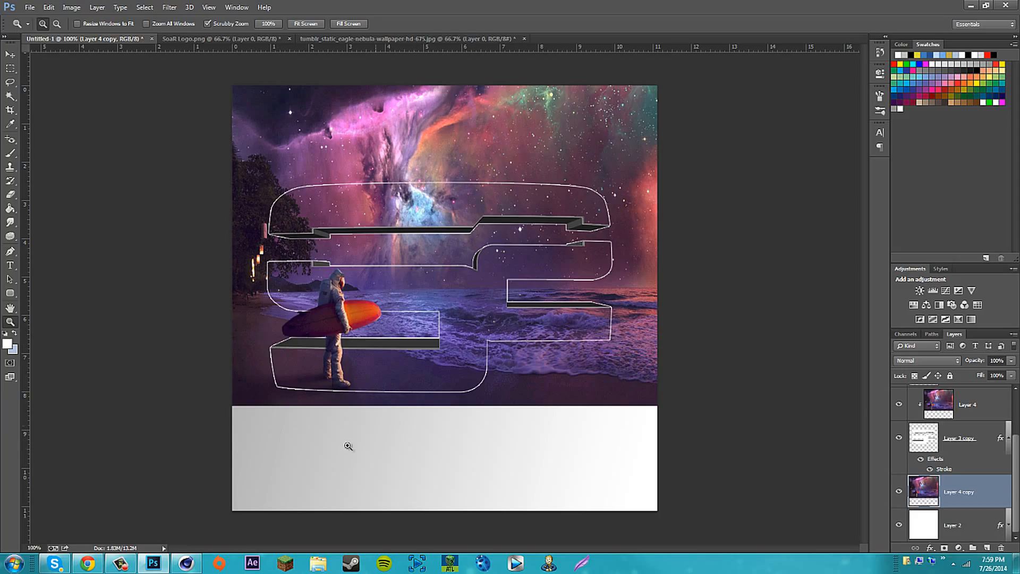
Delete the duplicated nebula layer above Layer 2.
key("ctrl+t")
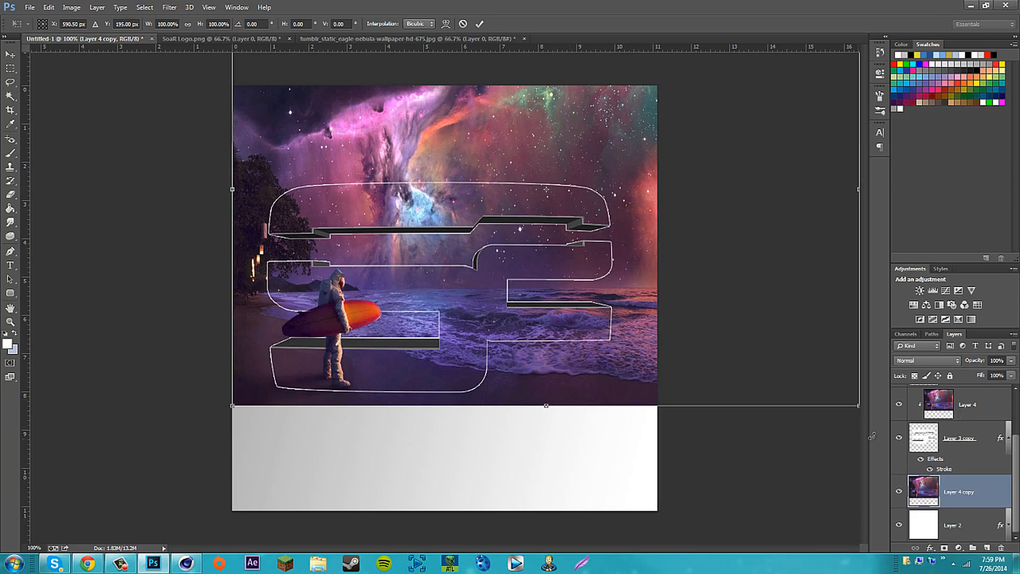
left_click(479, 23)
key("z")
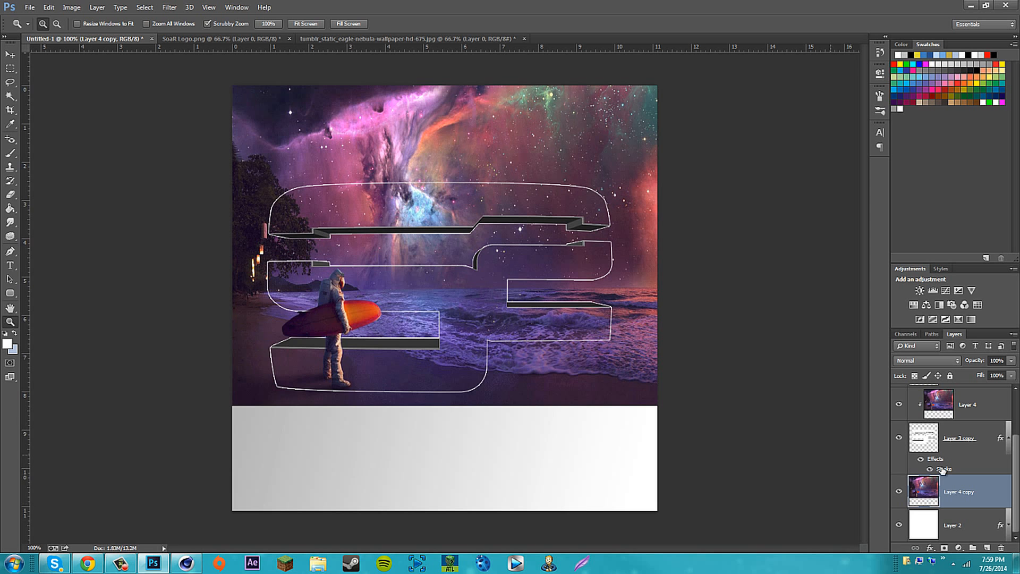
key("Delete")
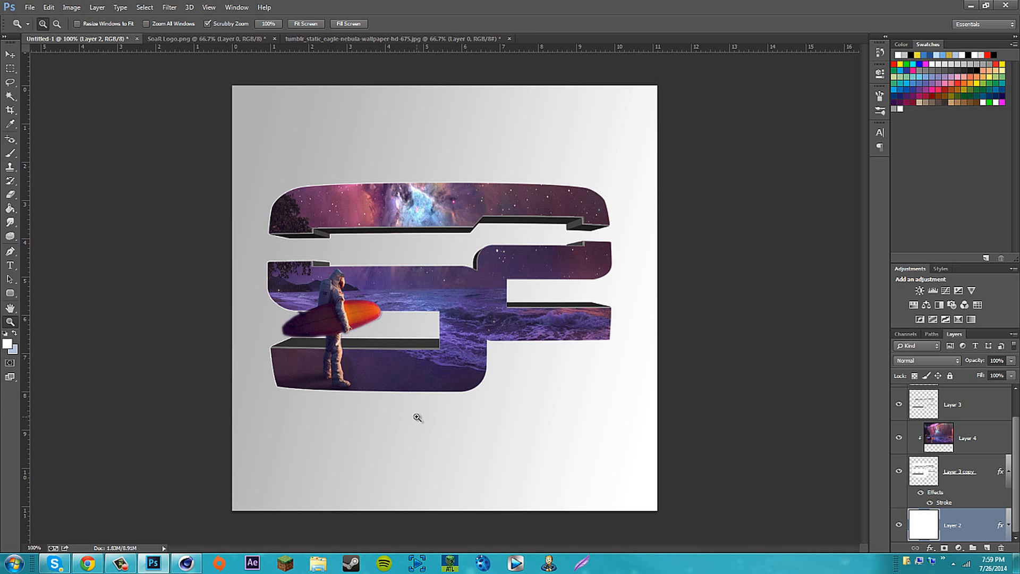
Release Layer 4's clipping mask and hide Layer 3 to expose the full nebula beach image.
mouse_move(388, 309)
left_mouse_down()
mouse_move(431, 311)
mouse_move(384, 308)
left_mouse_up()
left_click(899, 408)
left_click(899, 408)
right_click(974, 436)
left_click(865, 259)
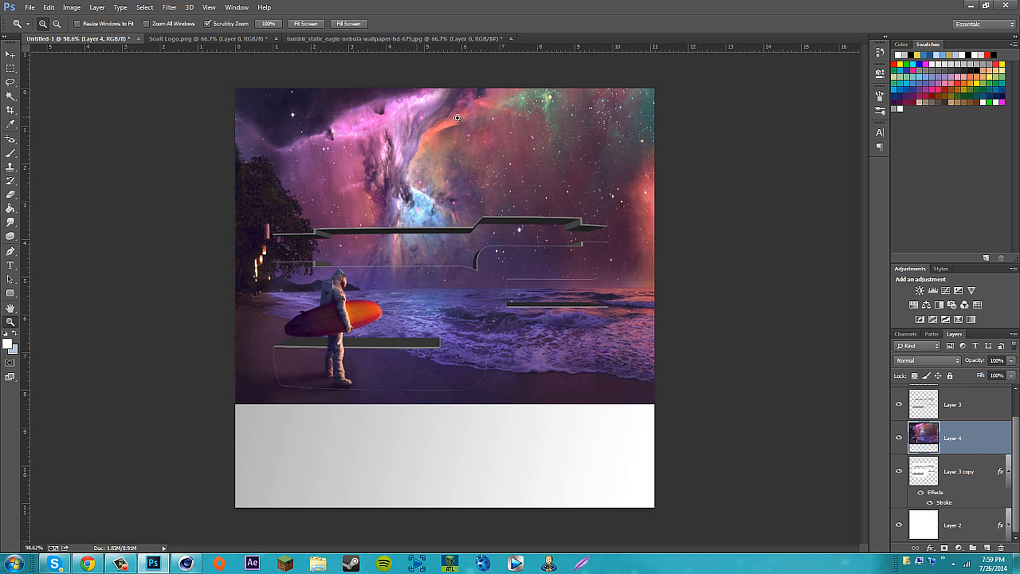
left_click_drag(366, 201, 390, 201)
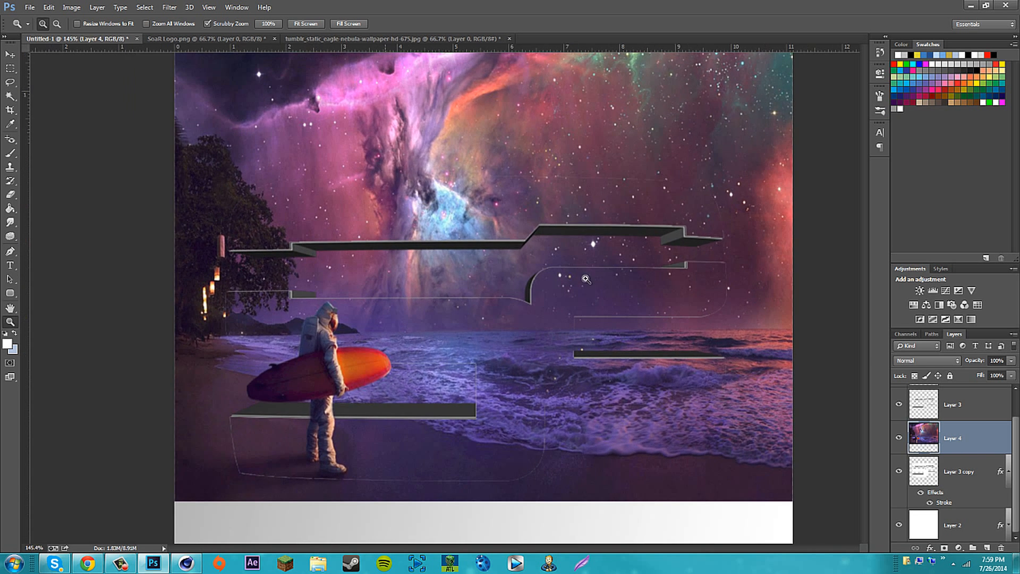
left_click(899, 406)
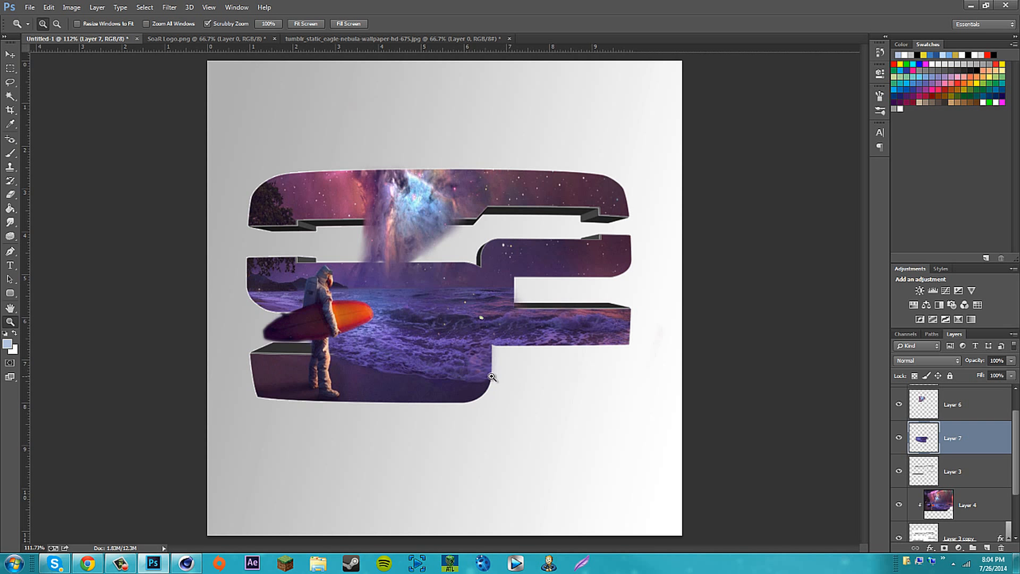
Erase the stray water residue on Layer 7 in the notch at the logo's right side.
left_click_drag(497, 380, 521, 380)
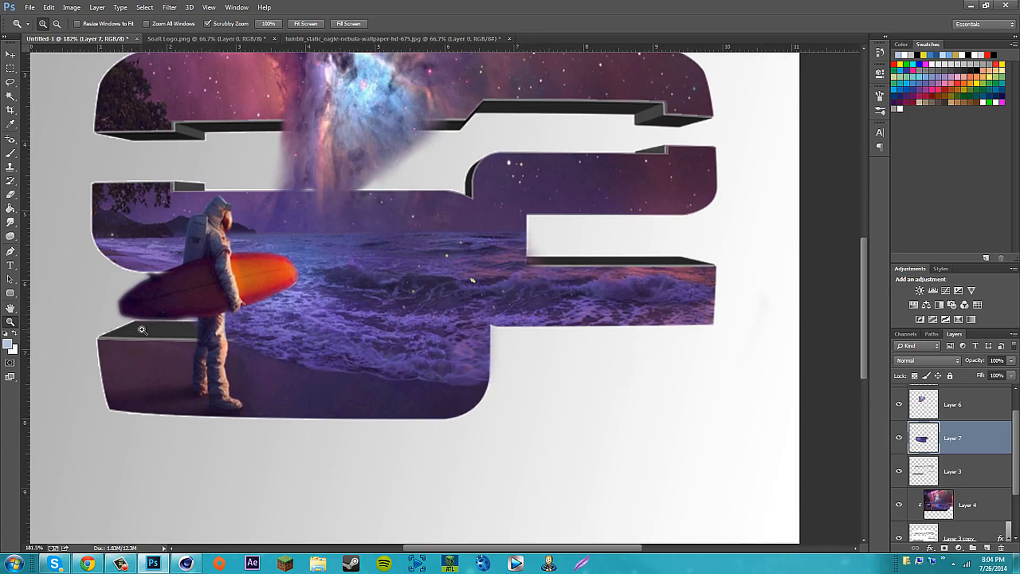
key("e")
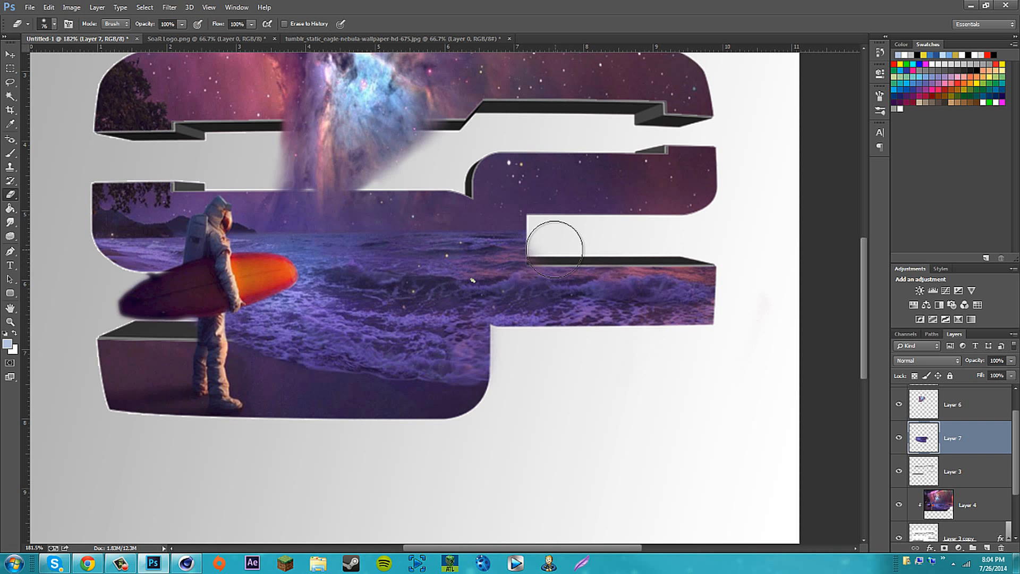
key("z")
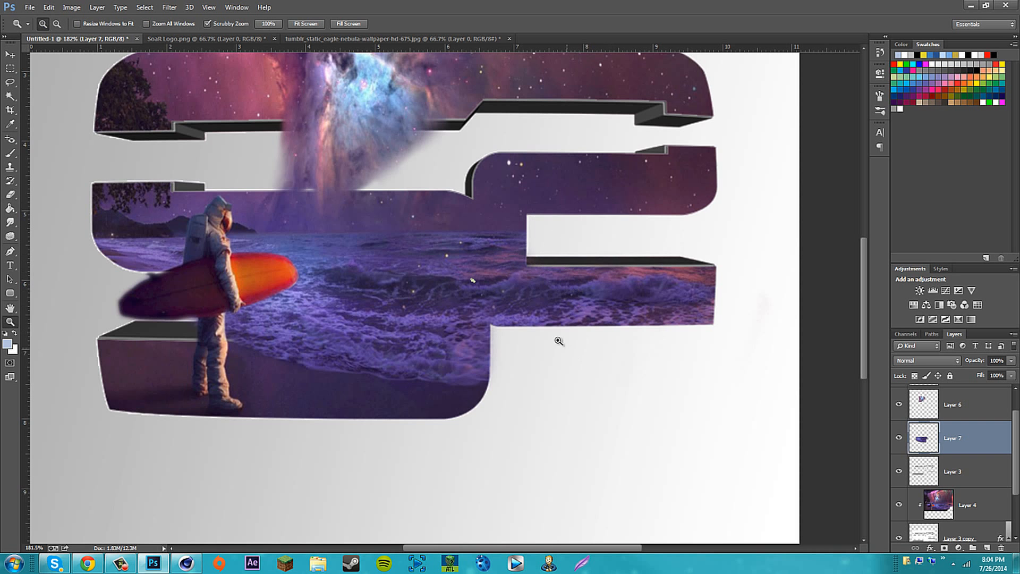
left_click_drag(556, 341, 533, 335)
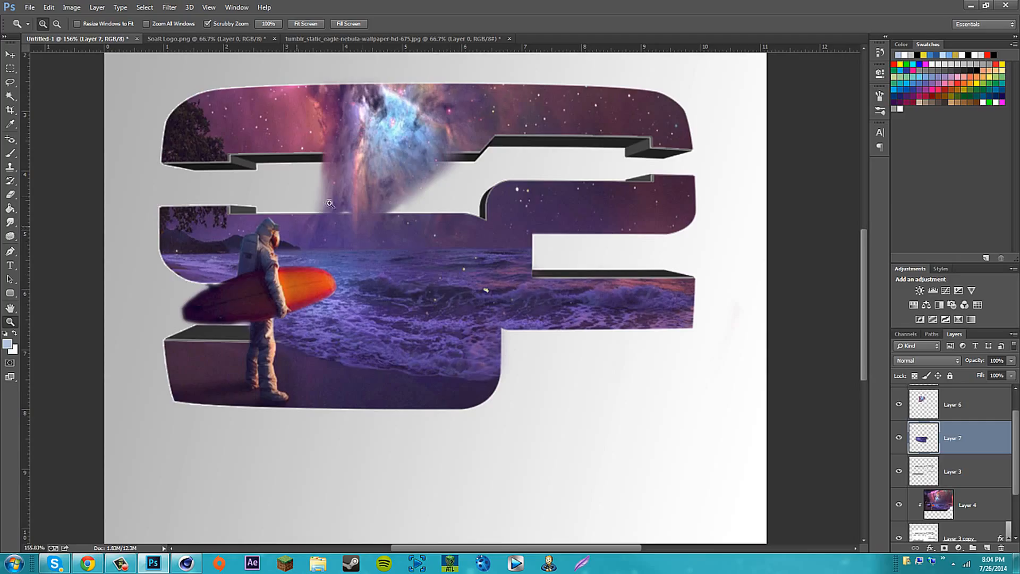
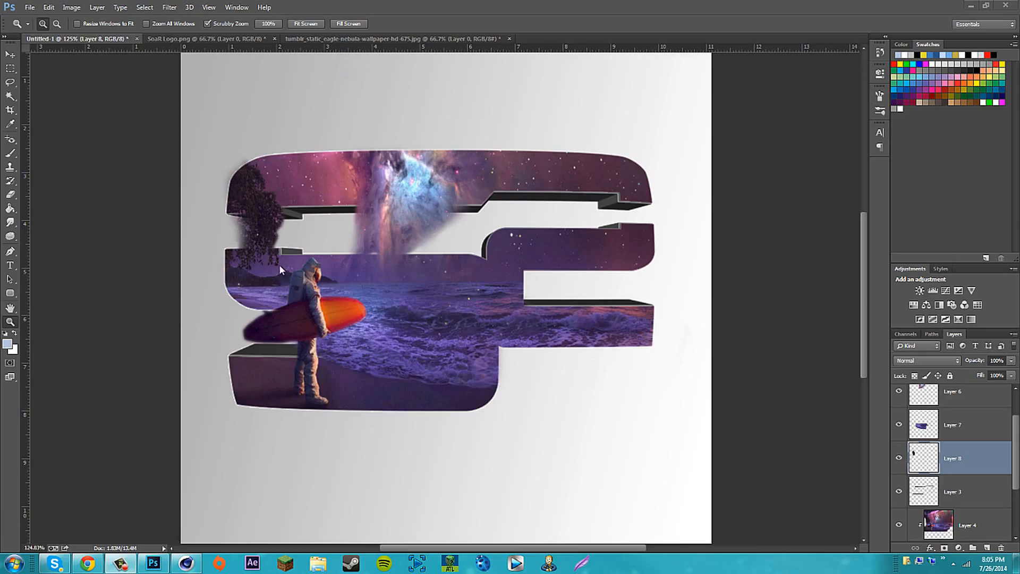
Erase the soft tree overflow on Layer 8 beyond the logo's left edge.
left_click(209, 255)
key("ctrl+z")
key("e")
mouse_move(212, 272)
left_mouse_down()
mouse_move(193, 312)
mouse_move(183, 78)
mouse_move(176, 168)
left_mouse_up()
mouse_move(237, 94)
left_mouse_down()
mouse_move(203, 138)
mouse_move(280, 95)
mouse_move(190, 155)
mouse_move(253, 110)
mouse_move(196, 159)
mouse_move(250, 129)
mouse_move(184, 198)
mouse_move(194, 295)
mouse_move(205, 261)
mouse_move(205, 159)
mouse_move(200, 286)
mouse_move(207, 232)
mouse_move(211, 248)
mouse_move(197, 303)
left_mouse_up()
key("z")
mouse_move(298, 231)
left_mouse_down()
mouse_move(340, 234)
mouse_move(297, 237)
left_mouse_up()
key("ctrl+0")
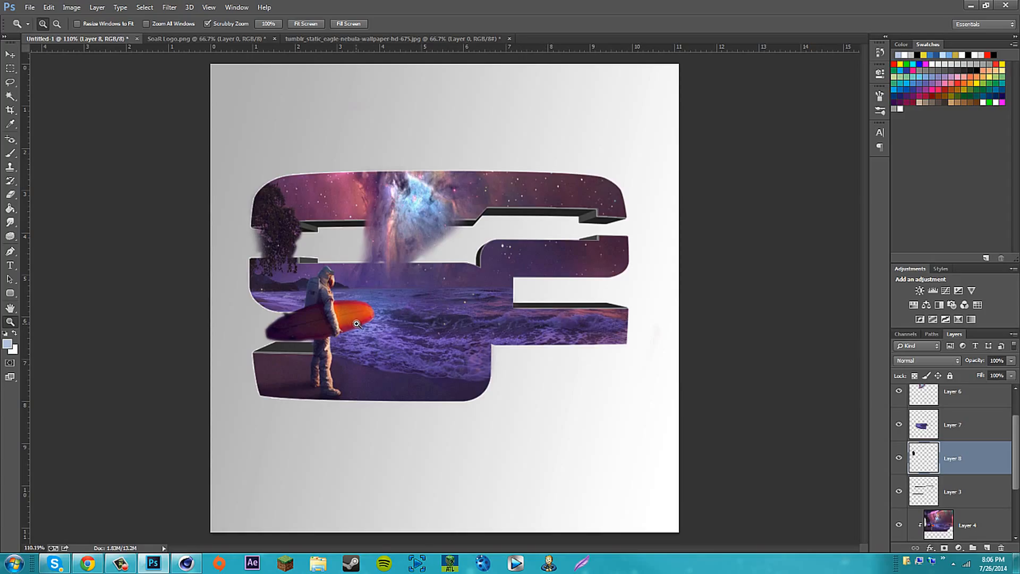
Compare the logo with Layer 7's water extension hidden and shown.
scroll(943, 456, "up", 1)
left_click(898, 457)
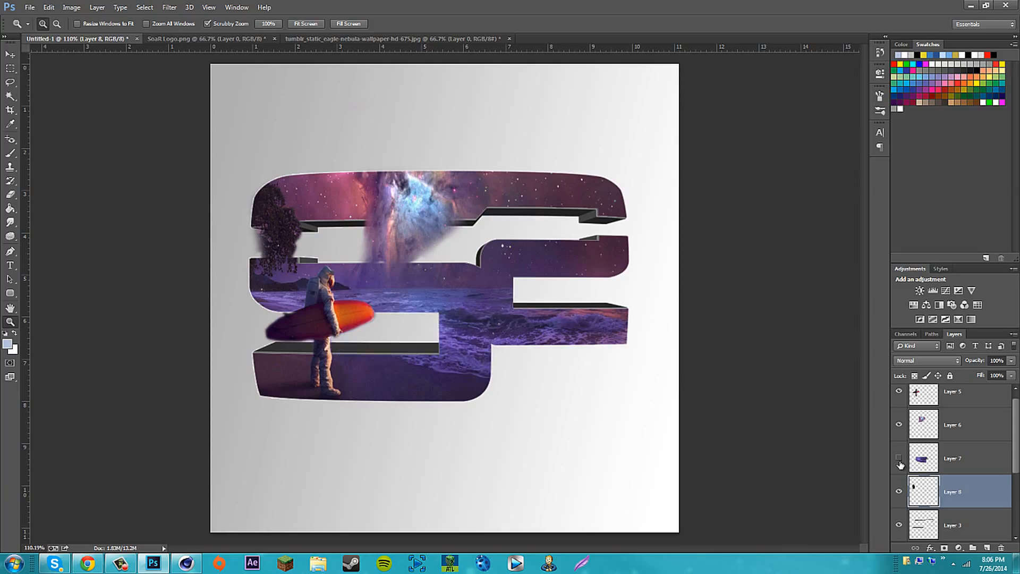
left_click(899, 458)
left_click(899, 457)
left_click(899, 458)
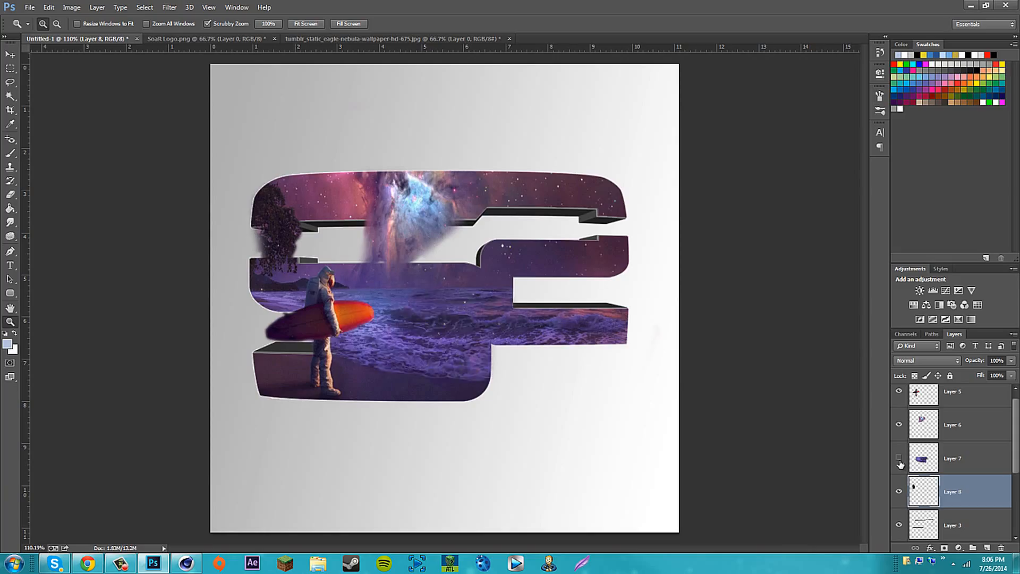
left_click(899, 458)
left_click(899, 458)
left_click(899, 458)
Nudge Layer 7 slightly right and down, and erase its overflow past the logo's lower right edge.
left_click(958, 429)
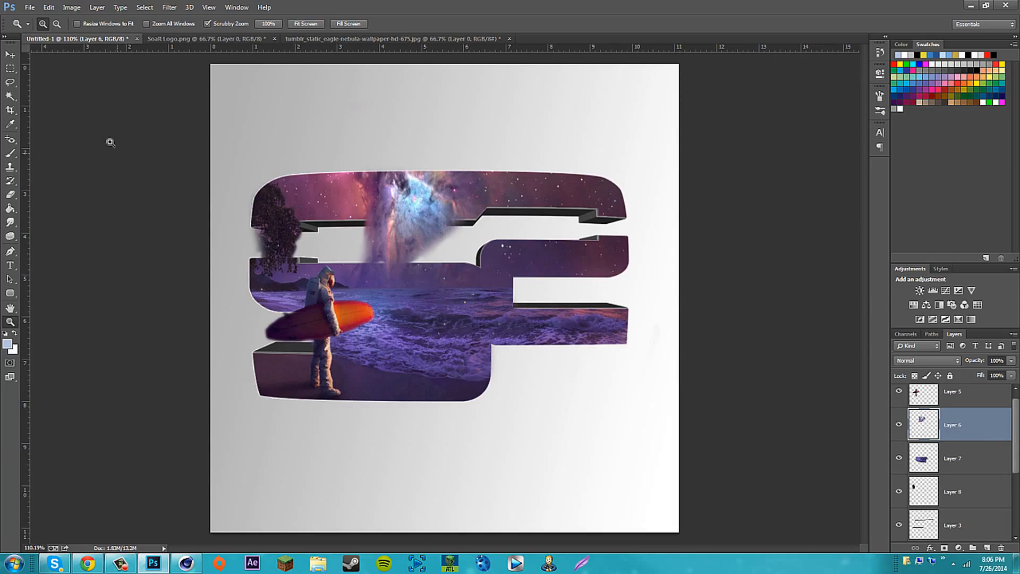
left_click(10, 56)
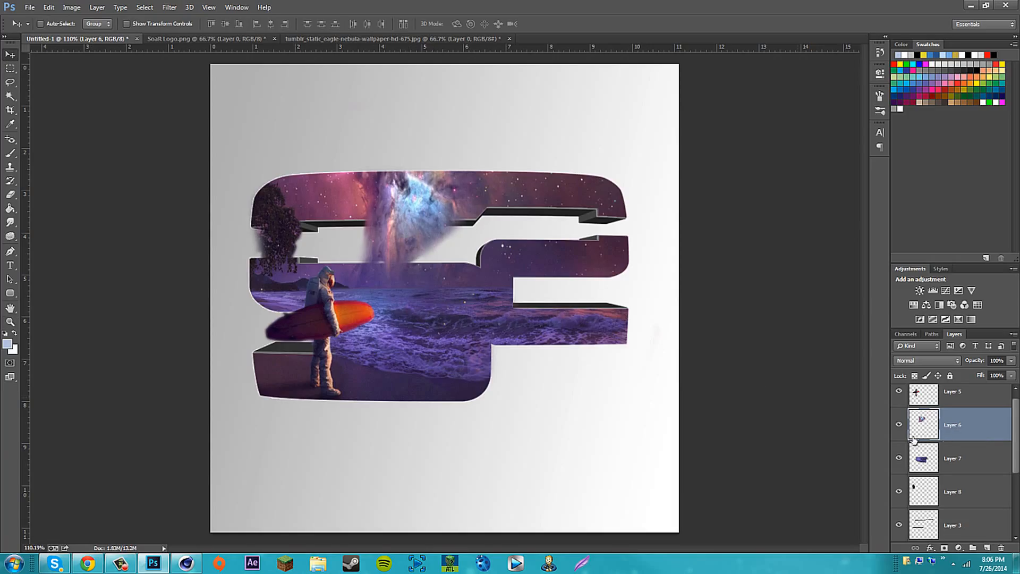
left_click(951, 466)
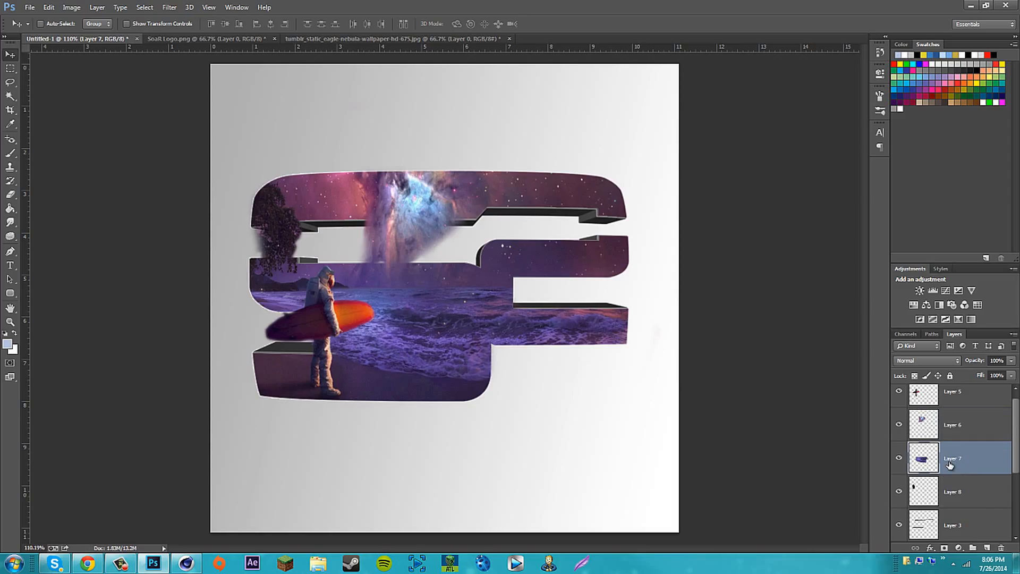
key("shift+Right")
key("Down")
key("Down")
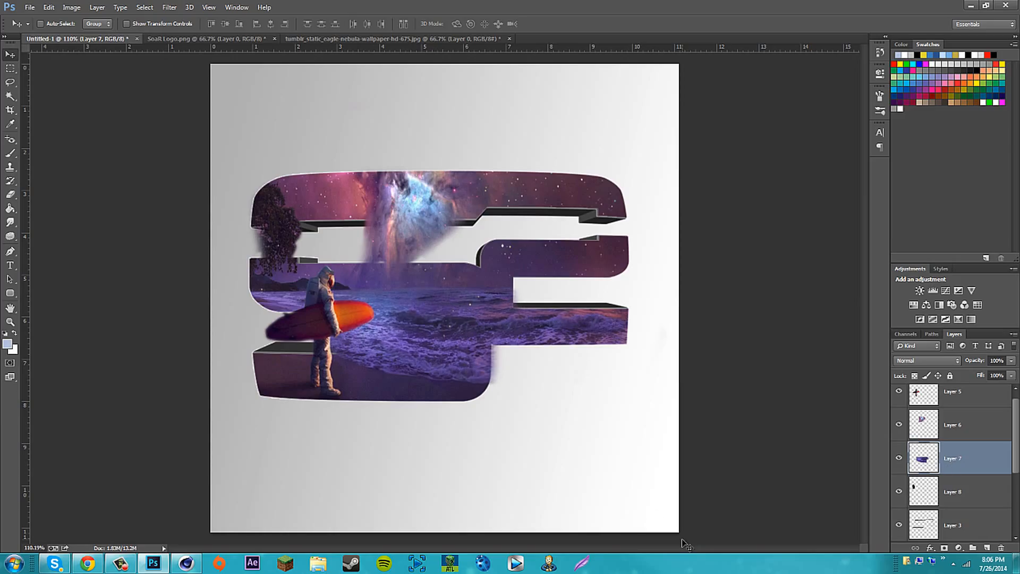
key("e")
mouse_move(508, 398)
left_mouse_down()
mouse_move(508, 359)
mouse_move(506, 384)
left_mouse_up()
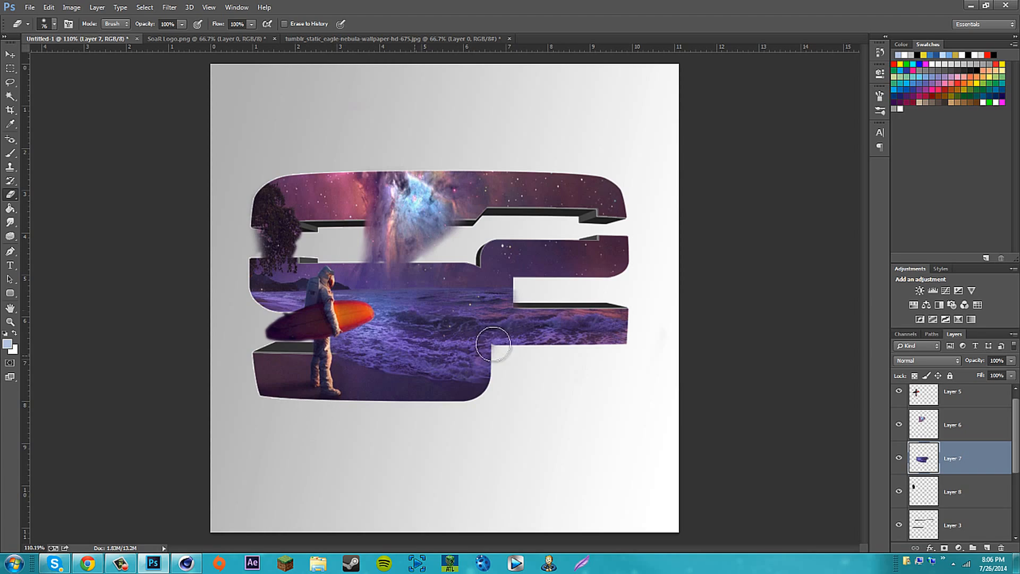
Switch to Chrome and browse the Nebula image results for a second nebula picture.
left_click(87, 563)
scroll(282, 450, "down", 7)
scroll(274, 401, "down", 8)
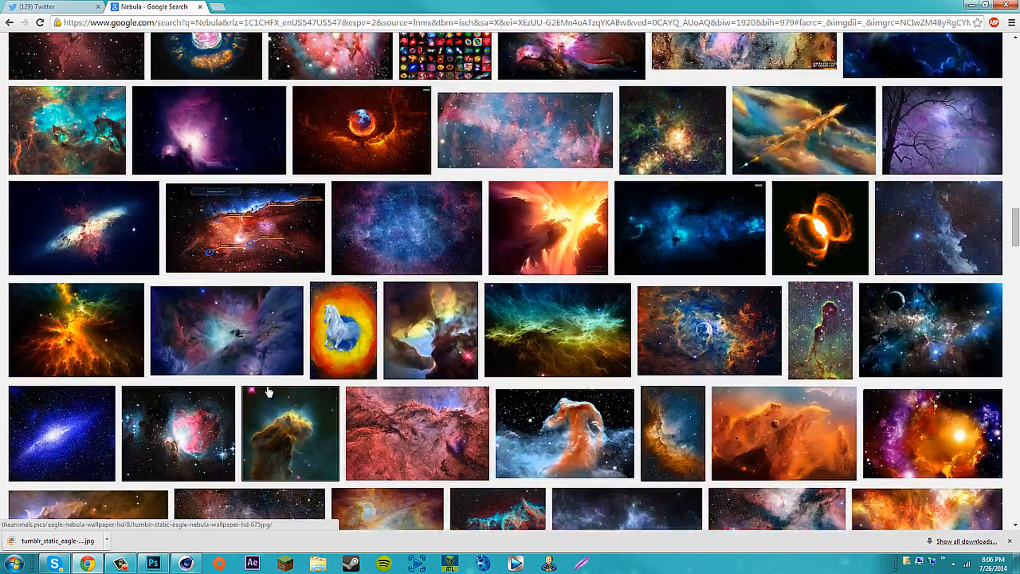
scroll(266, 388, "down", 9)
scroll(262, 384, "down", 10)
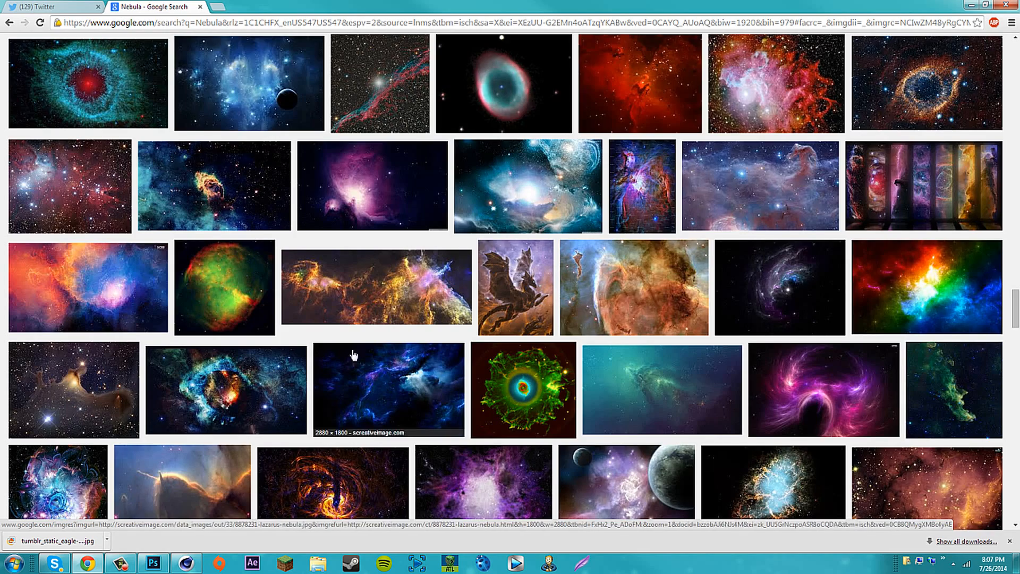
scroll(318, 372, "down", 5)
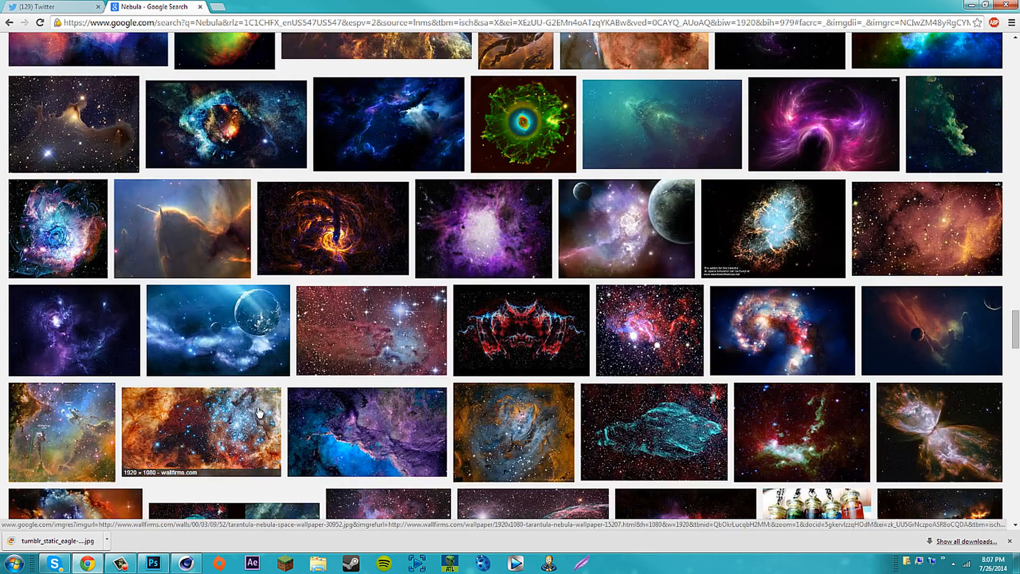
scroll(259, 413, "down", 9)
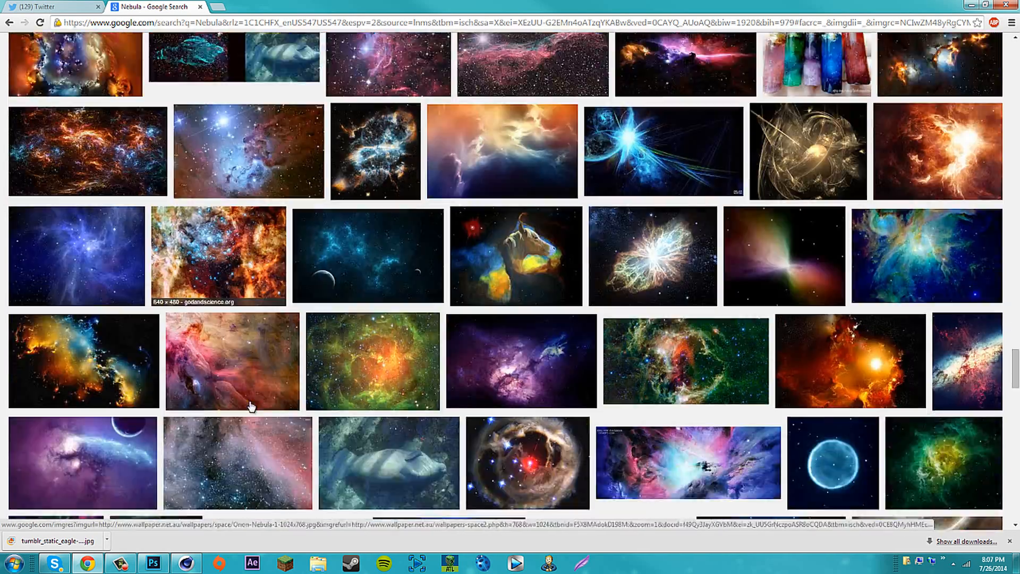
scroll(251, 406, "down", 7)
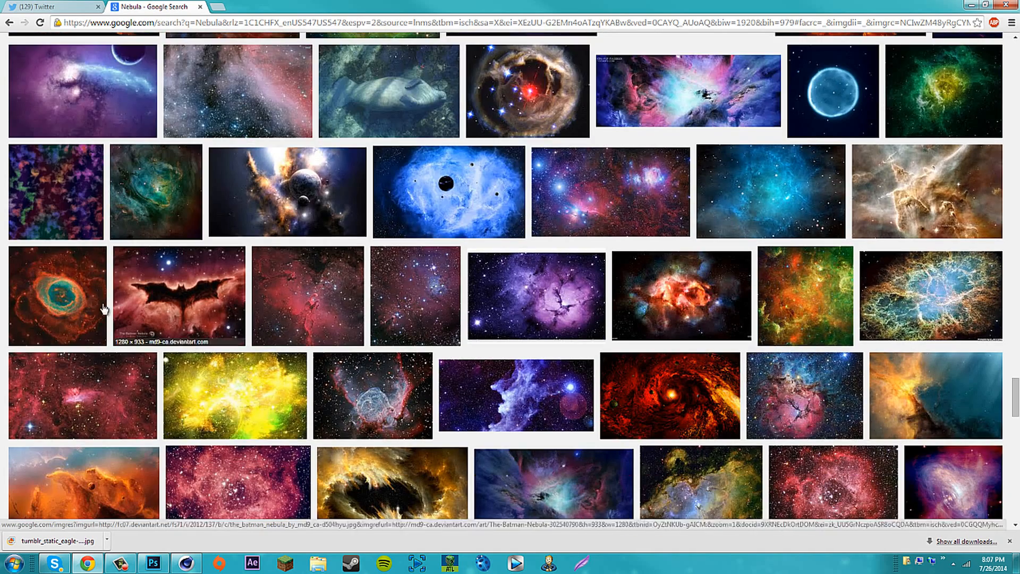
scroll(104, 313, "down", 7)
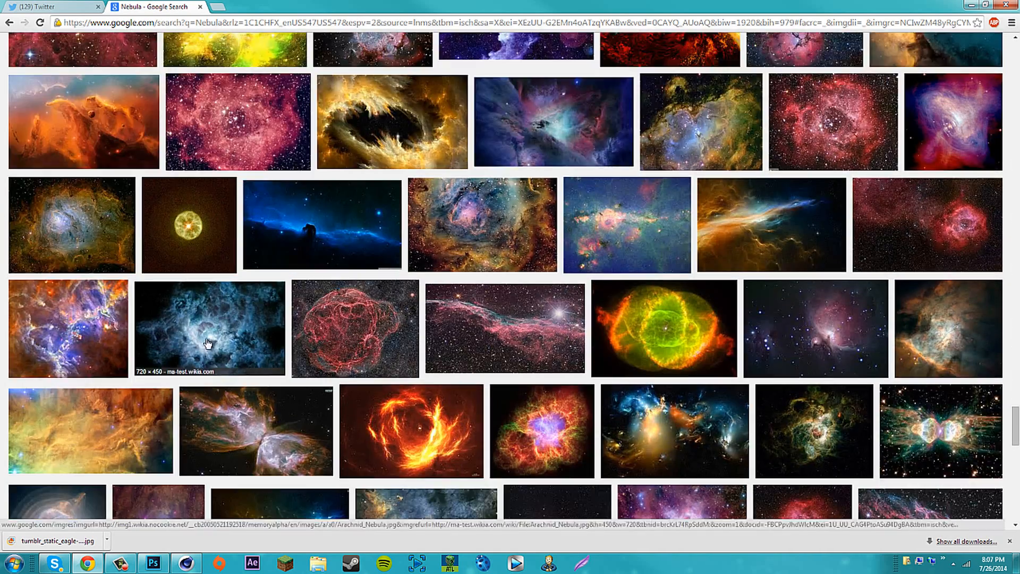
scroll(207, 344, "down", 3)
scroll(701, 424, "down", 4)
scroll(328, 372, "down", 4)
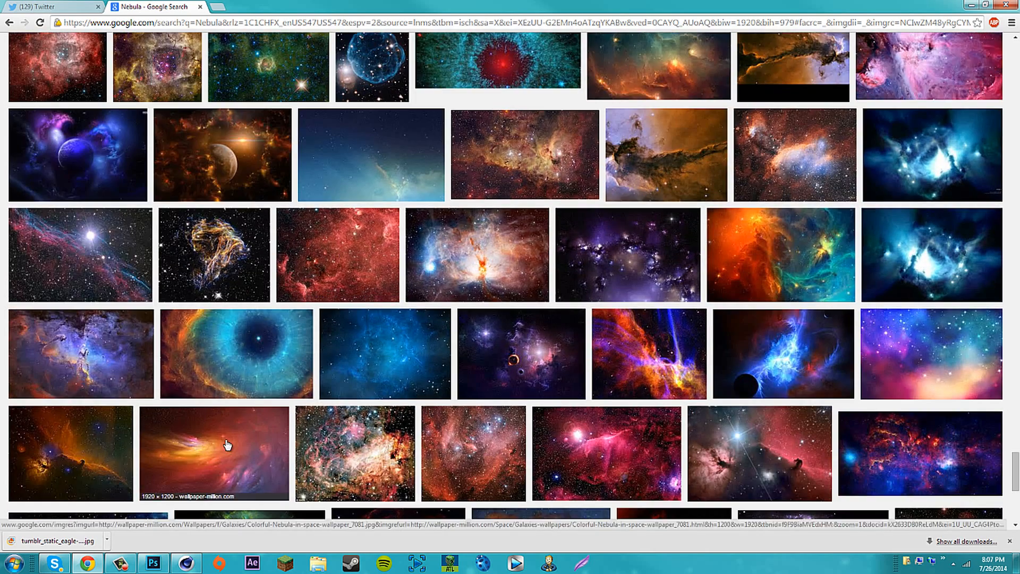
Preview the 1920 × 1200 "Colorful Nebula in space wallpaper" result and save the image.
left_click(227, 445)
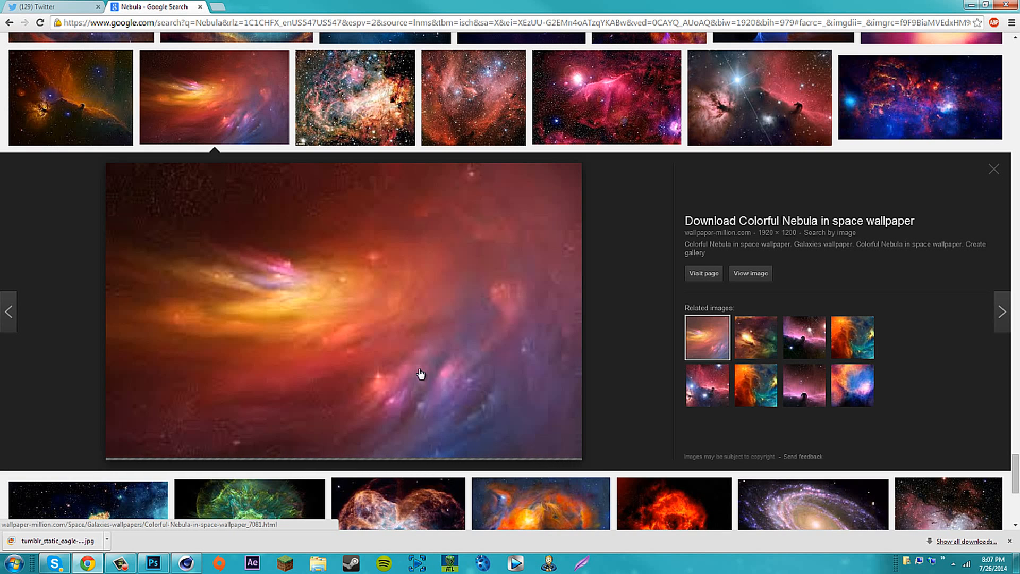
right_click(418, 369)
left_click(474, 444)
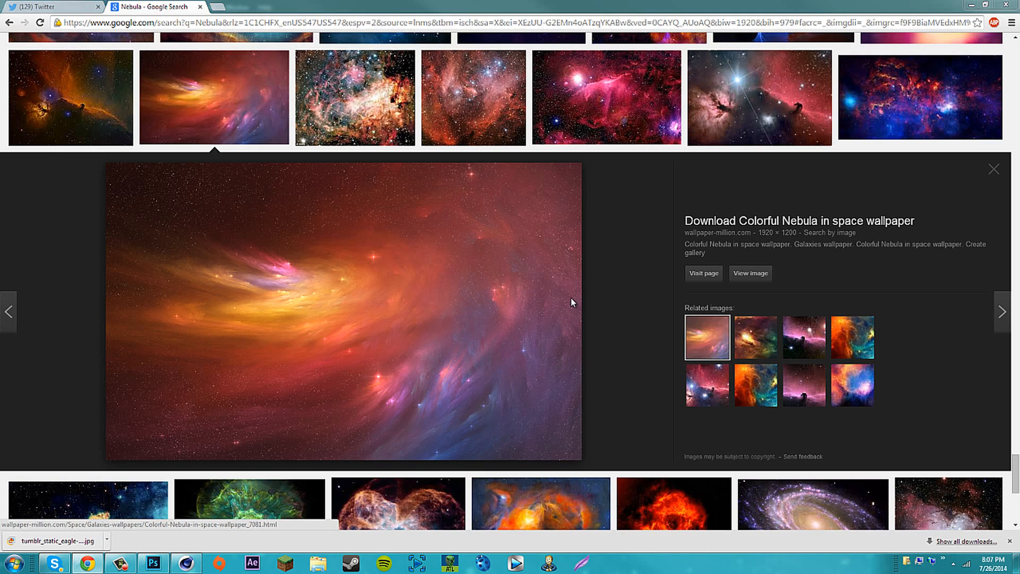
left_click(420, 269)
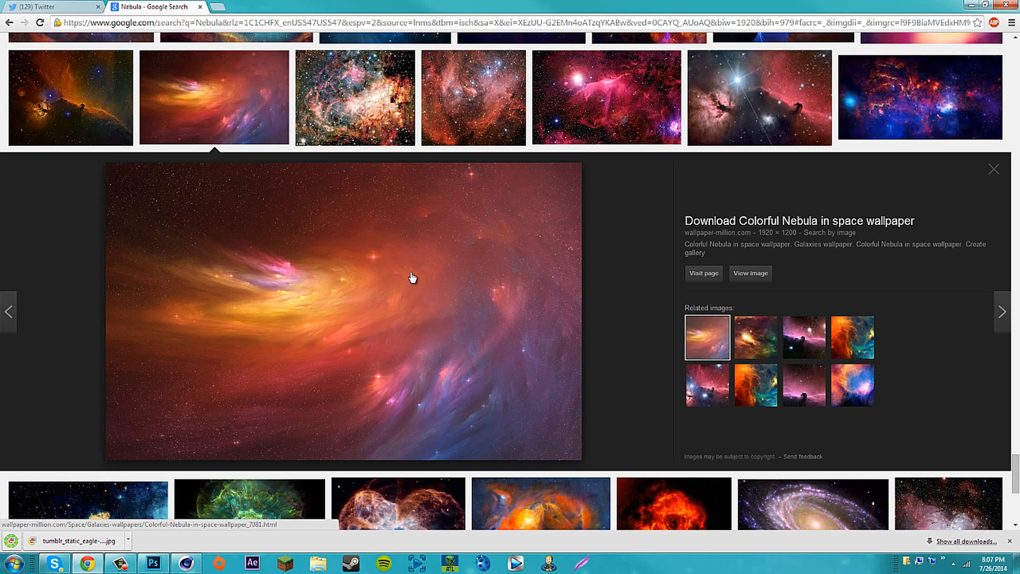
Switch to Photoshop and hide Layer 7's water extension in the avatar document.
left_click(154, 567)
left_click(29, 7)
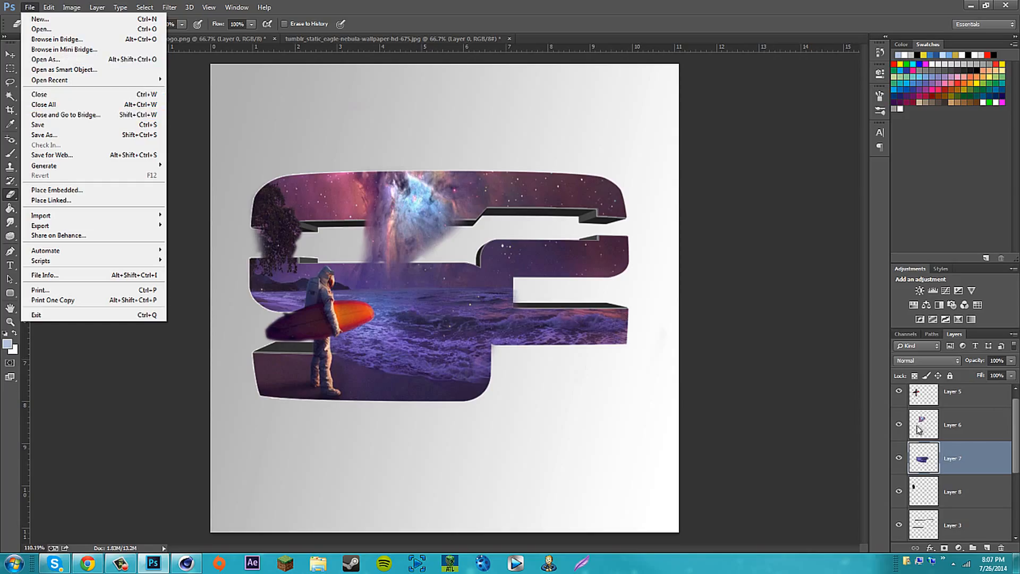
left_click(899, 459)
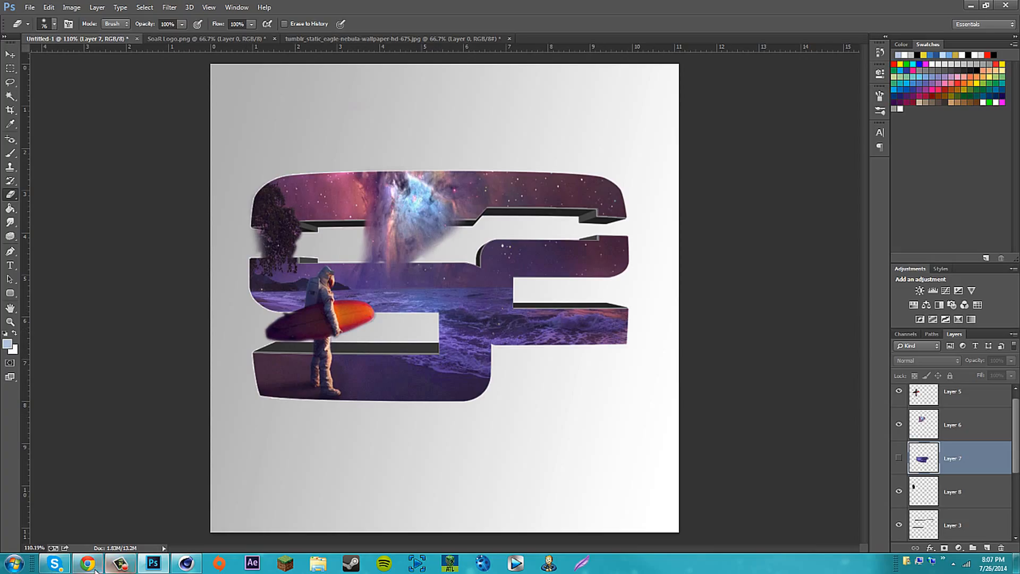
Check the Colorful Nebula image download in Chrome and return to Photoshop.
mouse_move(95, 570)
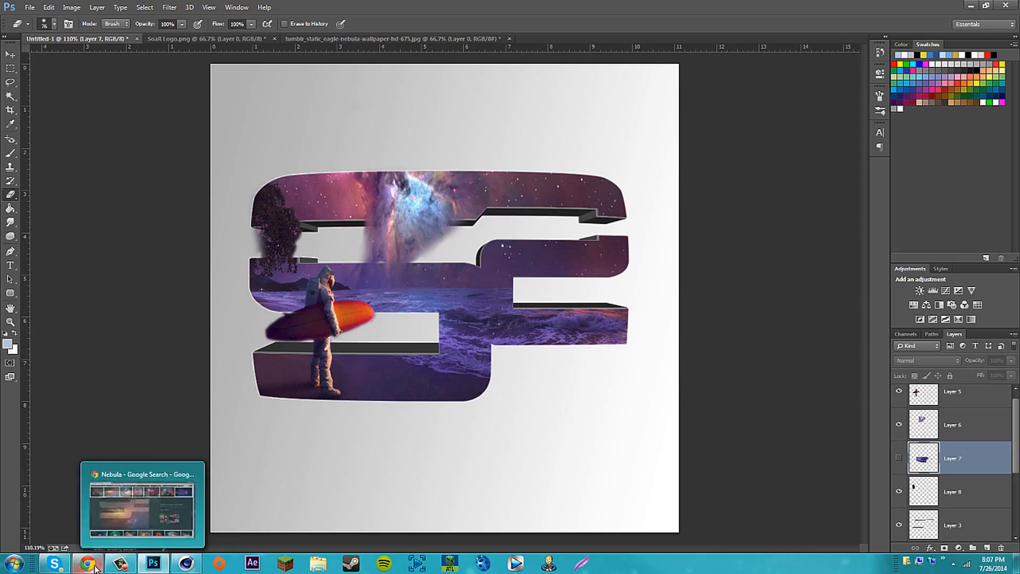
left_click(97, 566)
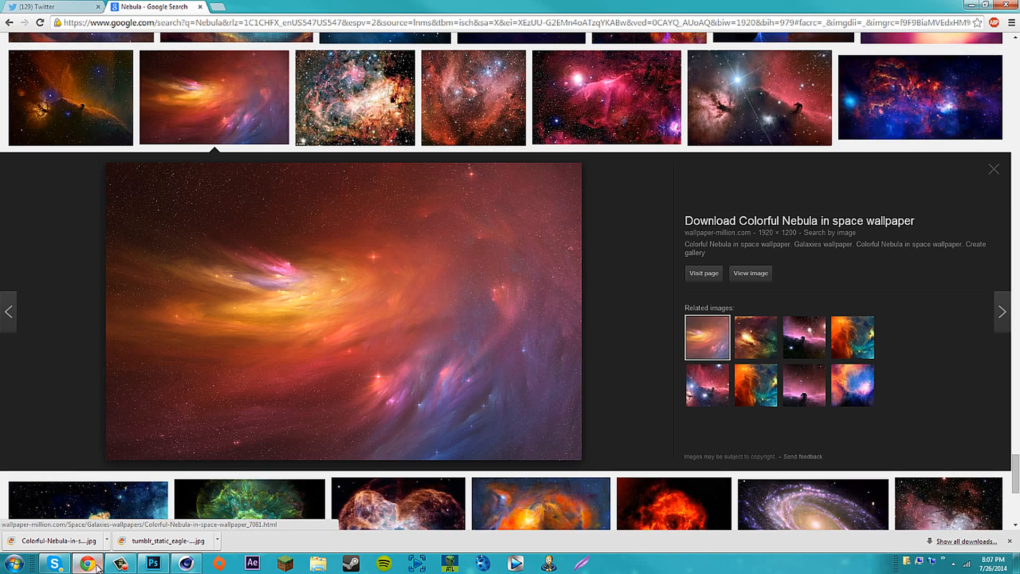
left_click(96, 566)
Open the tumblr_static_eagle-nebula-wallpaper-hd-675 image from the Desktop.
left_click(29, 7)
left_click(43, 30)
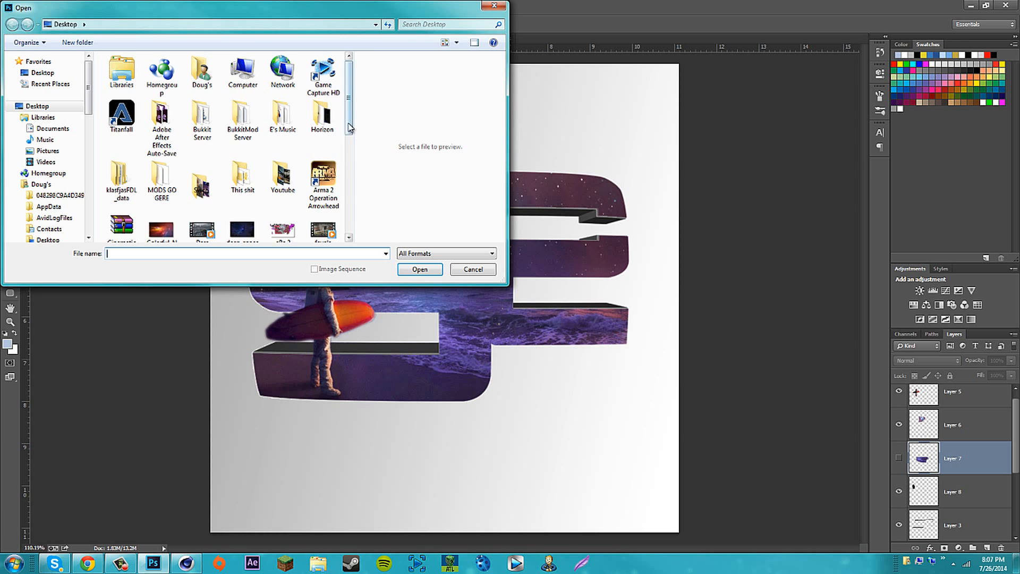
left_click_drag(349, 128, 349, 228)
left_click(179, 222)
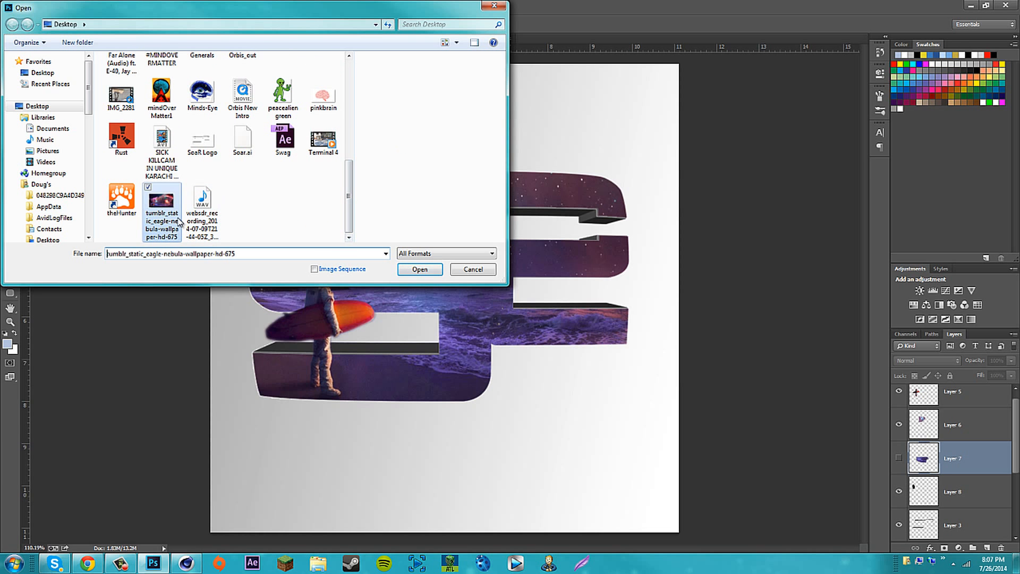
double_click(178, 220)
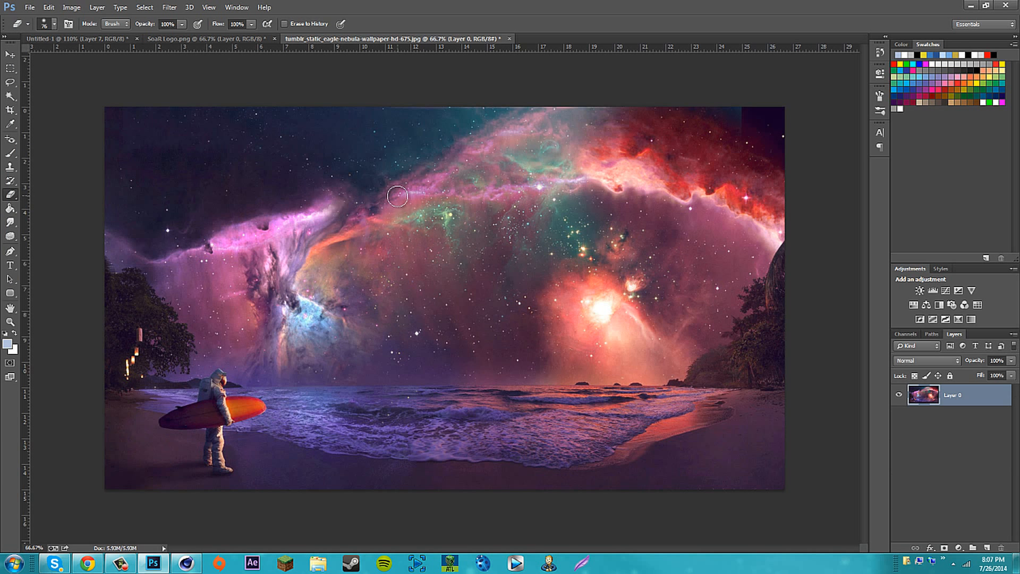
Copy the nebula beach image into the avatar document and place its layer directly beneath the Layer 3 copy logo layer.
left_click(10, 55)
left_click_drag(453, 266, 479, 279)
left_click_drag(968, 472, 964, 549)
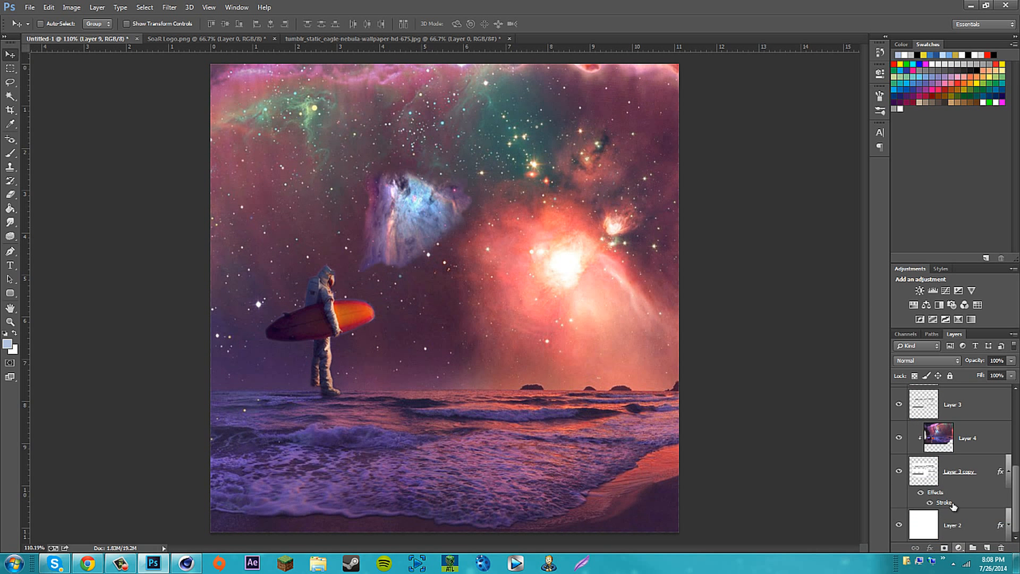
scroll(952, 420, "up", 3)
left_click_drag(952, 406, 962, 509)
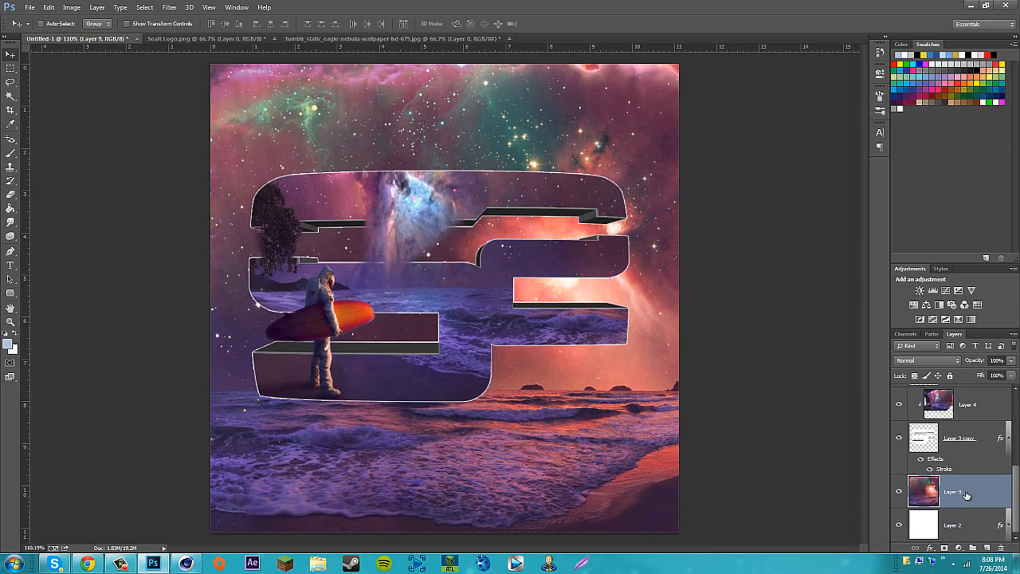
Reduce Layer 9's opacity to 65% and reposition the image so its astronaut sits in the canvas's lower left corner.
left_click(1011, 360)
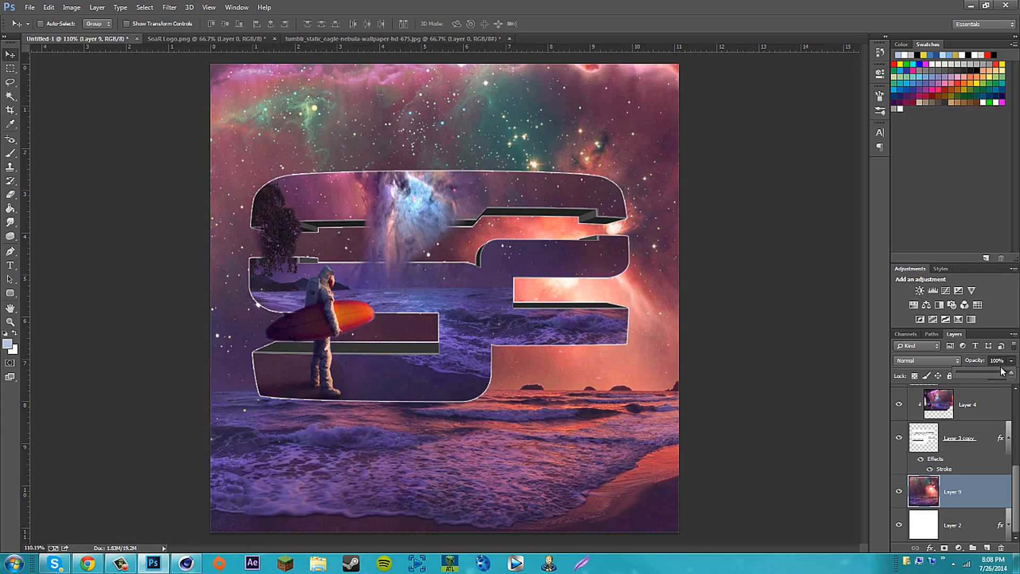
left_click_drag(980, 376, 989, 376)
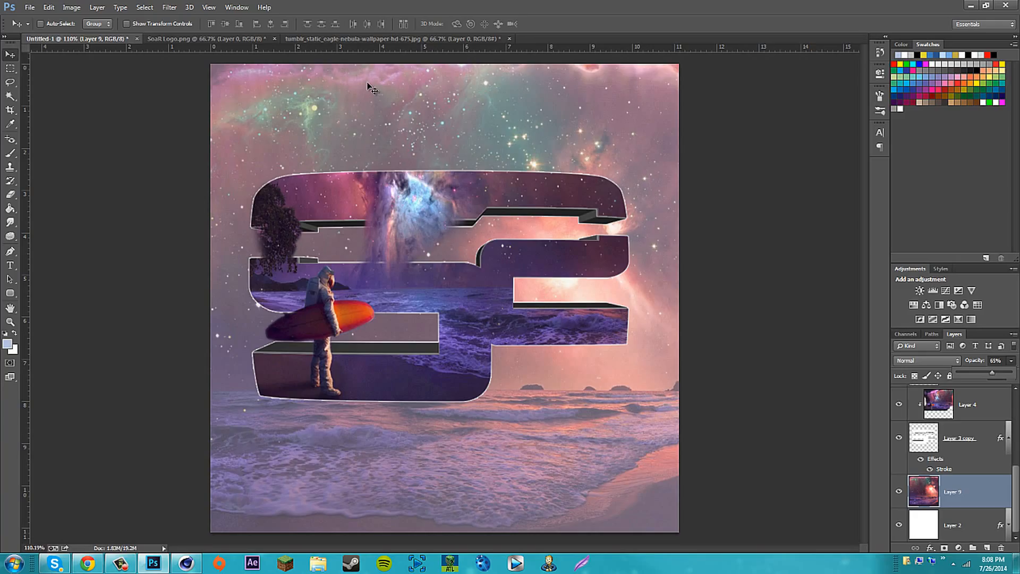
left_click(10, 54)
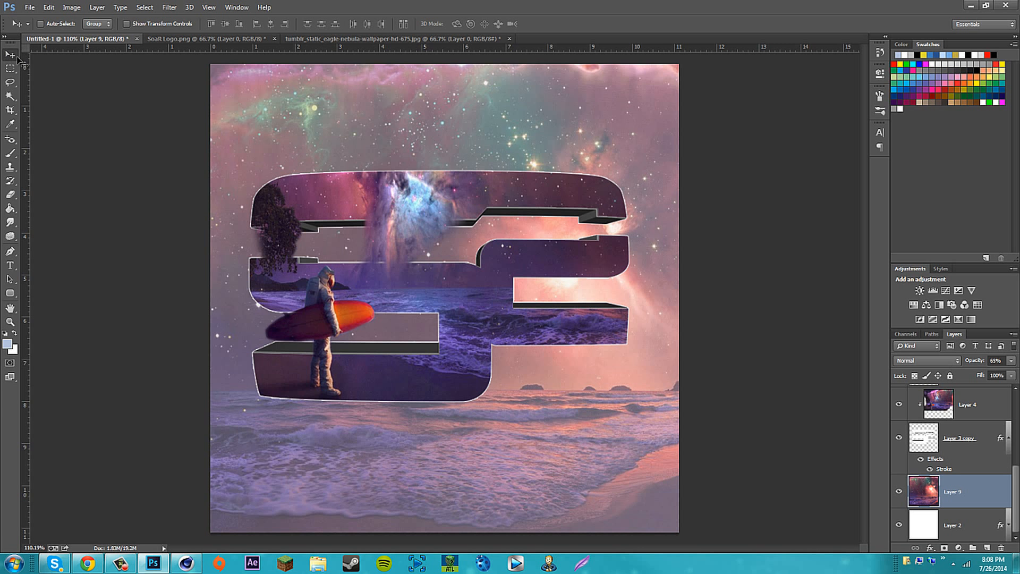
left_click_drag(464, 140, 372, 426)
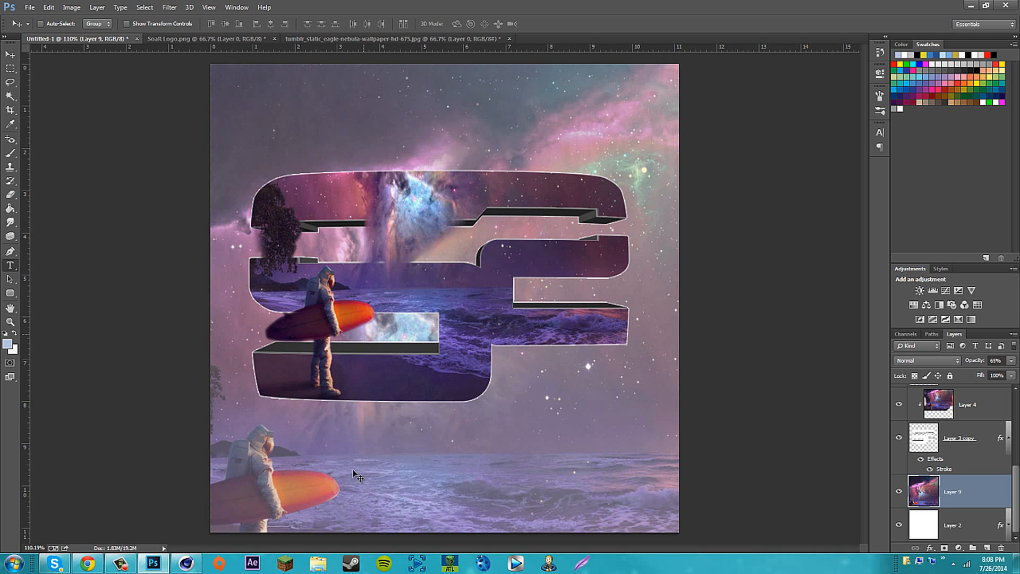
Look up the avatar recipient's profile summary on Twitter in Chrome, and return to Photoshop.
left_click(88, 565)
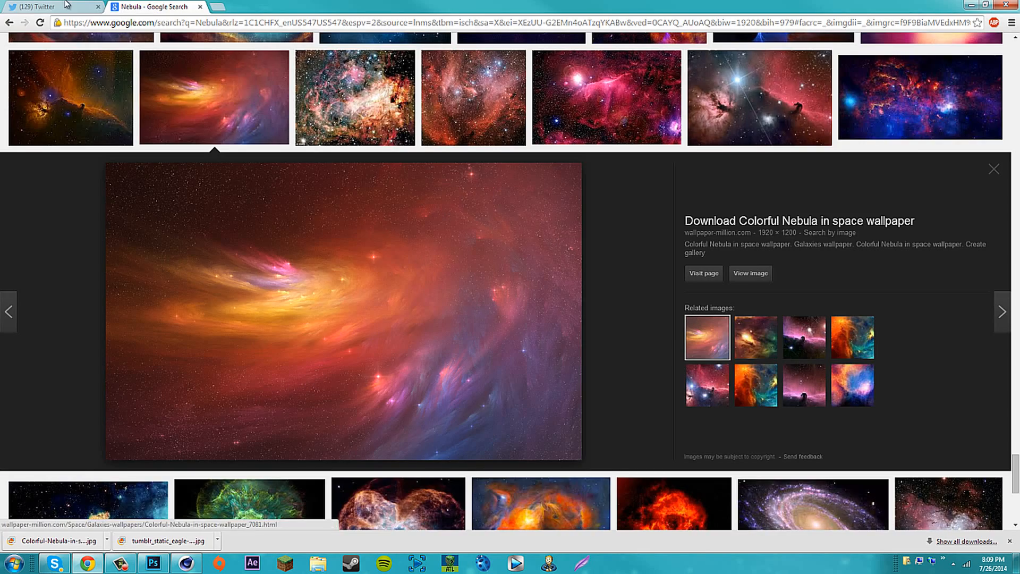
left_click(67, 6)
scroll(478, 197, "up", 9)
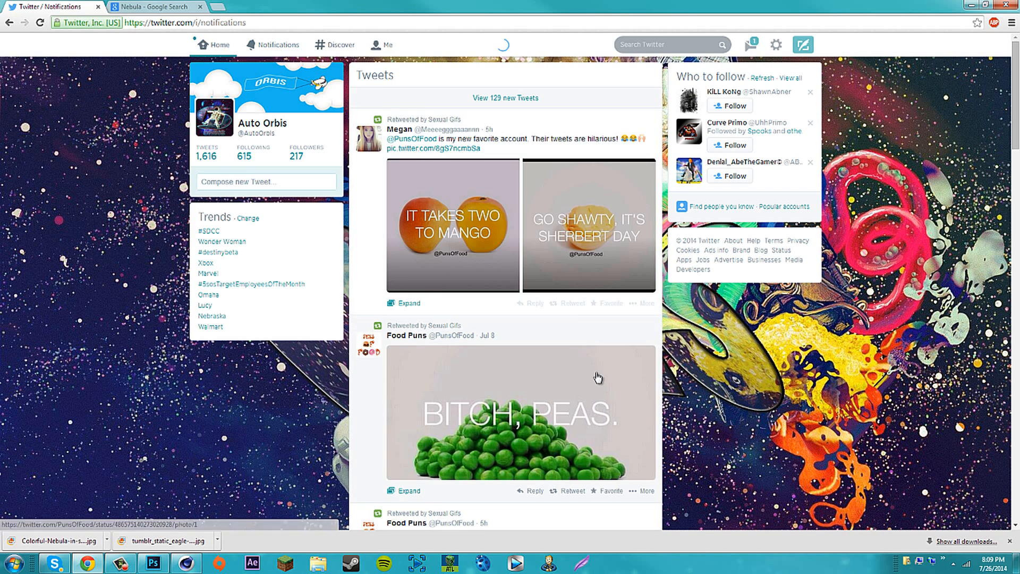
left_click(408, 111)
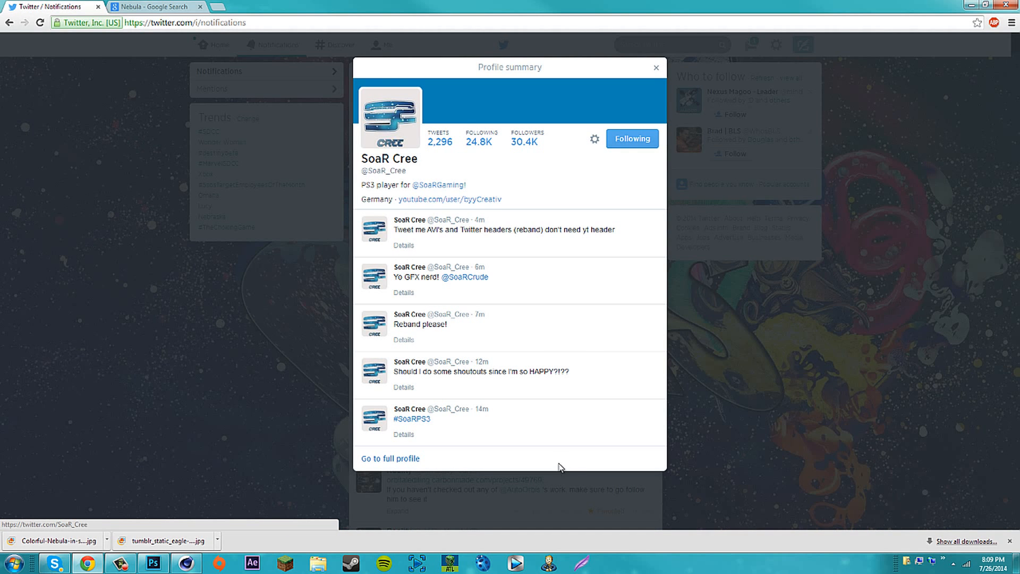
left_click(163, 13)
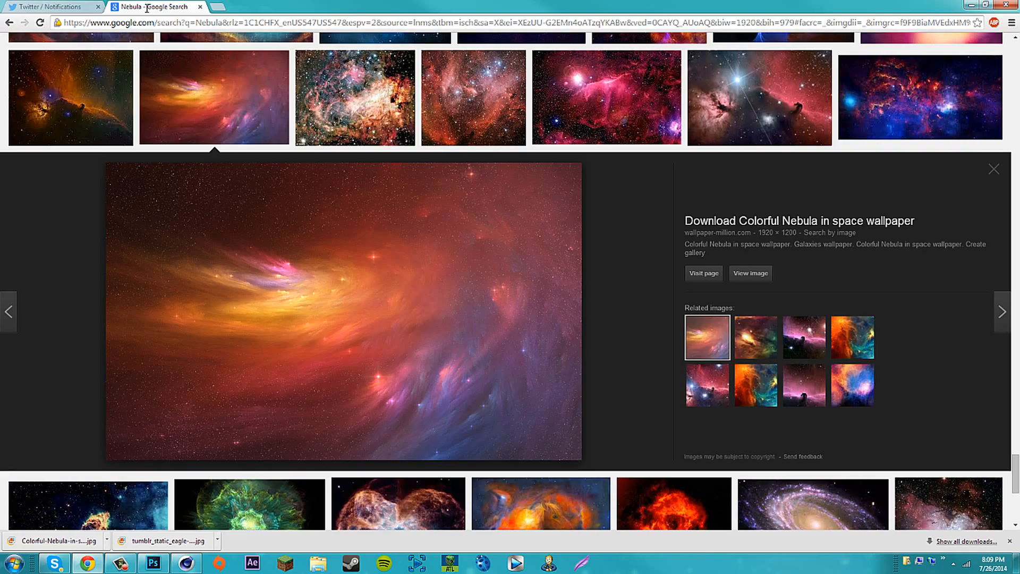
left_click(152, 567)
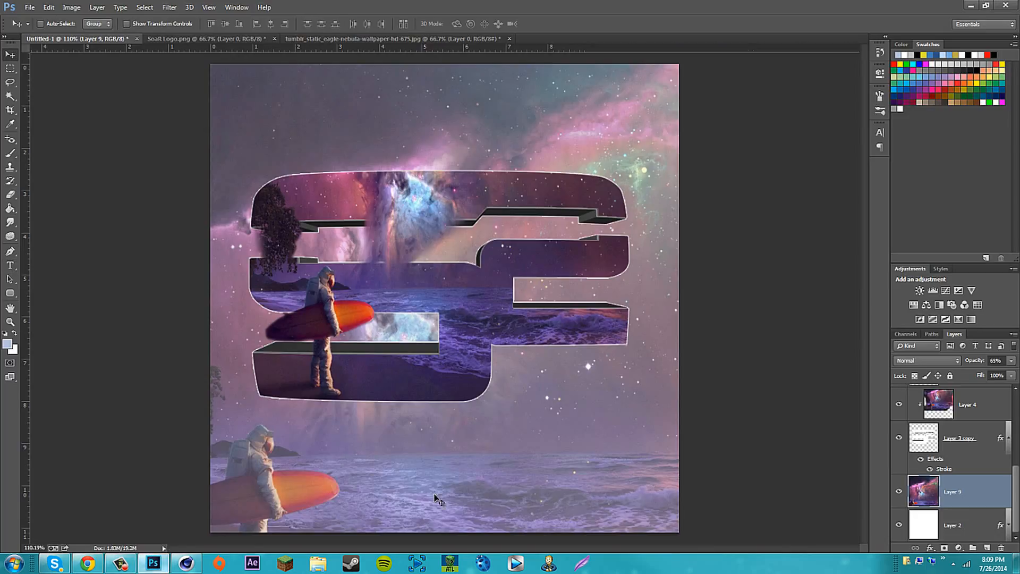
Start a text layer below the logo, try the word CREE in the current font, and clear it.
left_click(364, 481)
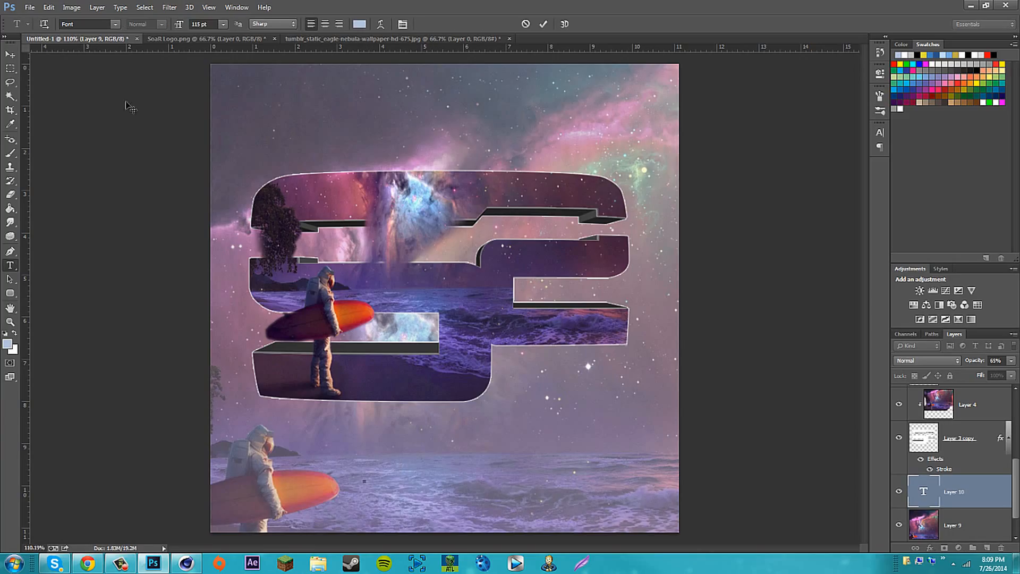
type("CREE")
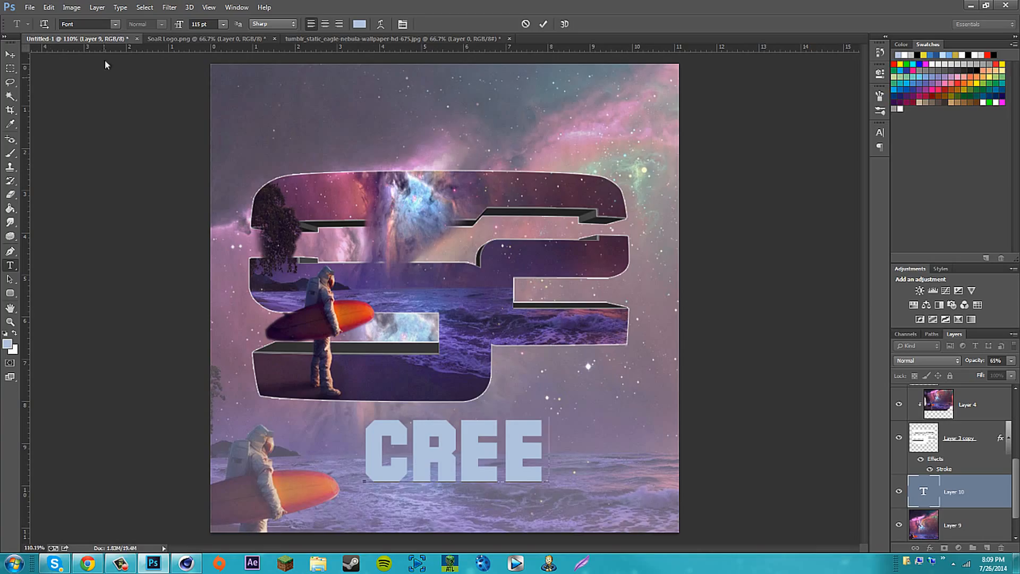
key("BackSpace")
key("BackSpace")
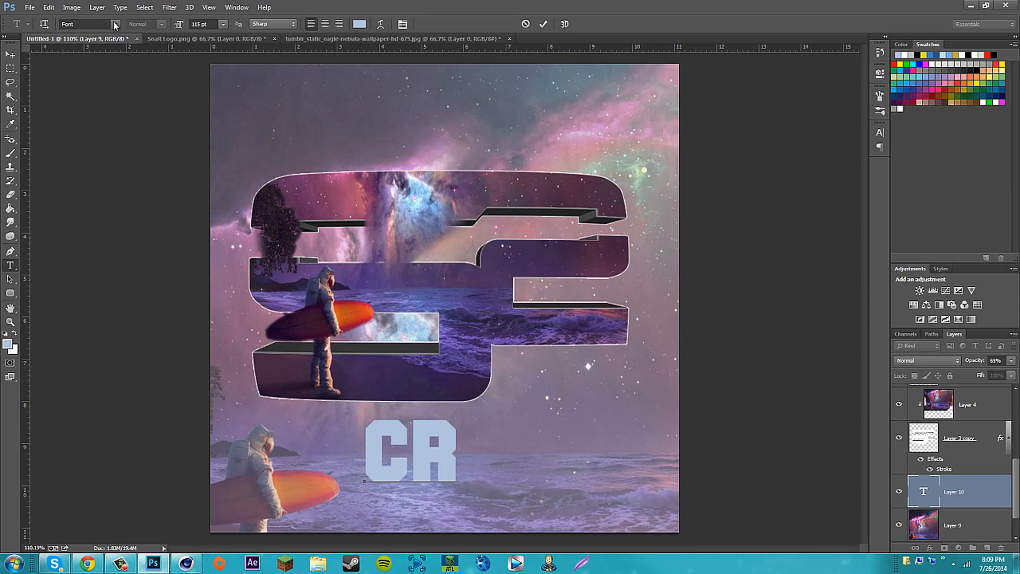
key("BackSpace")
key("BackSpace")
Browse the font list and set the new text layer's font to Nova.
left_click(114, 25)
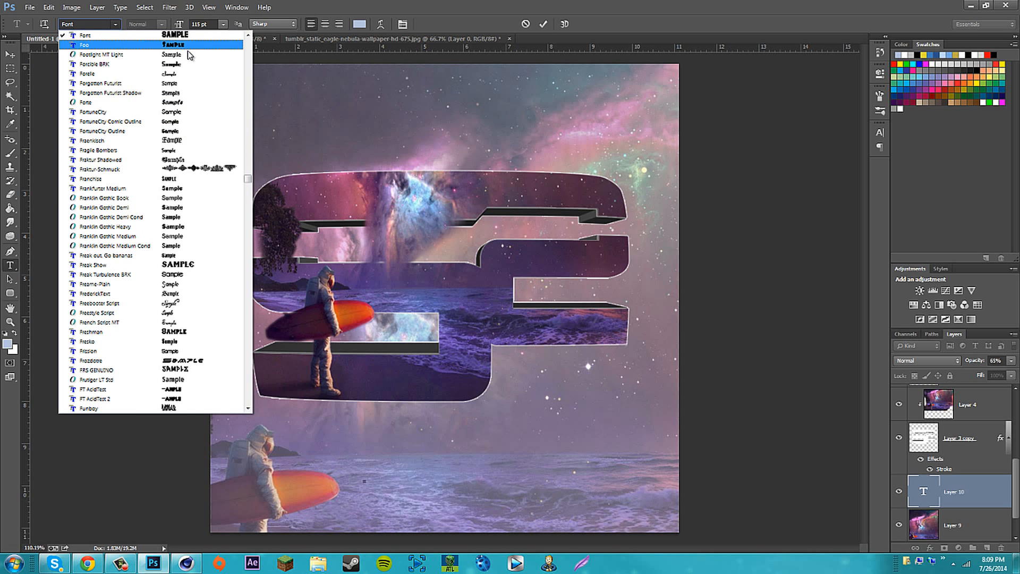
scroll(191, 74, "up", 4)
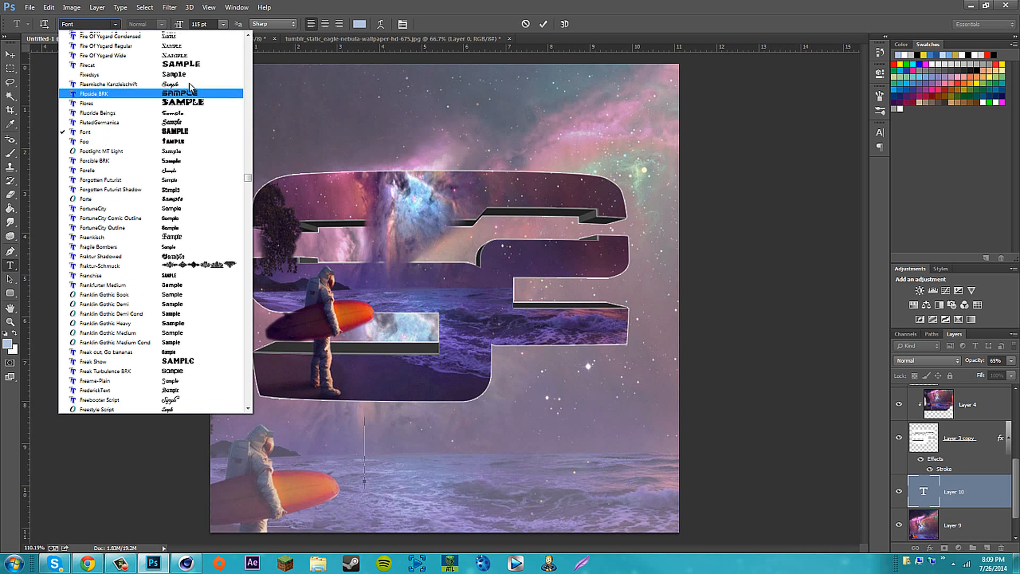
scroll(190, 85, "up", 6)
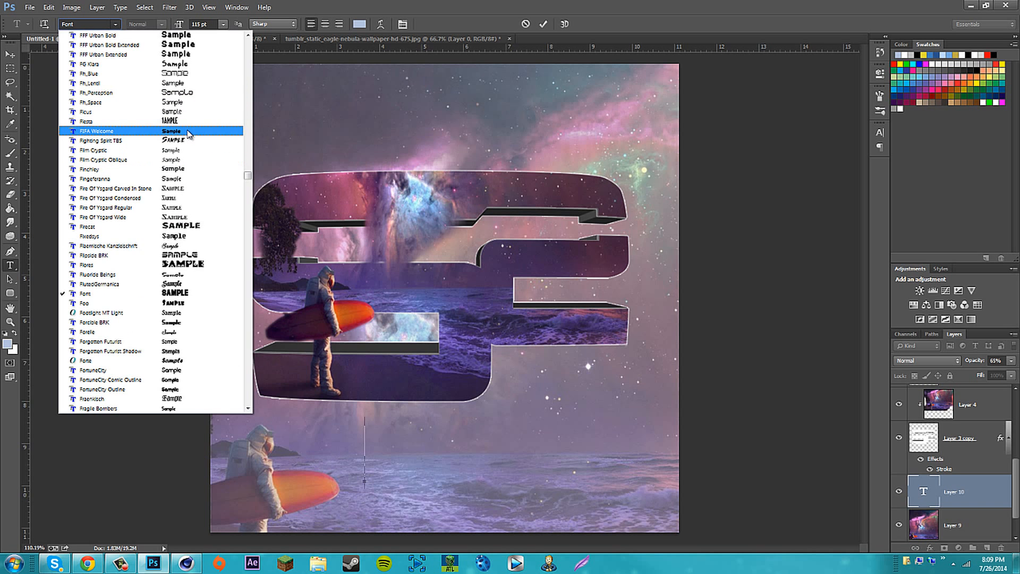
scroll(190, 131, "up", 3)
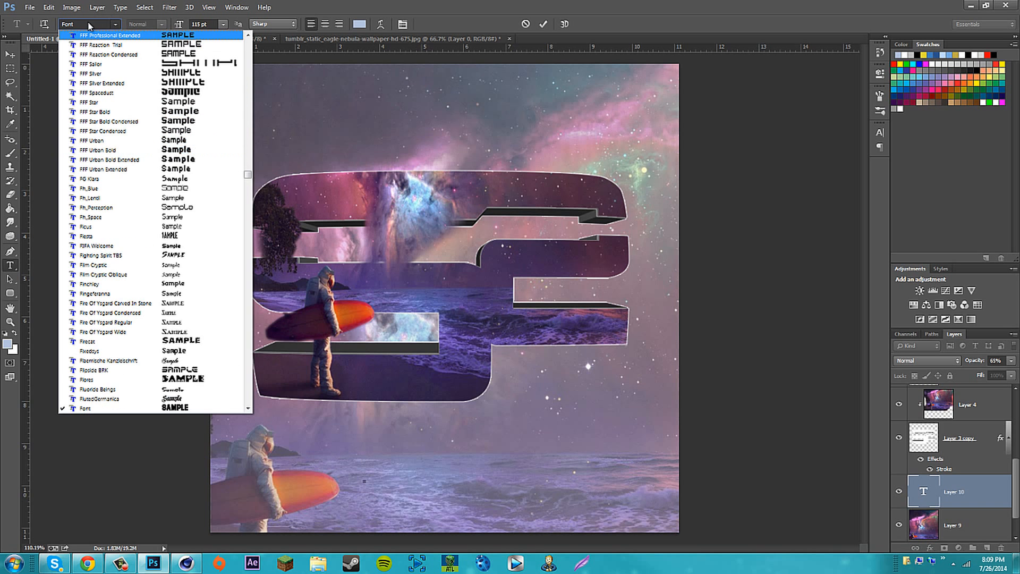
left_click(88, 23)
left_click(88, 23)
type("CreativeBlock BB")
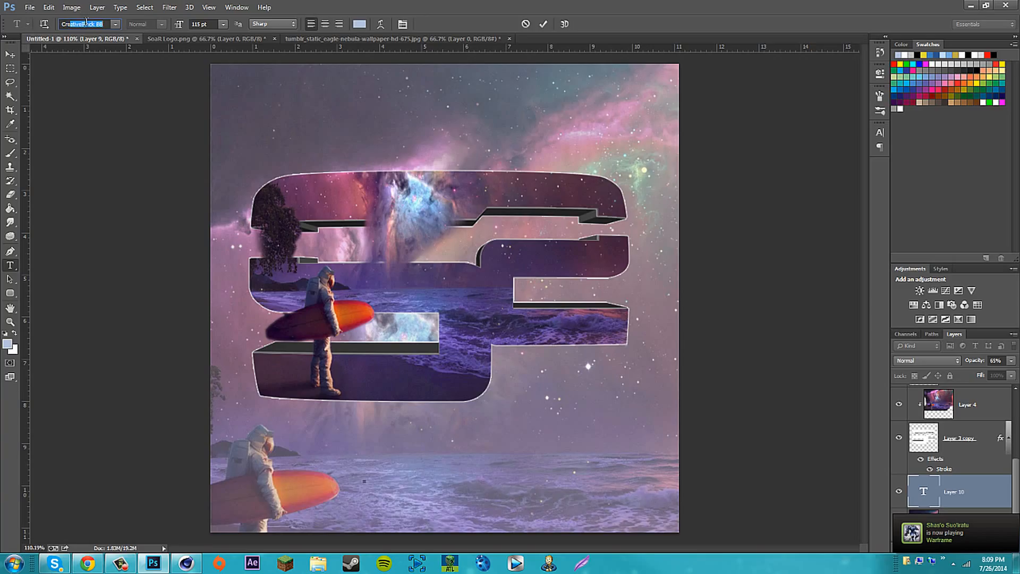
type("Noval")
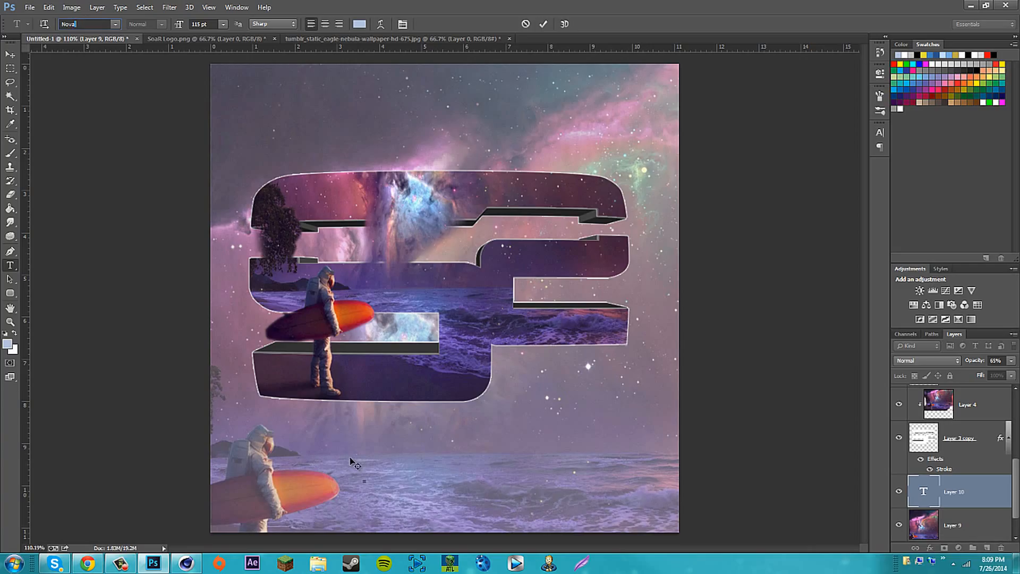
key("Return")
Try the word CREE in the Nova font with the current light blue colour.
type("N")
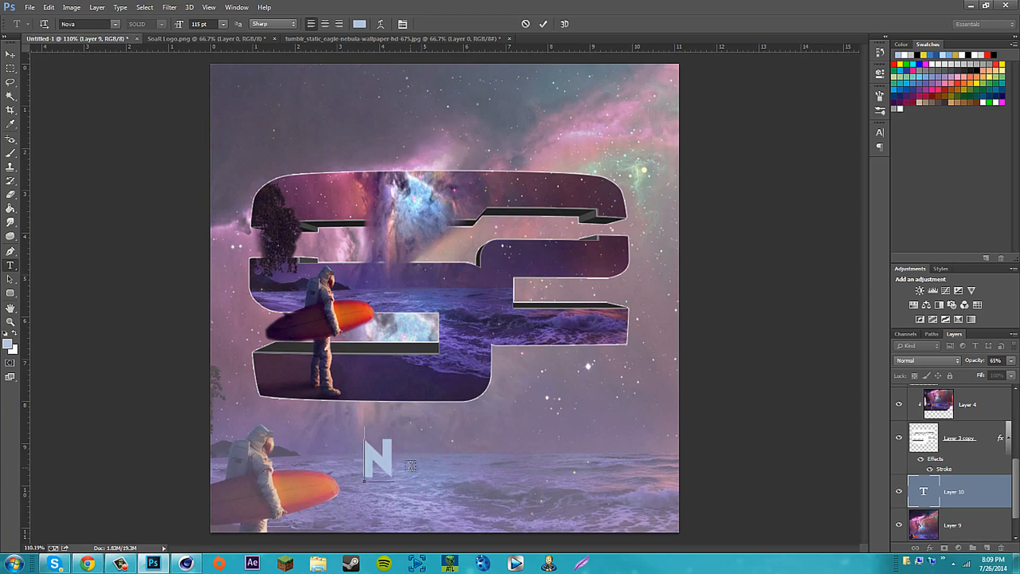
key("BackSpace")
type("CREE")
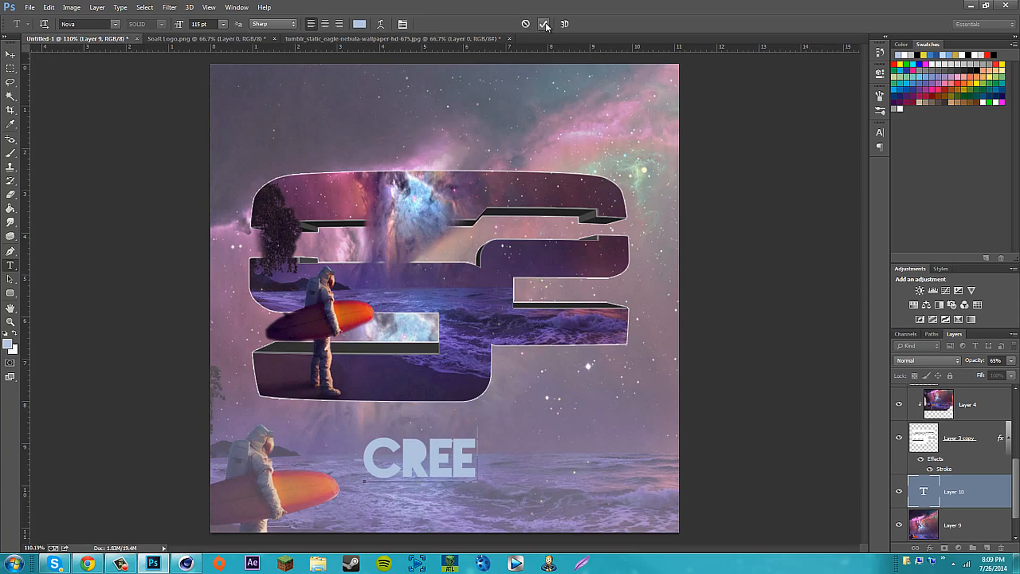
key("Left")
key("Left")
key("Left")
Set the text colour to white and enter CREE below the logo.
left_click(8, 345)
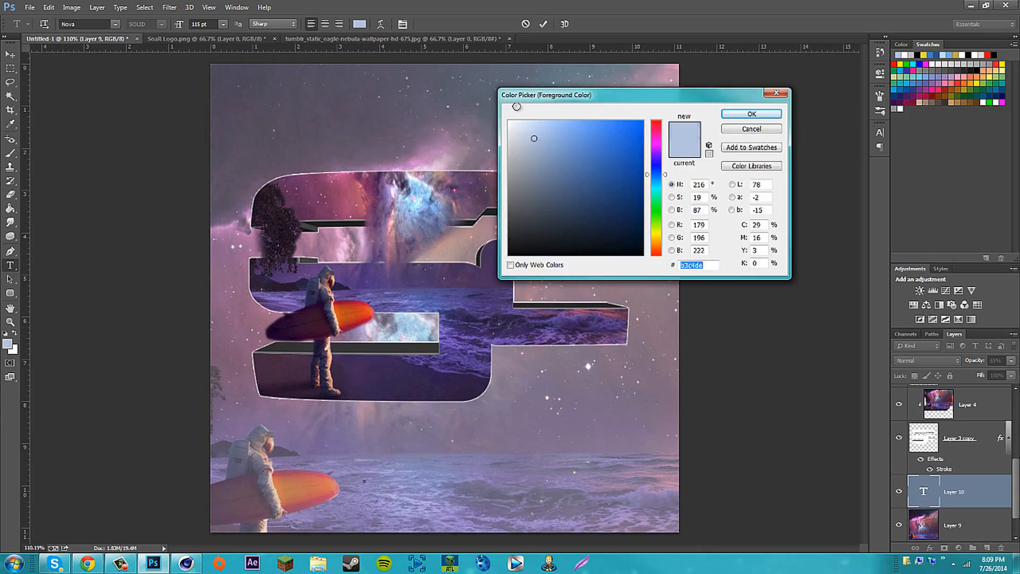
left_click(751, 114)
type("C")
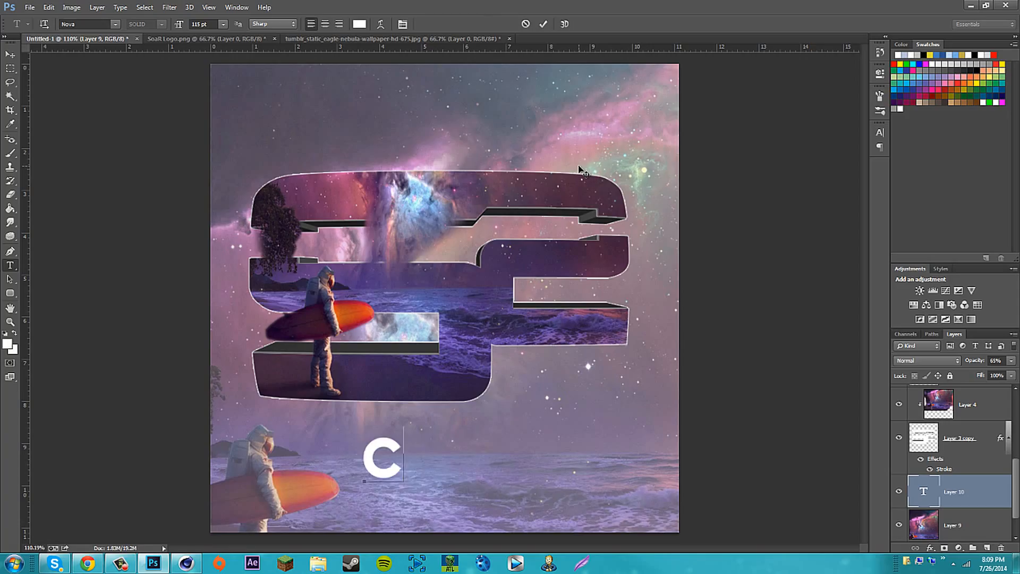
type("REE")
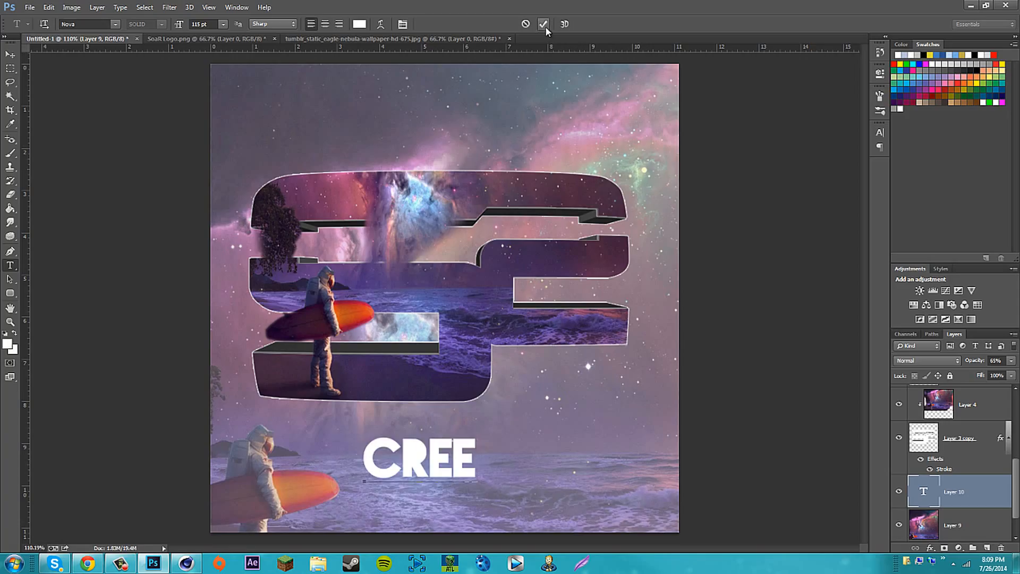
Widen the letter spacing of the CREE text by setting its tracking to 110.
left_click(880, 132)
left_click_drag(817, 168, 394, 458)
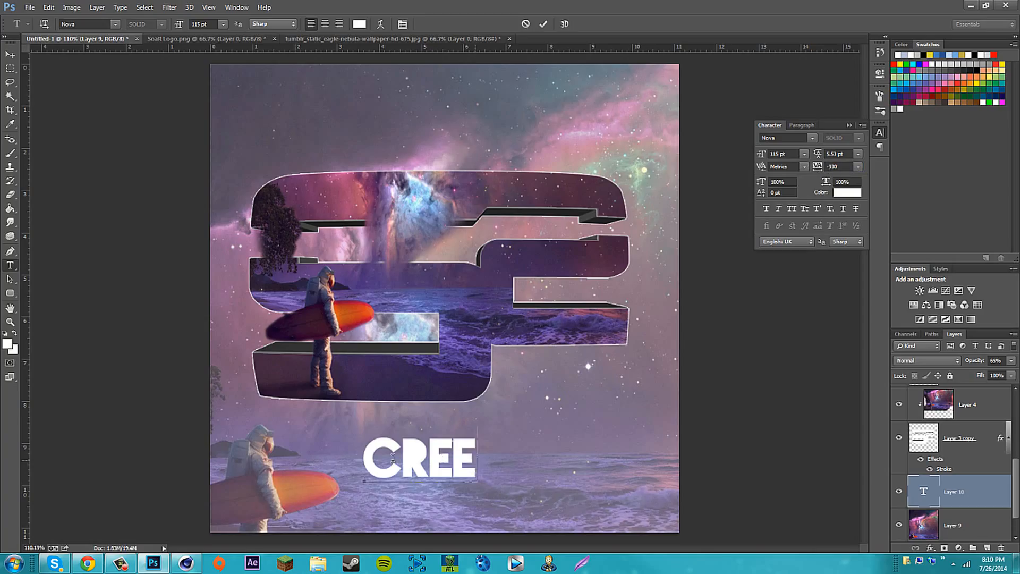
double_click(393, 458)
mouse_move(819, 169)
left_mouse_down()
mouse_move(797, 171)
mouse_move(844, 171)
mouse_move(817, 168)
left_mouse_up()
key("Return")
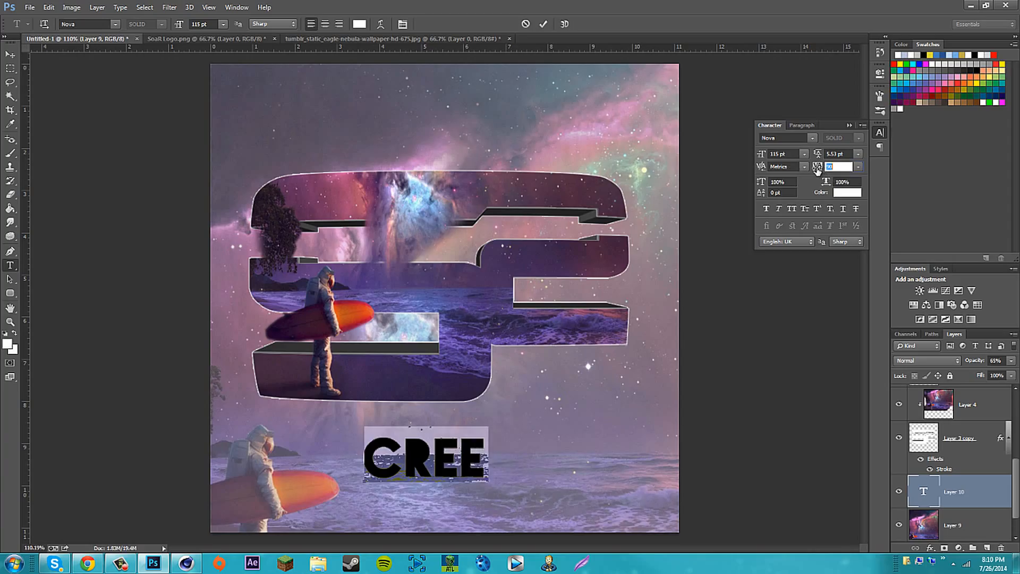
type("110")
key("Return")
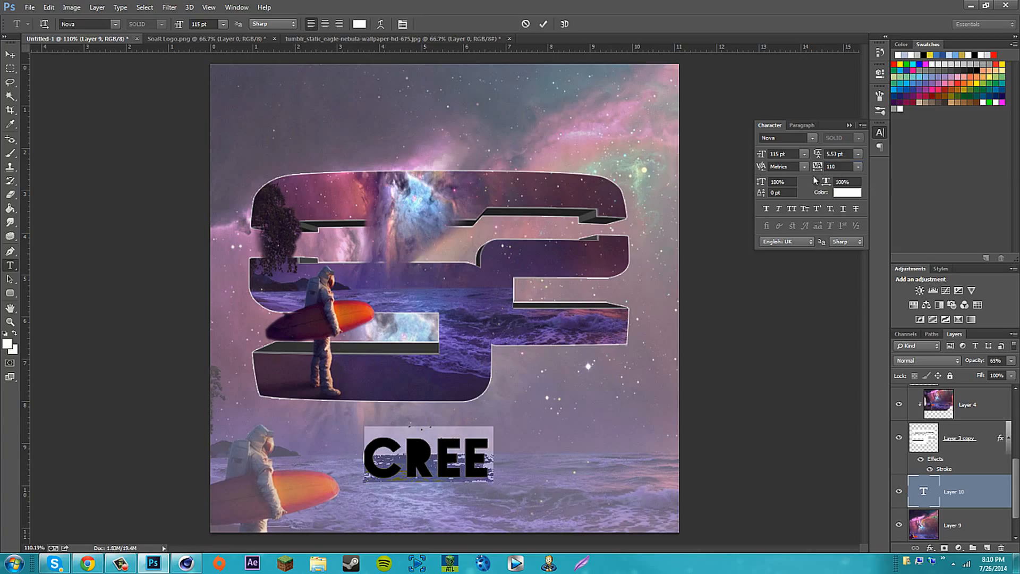
Commit the CREE text edit and put the character settings away.
left_click(849, 126)
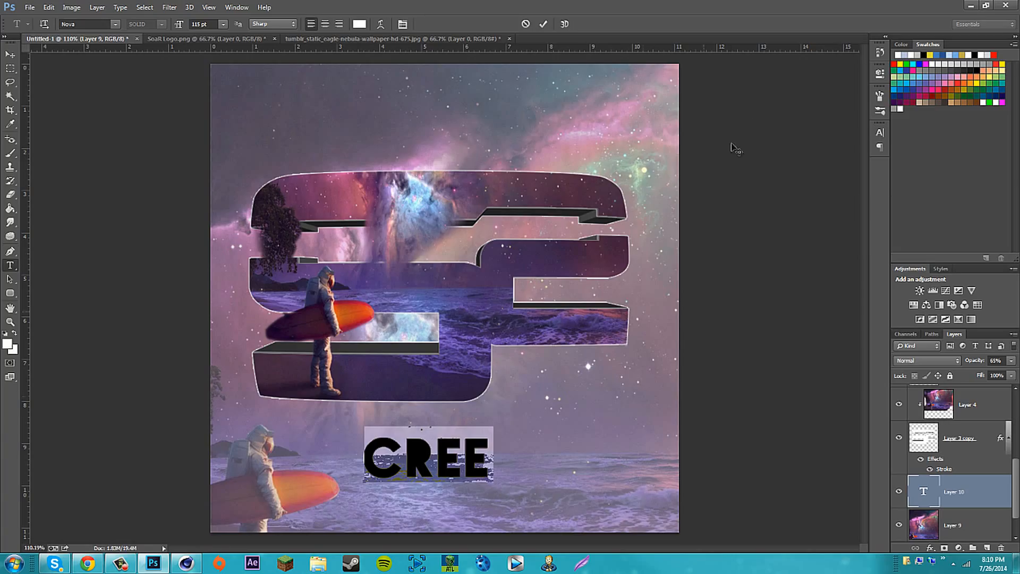
left_click(543, 24)
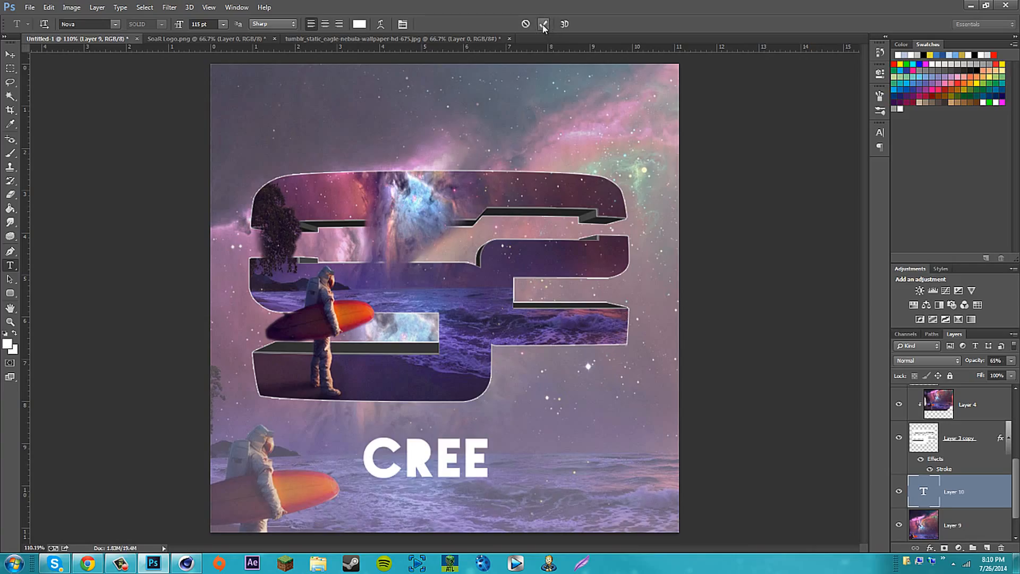
left_click(10, 54)
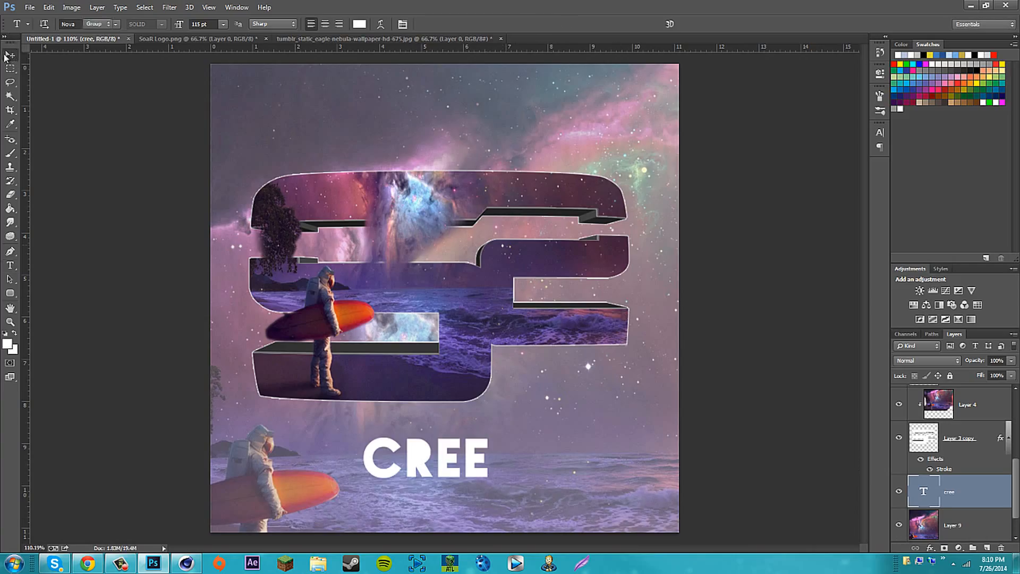
Duplicate the nebula background layer, Layer 9, within the same document.
left_click(924, 518)
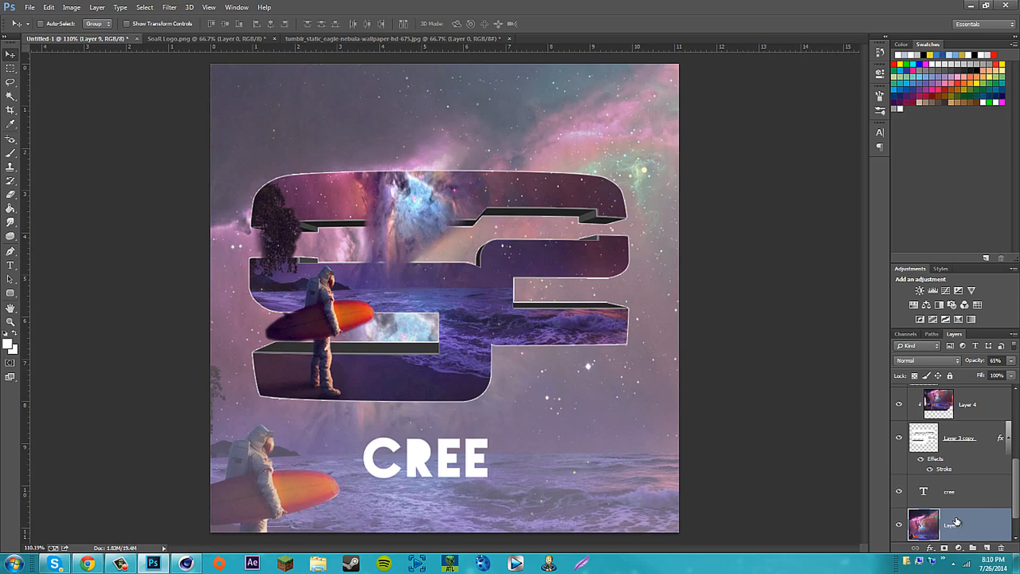
left_click(986, 548)
key("ctrl+v")
key("Delete")
mouse_move(979, 525)
left_mouse_down()
mouse_move(968, 472)
mouse_move(978, 538)
left_mouse_up()
right_click(979, 531)
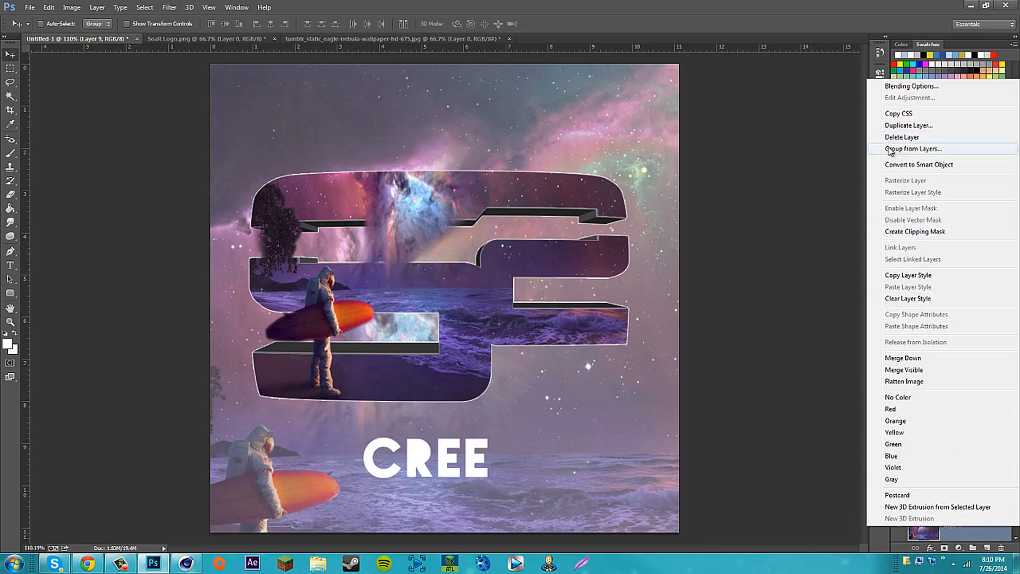
left_click(909, 125)
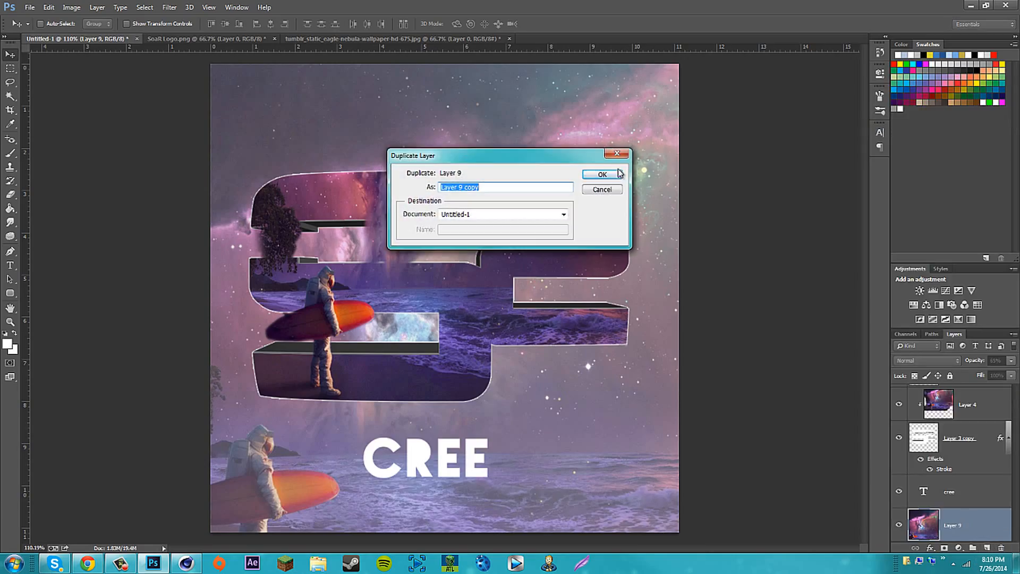
left_click(617, 174)
Place the Layer 9 copy directly above the cree text layer and clip it to the text.
left_click_drag(980, 520, 968, 491)
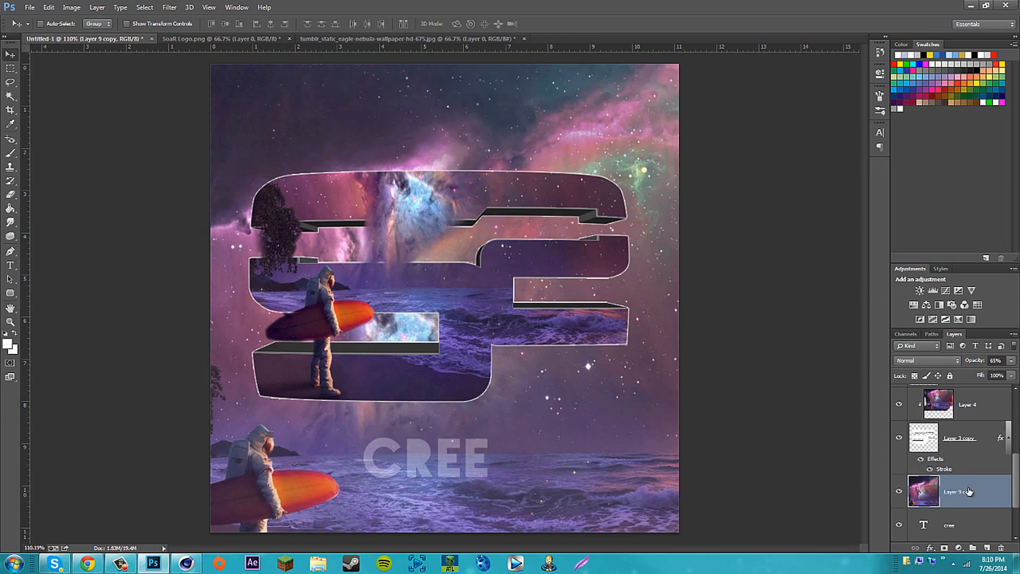
right_click(969, 492)
left_click(930, 192)
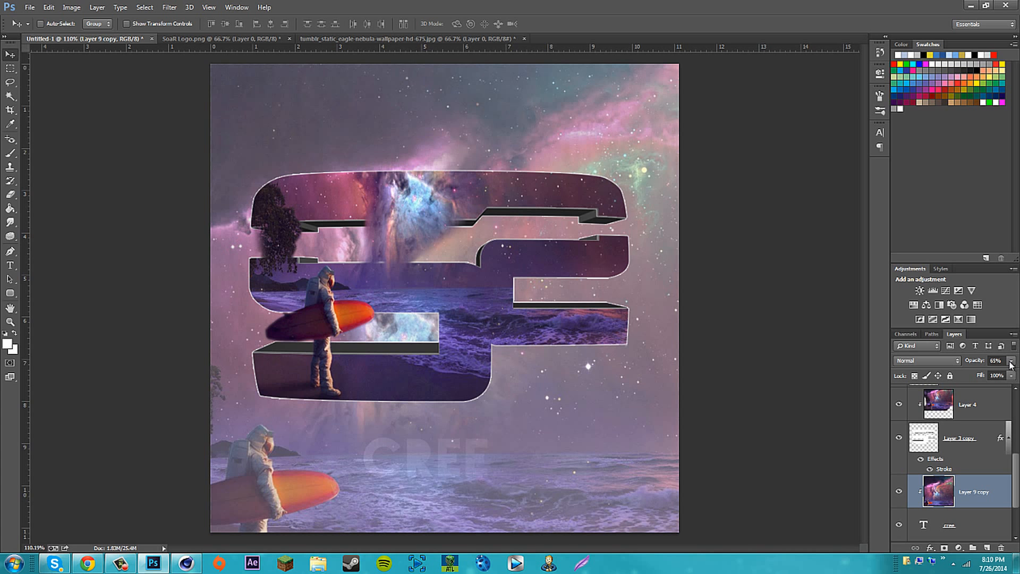
Set the clipped Layer 9 copy to the Overlay blend mode and raise its opacity to 100%.
left_click(934, 360)
left_click(913, 221)
left_click(1009, 361)
left_click_drag(1005, 374, 1015, 374)
Cycle through blend modes such as Dissolve, Color Burn and Soft Light for the clipped copy and settle on Hard Light.
left_click(936, 359)
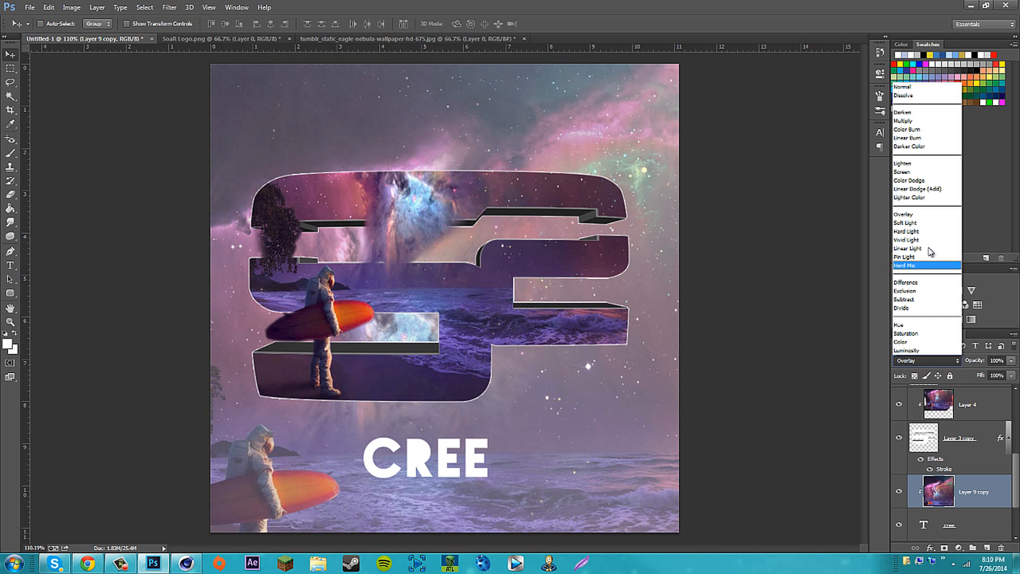
left_click(909, 104)
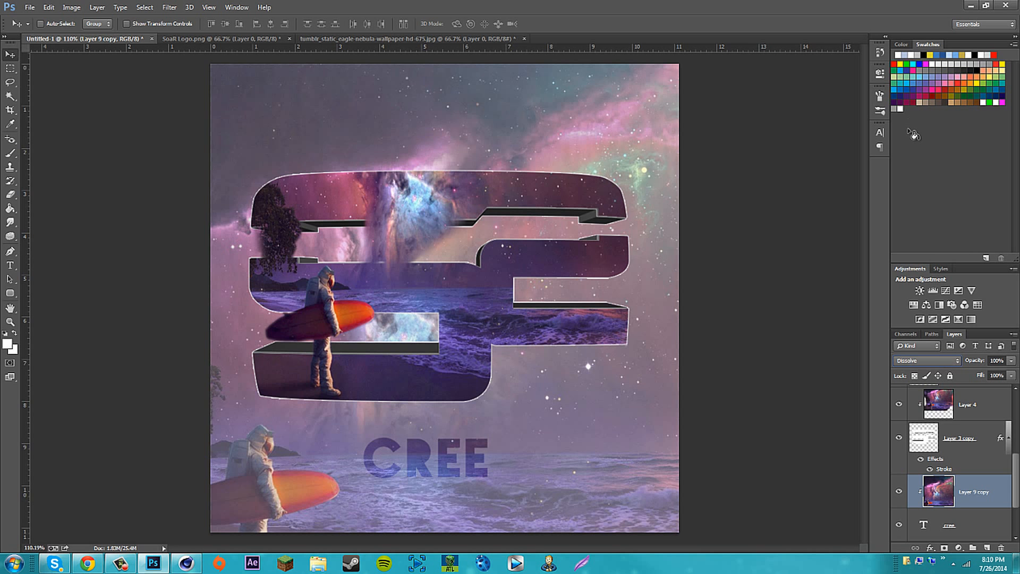
key("Down")
key("Down")
key("Down")
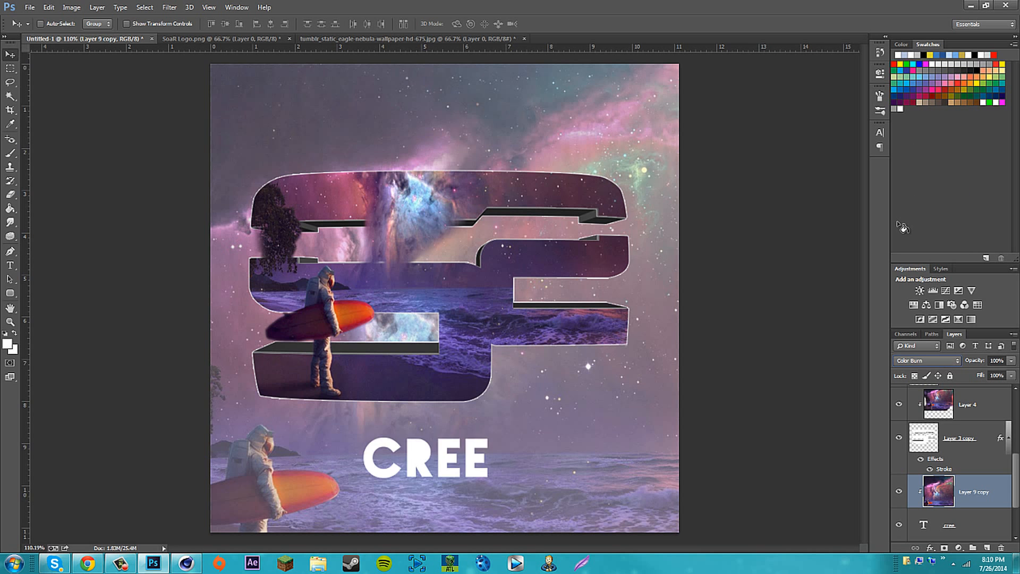
key("Down")
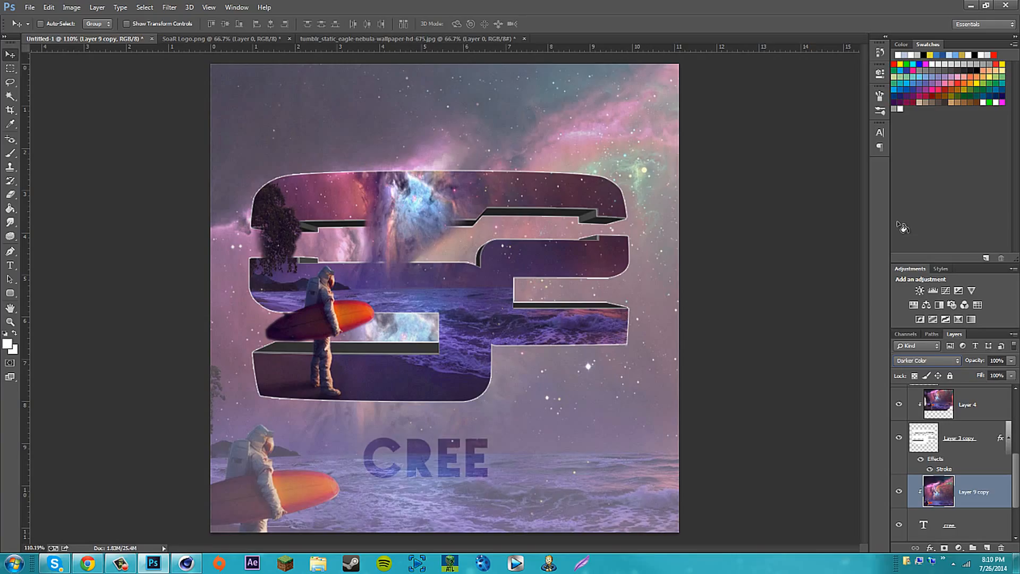
key("Down")
key("Down")
key("Down")
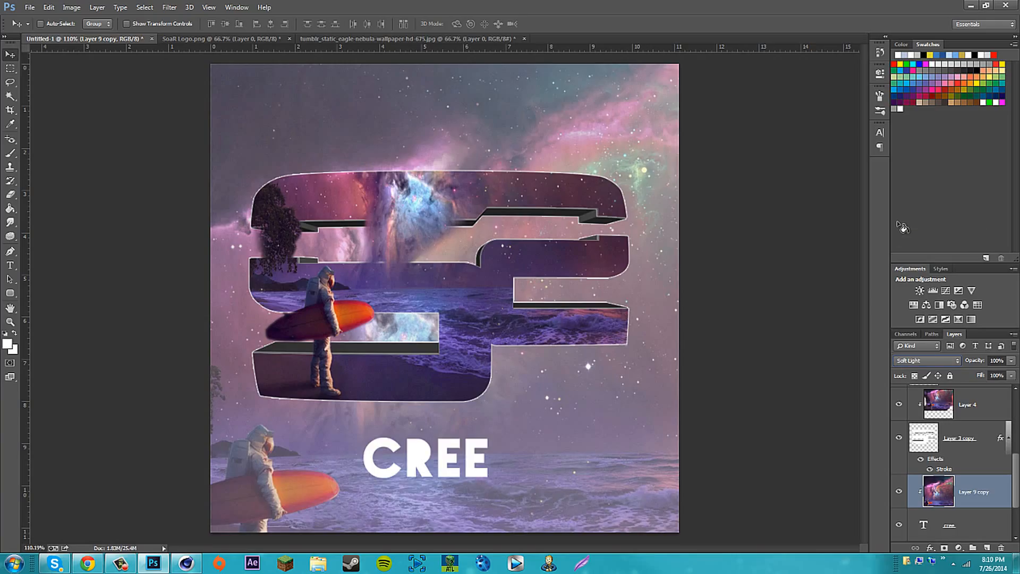
key("Down")
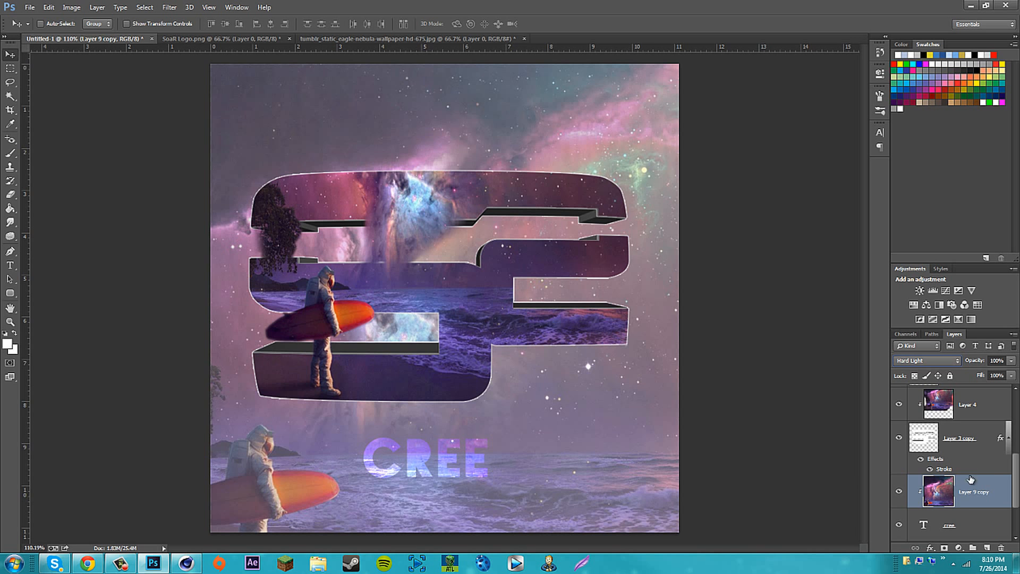
Add a white outside stroke in the Normal blend mode to the cree text layer.
left_click(971, 525)
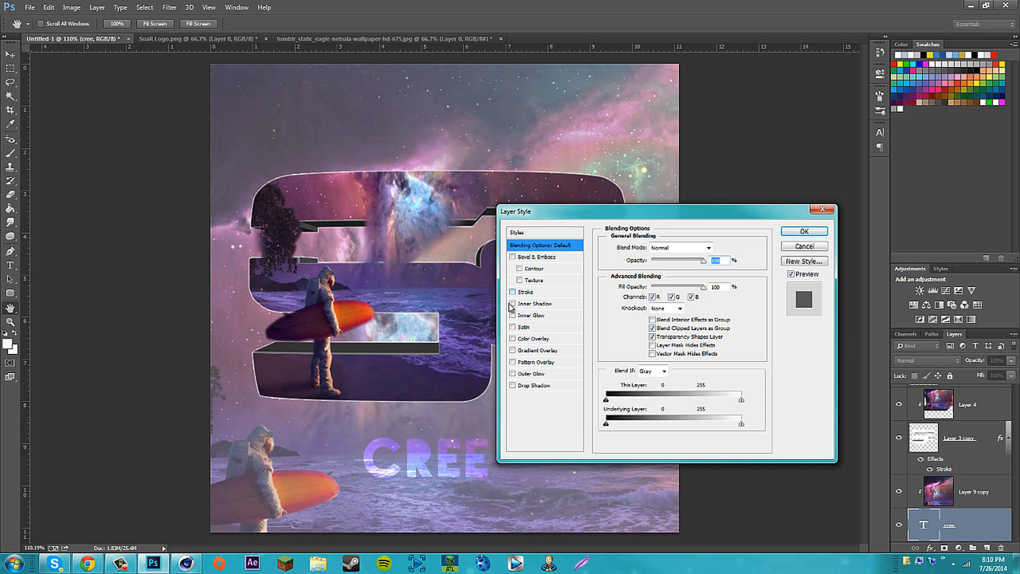
left_click(512, 292)
left_click(531, 291)
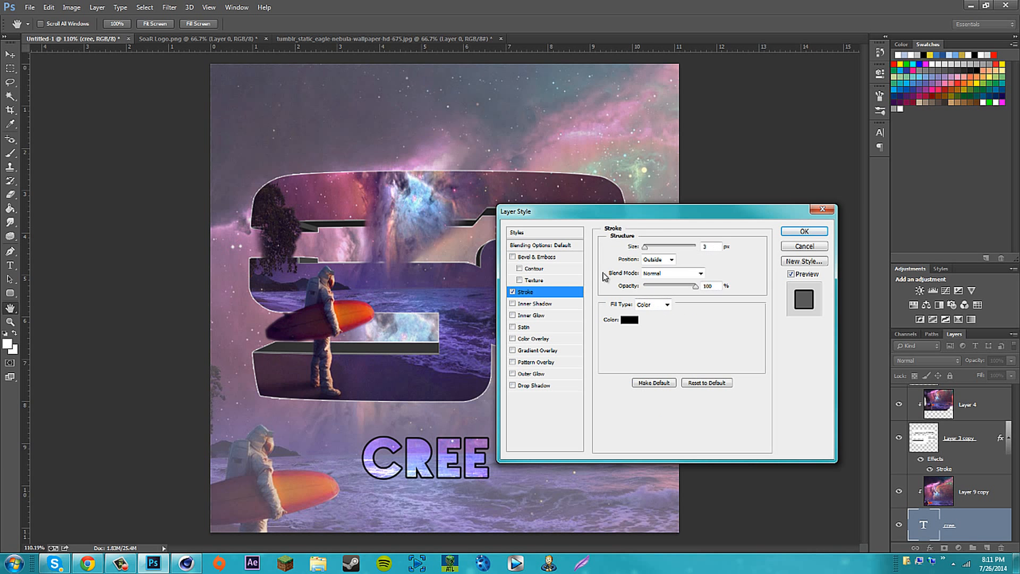
left_click(629, 319)
left_click(517, 126)
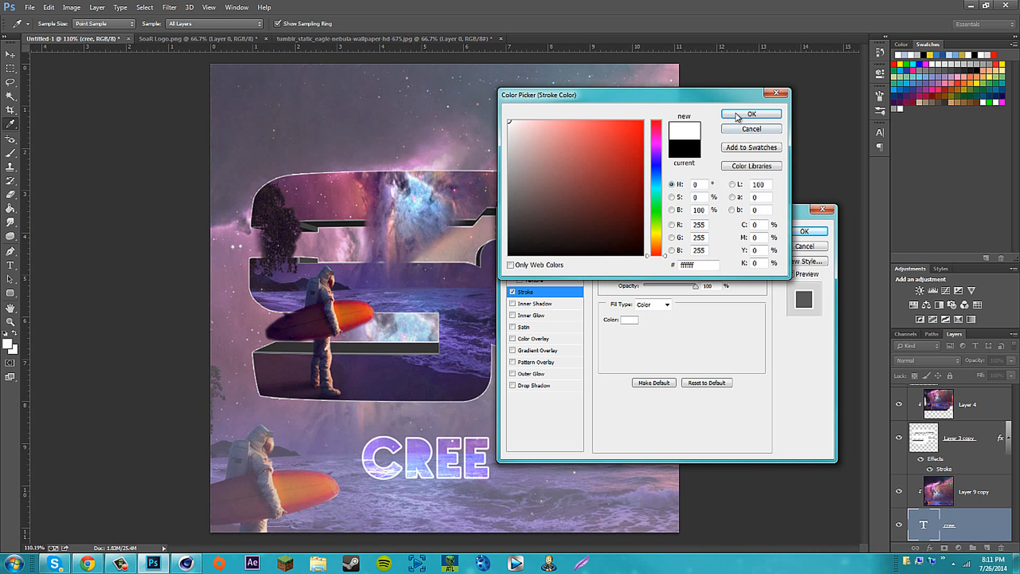
left_click(742, 120)
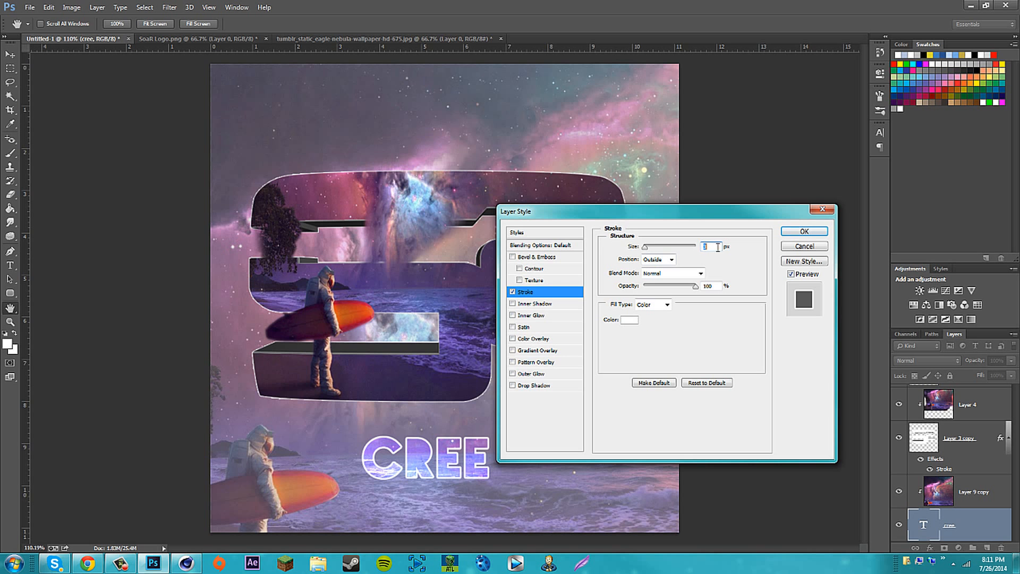
key("Return")
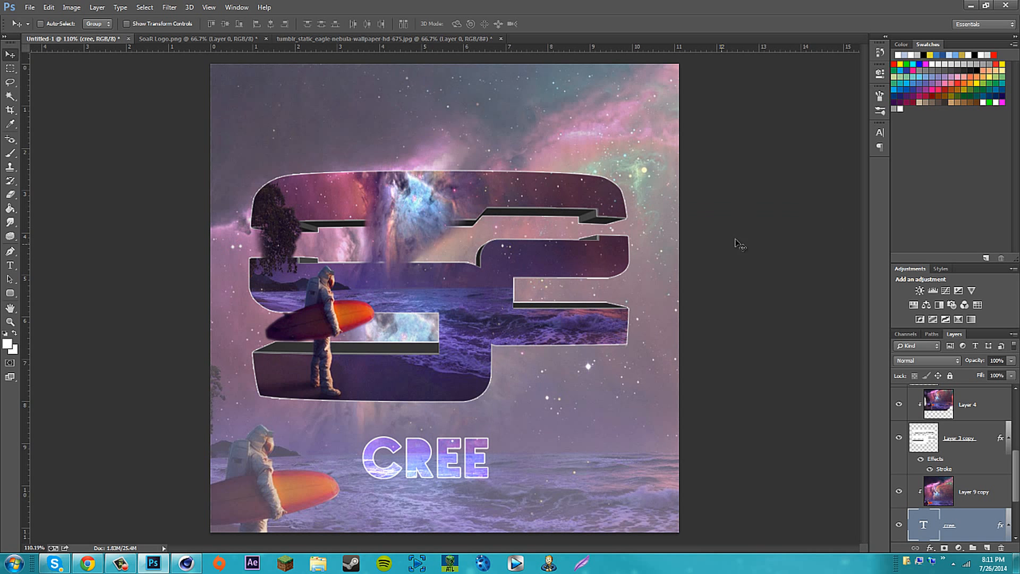
Enlarge the CREE text to about 157% width and 145% height and centre it lower beneath the logo.
key("ctrl+t")
left_click_drag(493, 428, 566, 402)
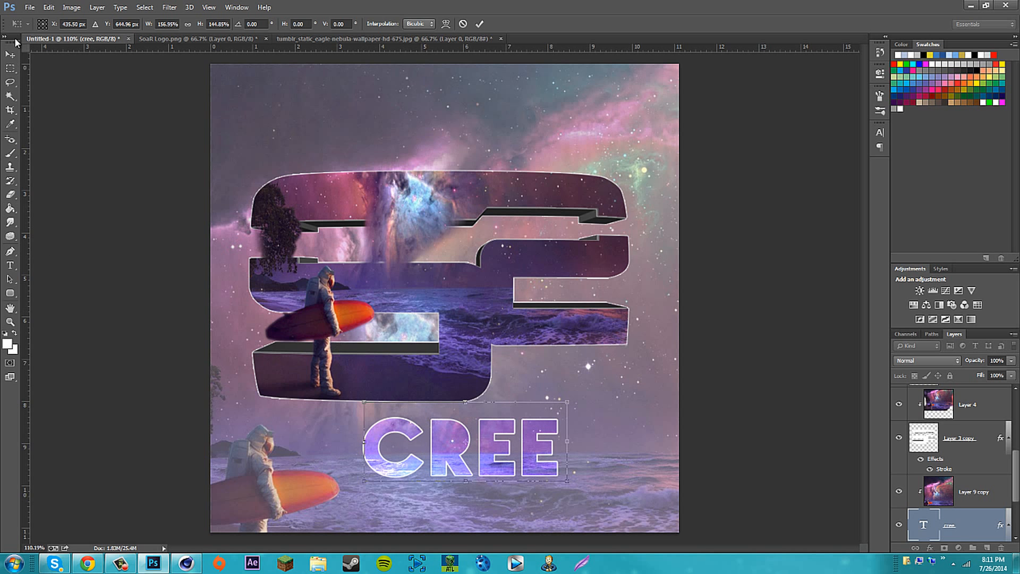
left_click(479, 24)
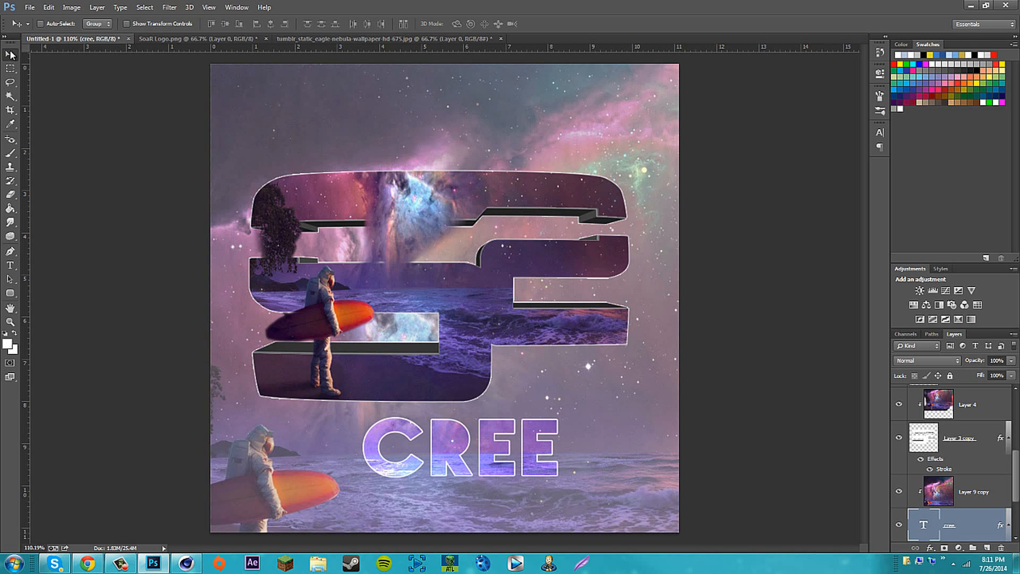
left_click_drag(485, 445, 483, 471)
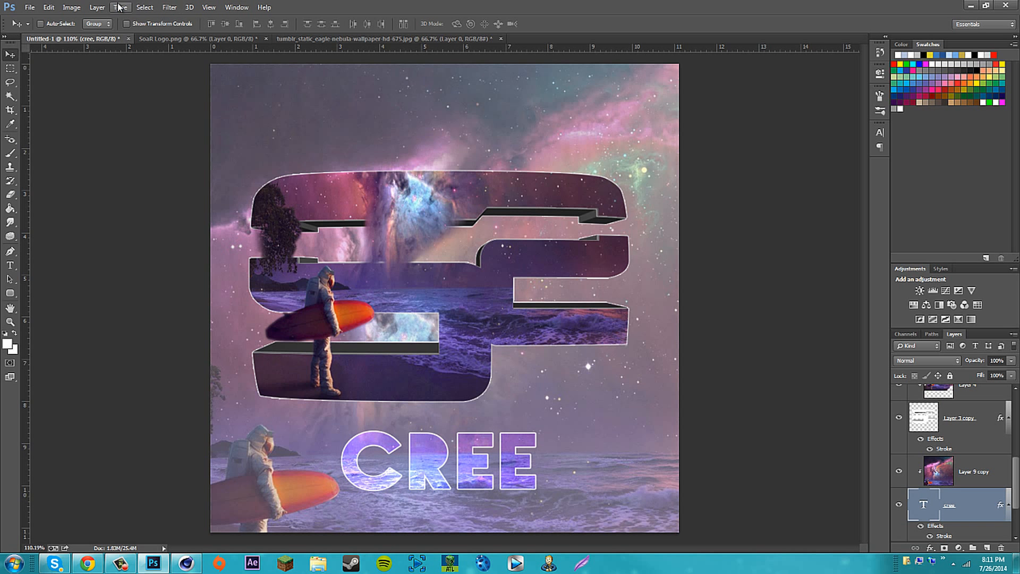
Thicken the white outside stroke on the logo layer, Layer 3 copy.
scroll(953, 451, "up", 4)
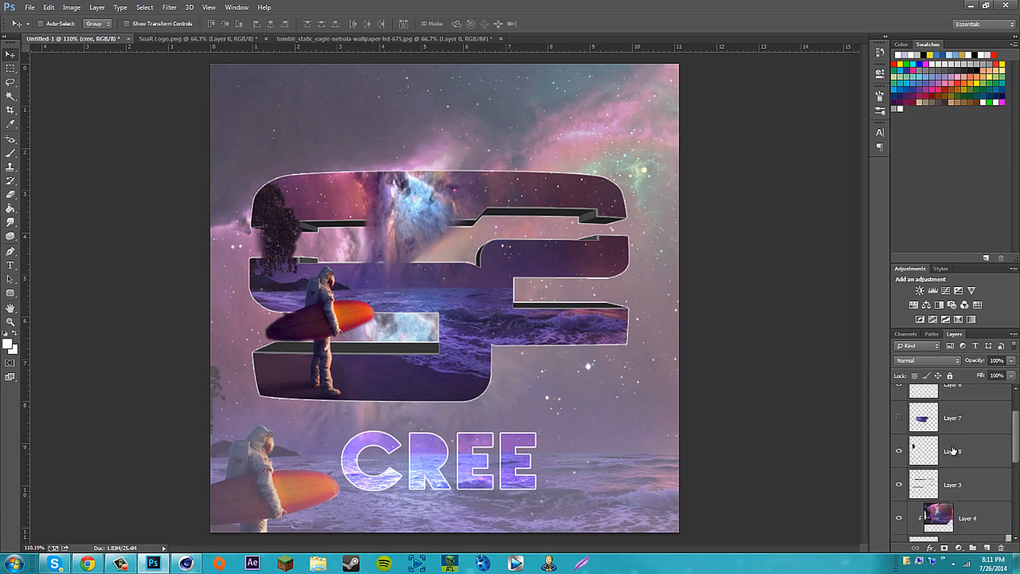
scroll(952, 451, "down", 2)
left_click(1009, 486)
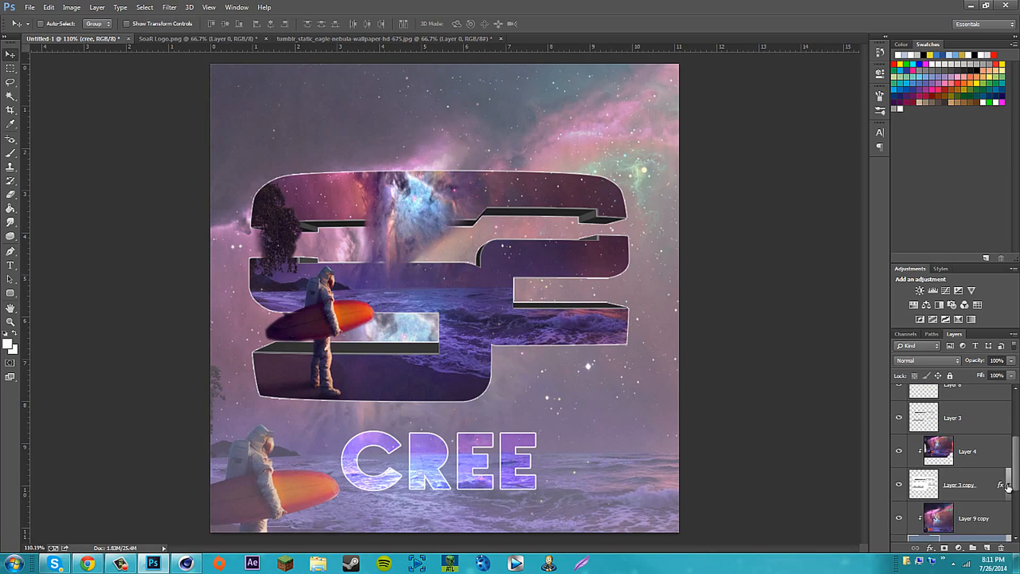
left_click(1008, 485)
double_click(989, 489)
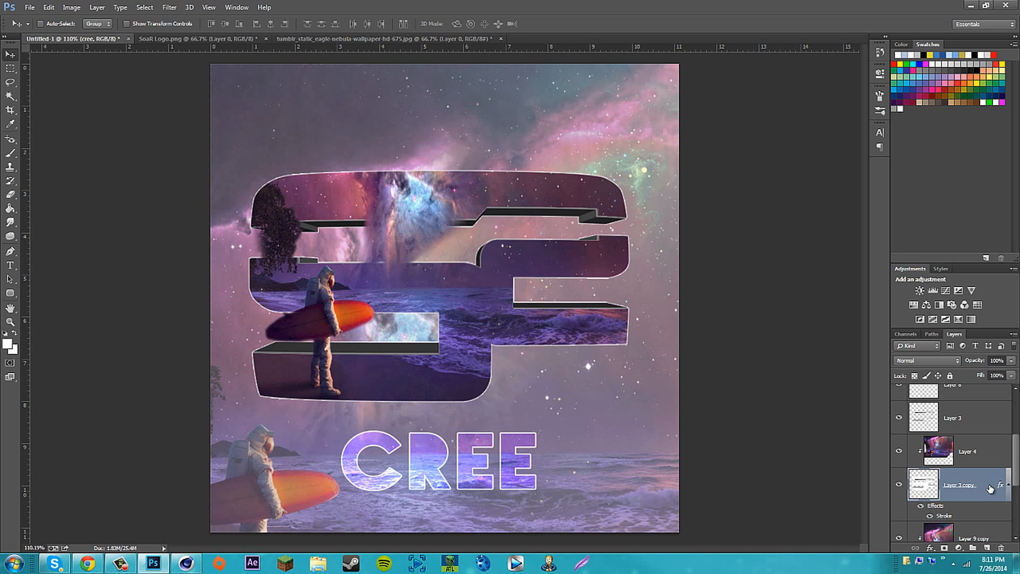
left_click(521, 293)
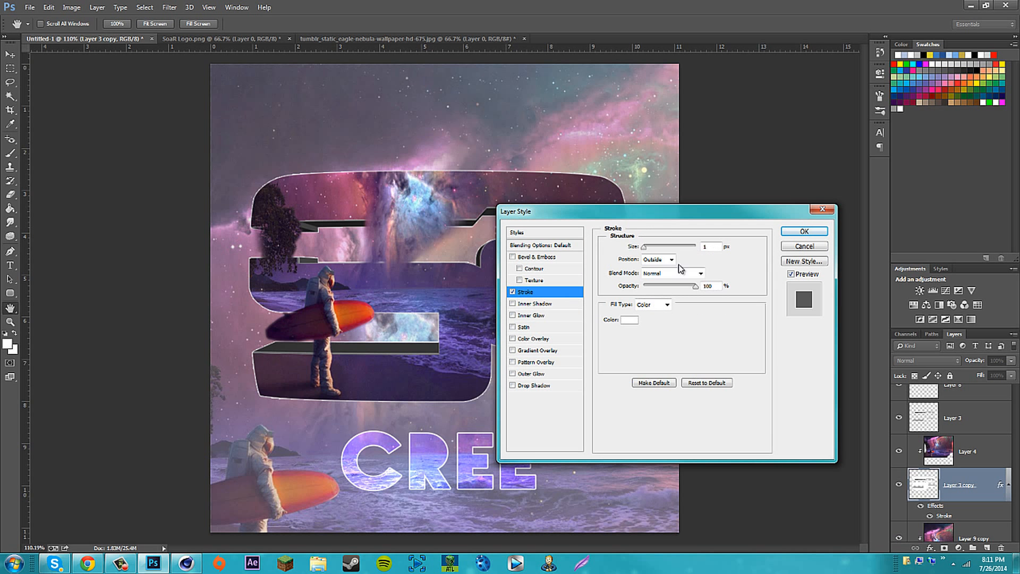
key("Return")
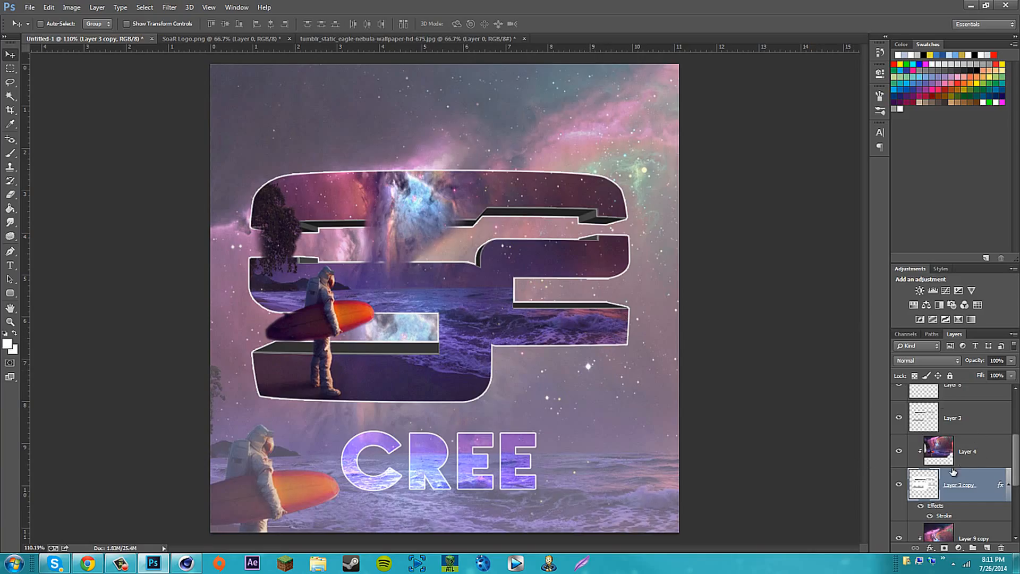
Rasterize the CREE text and distort it with a Wave filter of reduced amplitude and longer maximum wavelength, recentring it below the logo.
scroll(964, 462, "down", 3)
left_click(970, 448)
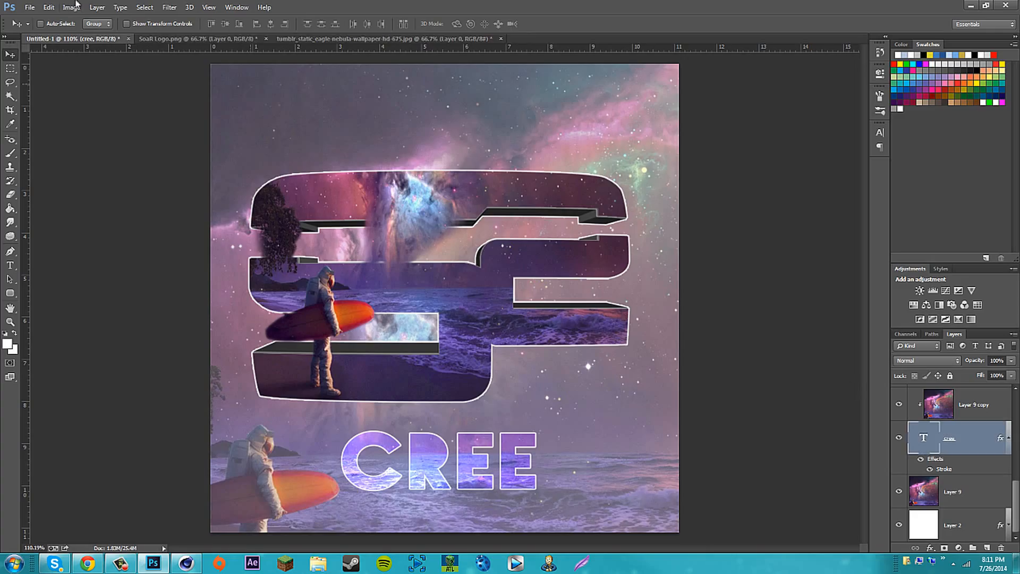
left_click(169, 7)
mouse_move(193, 136)
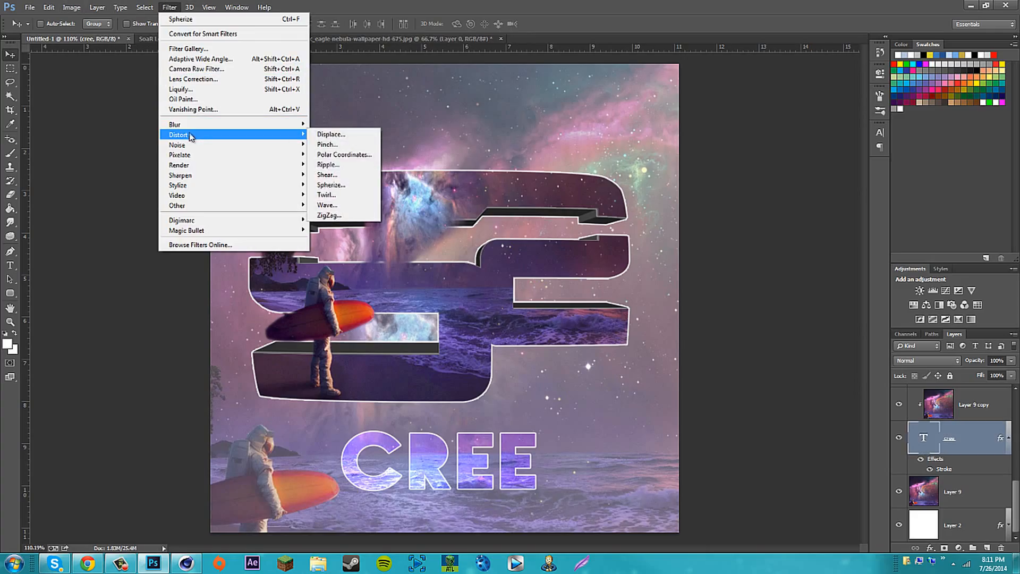
left_click(336, 216)
left_click(487, 217)
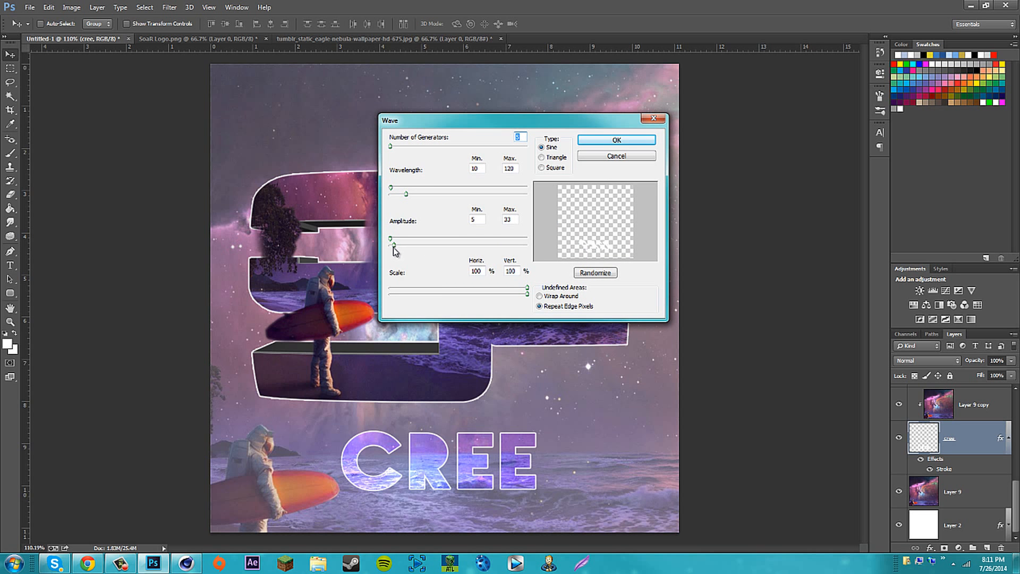
left_click_drag(391, 248, 387, 247)
left_click_drag(394, 198, 429, 202)
left_click(616, 141)
left_click_drag(465, 477, 491, 473)
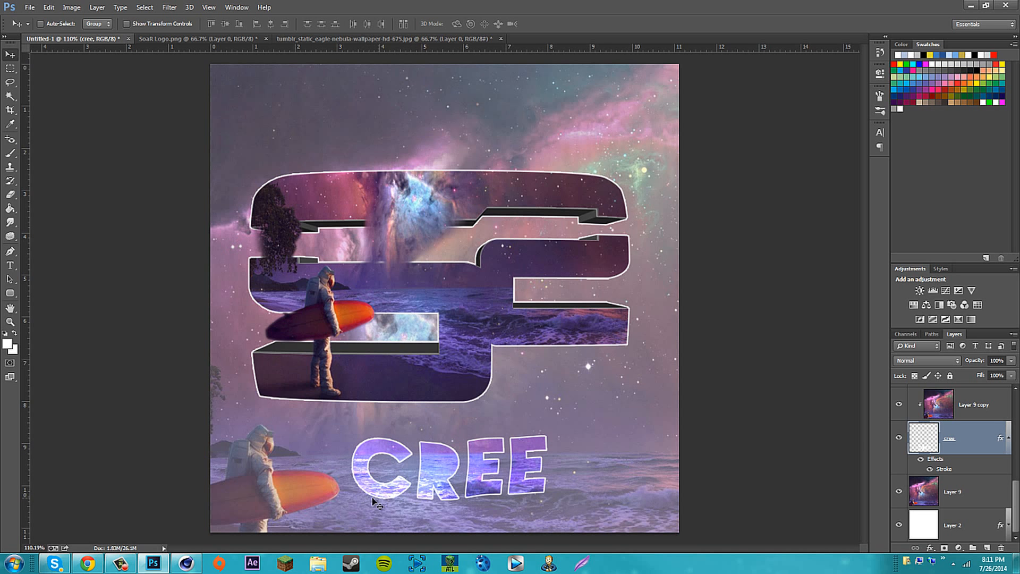
mouse_move(451, 464)
left_mouse_down()
mouse_move(441, 455)
mouse_move(451, 461)
mouse_move(334, 470)
mouse_move(317, 451)
mouse_move(441, 470)
mouse_move(453, 450)
mouse_move(422, 466)
mouse_move(451, 451)
mouse_move(450, 467)
left_mouse_up()
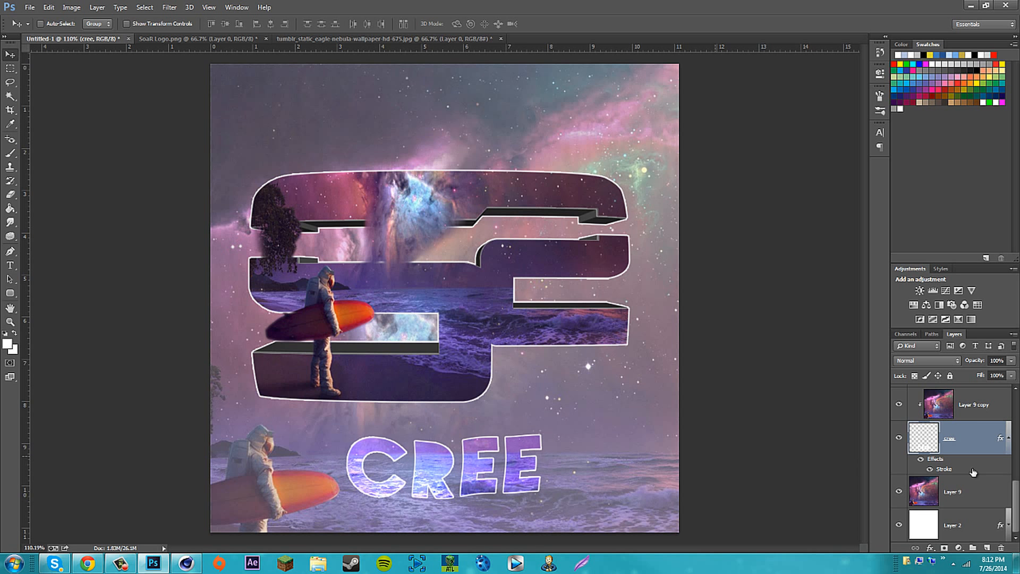
Shift the clipped image so the astronaut sits inside the CREE letters, and slide the Layer 9 background leftward.
left_click(976, 496)
left_click(945, 404)
left_click_drag(293, 434, 477, 451)
left_click(994, 489)
left_click_drag(667, 444, 510, 439)
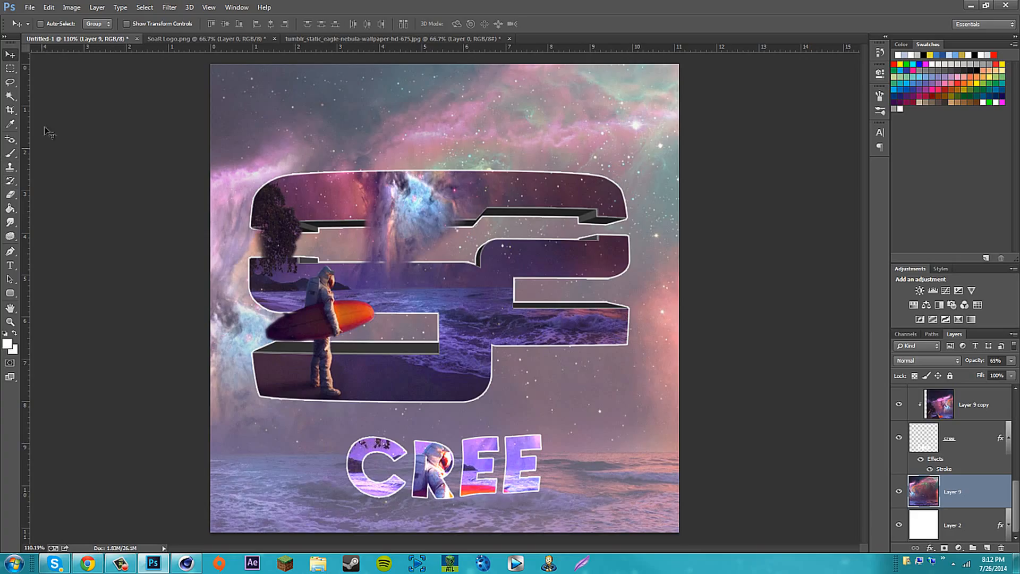
Save the finished avatar to the desktop as a JPEG named SoaR Cree, accepting the JPEG options.
left_click(29, 7)
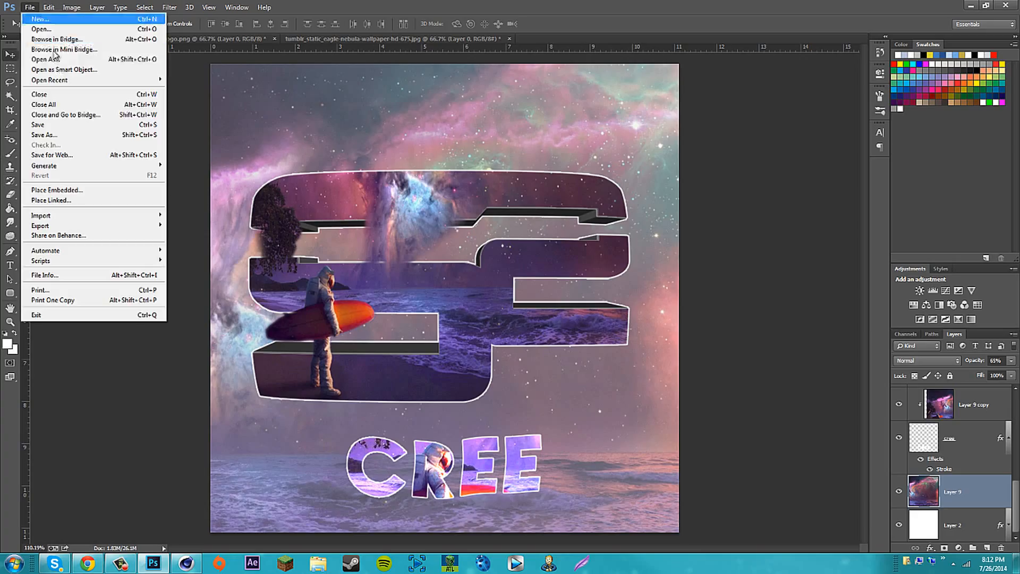
left_click(43, 135)
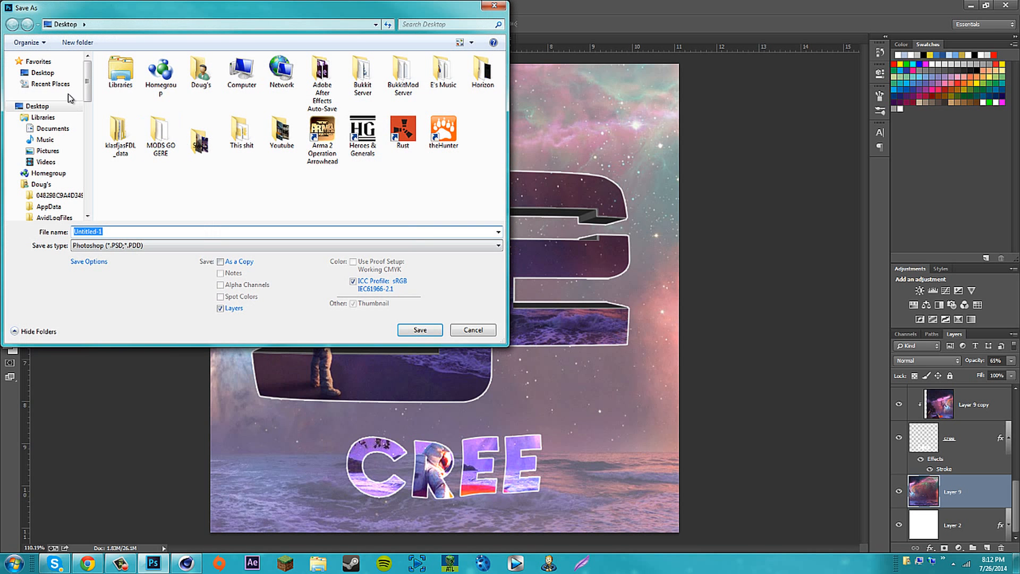
left_click(127, 245)
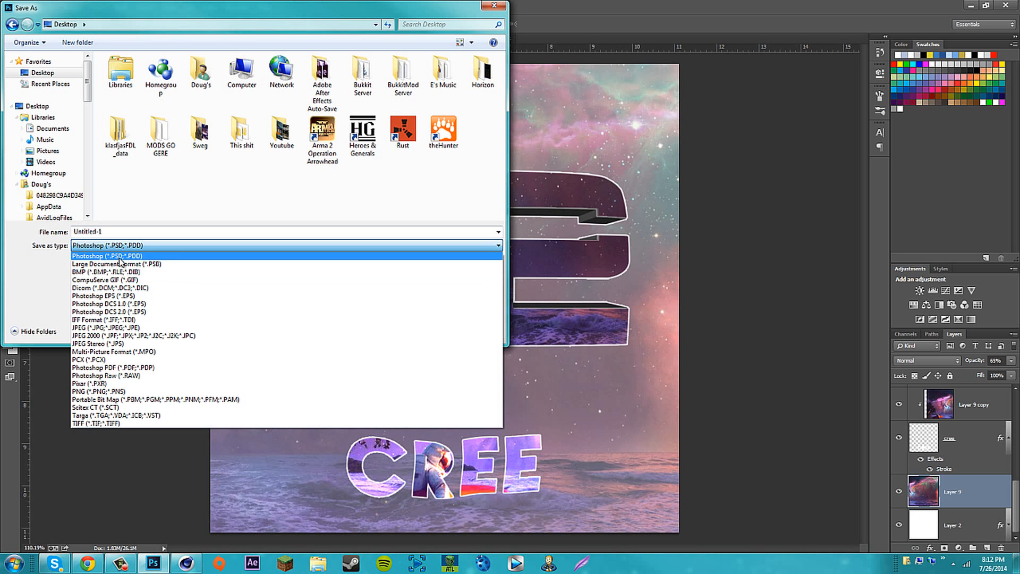
left_click(117, 328)
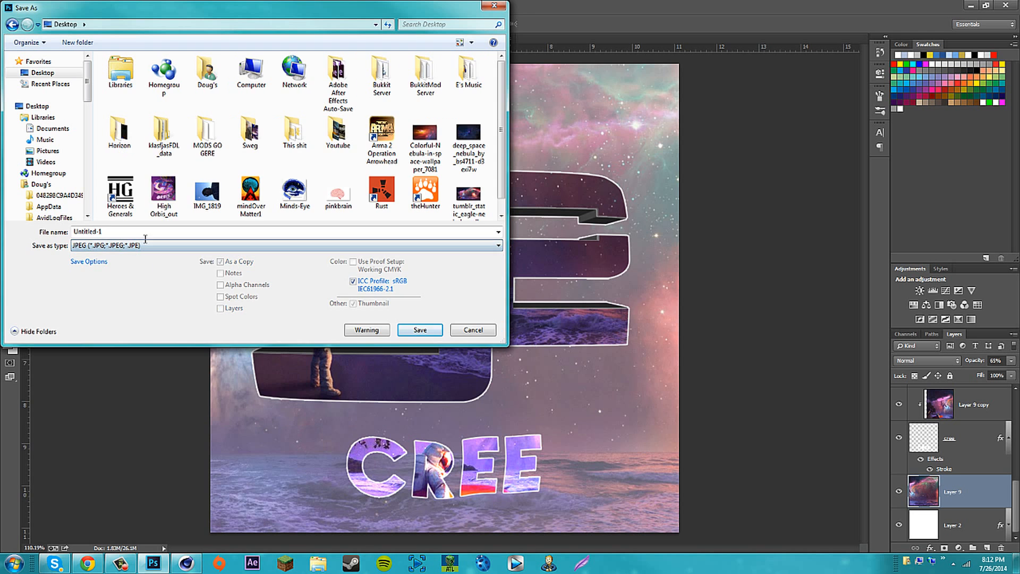
double_click(135, 232)
type("Soa")
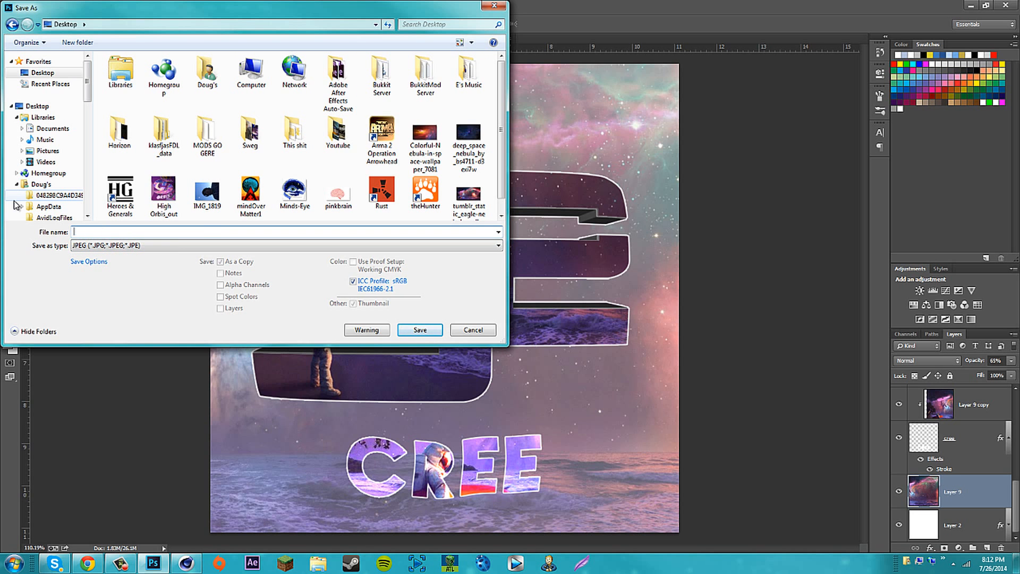
type("R Cree")
left_click(420, 330)
left_click_drag(507, 205, 534, 203)
left_click(573, 152)
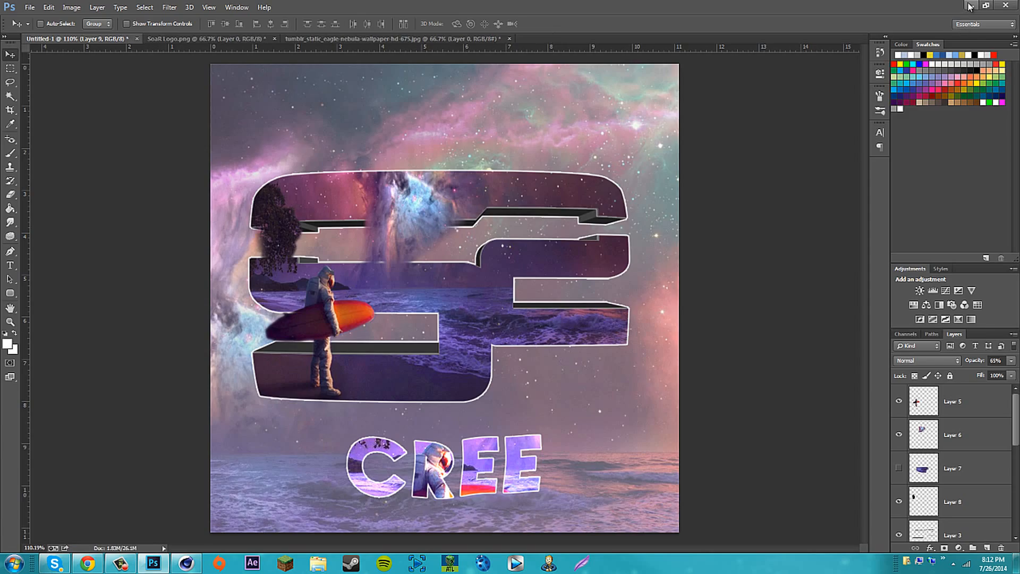
Minimise Photoshop and Cinema 4D and launch Magic Bullet Looks.
left_click(969, 6)
left_click(973, 5)
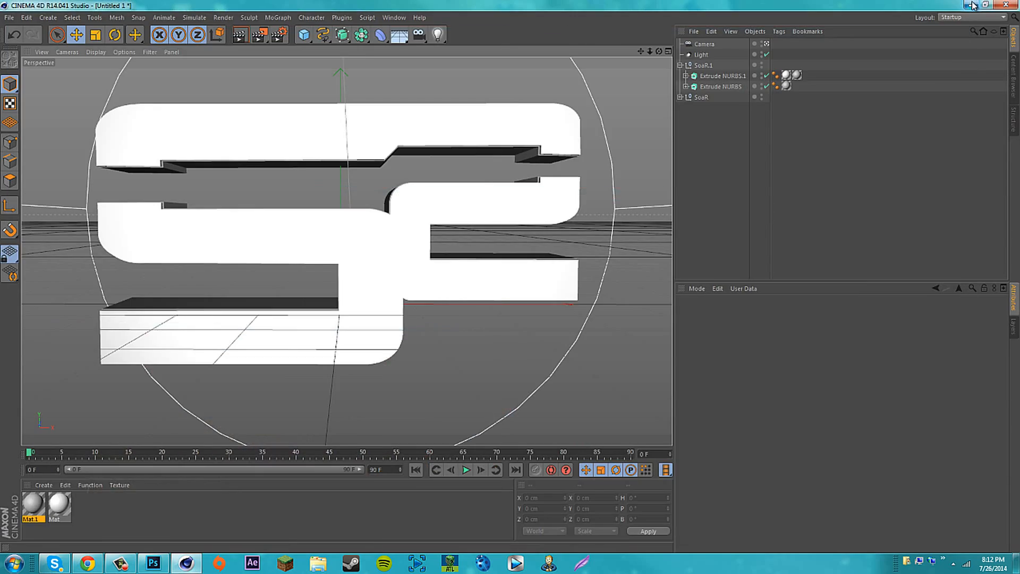
left_click(972, 5)
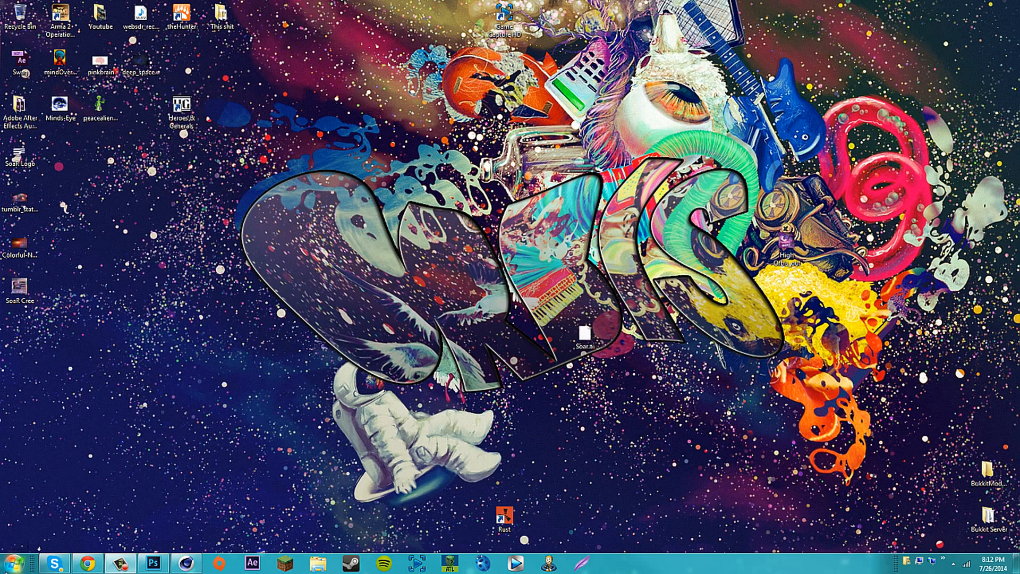
left_click(14, 562)
left_click(37, 493)
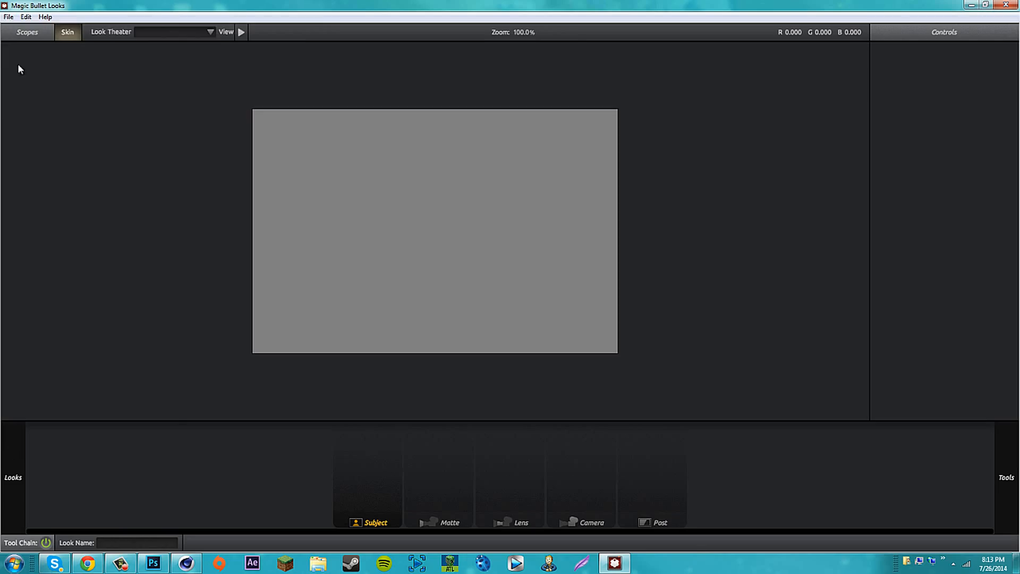
Open the SoaR Cree image from the desktop in Magic Bullet Looks.
left_click(9, 16)
left_click(43, 42)
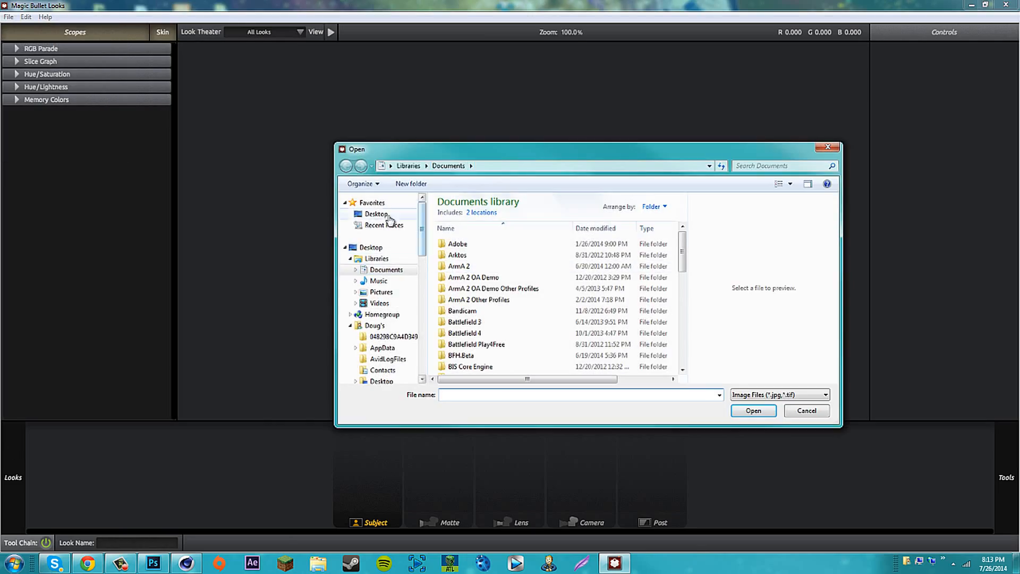
left_click(376, 214)
left_click_drag(683, 263, 684, 324)
double_click(496, 340)
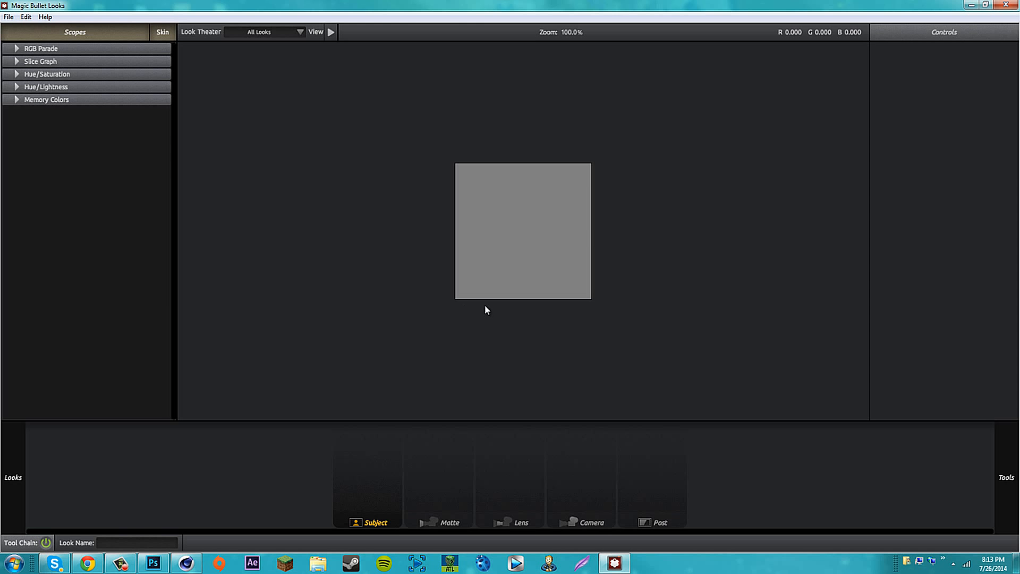
Try the TGN Virus 16 look from the looks library on the avatar.
mouse_move(17, 489)
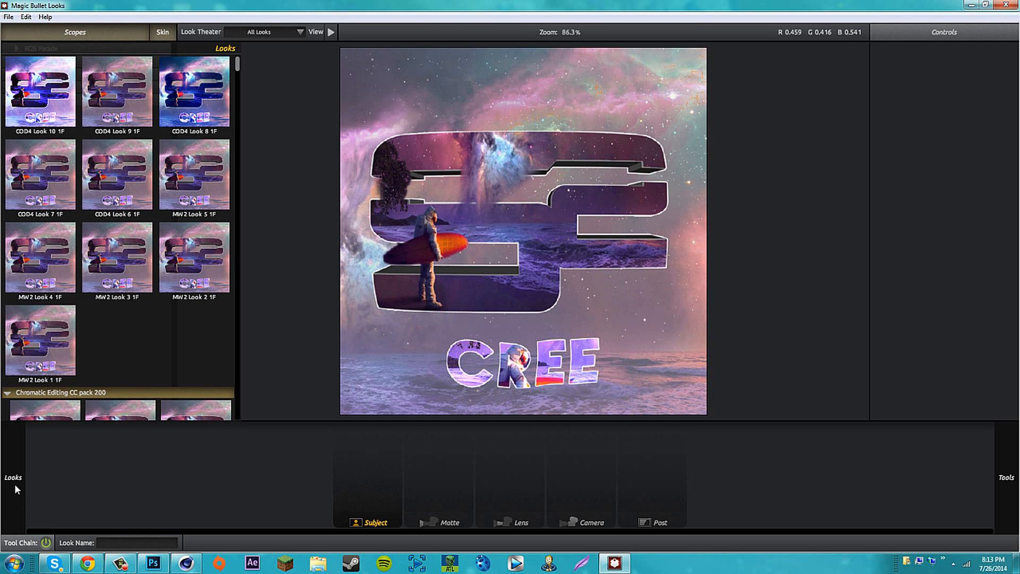
left_click_drag(237, 66, 242, 83)
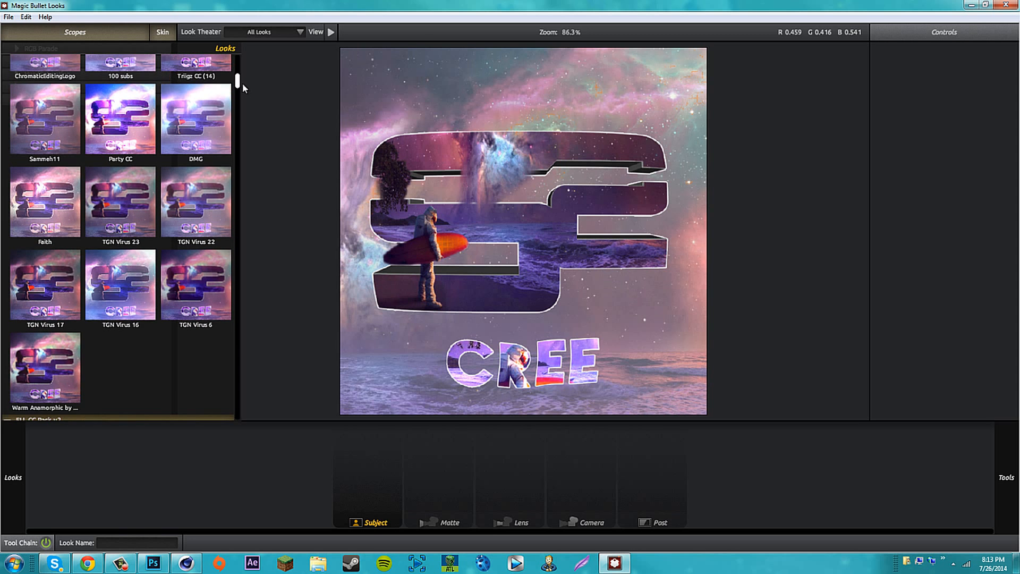
left_click(106, 314)
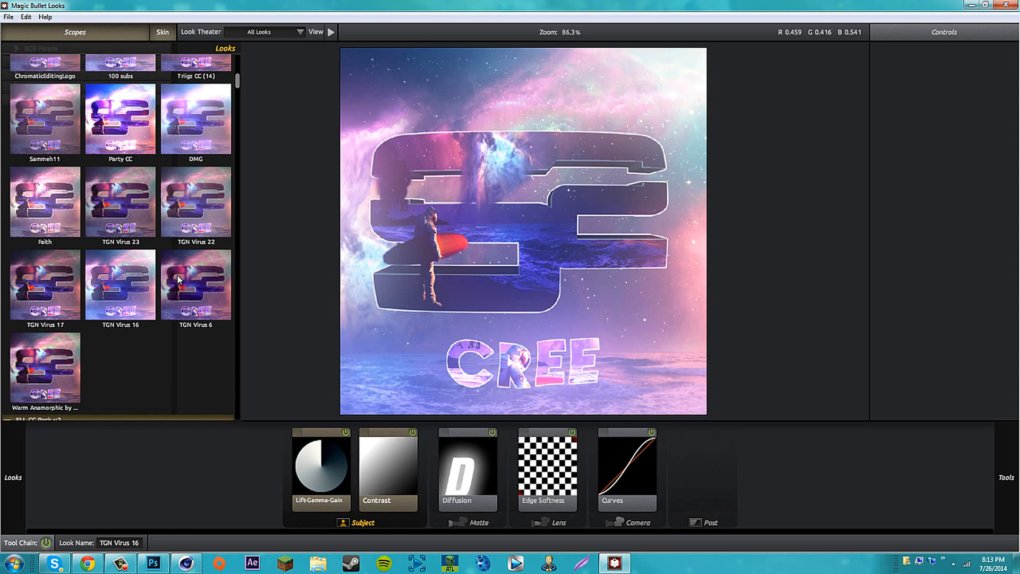
Browse the ELL, Dubstep, FaZe and Sammeh look packs and try the Sammeh5 look on the avatar.
scroll(173, 271, "down", 3)
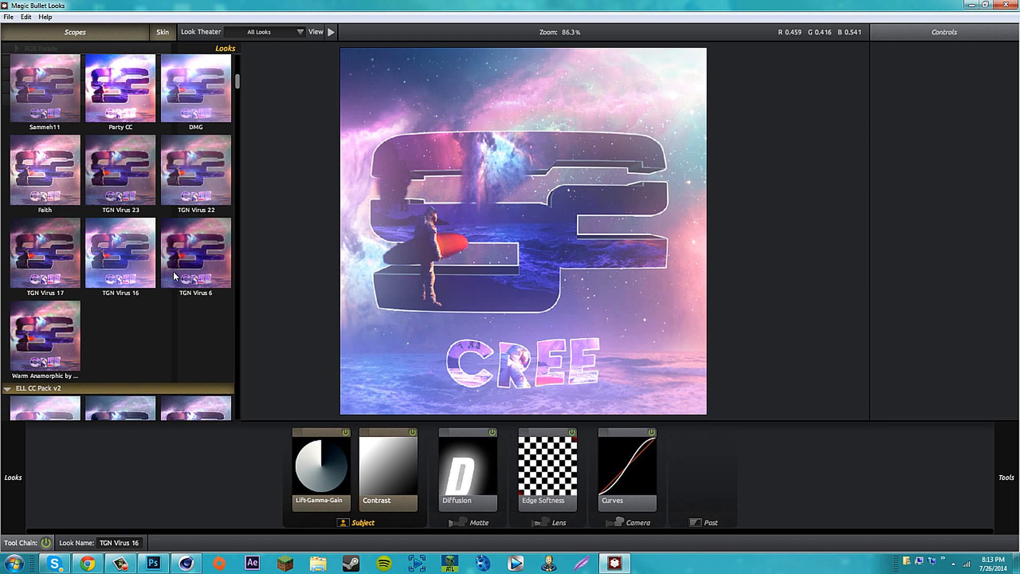
scroll(166, 269, "down", 5)
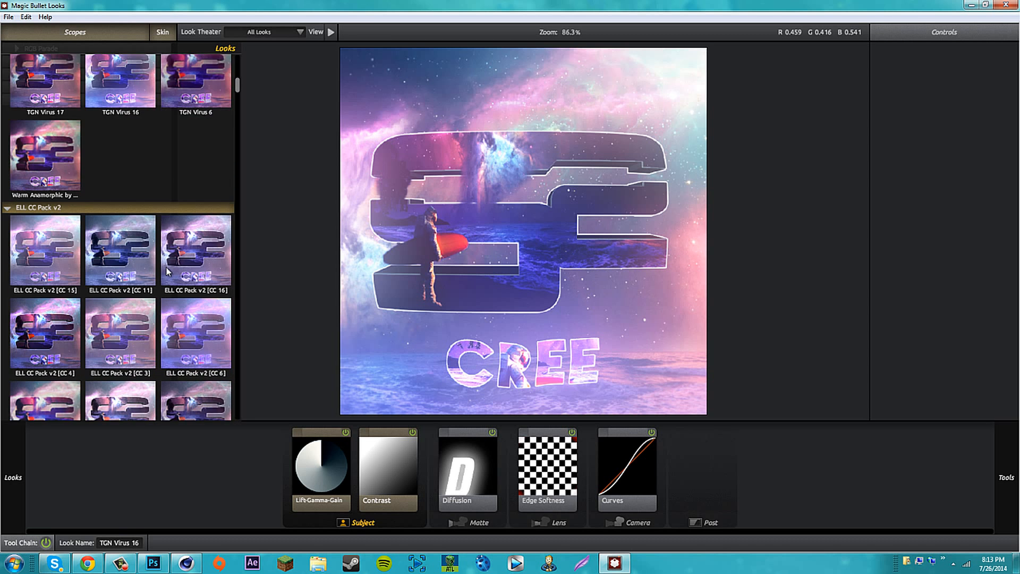
scroll(166, 269, "down", 5)
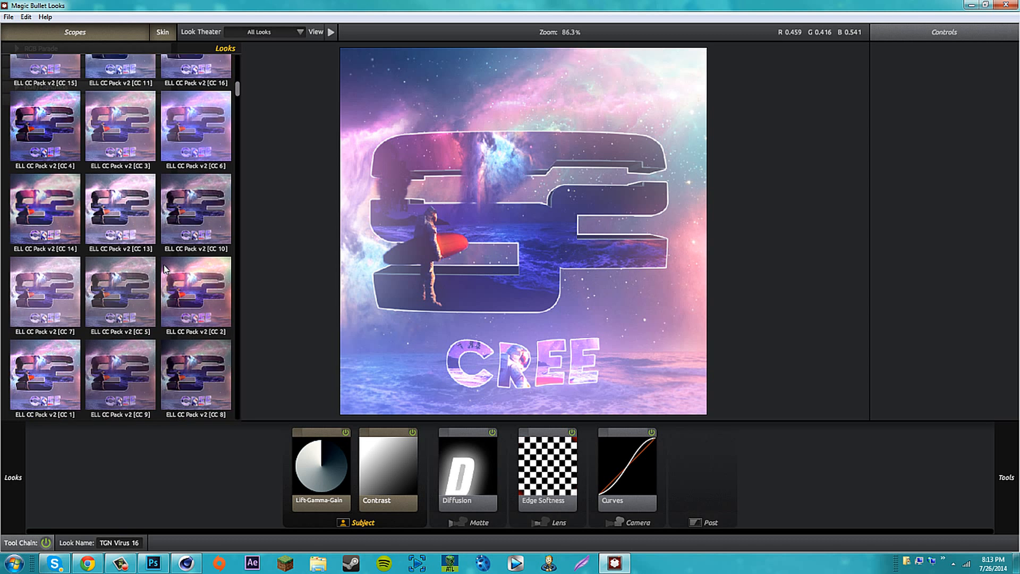
scroll(163, 263, "down", 5)
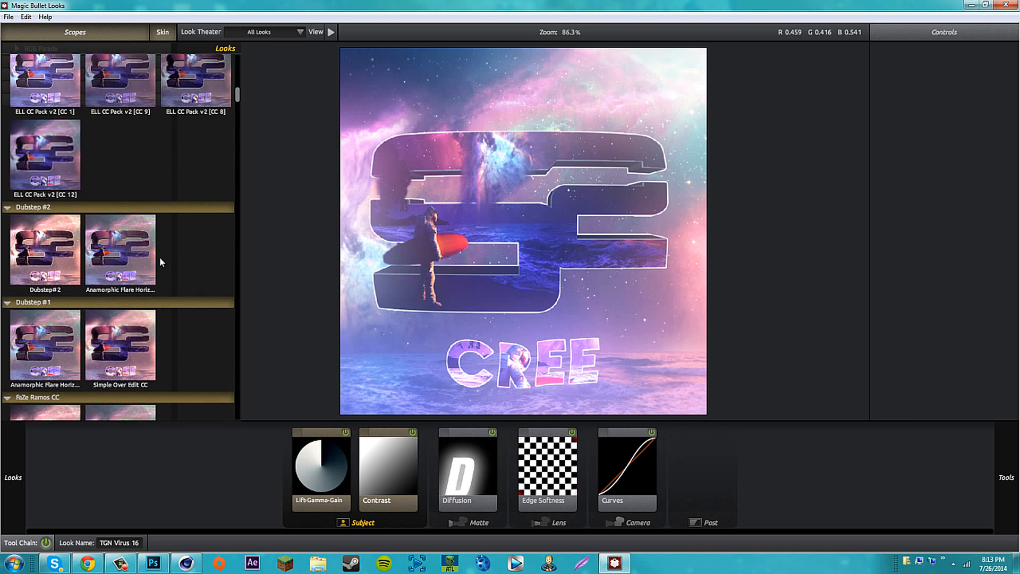
scroll(159, 266, "down", 6)
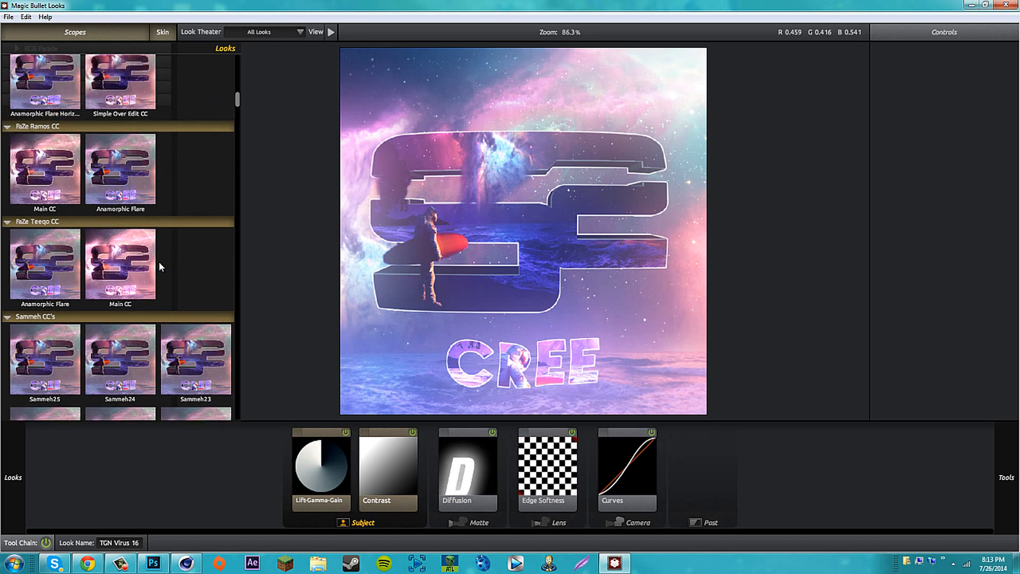
scroll(161, 245, "down", 3)
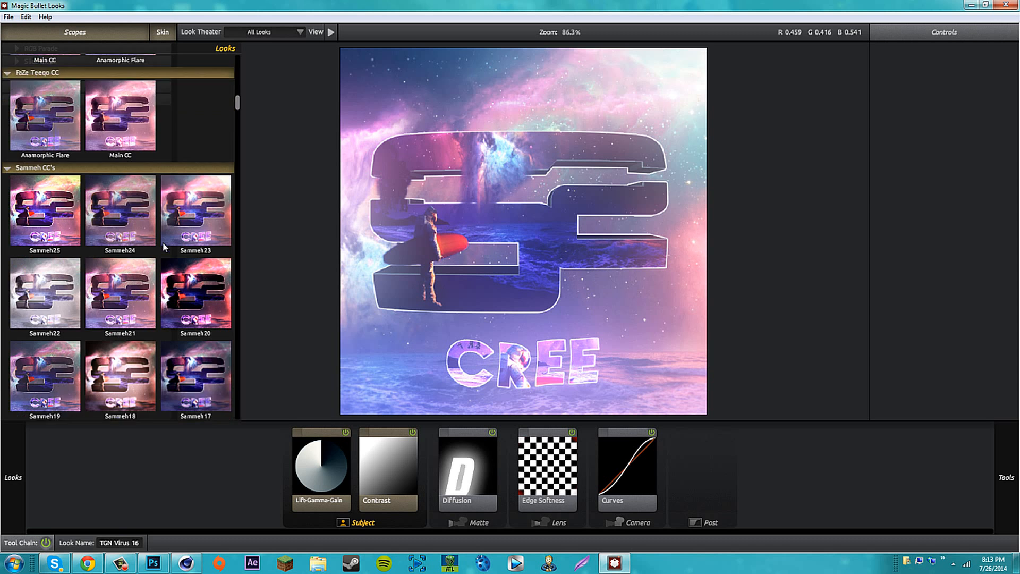
scroll(162, 248, "down", 6)
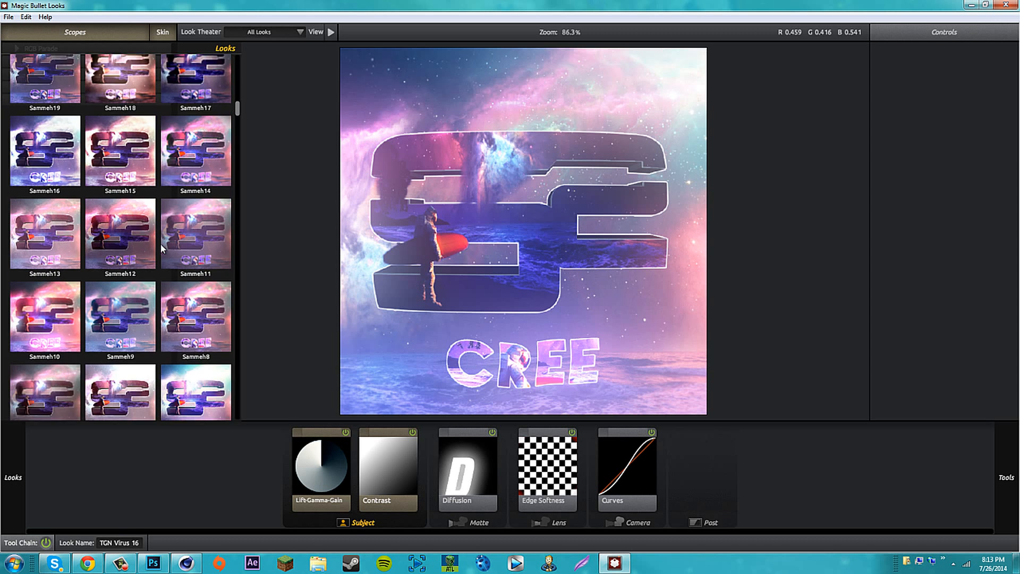
left_click(170, 263)
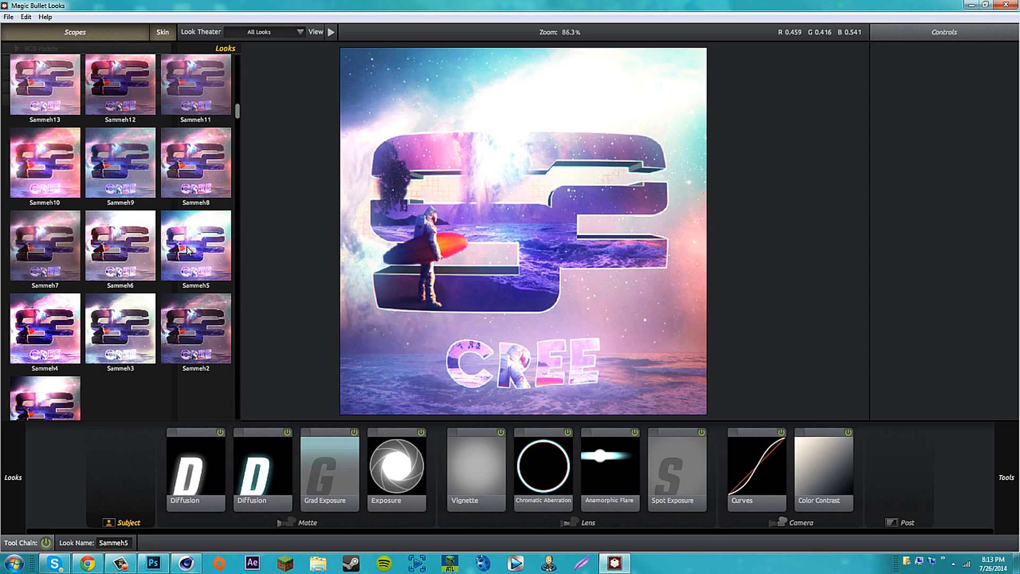
Apply the Sammeh4 look from the Sammeh CC's pack to the avatar.
scroll(176, 252, "down", 3)
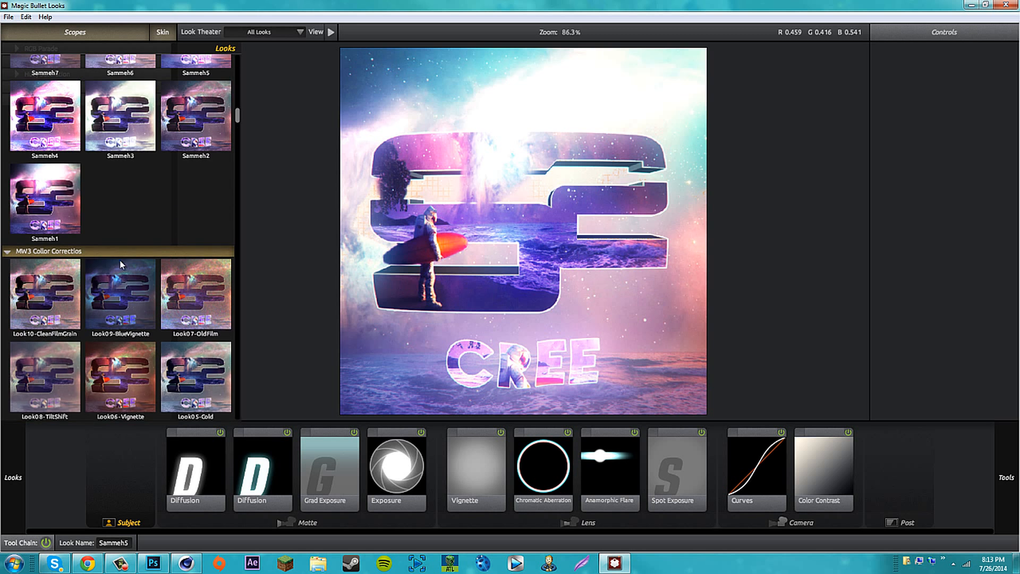
scroll(106, 253, "down", 1)
left_click(44, 205)
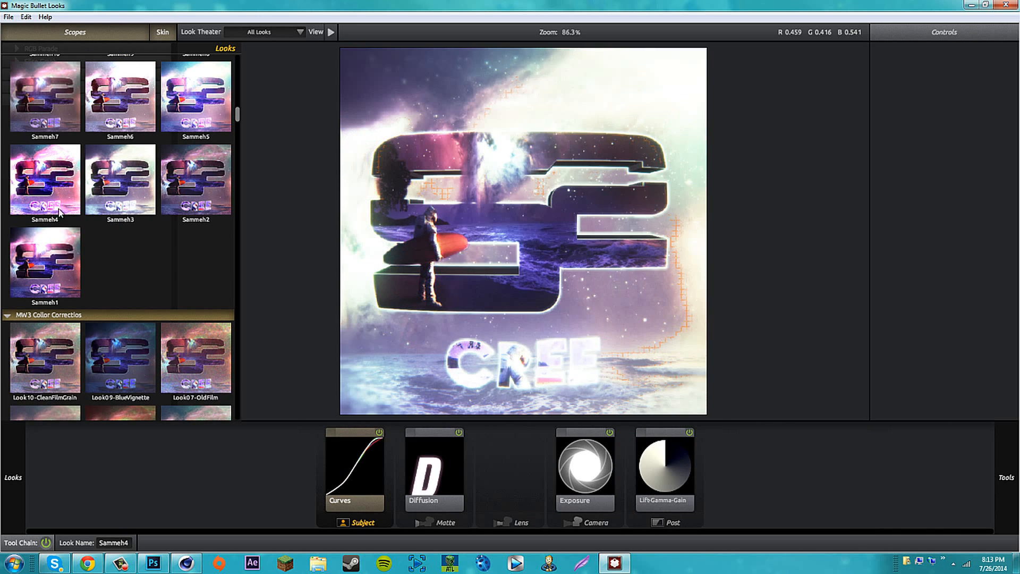
Look through the MW3, Captivetea, Hard Rock and Zebo look packs for alternative colour corrections.
scroll(127, 228, "down", 3)
scroll(146, 263, "down", 8)
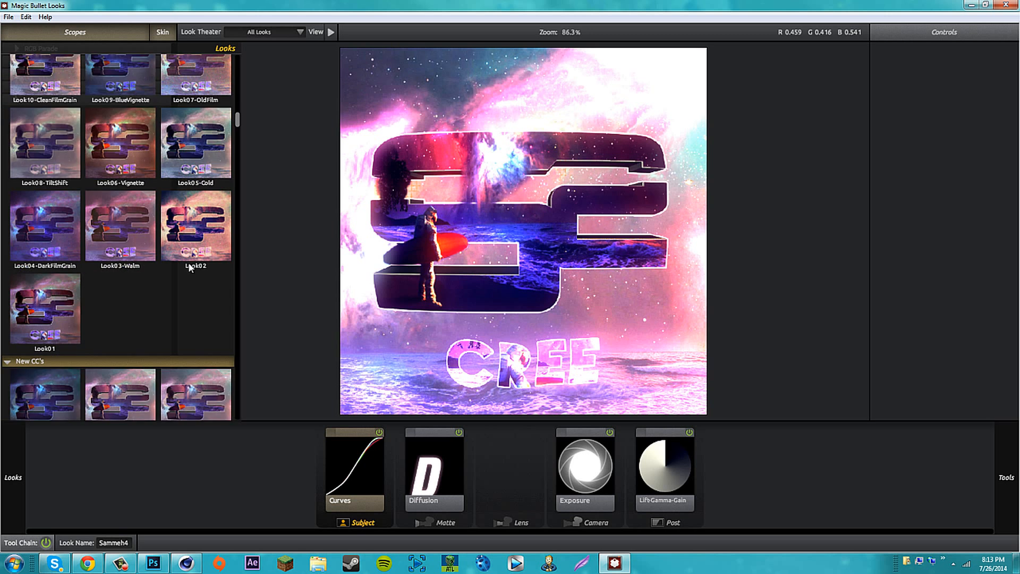
scroll(189, 265, "down", 7)
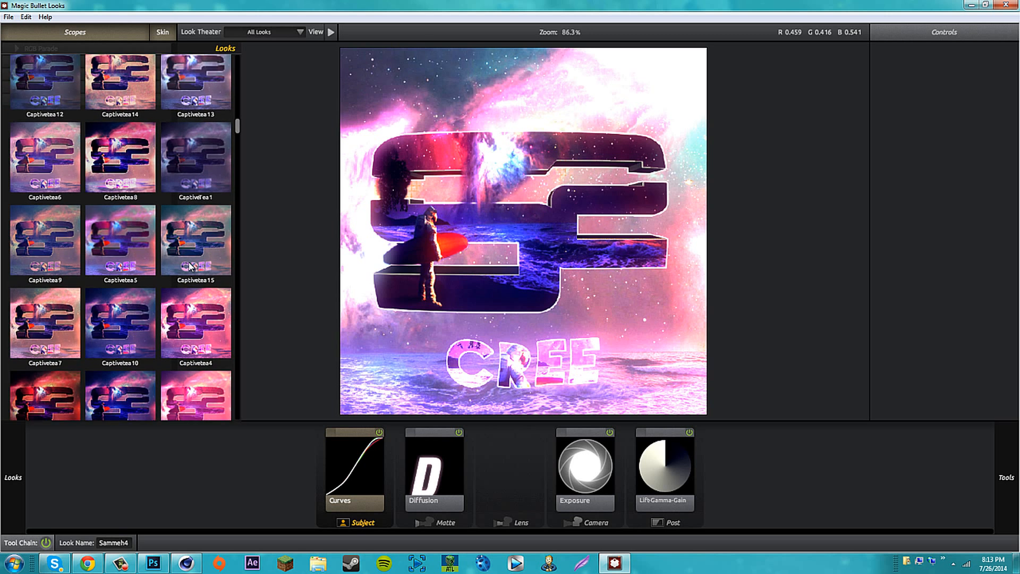
scroll(189, 270, "down", 6)
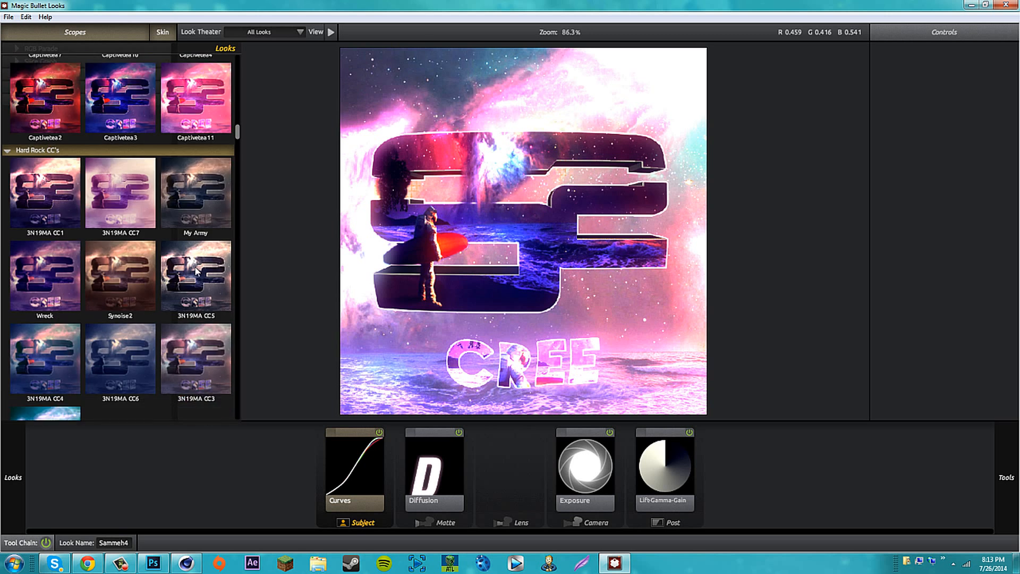
scroll(209, 287, "down", 5)
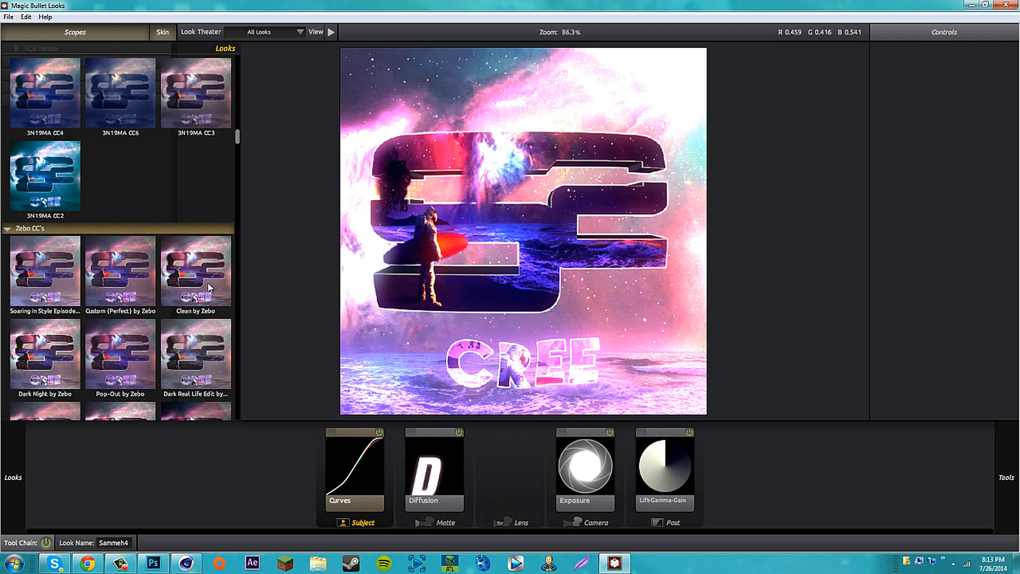
scroll(208, 283, "down", 3)
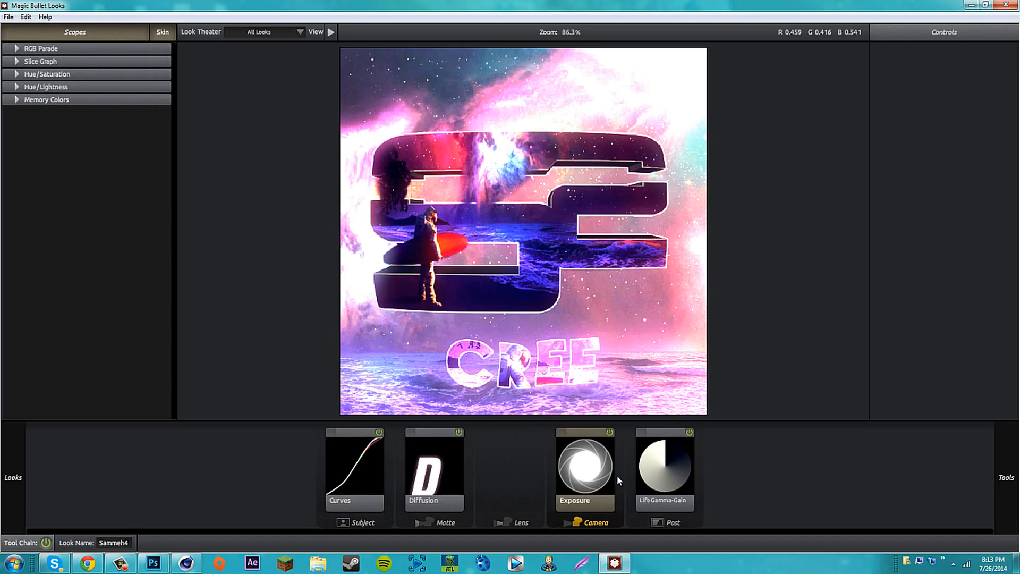
Toggle the Exposure effect off and on to compare its influence, and set its stops to +1.20.
left_click(594, 480)
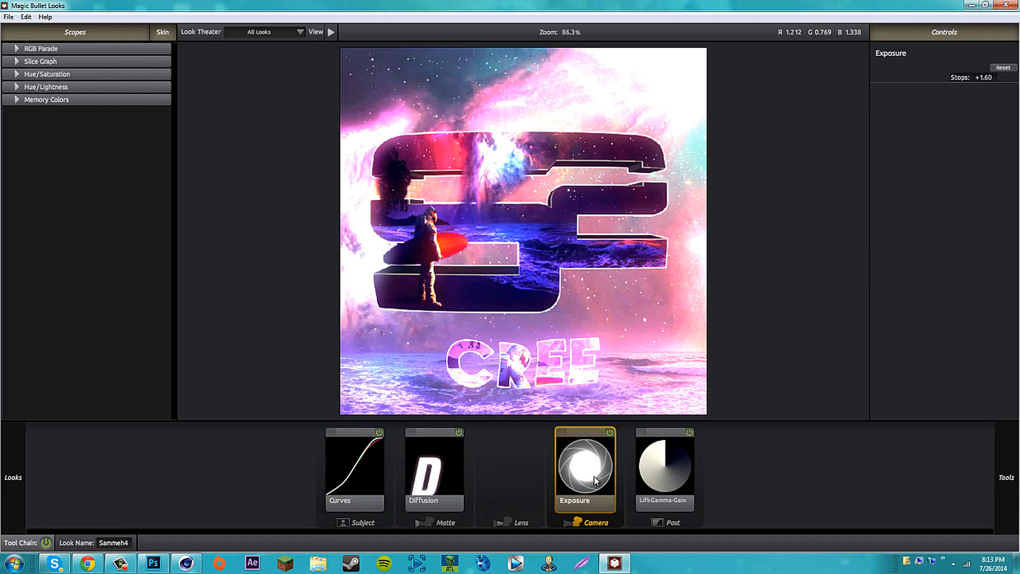
left_click(611, 432)
left_click(611, 433)
left_click(610, 433)
left_click(610, 433)
mouse_move(975, 77)
left_mouse_down()
mouse_move(956, 77)
mouse_move(987, 77)
left_mouse_up()
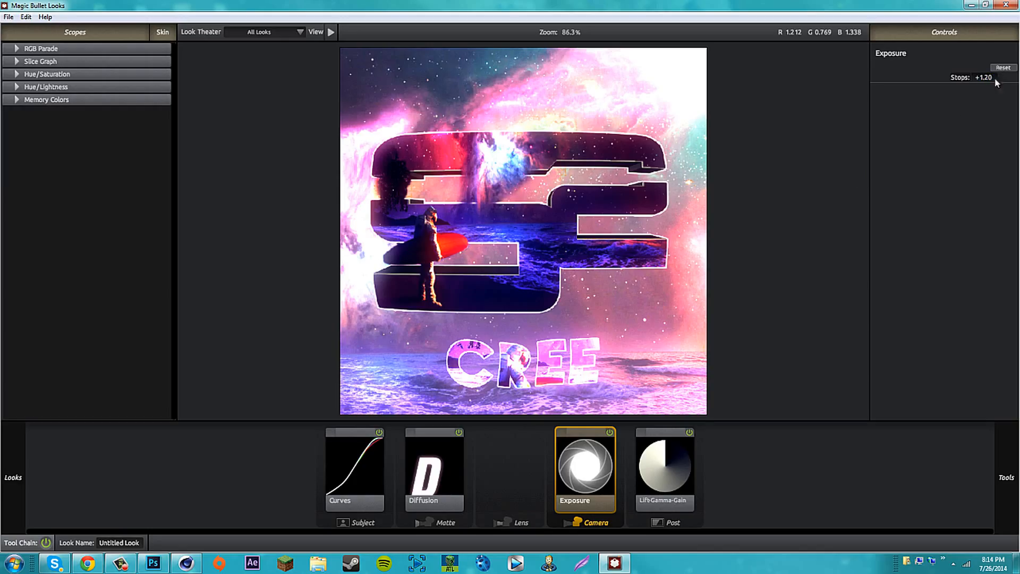
Set the Lift-Gamma-Gain effect's gamma space to 1.38 and its exposure compensation to -0.10.
left_click(685, 473)
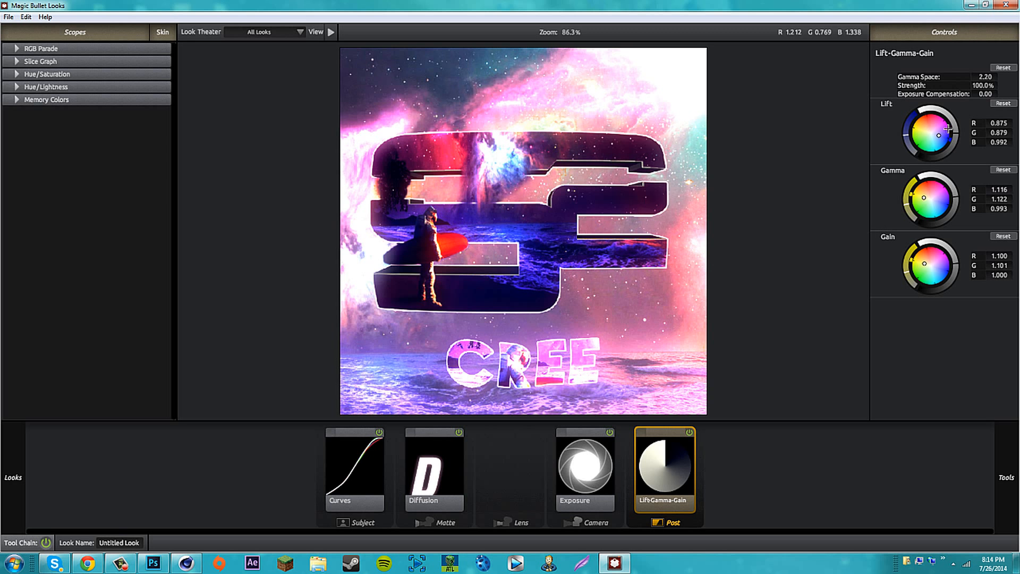
left_click_drag(977, 77, 965, 77)
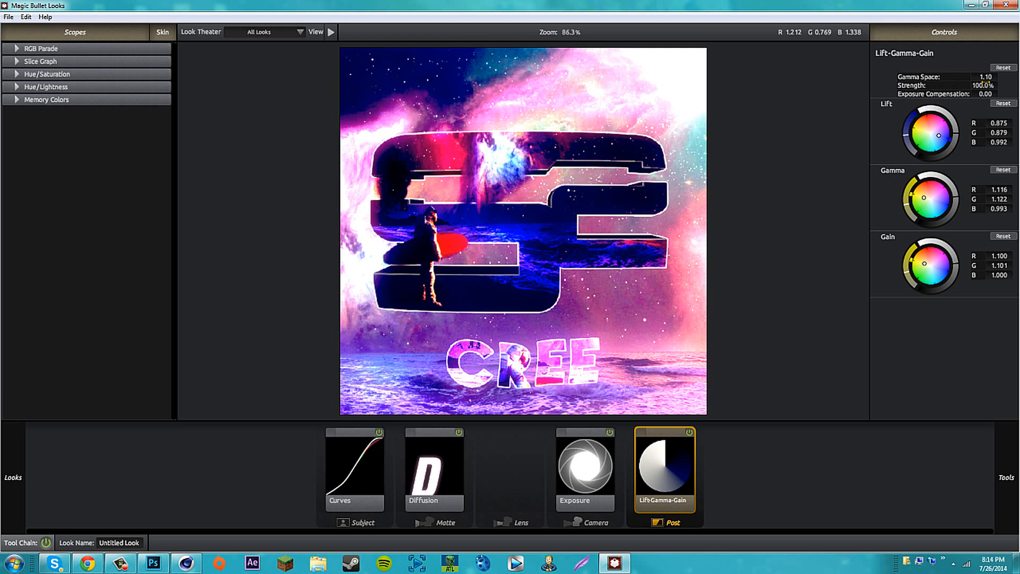
mouse_move(983, 77)
left_mouse_down()
mouse_move(975, 91)
mouse_move(1015, 91)
mouse_move(973, 94)
left_mouse_up()
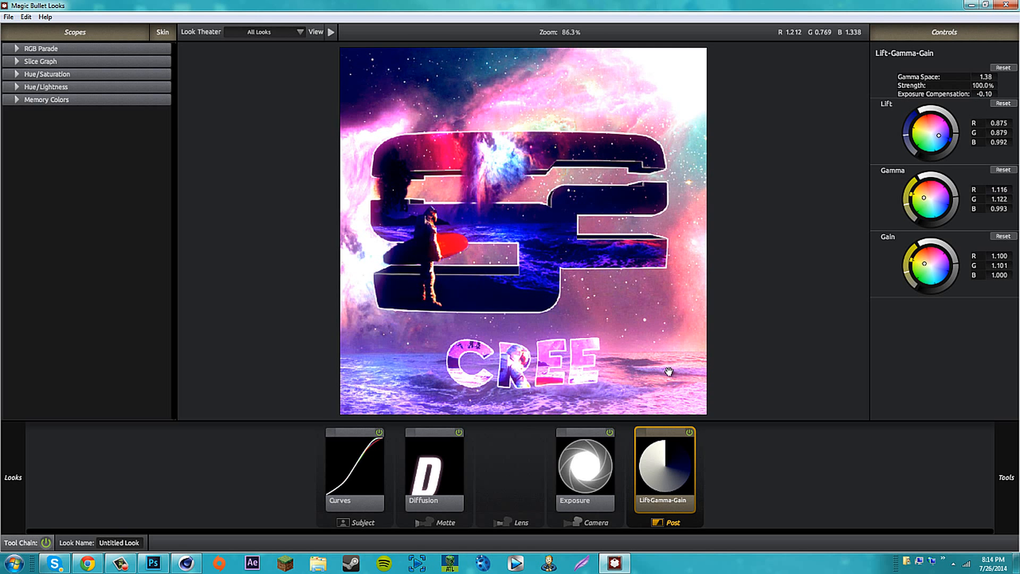
Set the Diffusion effect's size to 13.82% and bend the Curves effect's RGB curve downward in the darker midtones.
left_click(430, 480)
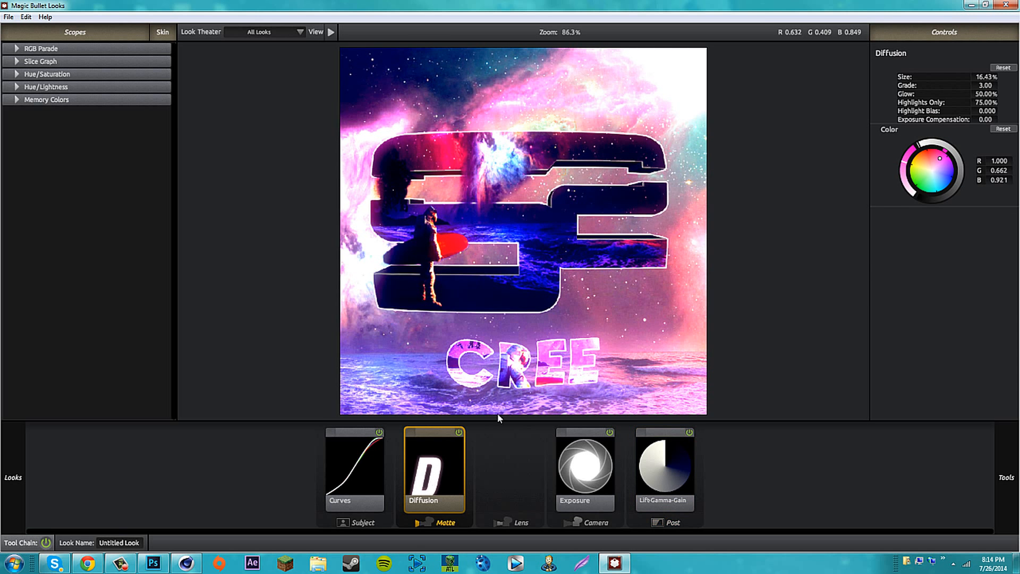
left_click_drag(981, 76, 1018, 80)
left_click_drag(945, 77, 812, 122)
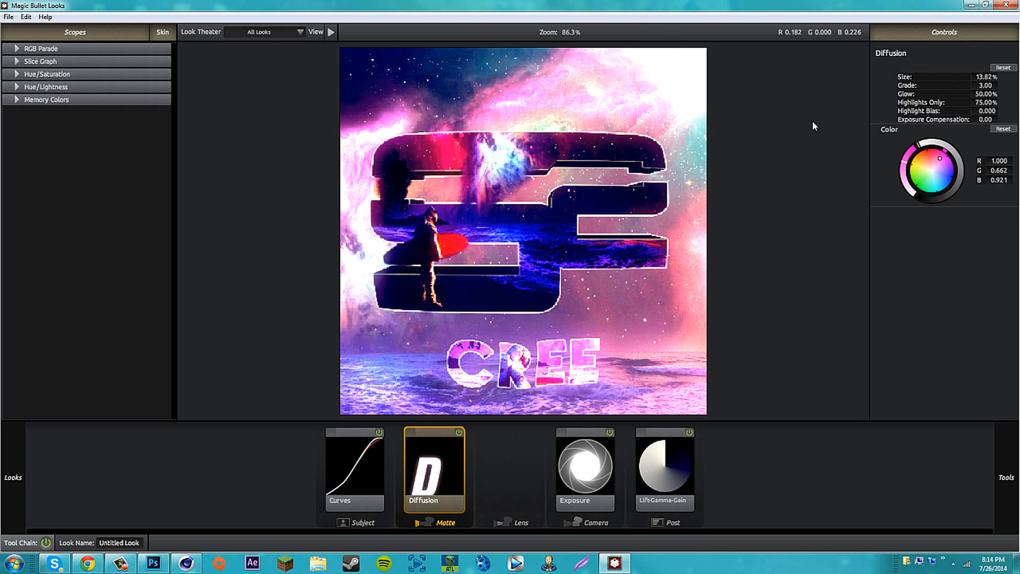
left_click(359, 462)
mouse_move(927, 150)
left_mouse_down()
mouse_move(925, 103)
mouse_move(948, 144)
mouse_move(945, 127)
mouse_move(943, 161)
mouse_move(943, 148)
left_mouse_up()
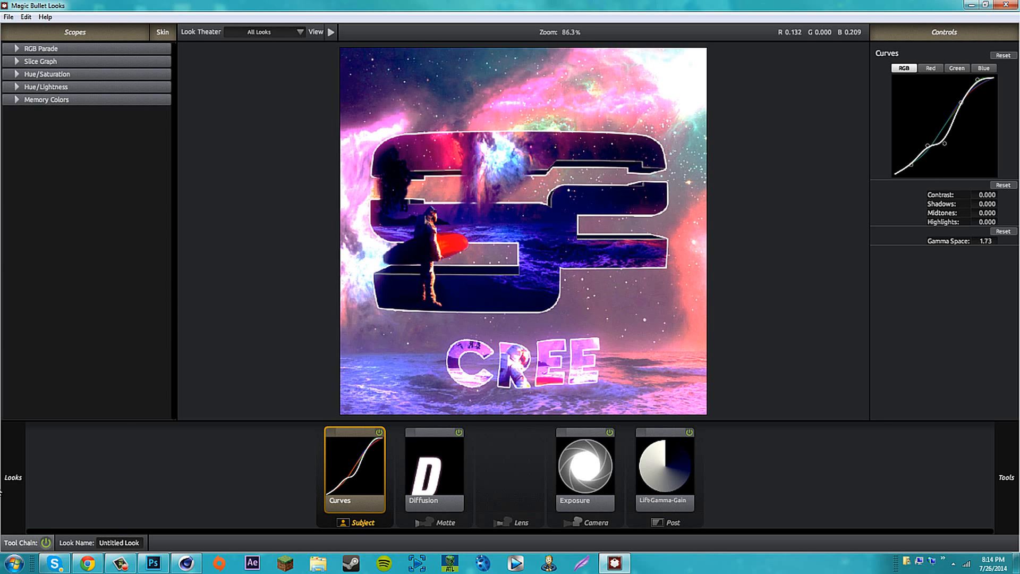
Try the Sammeh11, TGN Virus 17, TGN Virus 16 and TGN Virus 6 looks, and apply the Warm Anamorphic by Tazor look.
mouse_move(4, 483)
scroll(168, 263, "down", 5)
left_click_drag(235, 143, 236, 64)
mouse_move(7, 490)
left_click_drag(238, 66, 240, 81)
left_click(42, 187)
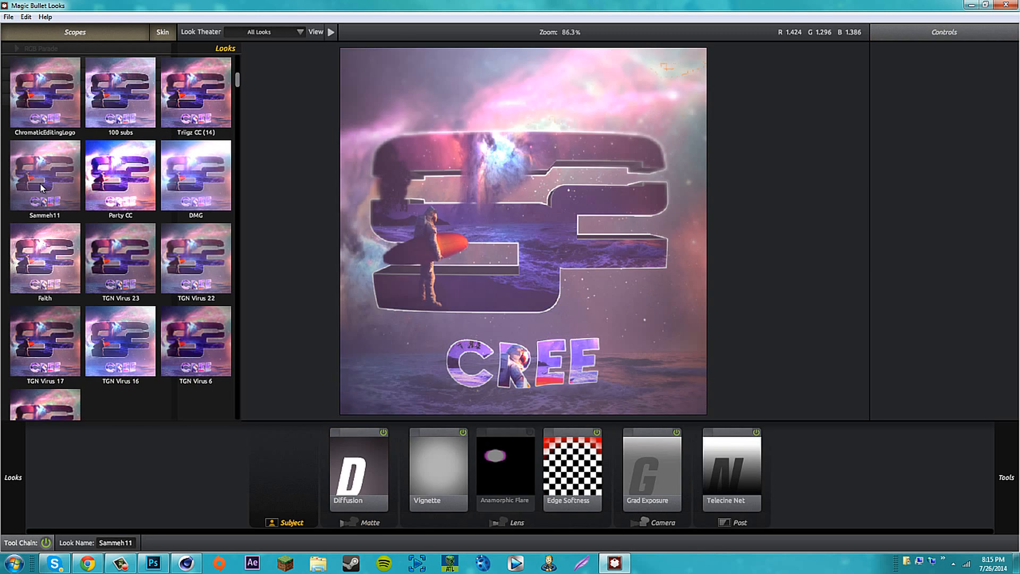
left_click(45, 340)
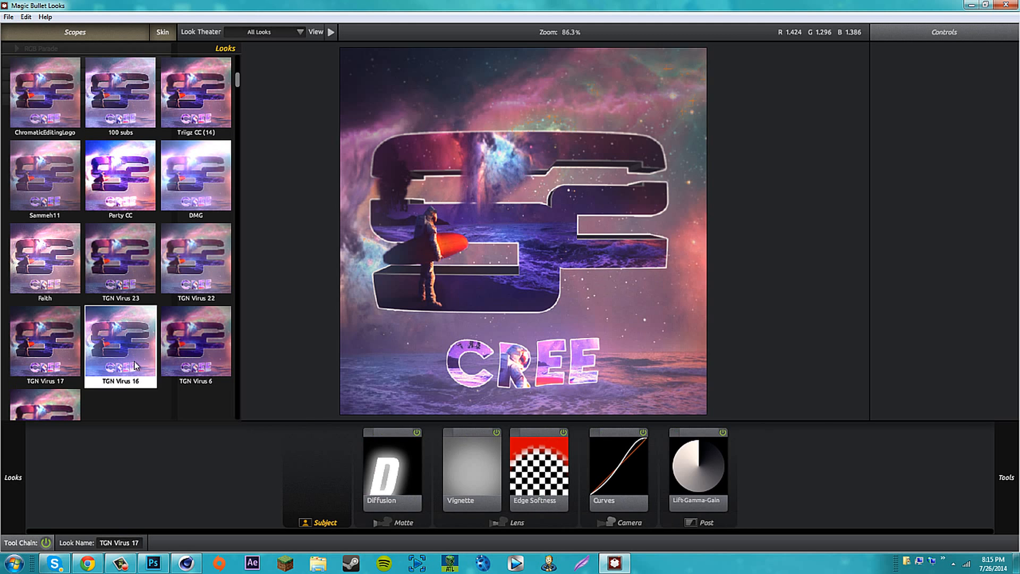
left_click(120, 340)
left_click(200, 358)
left_click(51, 408)
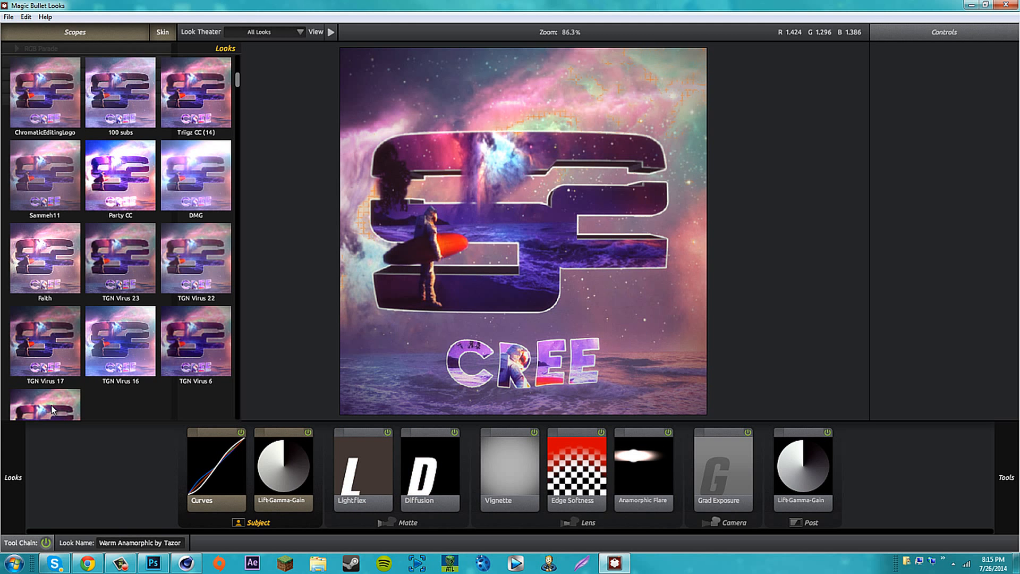
left_click_drag(237, 86, 238, 97)
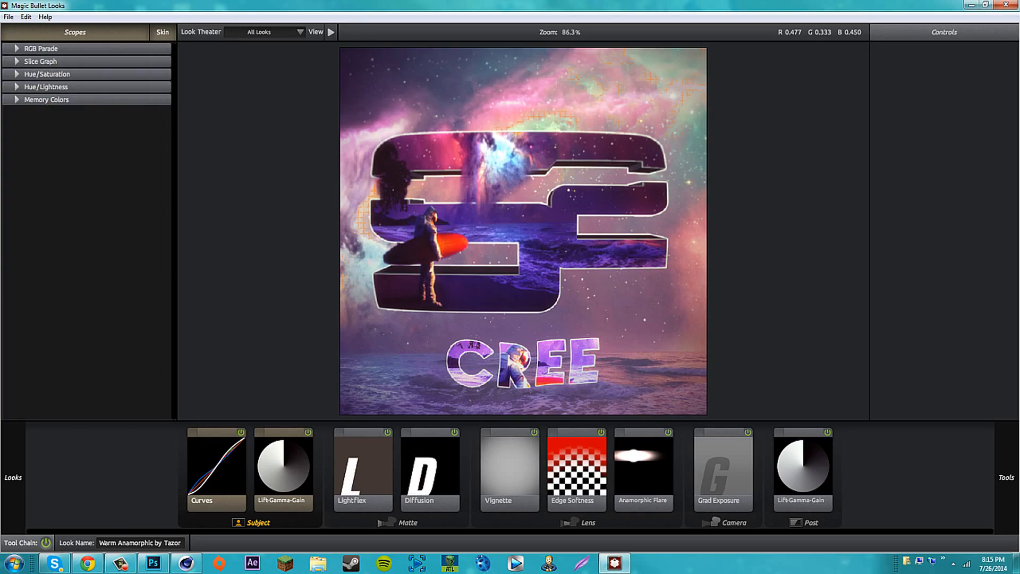